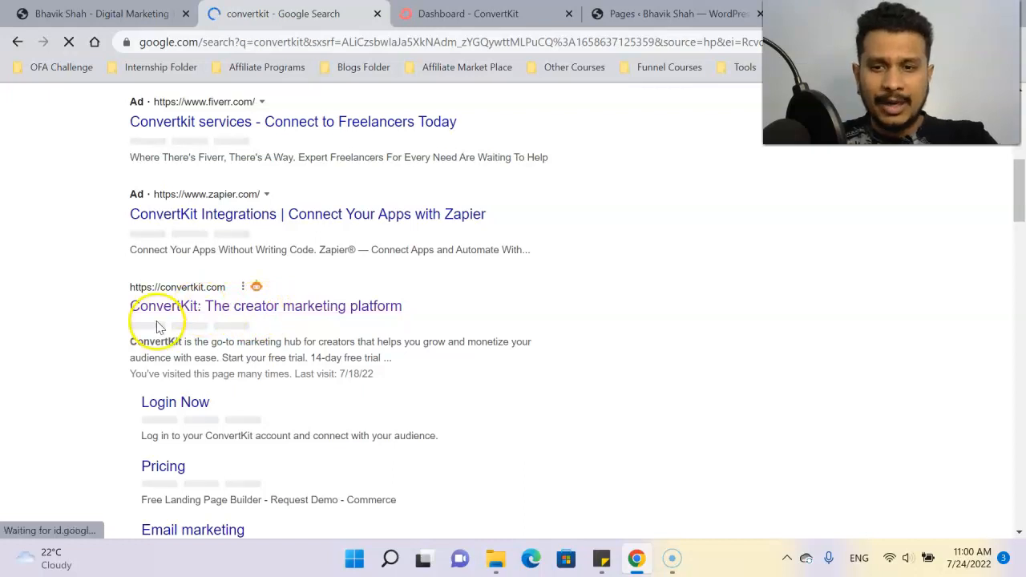
Step: Open the ConvertKit website's pricing page and compare the Free, Creator and Creator Pro plans and their features
click(150, 311)
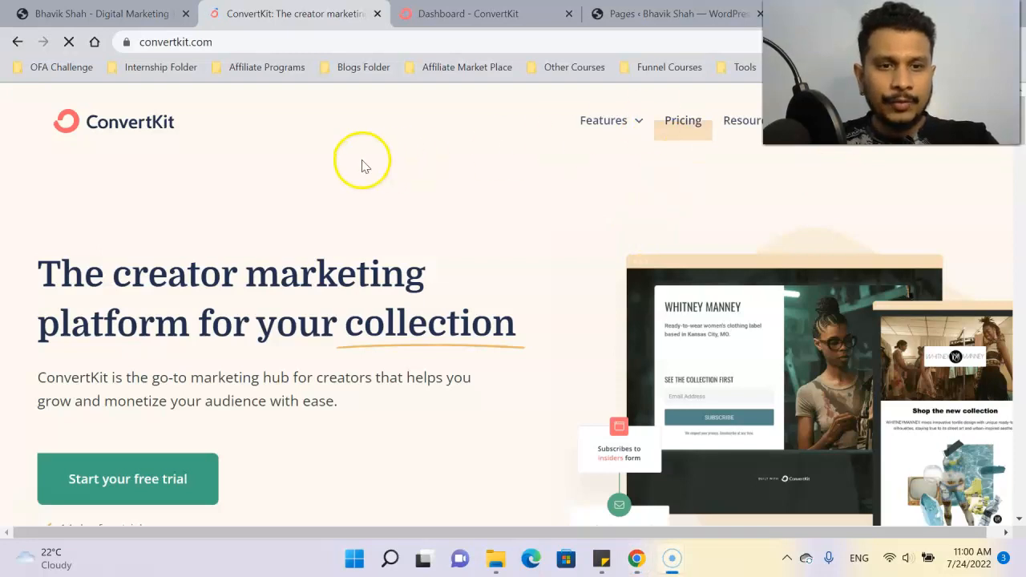
click(683, 114)
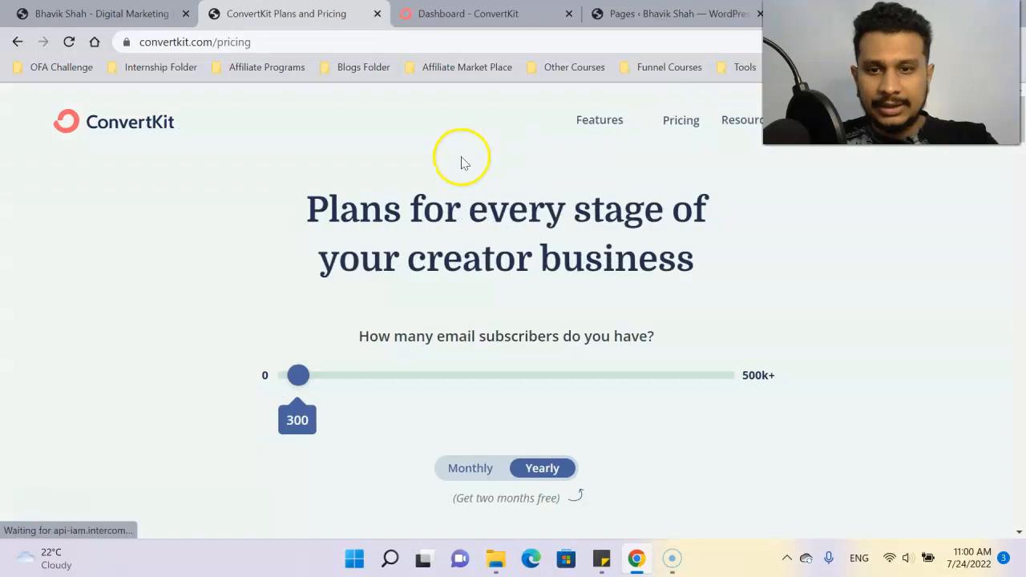
scroll(183, 265, down, 1)
scroll(25, 393, down, 1)
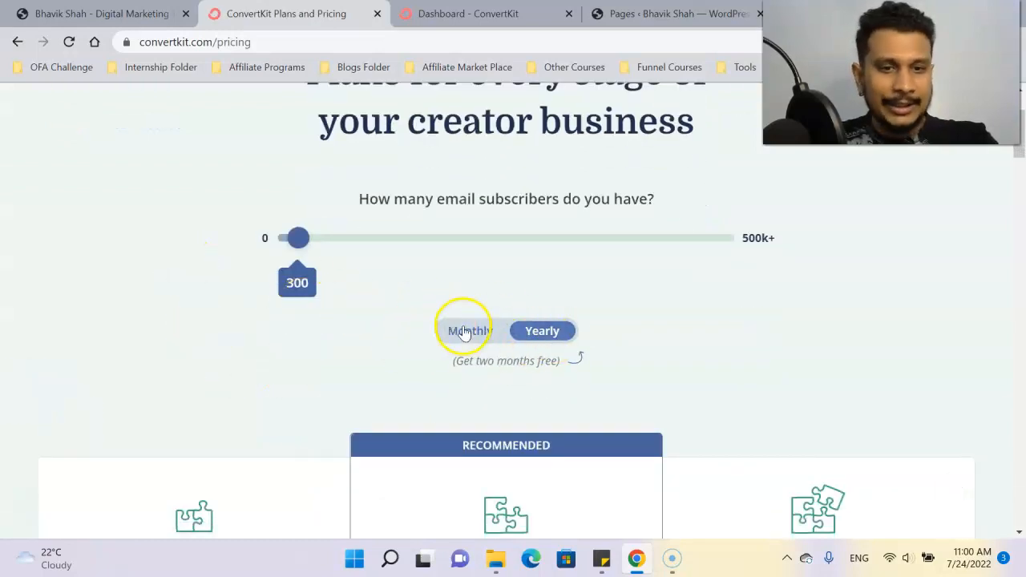
scroll(5, 280, down, 4)
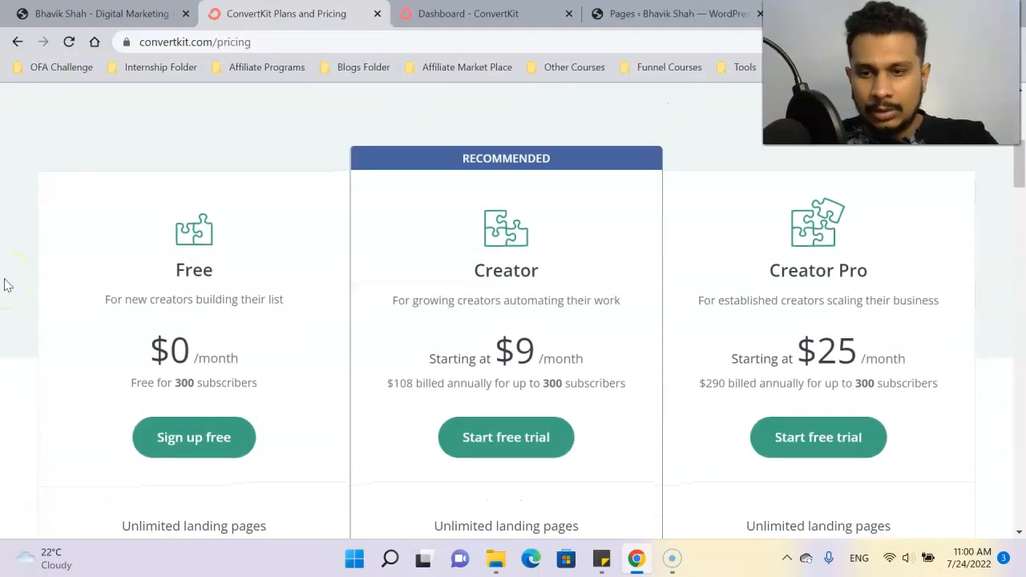
scroll(4, 285, down, 1)
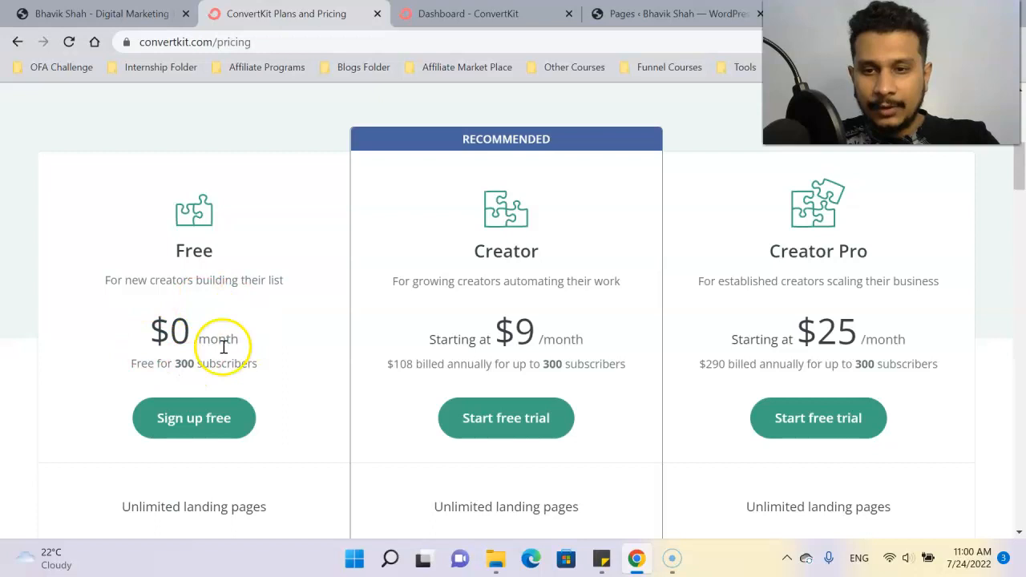
drag(166, 363, 238, 368)
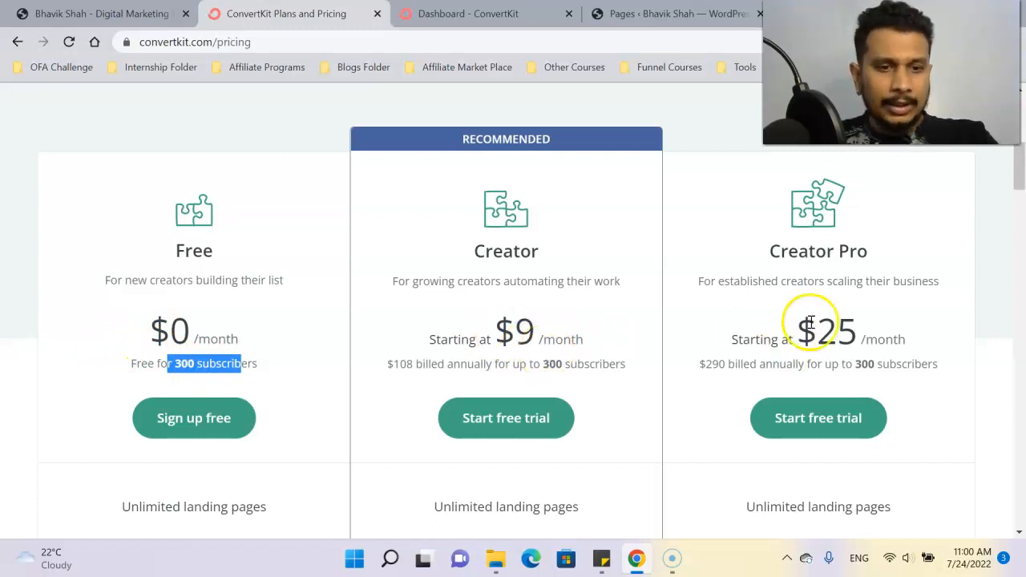
scroll(55, 251, down, 3)
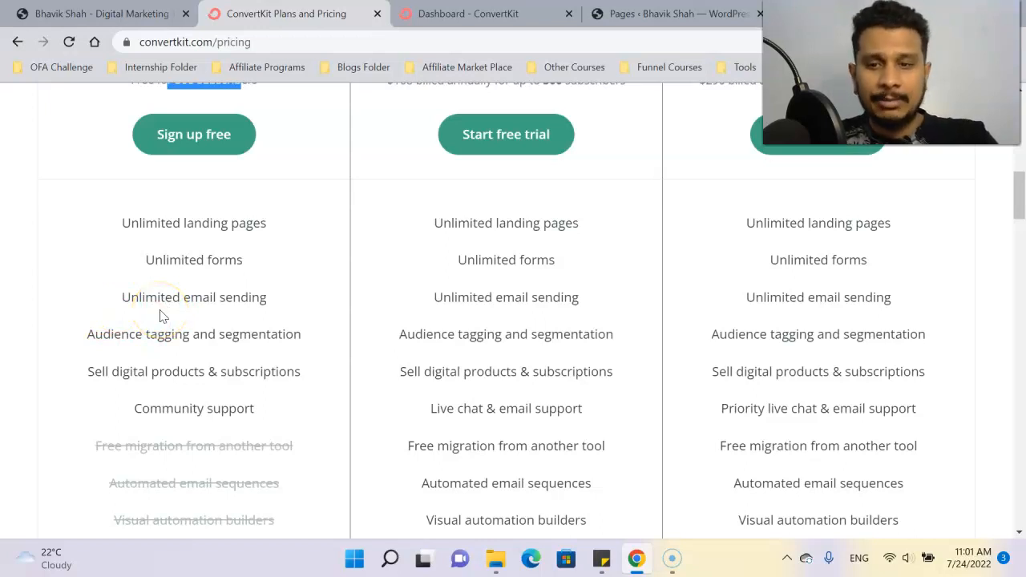
scroll(160, 316, up, 9)
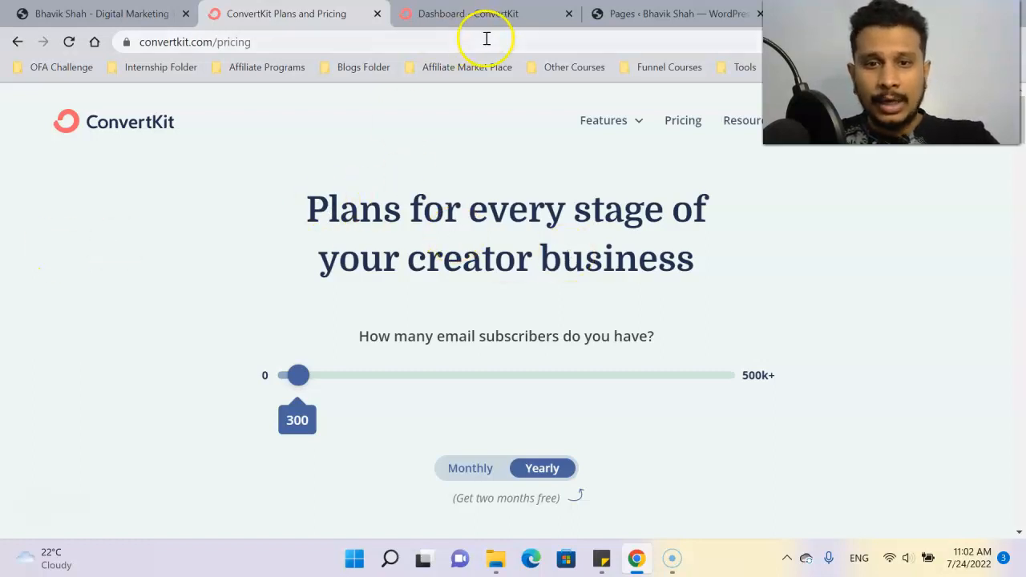
Step: Switch to the ConvertKit dashboard and examine the Grow, Send, Automate, Earn and Learn options and the dashboard content
click(481, 14)
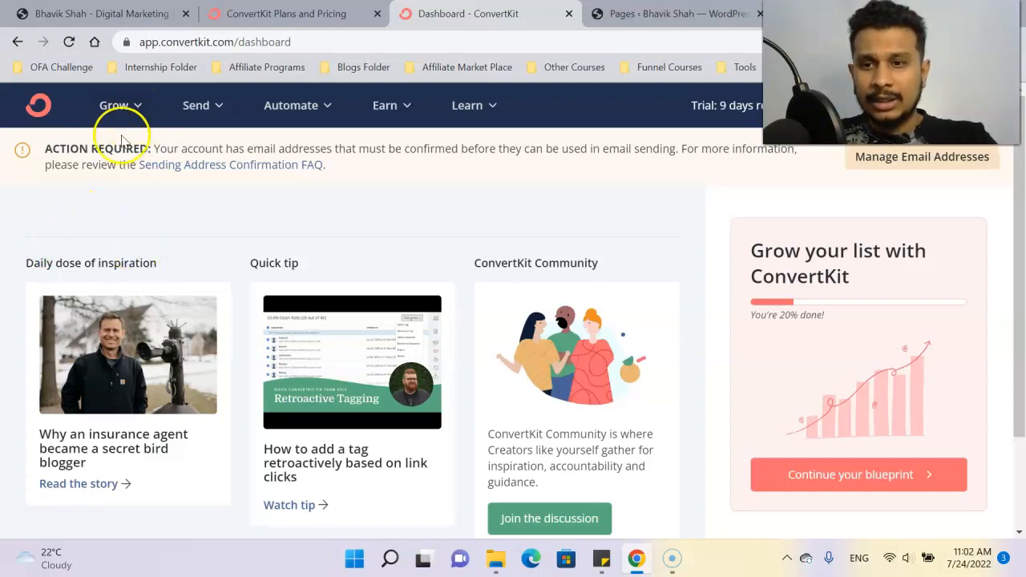
click(128, 108)
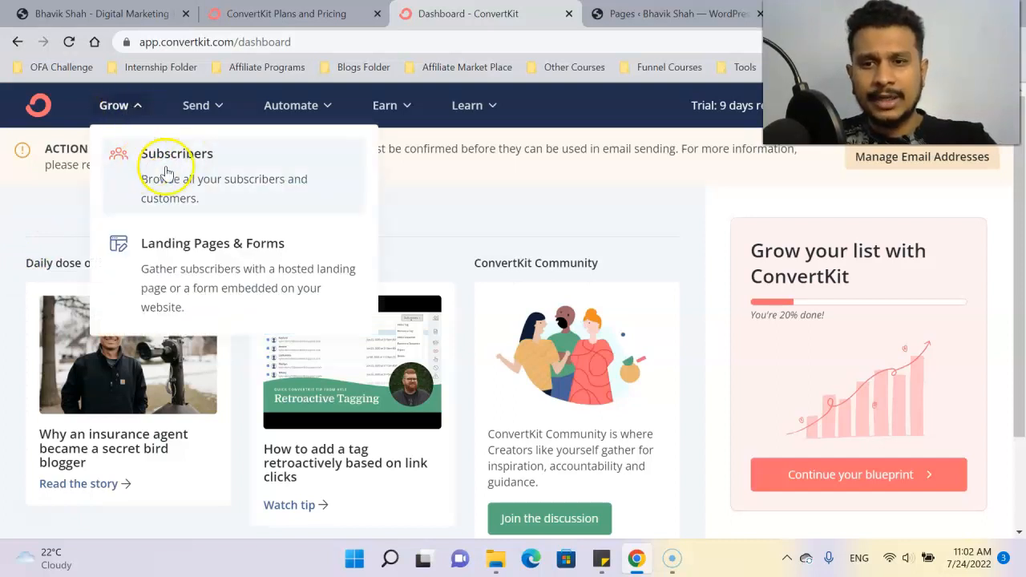
click(211, 116)
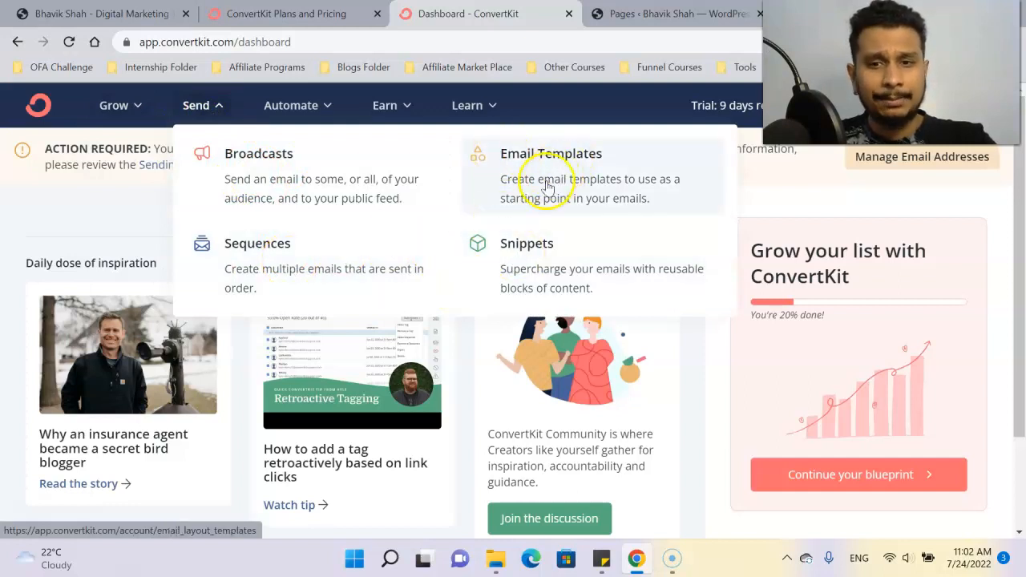
click(313, 108)
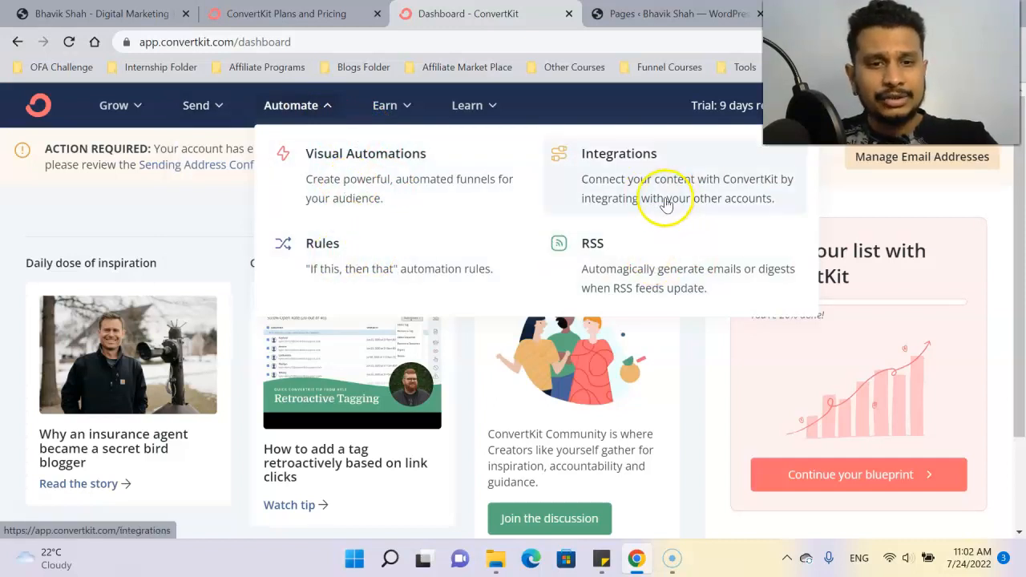
click(391, 107)
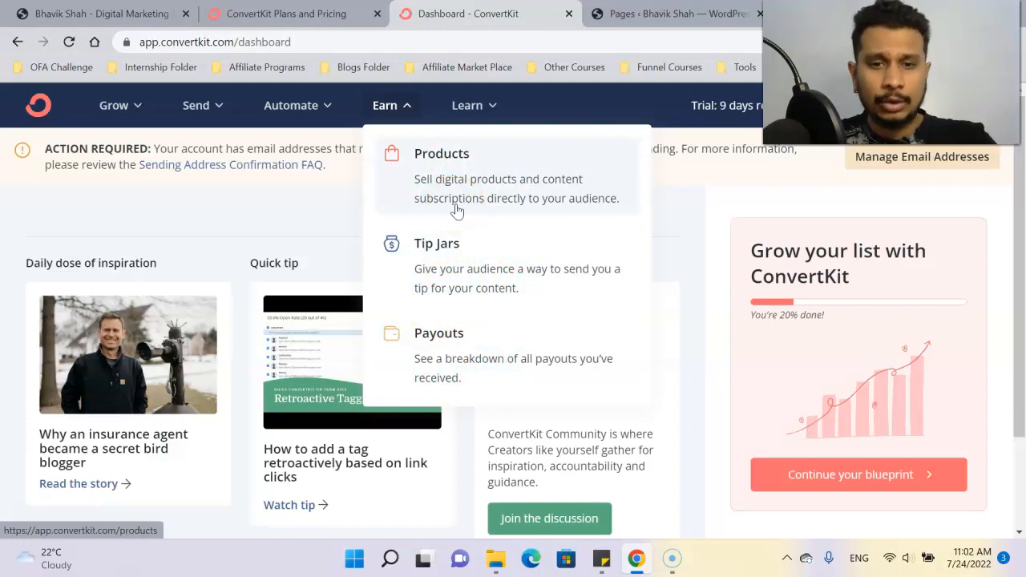
click(470, 106)
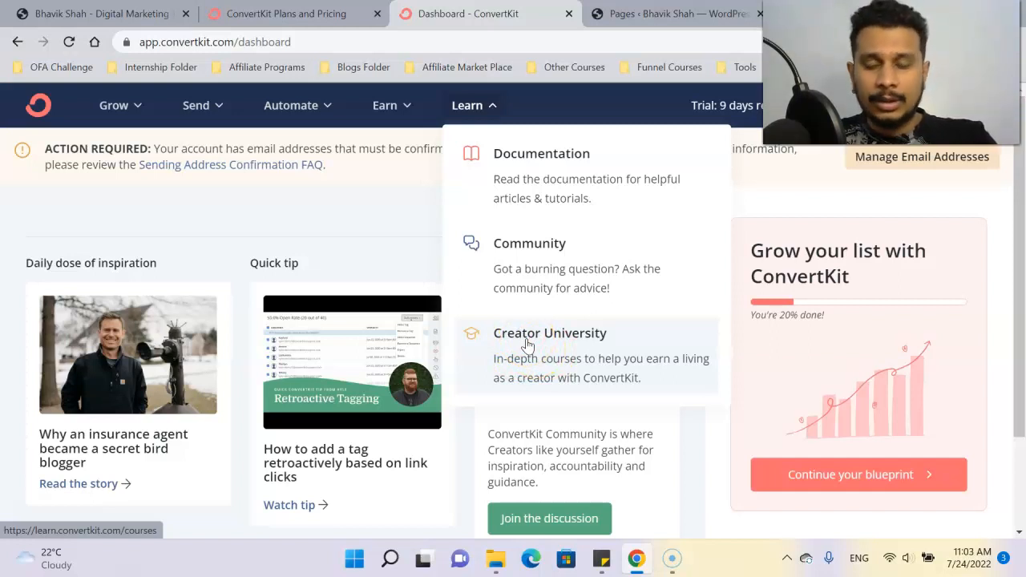
click(5, 286)
scroll(5, 286, down, 2)
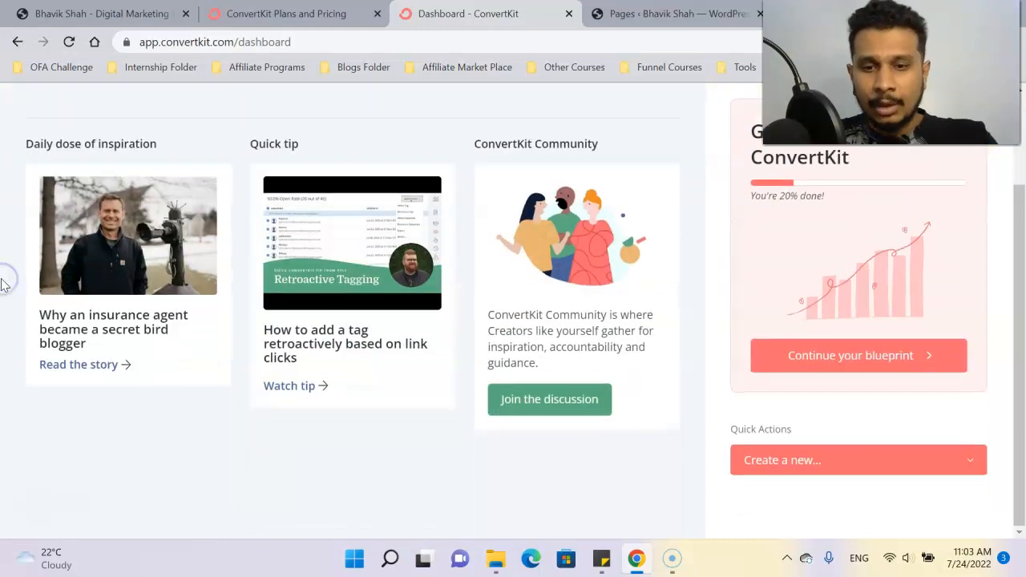
scroll(5, 285, up, 2)
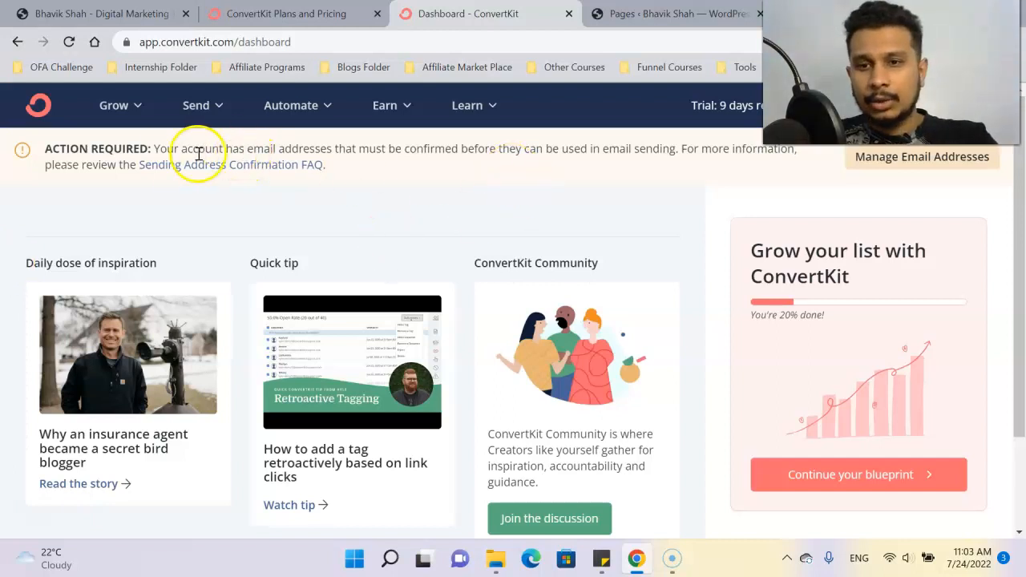
Step: Go to Landing Pages & Forms and start creating a new signup form of type Form
click(131, 105)
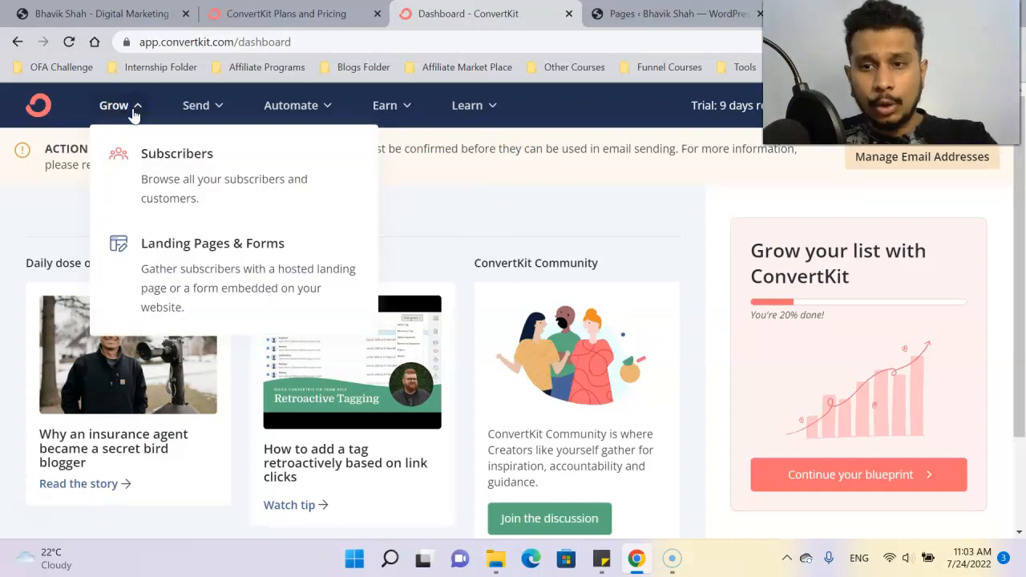
click(205, 277)
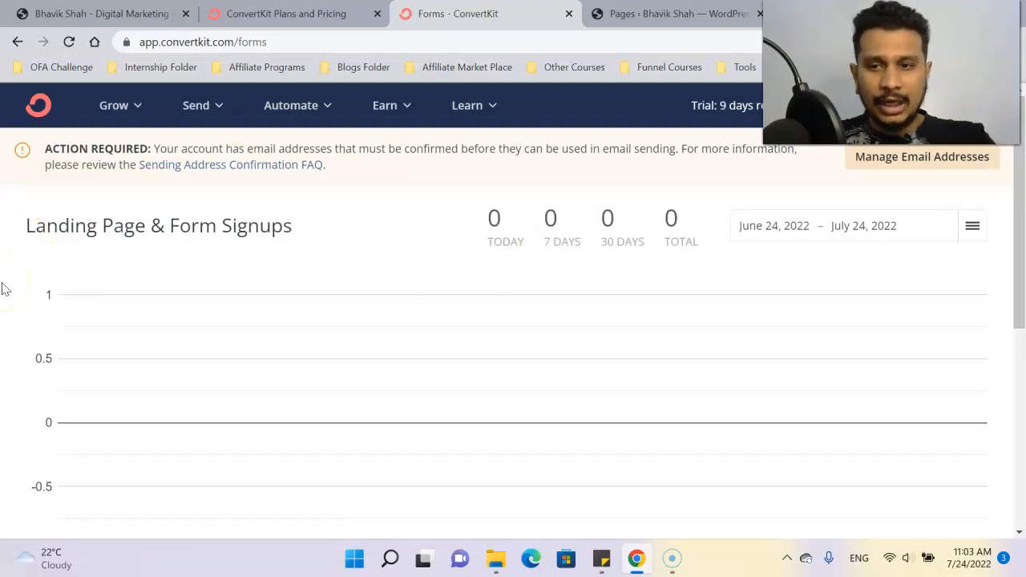
scroll(4, 288, down, 4)
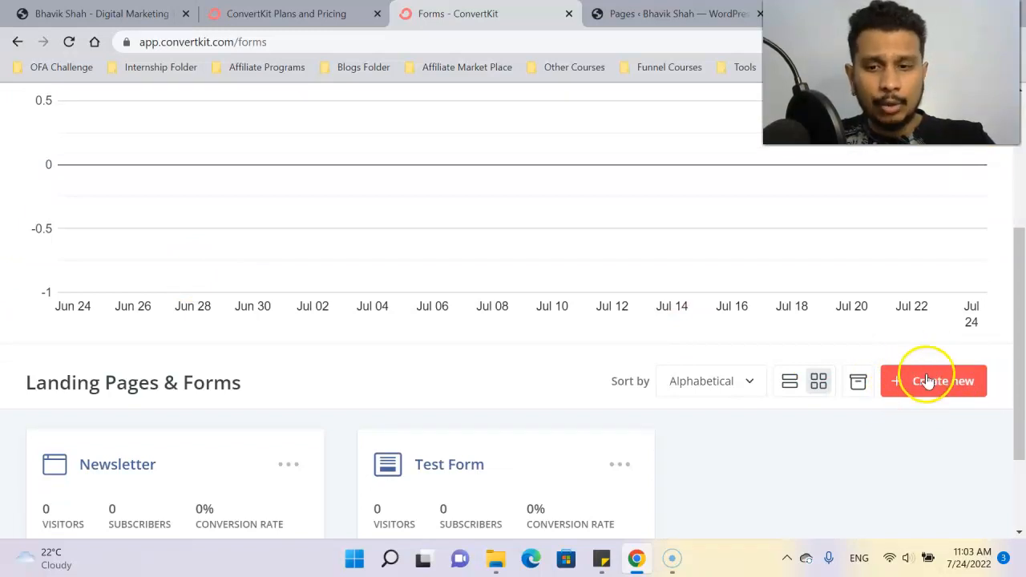
scroll(847, 430, down, 2)
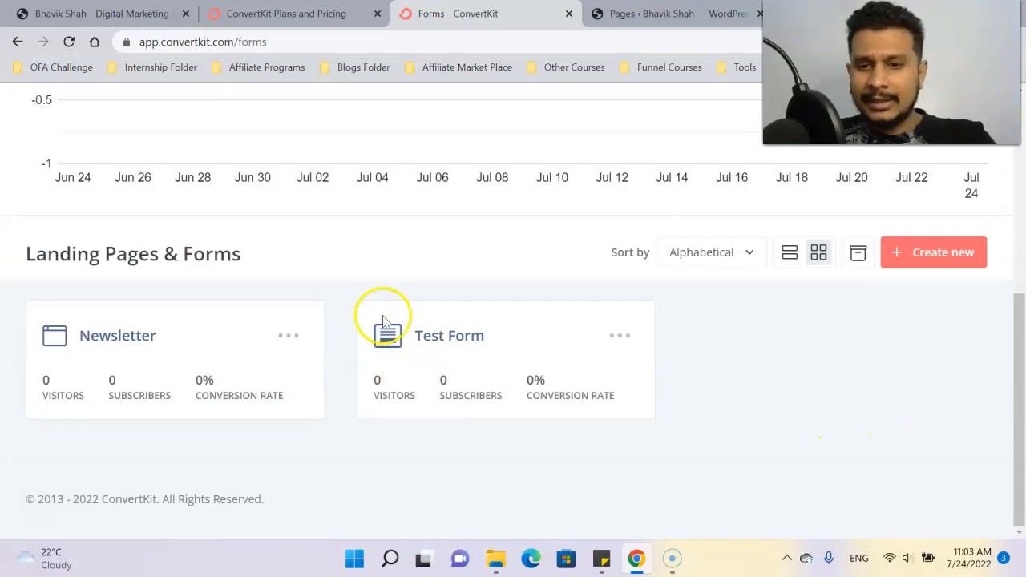
scroll(801, 353, up, 1)
click(946, 294)
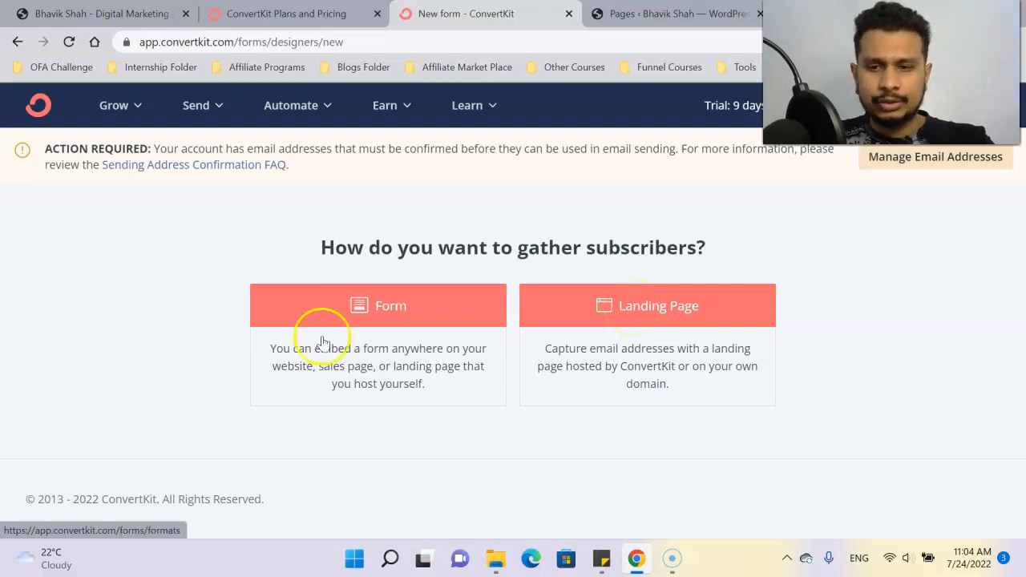
click(362, 311)
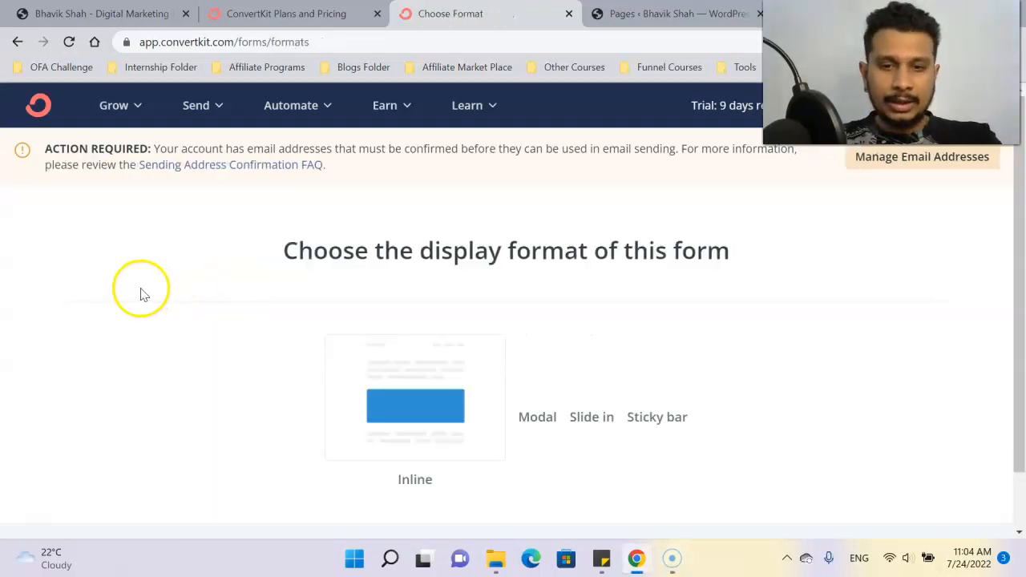
Step: Open the Inline display format and look through its available form templates
scroll(138, 291, down, 2)
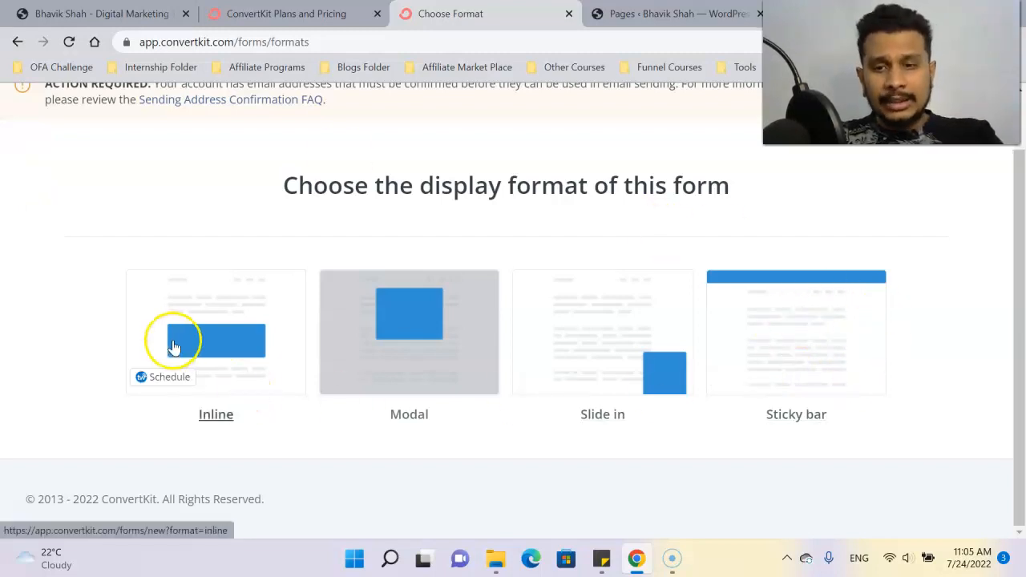
click(223, 338)
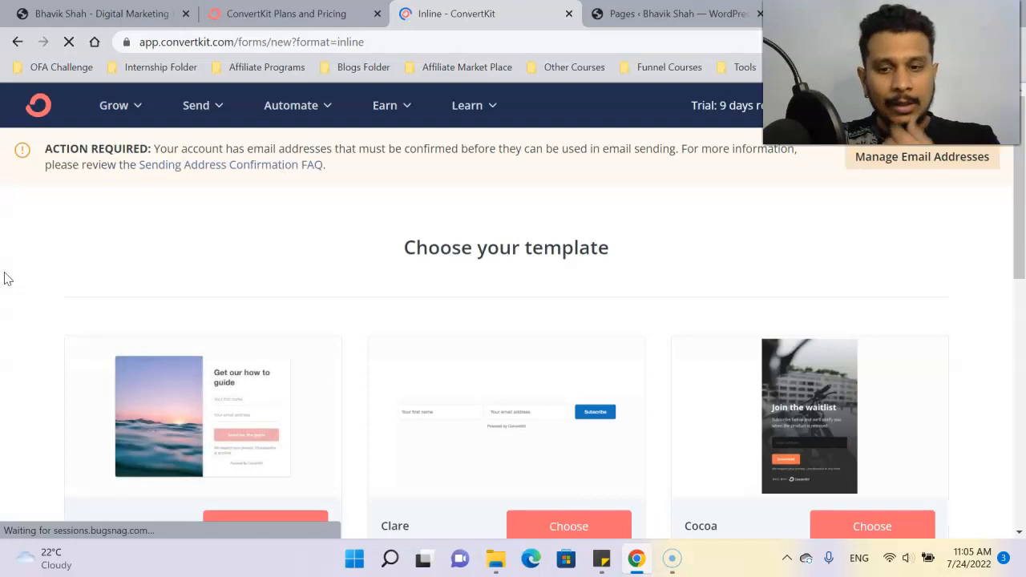
scroll(8, 279, down, 2)
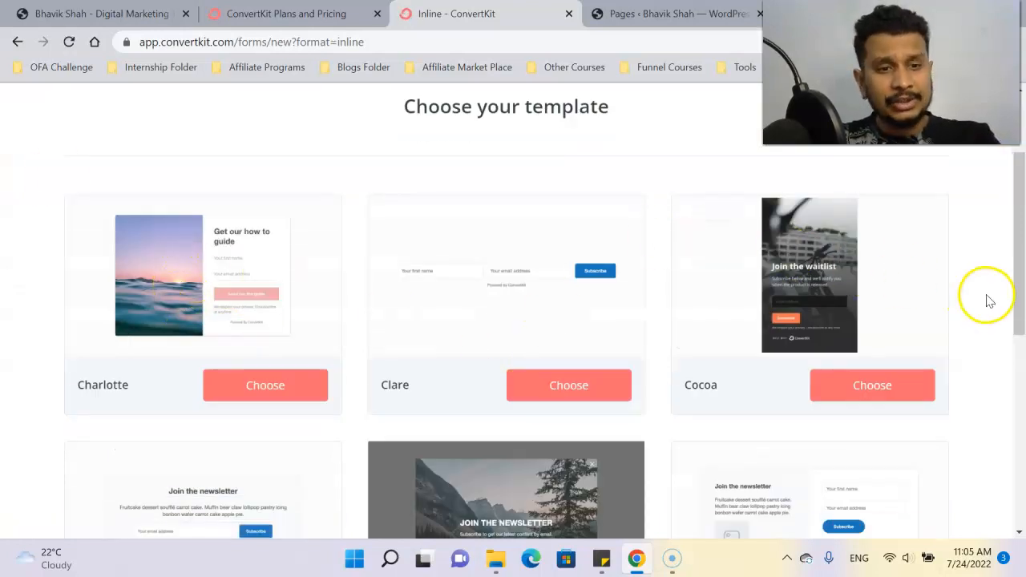
scroll(986, 296, down, 1)
scroll(987, 297, down, 4)
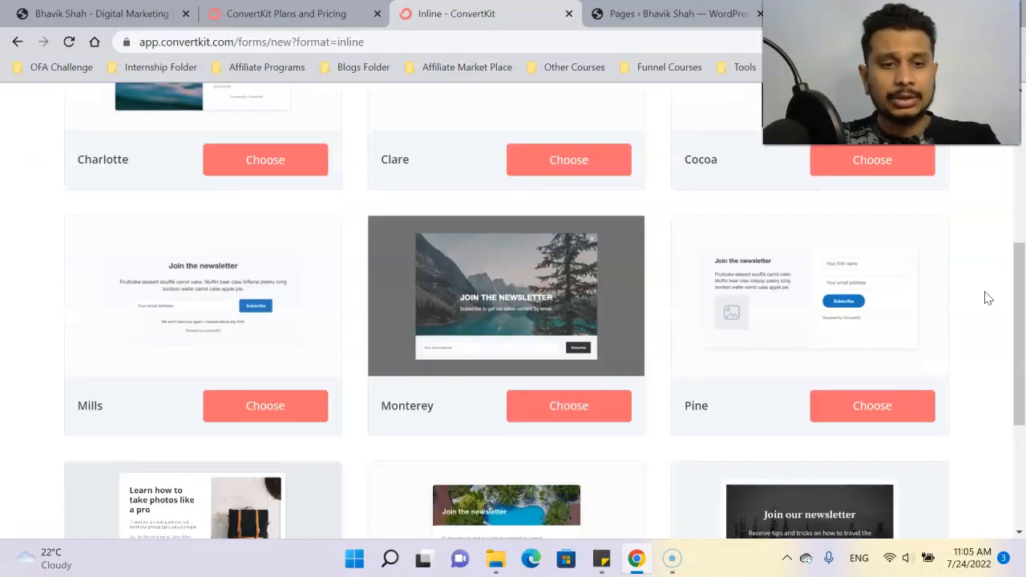
scroll(986, 296, down, 1)
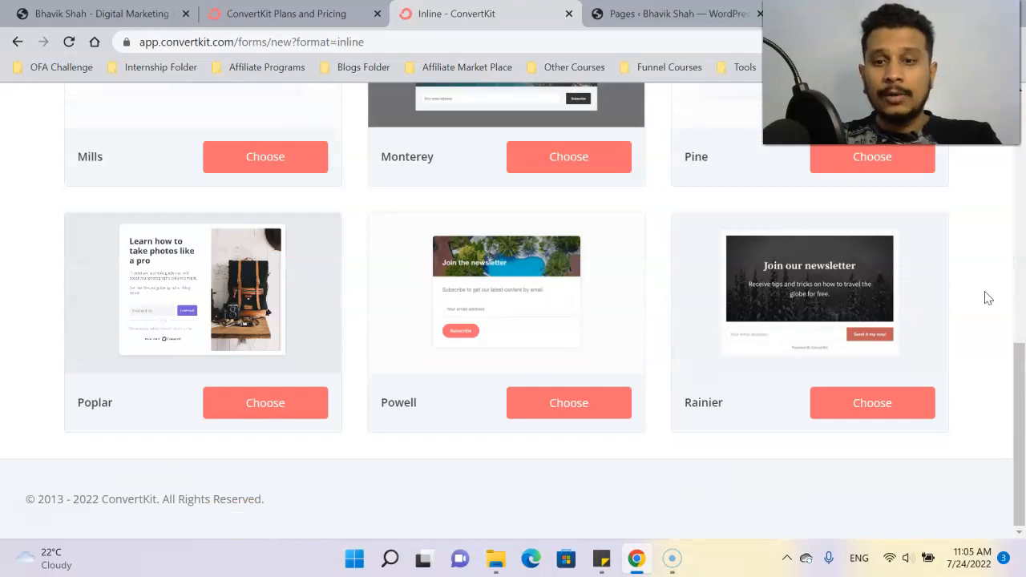
scroll(985, 297, up, 1)
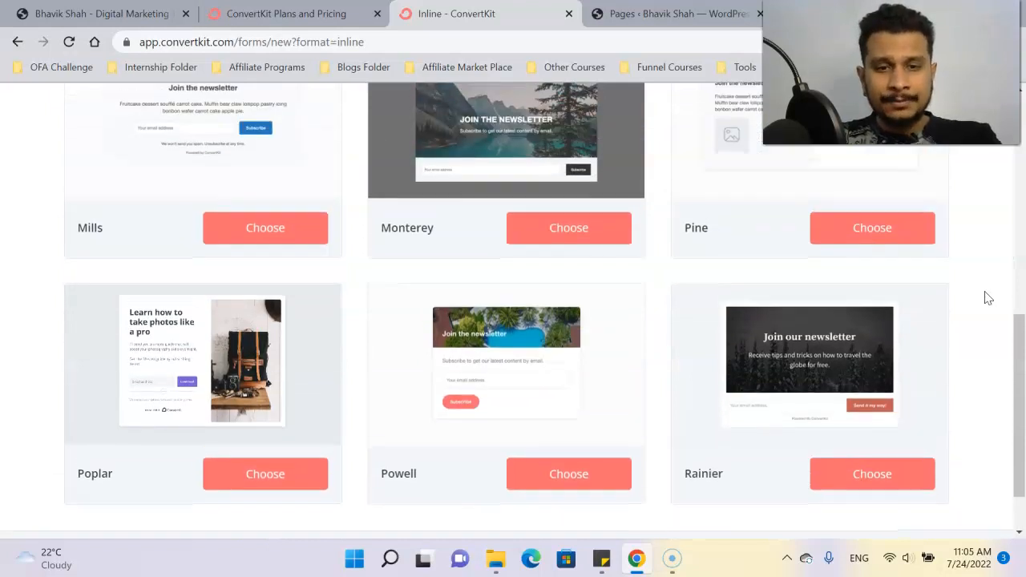
scroll(32, 264, up, 2)
scroll(8, 316, up, 3)
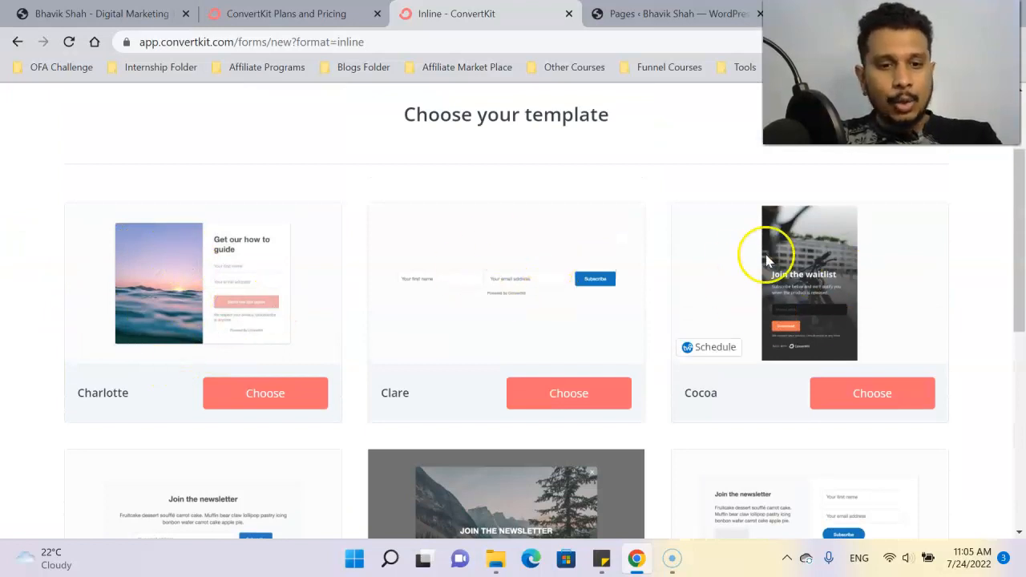
scroll(853, 277, down, 3)
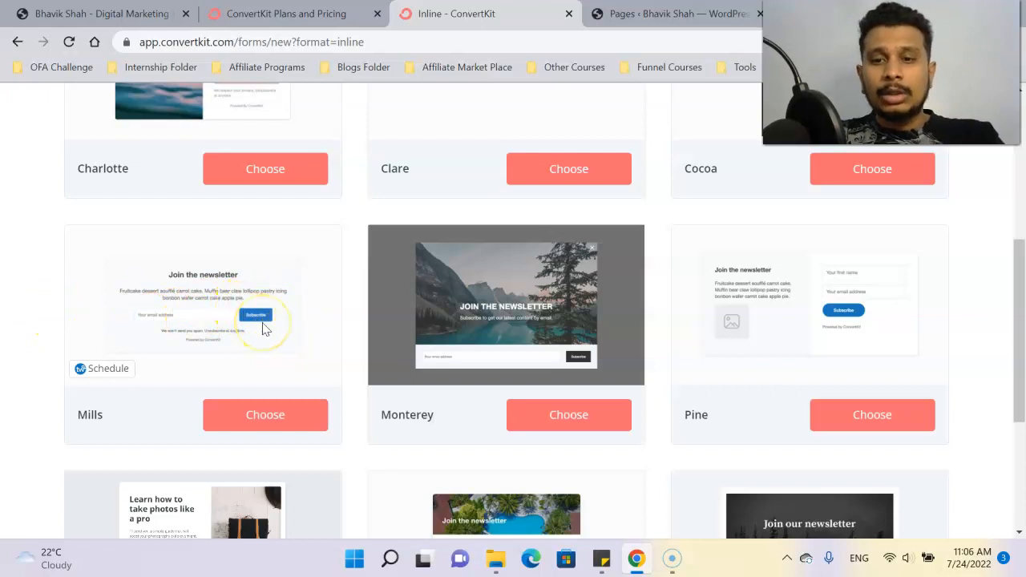
scroll(8, 289, down, 2)
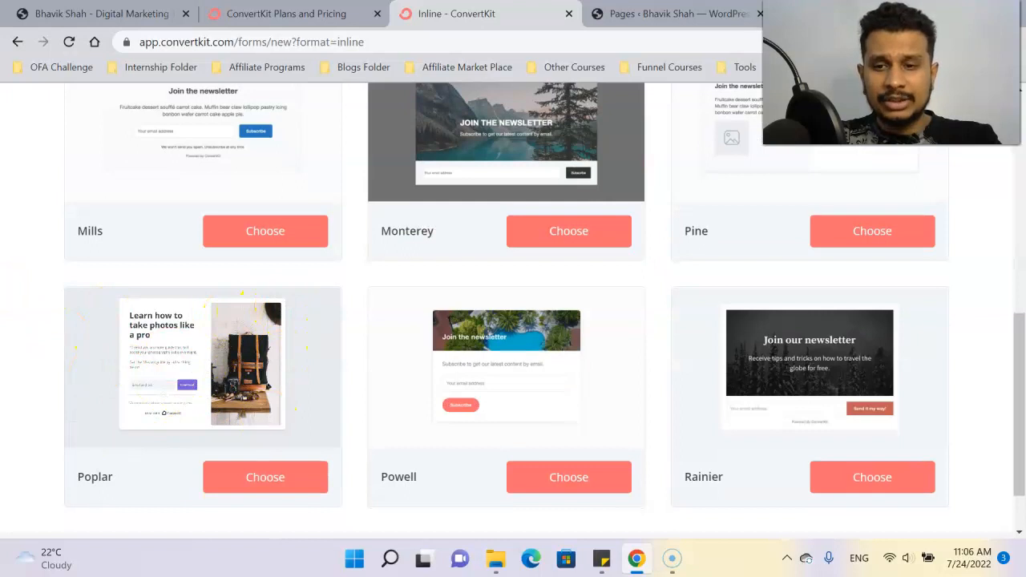
scroll(35, 345, down, 1)
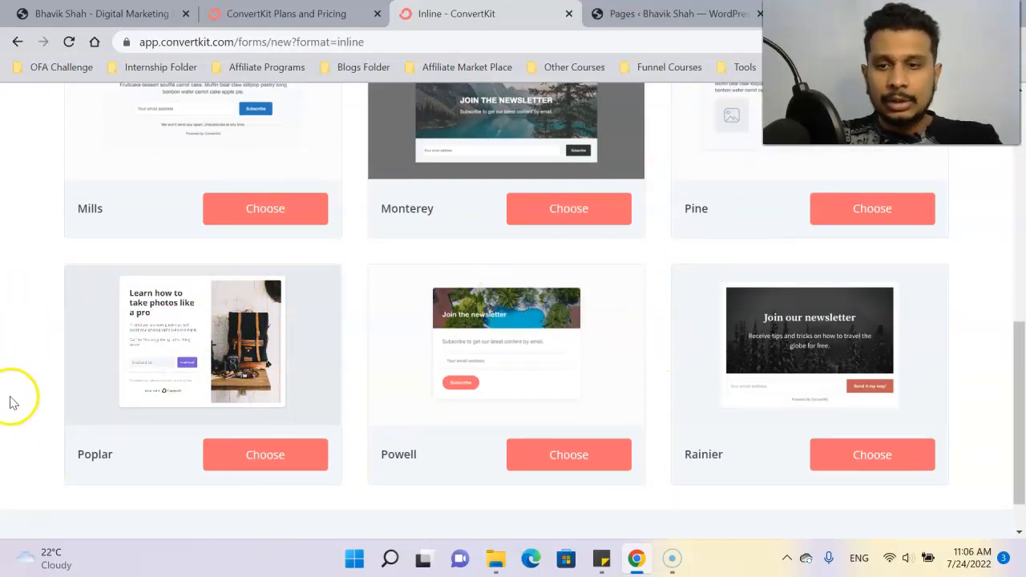
scroll(12, 400, up, 4)
scroll(10, 401, up, 2)
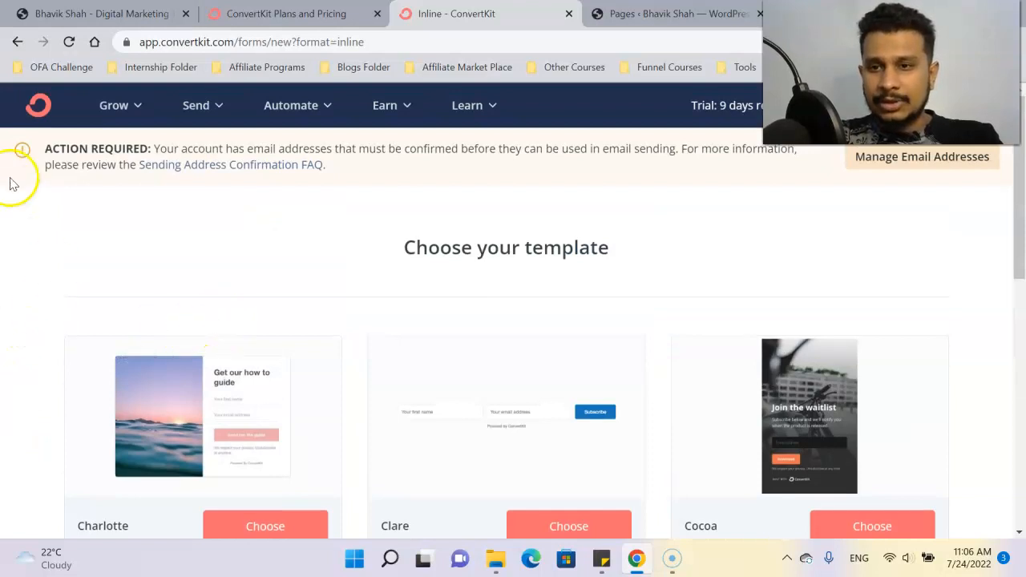
Step: Return to the display formats, open the Modal format and look through its form templates
click(18, 42)
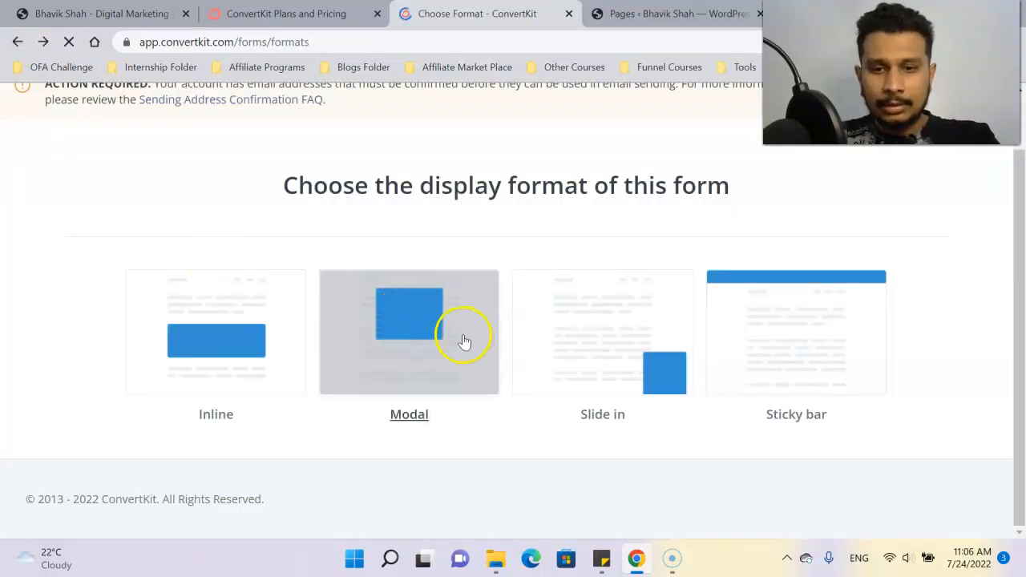
click(430, 327)
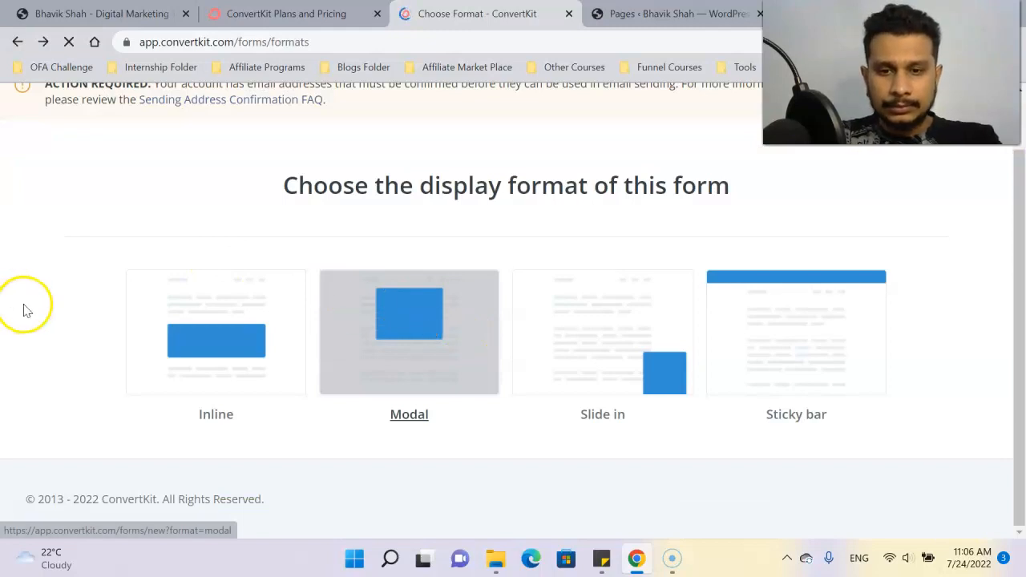
scroll(4, 289, down, 2)
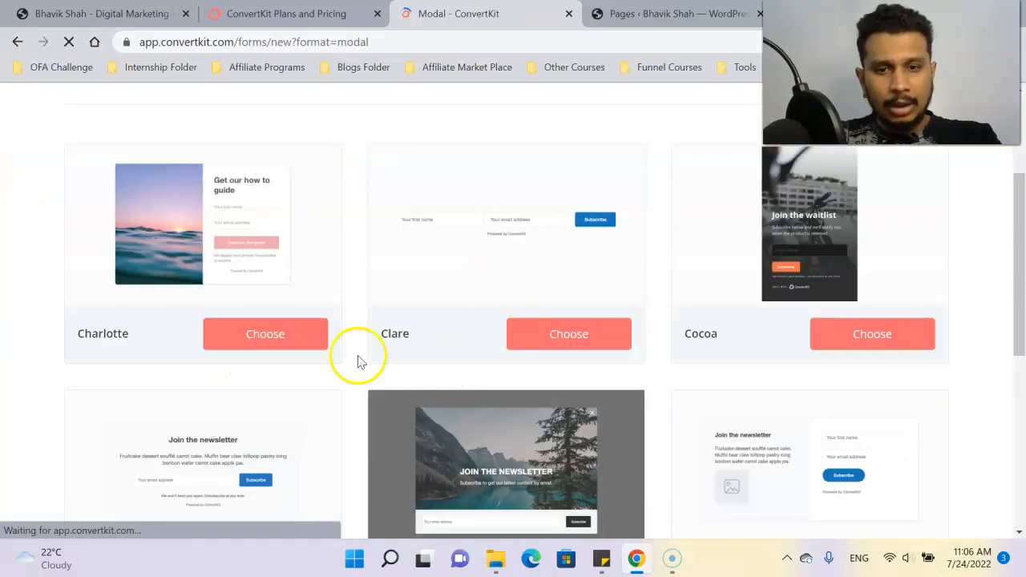
scroll(27, 280, down, 5)
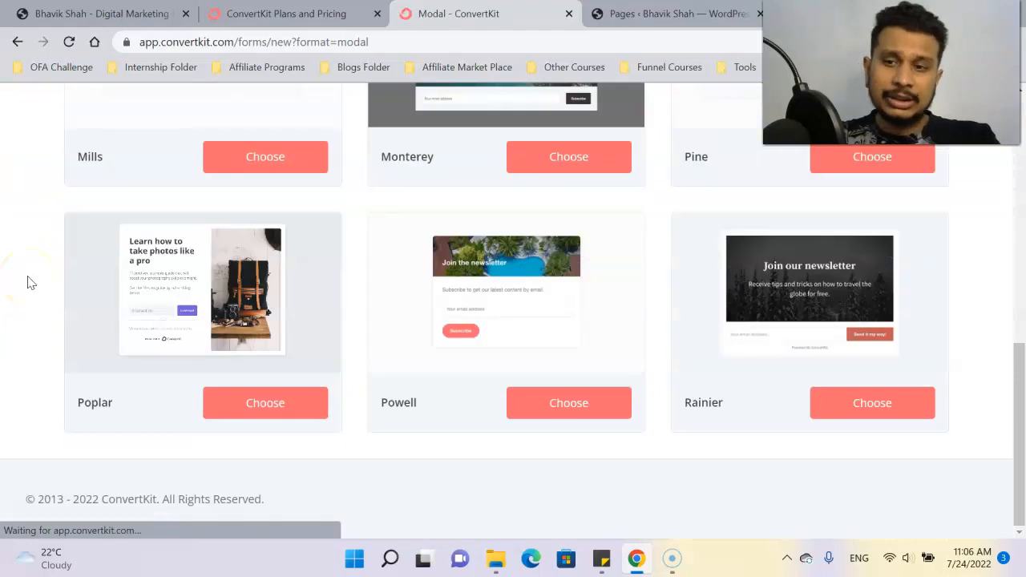
scroll(27, 280, up, 8)
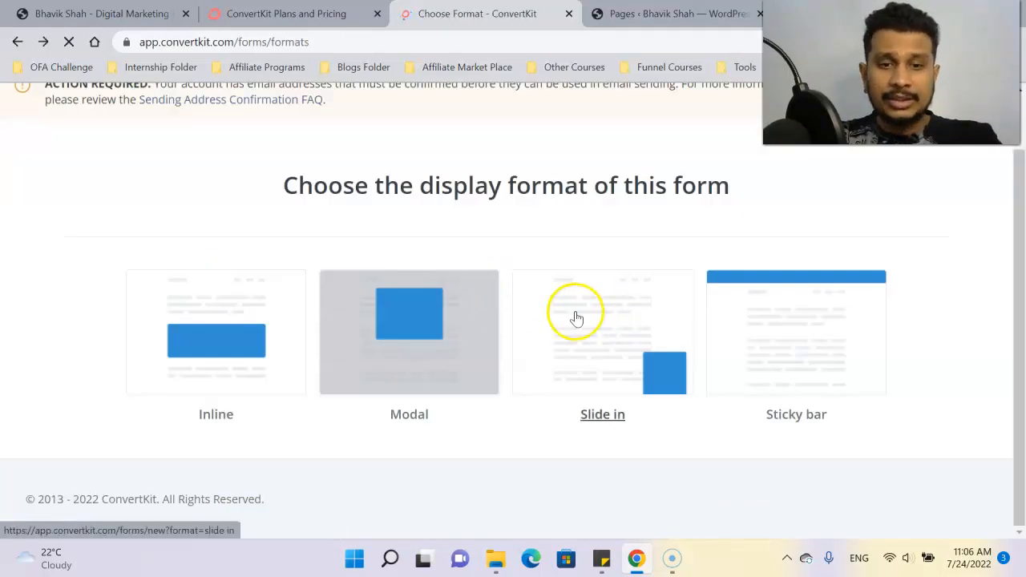
Step: Open the Slide in display format and look through its form templates
click(576, 315)
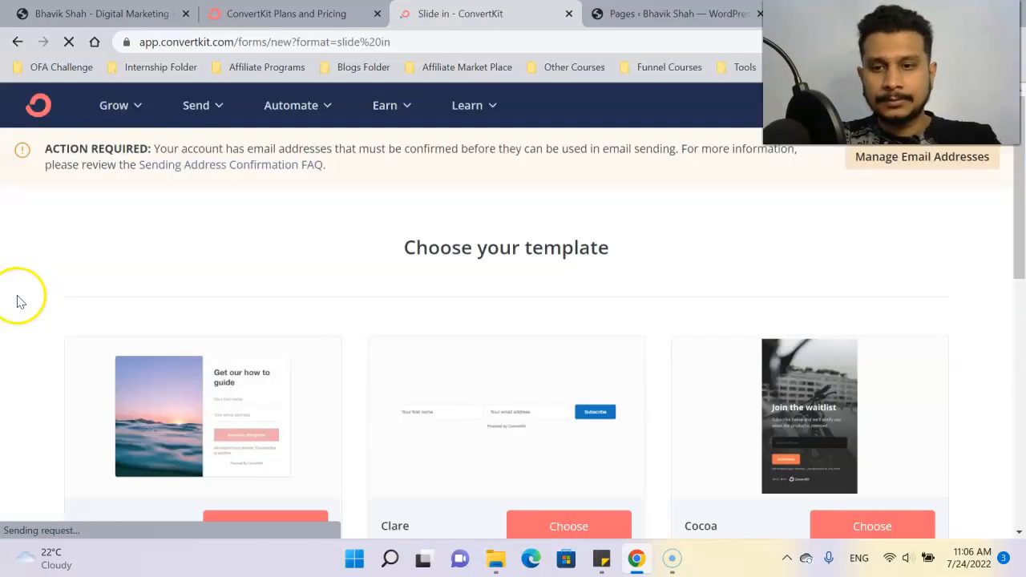
scroll(20, 300, down, 6)
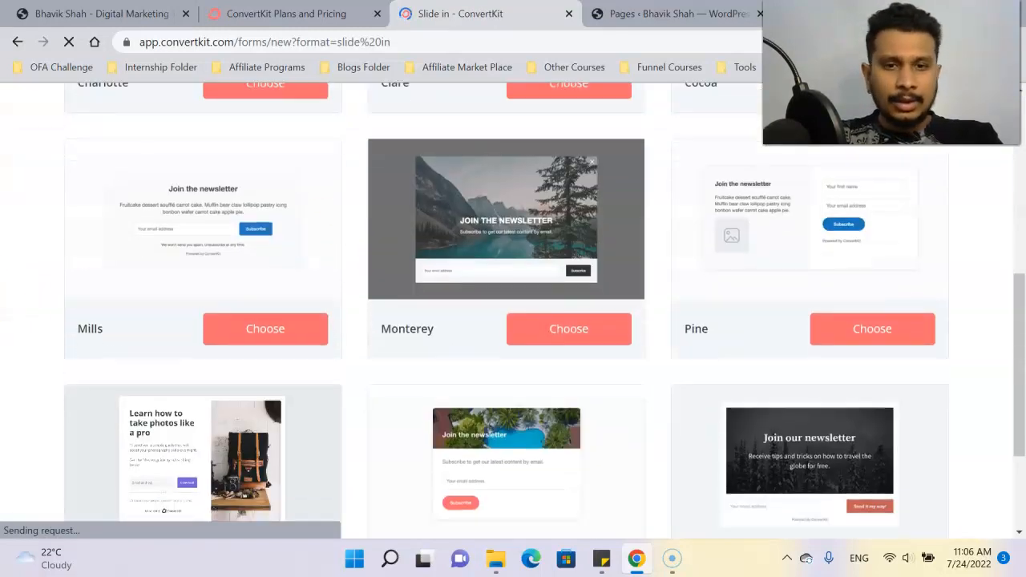
scroll(513, 311, down, 2)
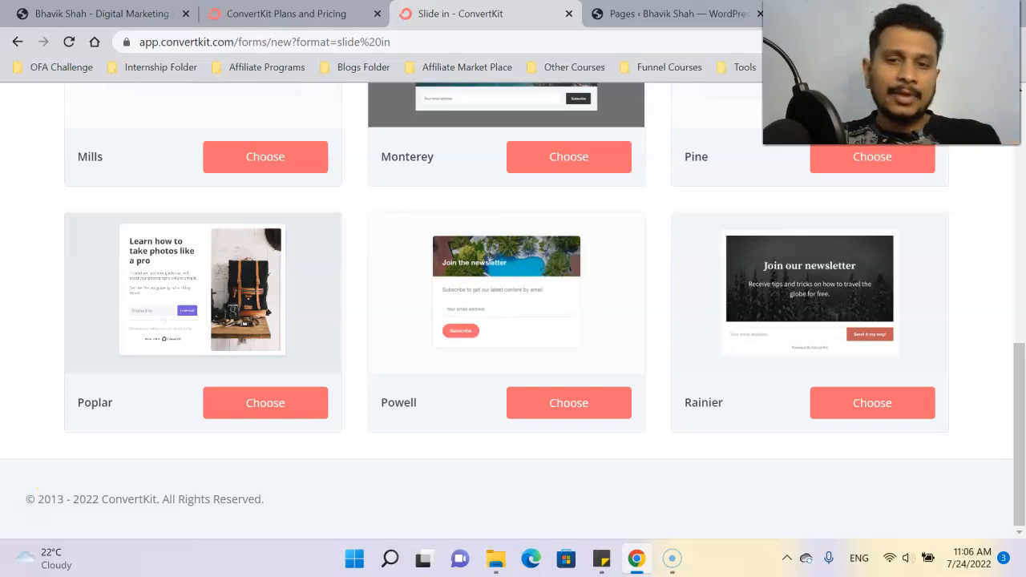
scroll(12, 315, up, 15)
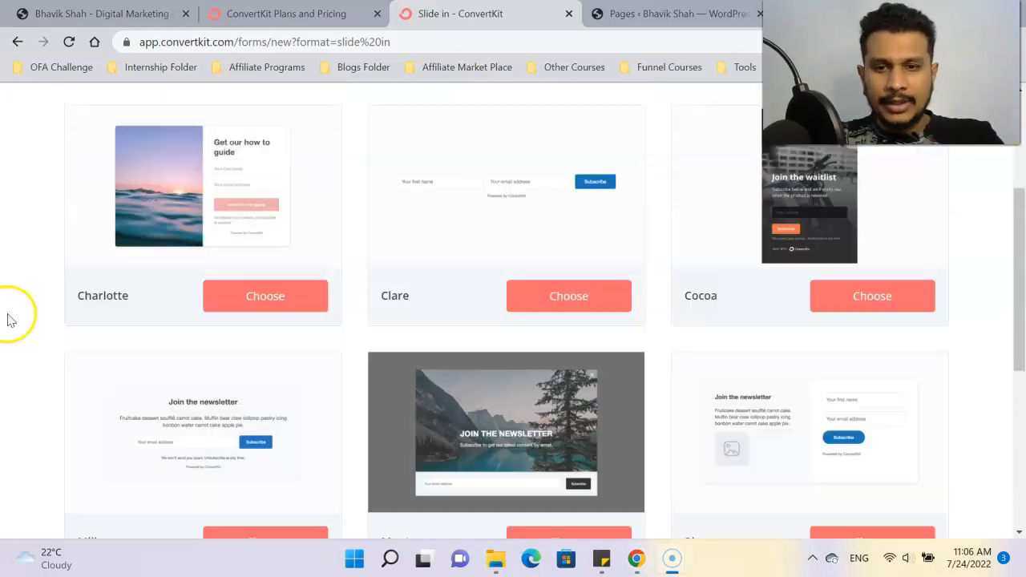
Step: Return to the display formats, view the Sticky bar format's templates, and go back to the format choices
key(alt+Left)
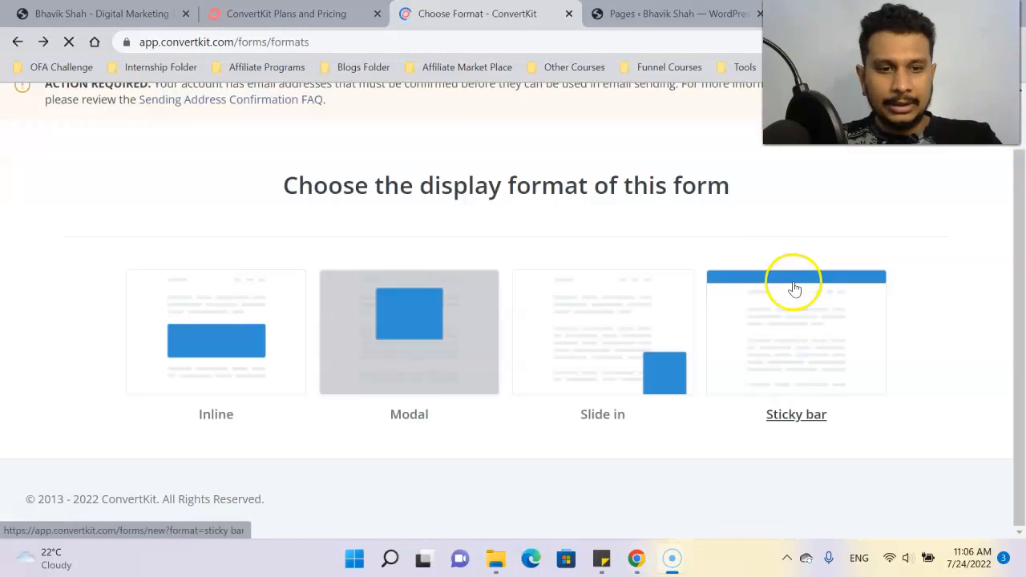
click(831, 328)
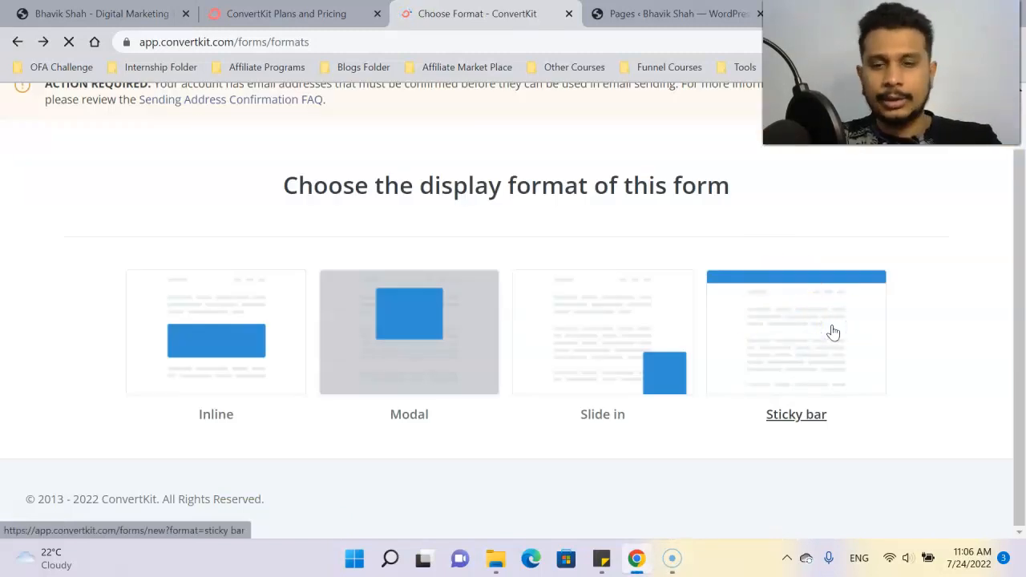
scroll(69, 316, down, 2)
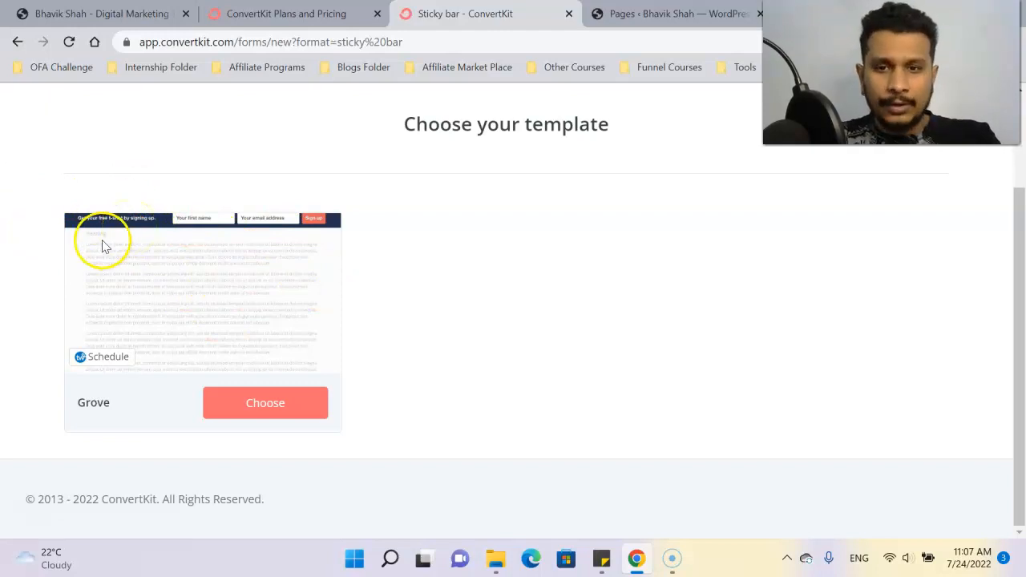
scroll(424, 328, left, 5)
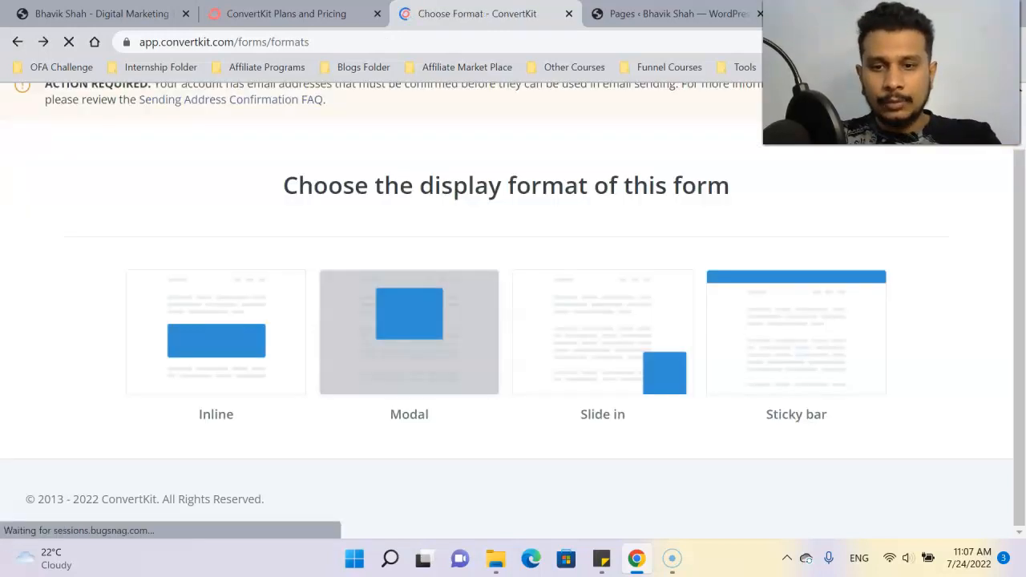
Step: Choose the Inline display format and create the form from the Clare template
click(254, 370)
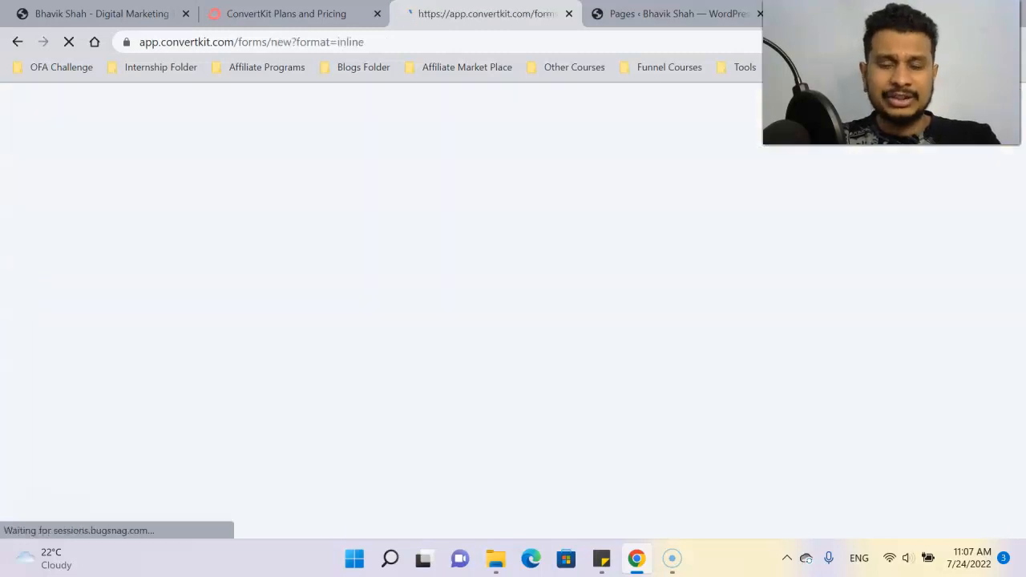
scroll(77, 276, down, 3)
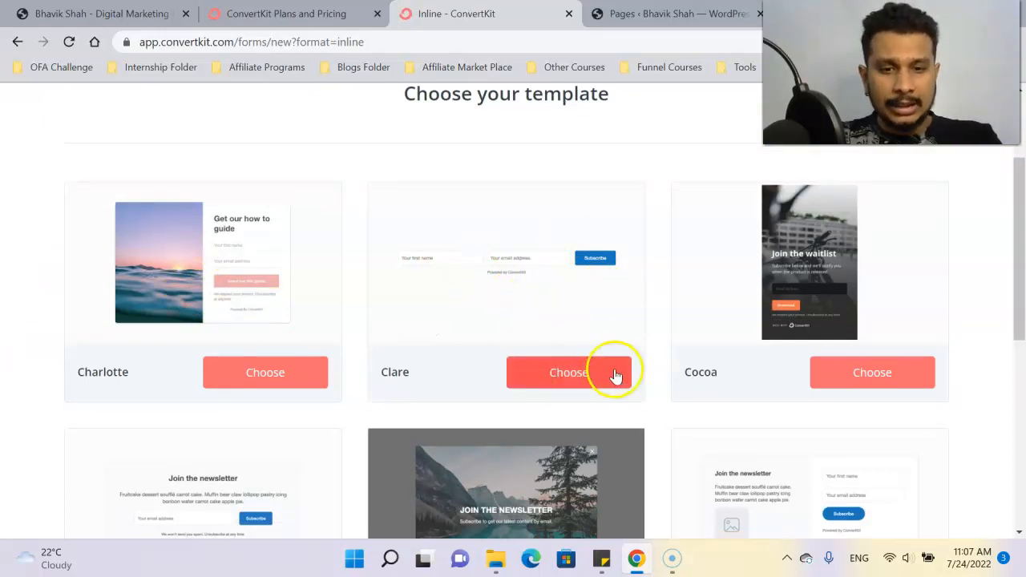
click(589, 373)
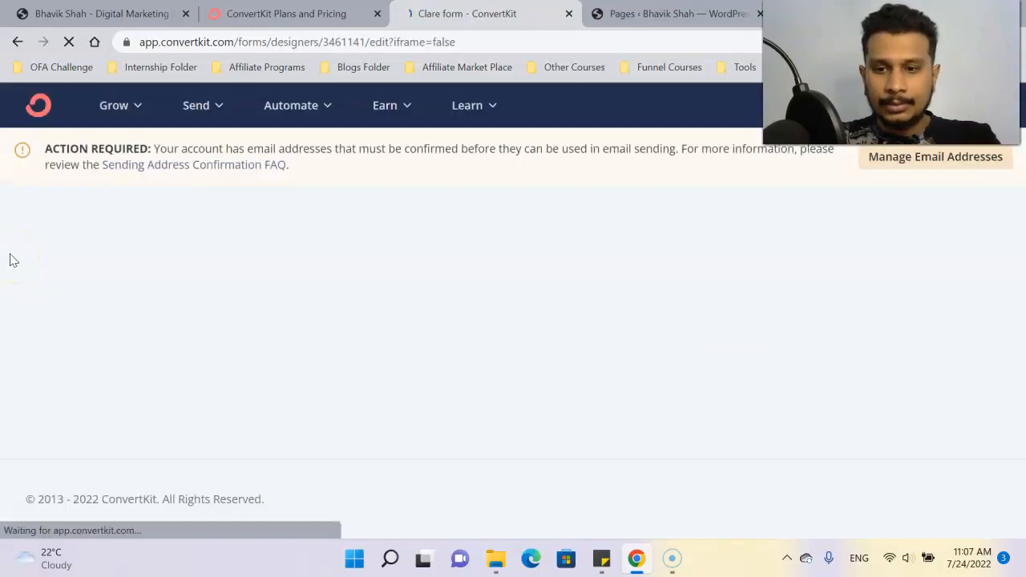
Step: Add a custom field beside Email Address, assign it to First Name and make it required
scroll(11, 258, down, 3)
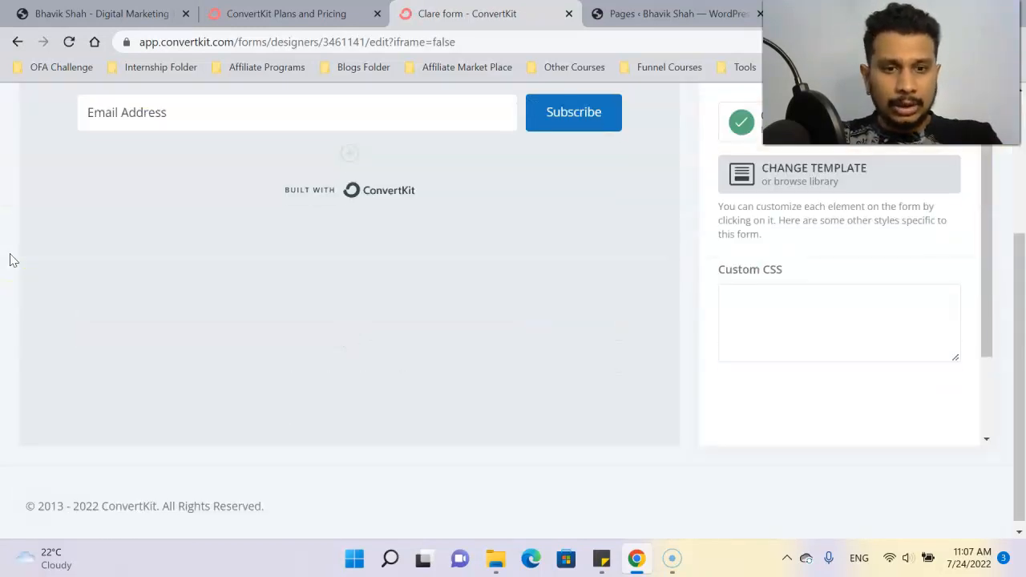
scroll(288, 229, up, 2)
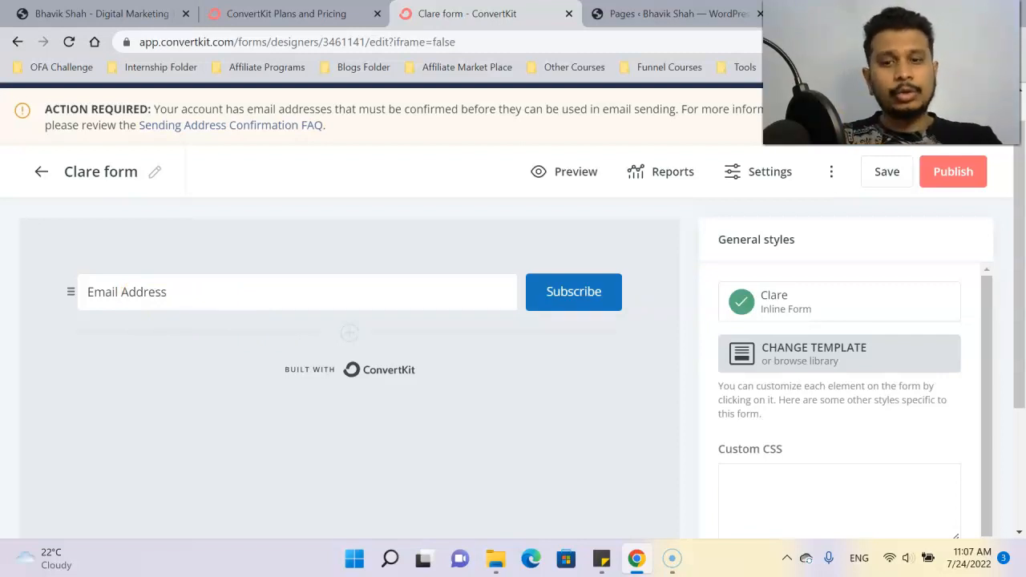
click(349, 332)
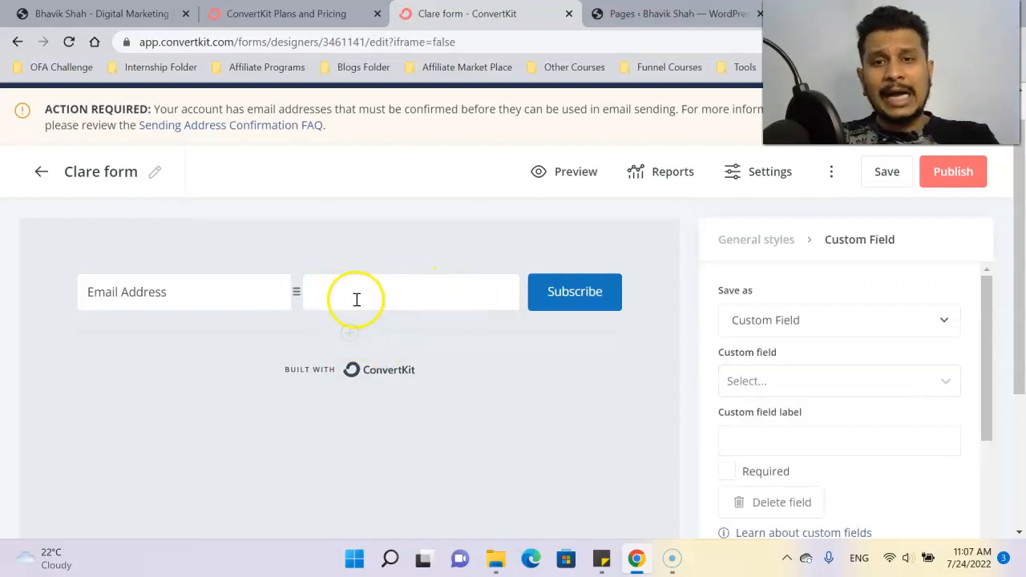
scroll(815, 333, down, 1)
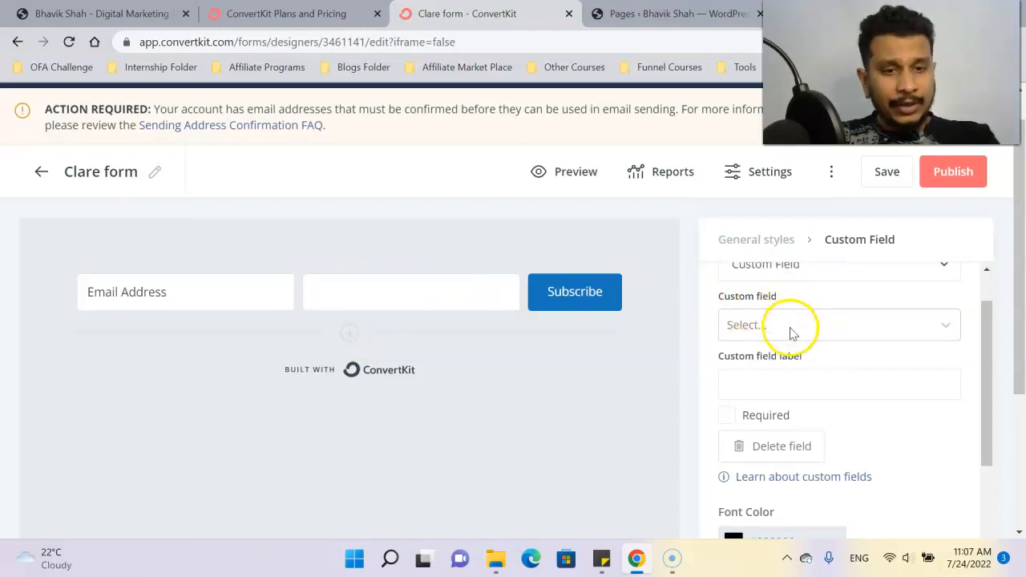
click(790, 328)
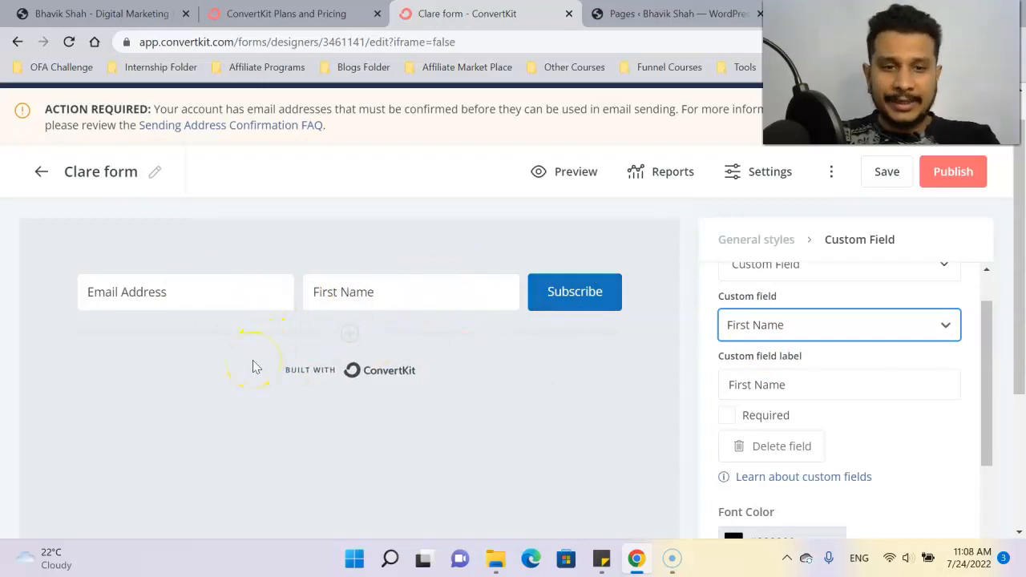
scroll(788, 373, down, 1)
scroll(788, 373, down, 1)
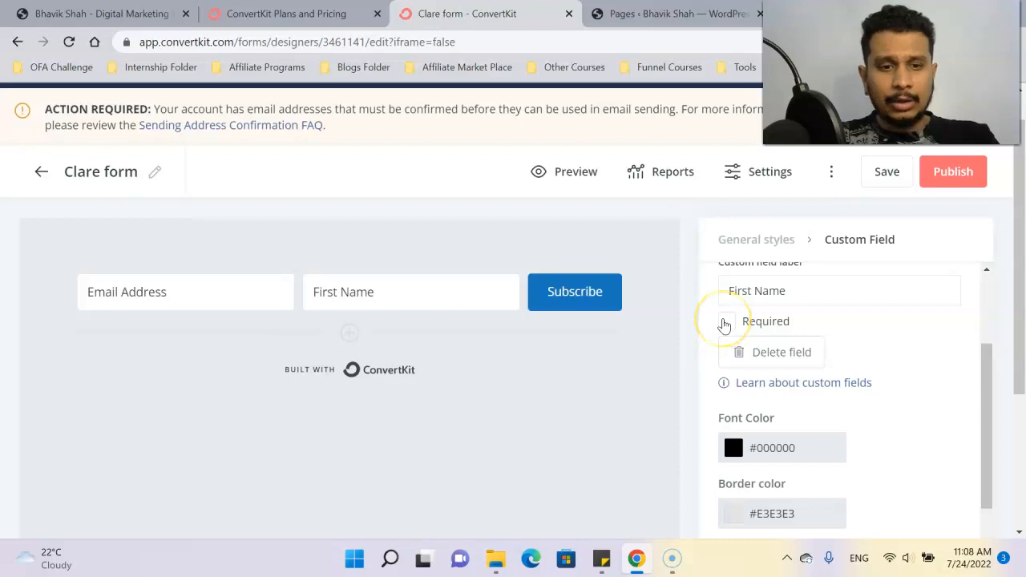
click(724, 321)
Step: Review the field's style options and try out its font color, ending on black #000000
scroll(884, 398, down, 2)
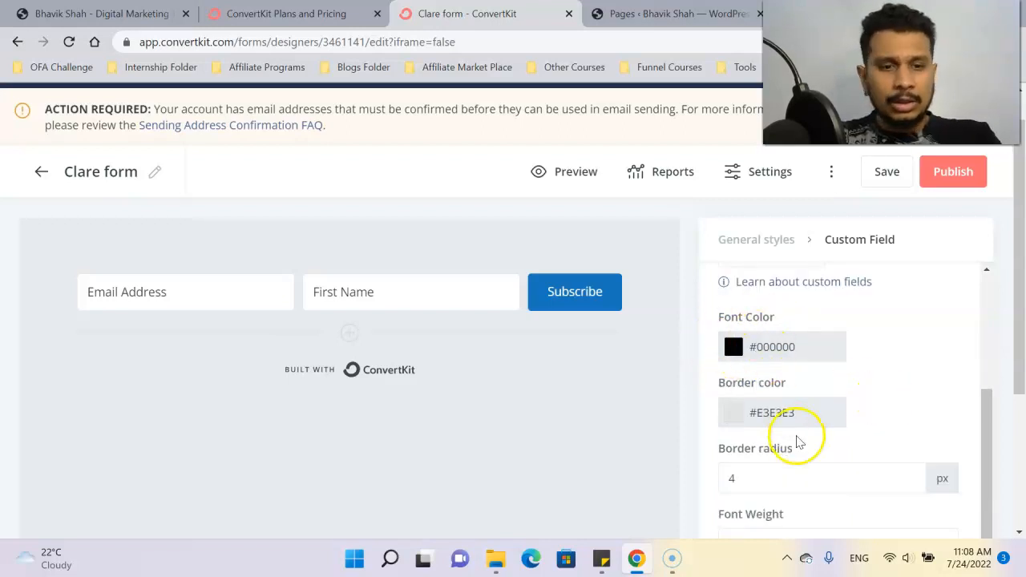
scroll(771, 409, down, 1)
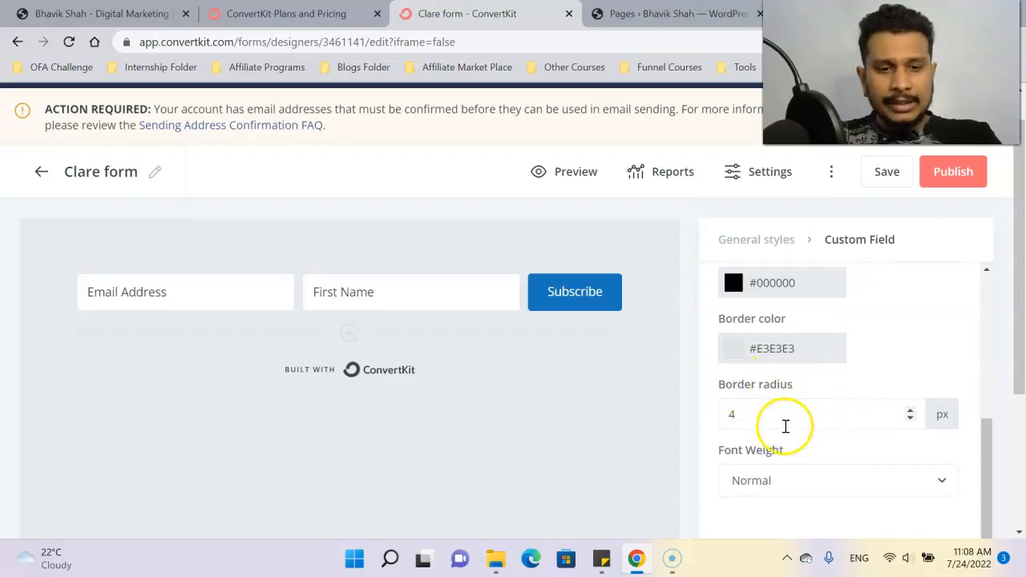
scroll(785, 428, down, 1)
scroll(785, 430, up, 3)
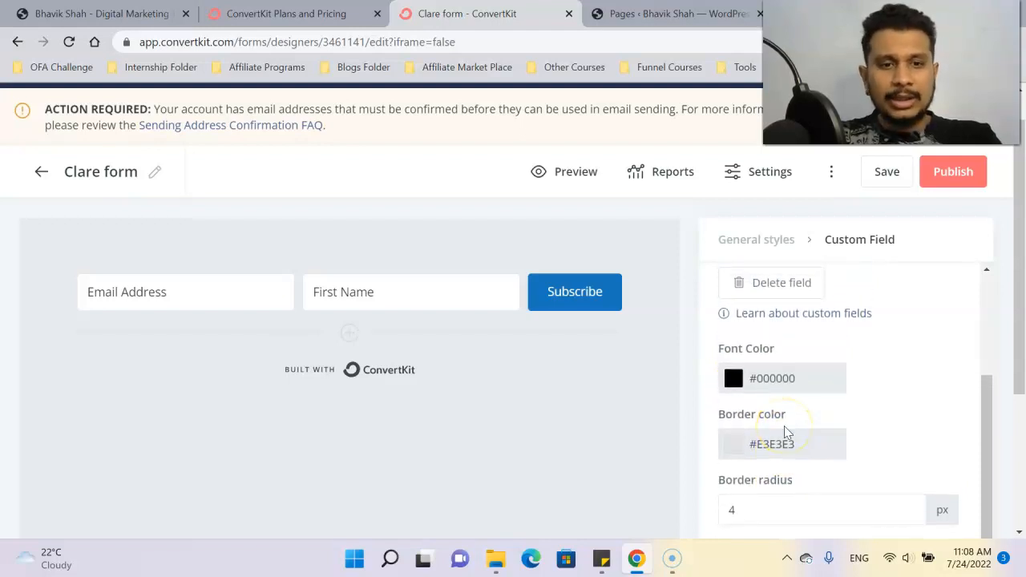
click(720, 389)
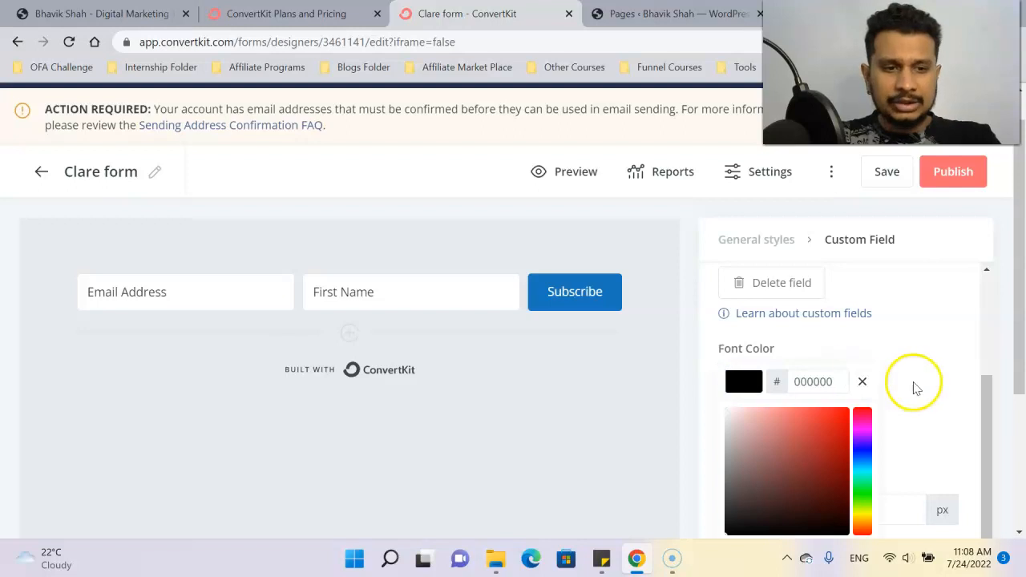
scroll(914, 388, down, 1)
drag(790, 430, 735, 494)
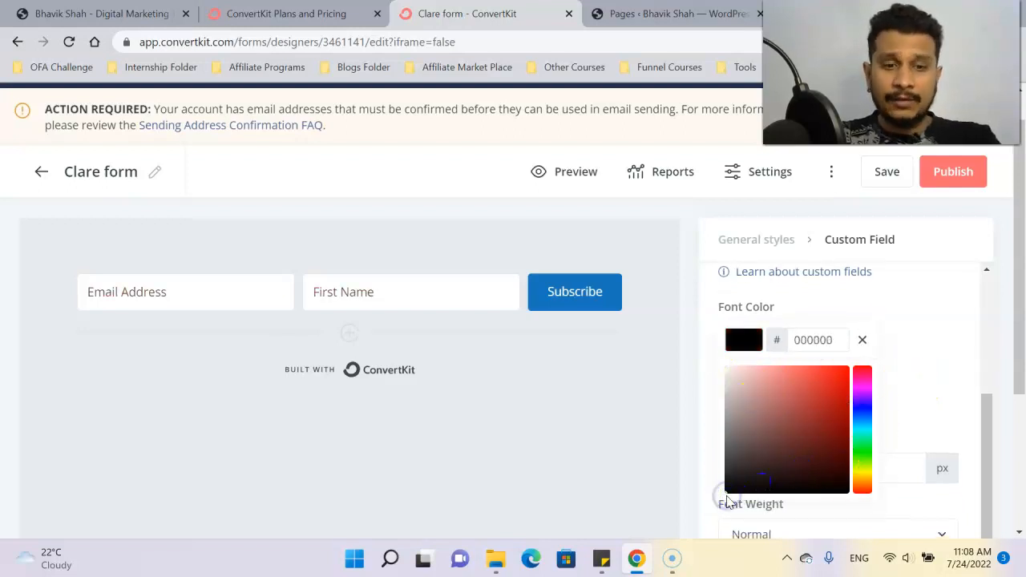
drag(727, 437, 712, 494)
click(708, 424)
click(709, 424)
scroll(708, 424, down, 1)
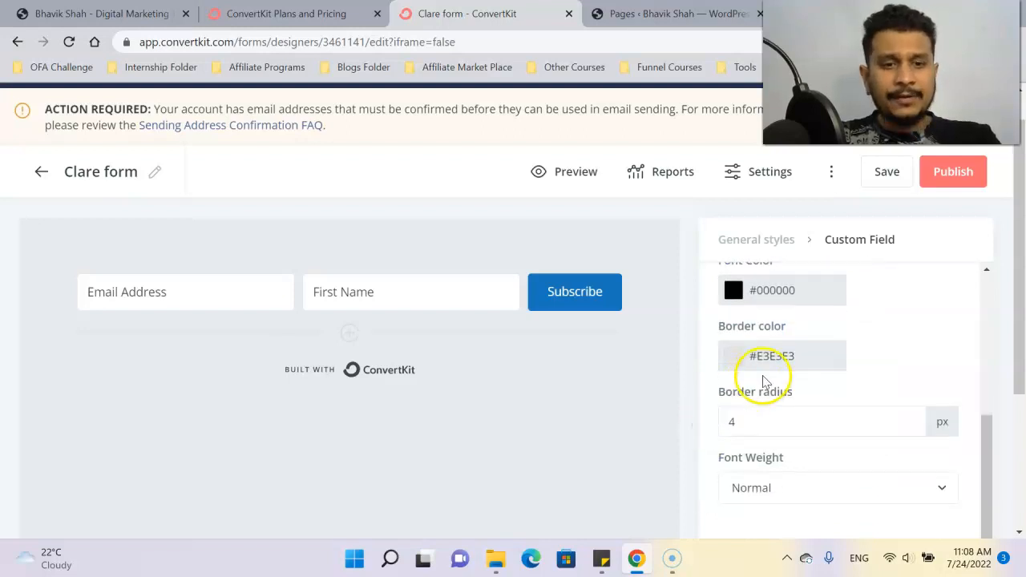
Step: Set the form fields' border color to #BDAFAF
click(769, 355)
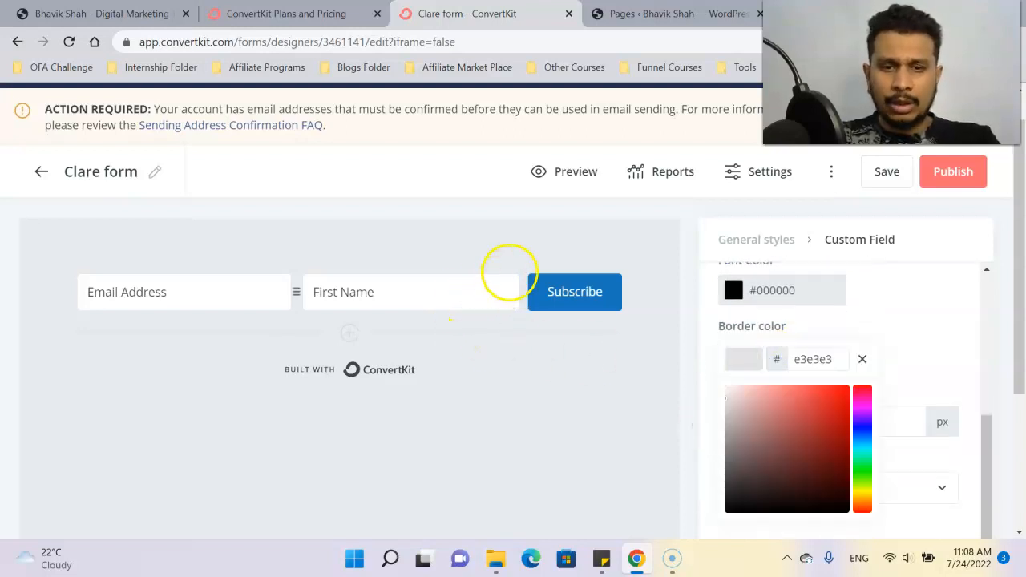
drag(821, 433, 732, 419)
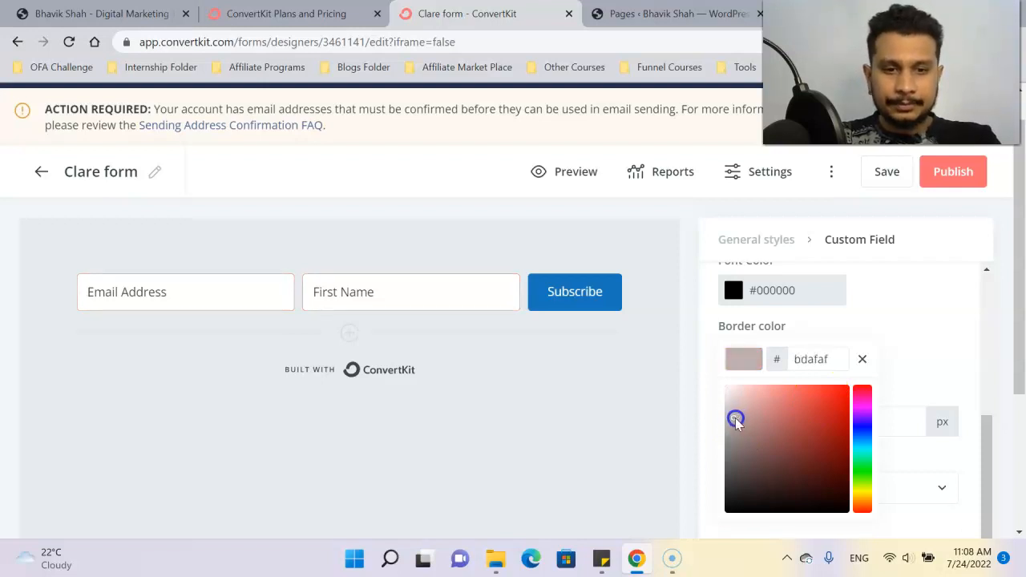
click(692, 394)
Step: Set the form fields' border radius to 11 px and their font weight to Bold
scroll(767, 401, down, 1)
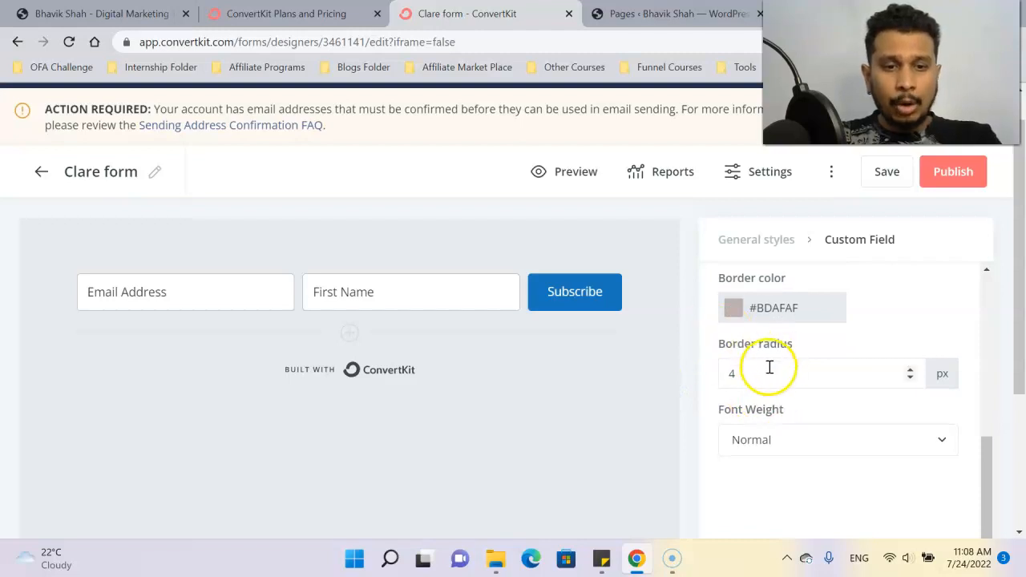
click(910, 379)
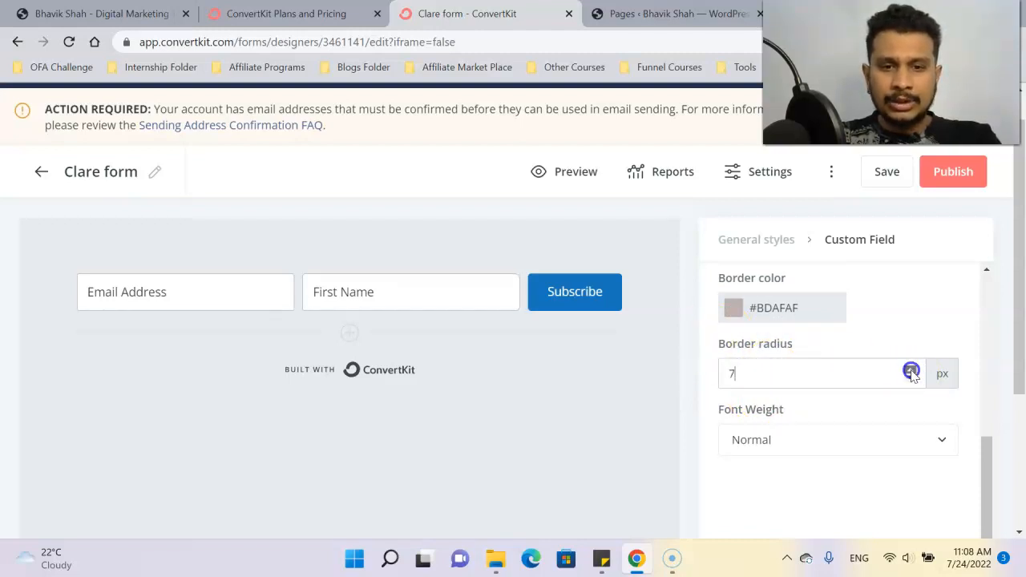
scroll(717, 417, down, 1)
click(781, 422)
scroll(780, 422, down, 1)
click(766, 420)
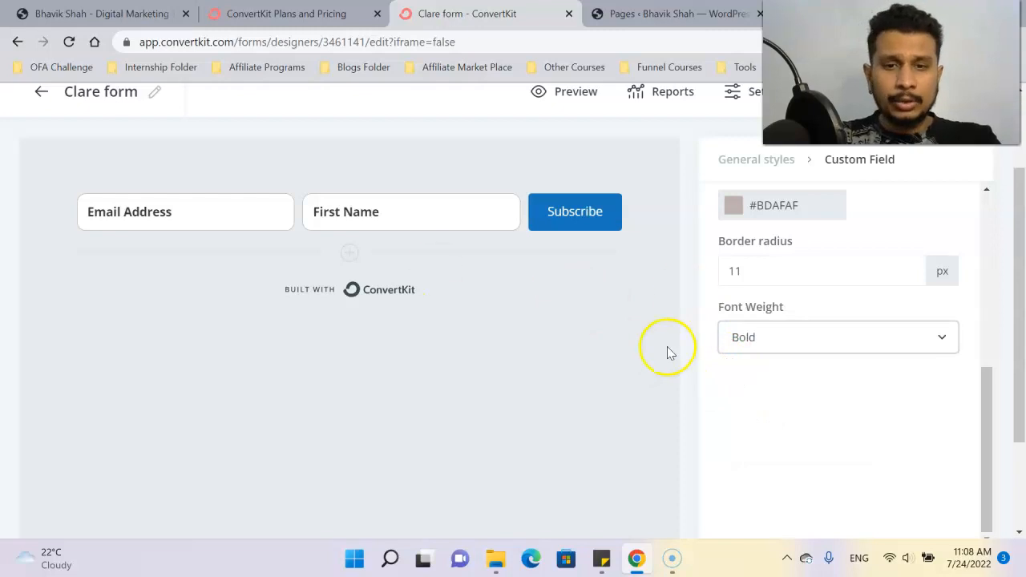
Step: Save the changes to the Clare form
scroll(783, 360, up, 5)
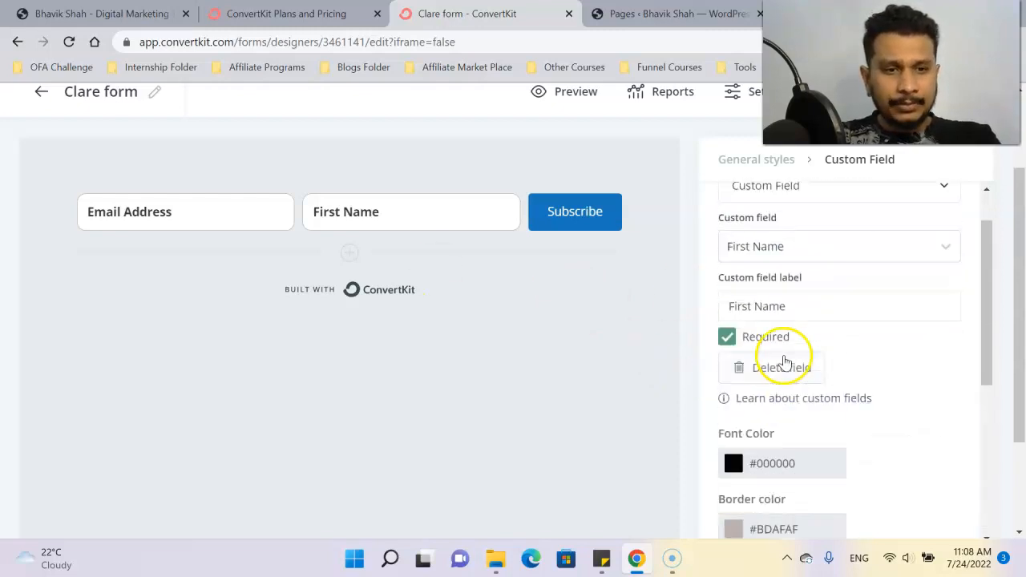
scroll(785, 358, up, 2)
click(885, 211)
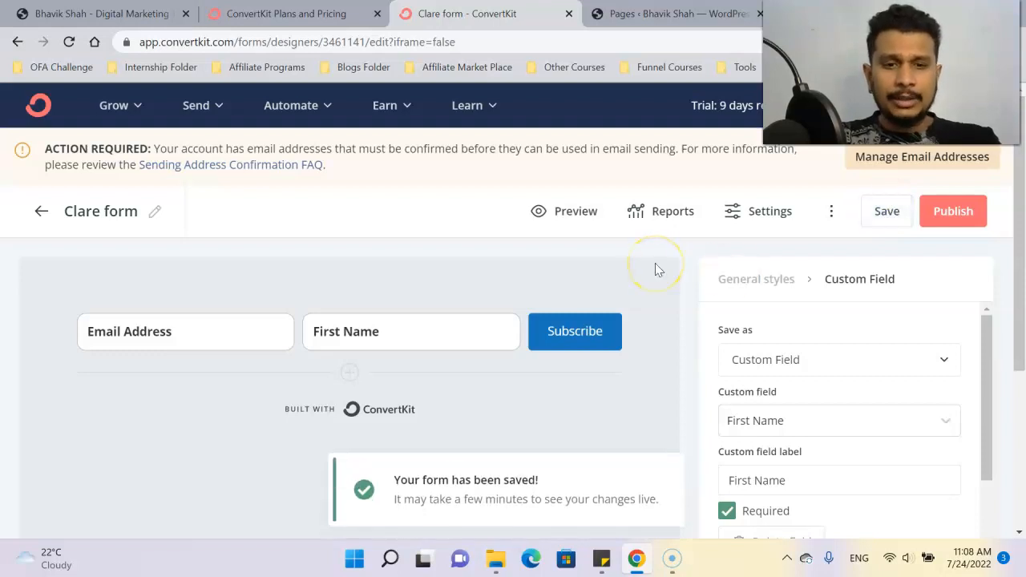
Step: Rename the Clare form as Affilate E-Book and save it
click(118, 211)
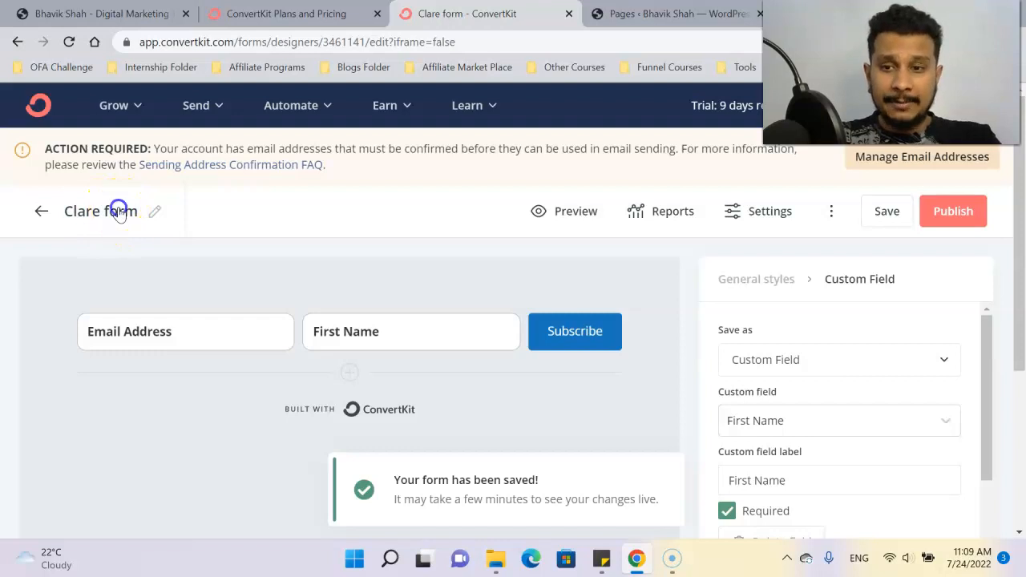
click(155, 210)
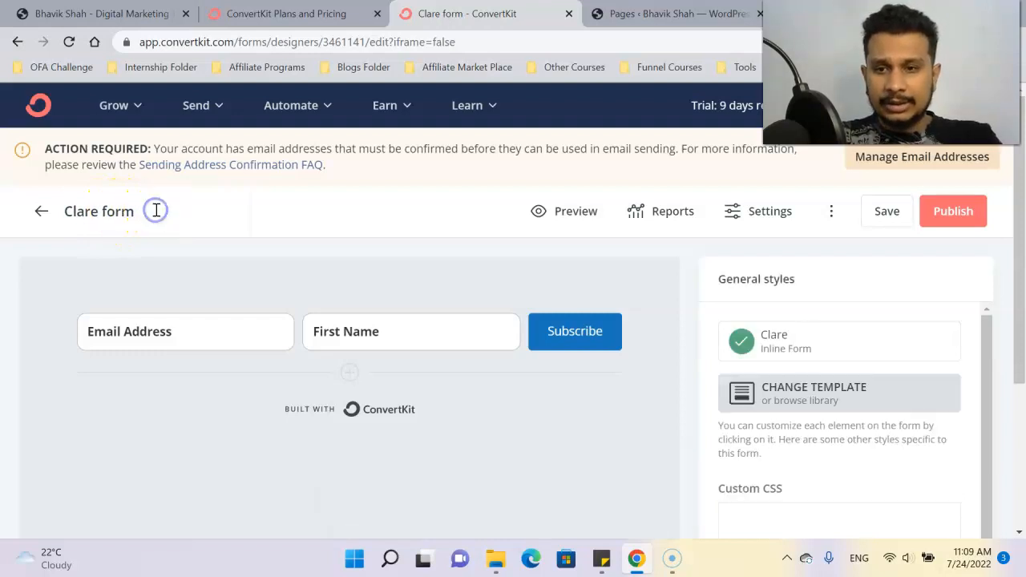
triple_click(119, 210)
text(Affilat)
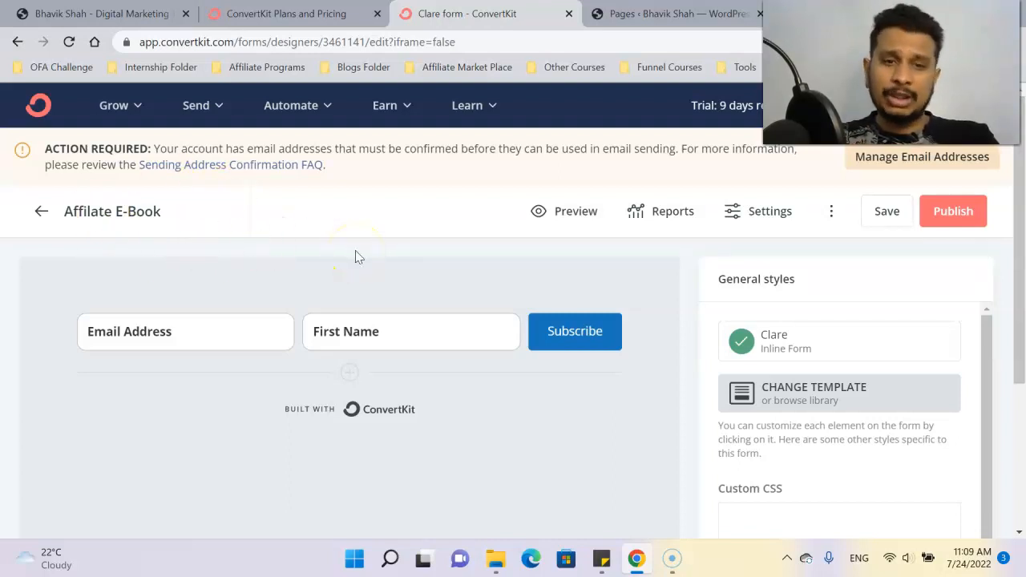
click(441, 255)
click(888, 212)
Step: Look at the form's embed options, and review the success message in the form settings
click(947, 210)
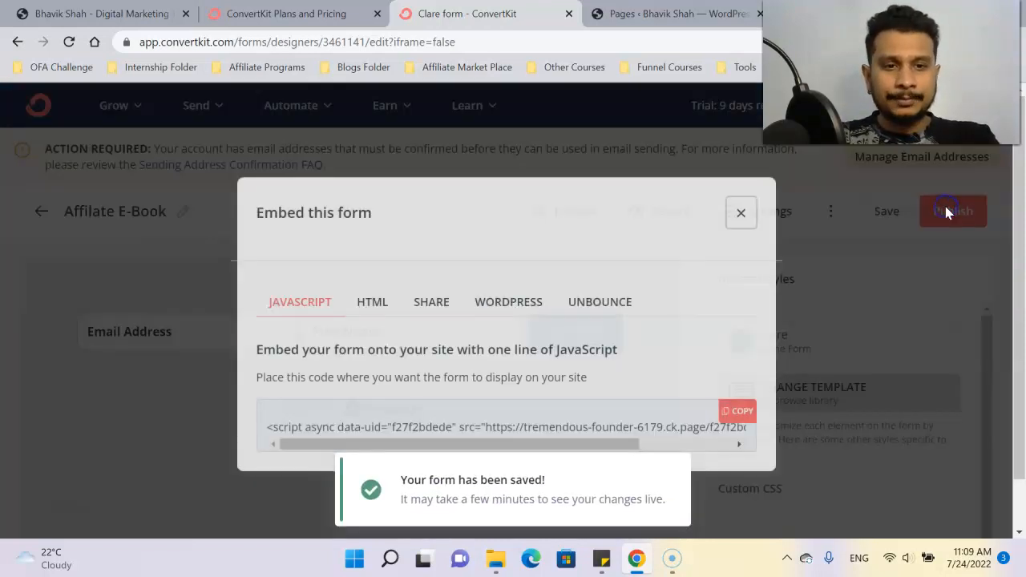
click(739, 212)
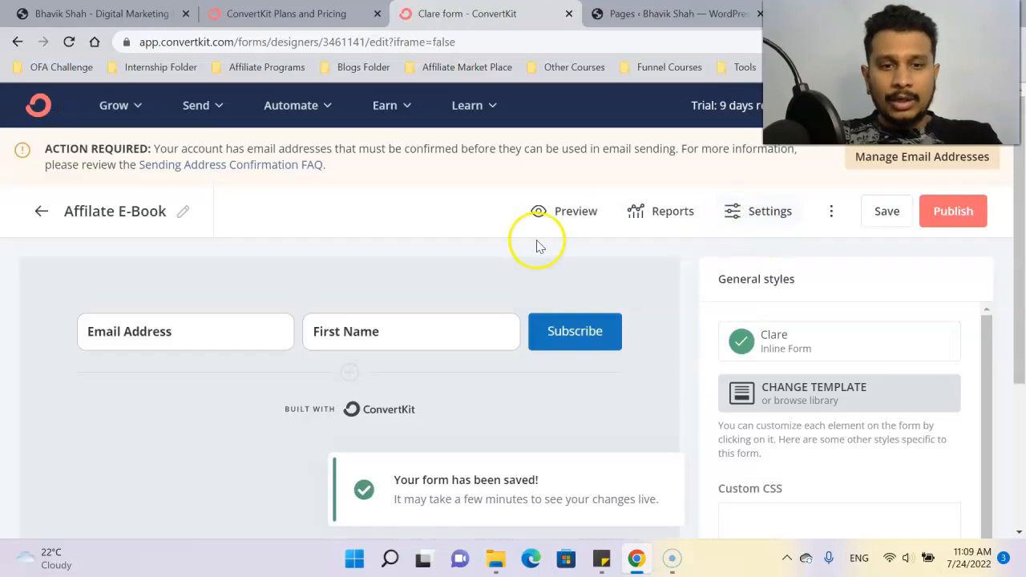
click(758, 217)
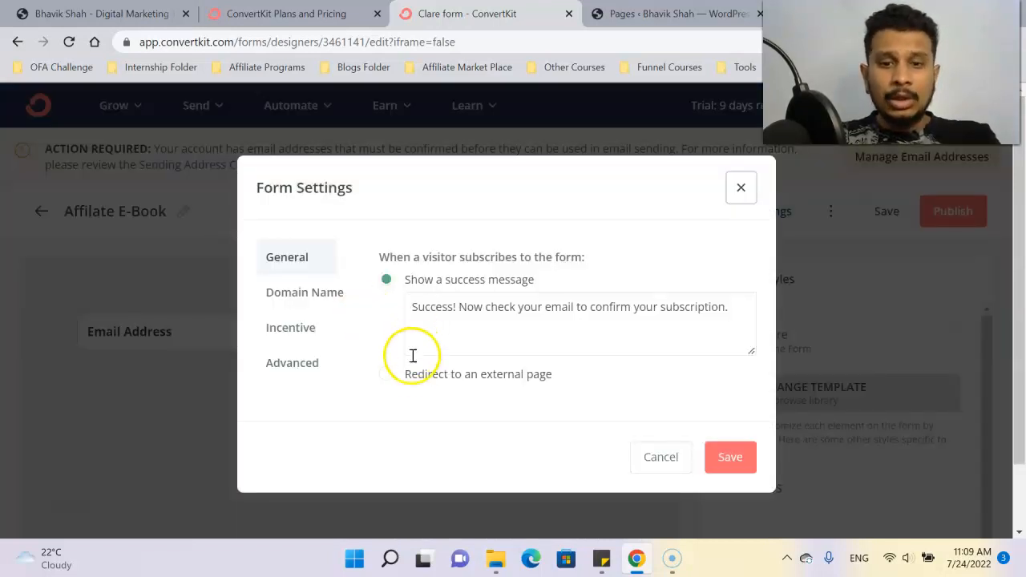
drag(411, 314, 747, 311)
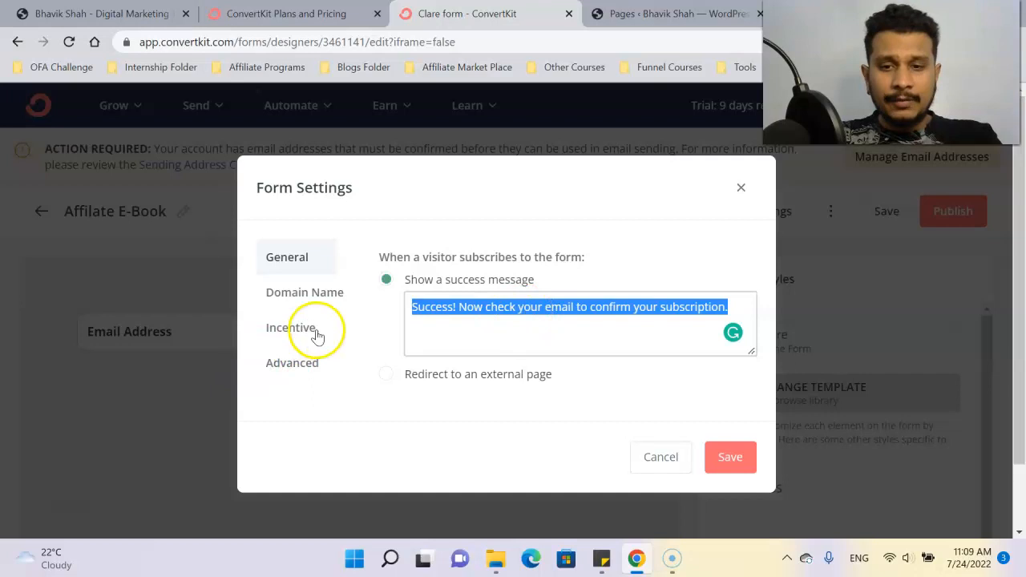
Step: Review the form's incentive email contents, and save both the email and the form settings
click(281, 329)
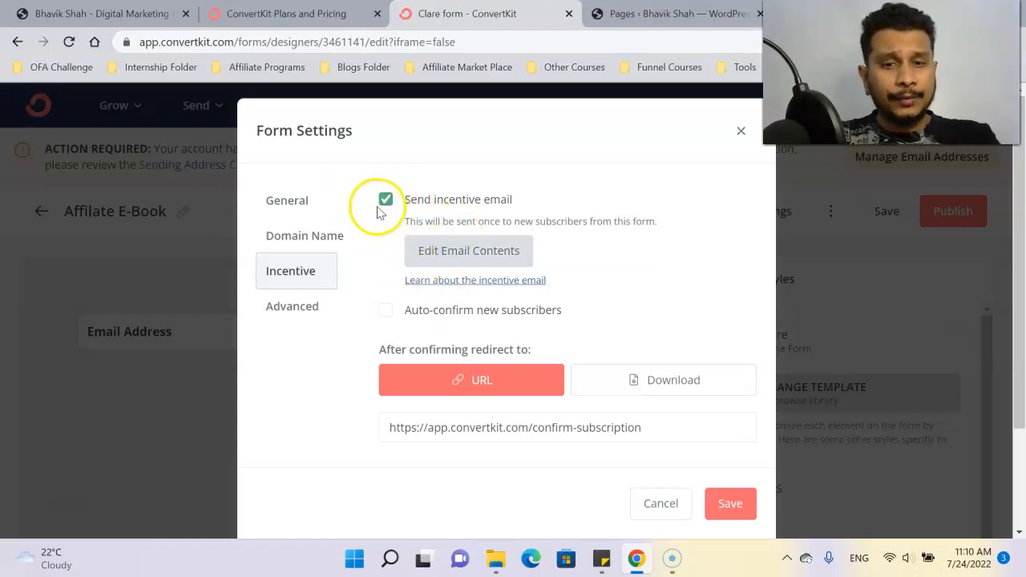
click(476, 251)
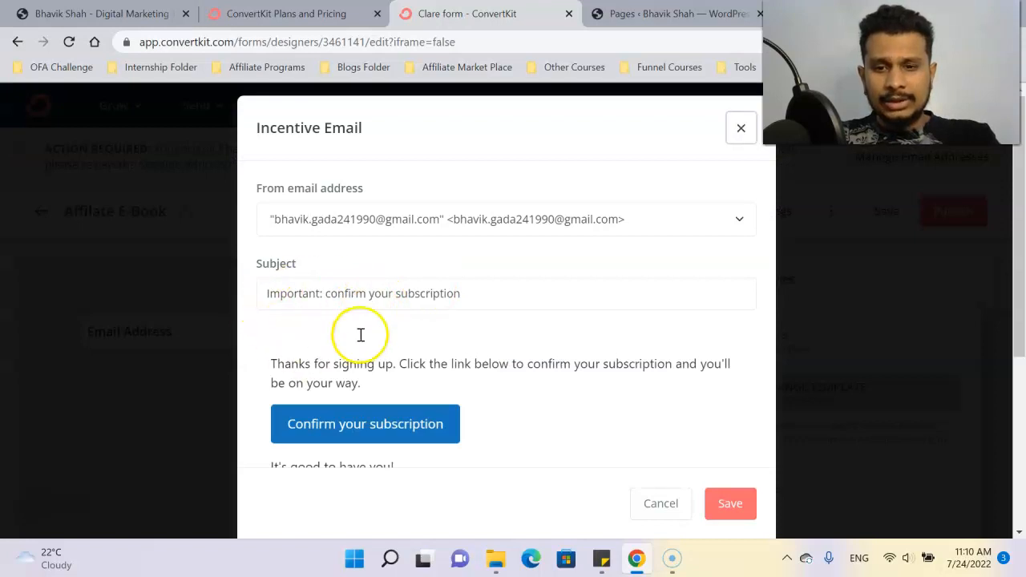
scroll(360, 336, down, 1)
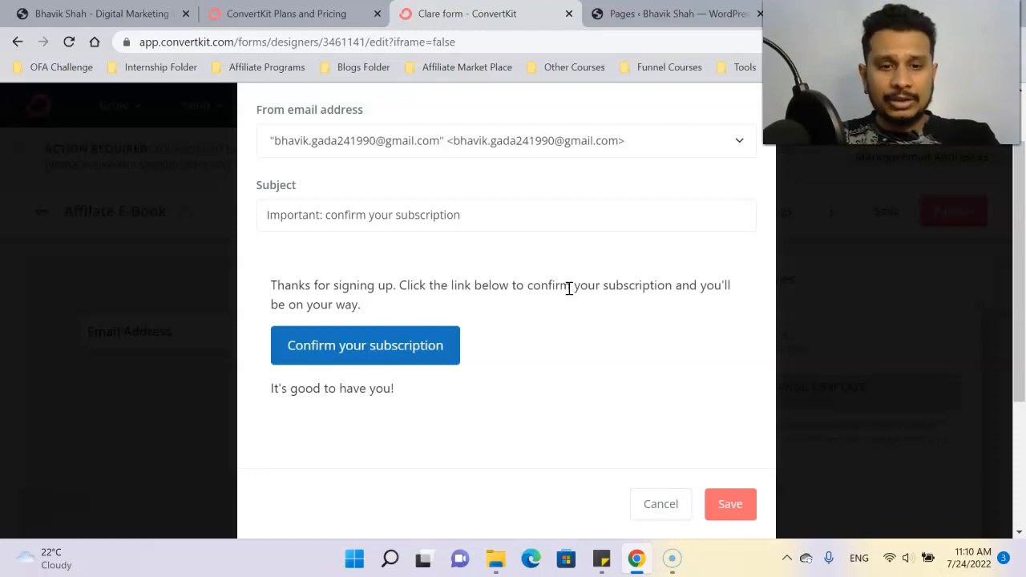
click(732, 511)
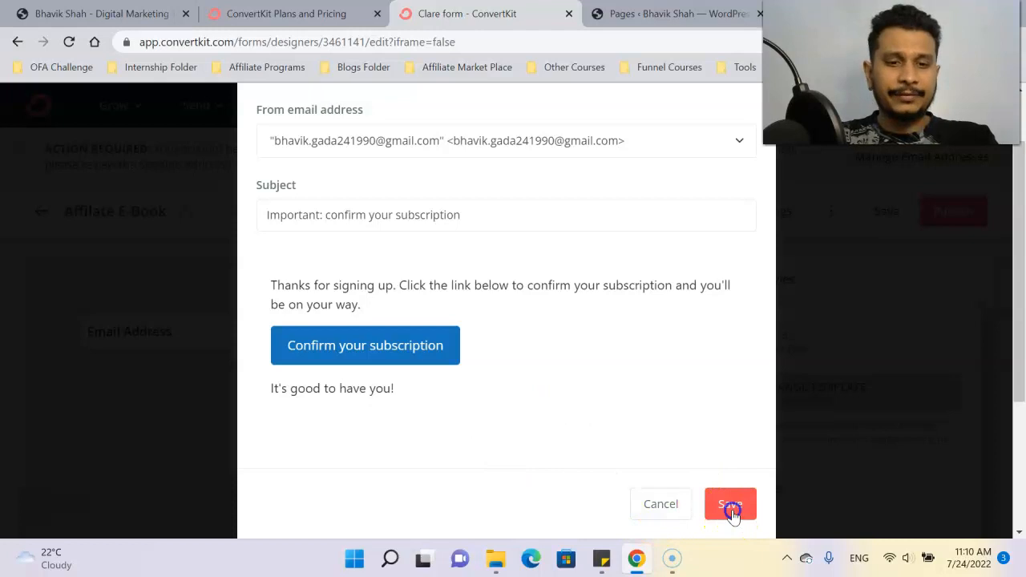
scroll(690, 433, down, 1)
click(726, 439)
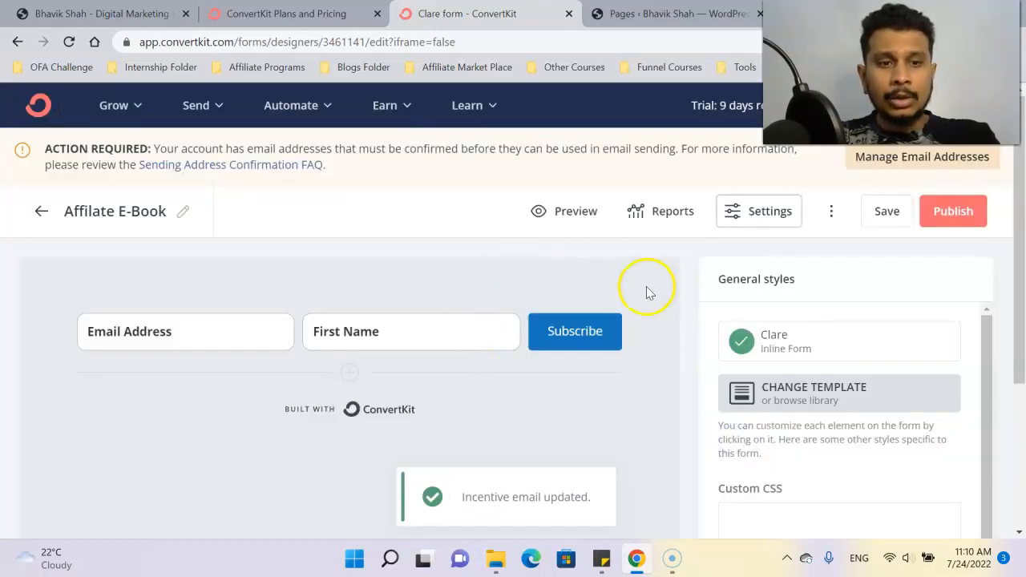
Step: Preview the form and check its embed options before returning to the forms overview
click(569, 215)
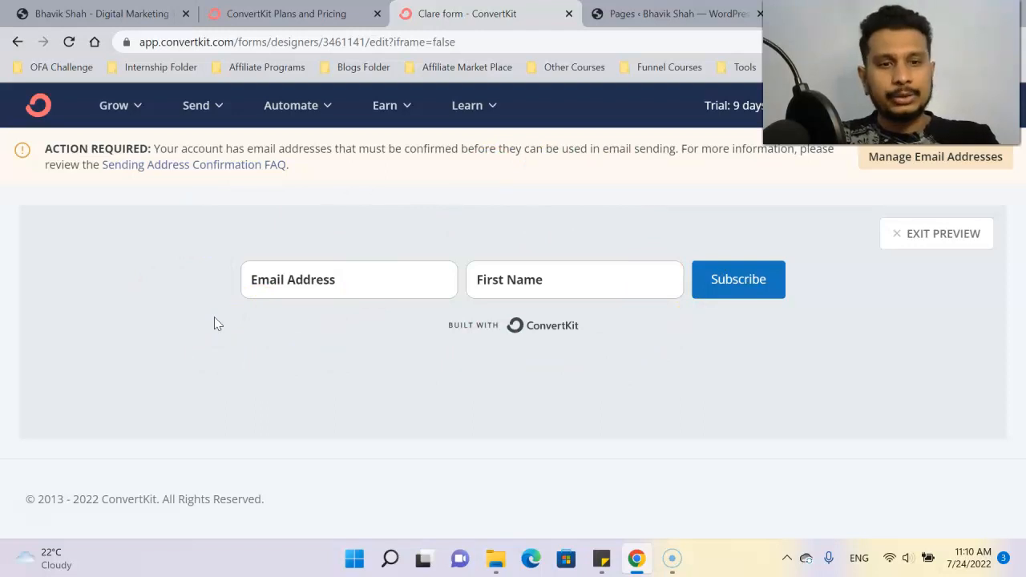
click(934, 235)
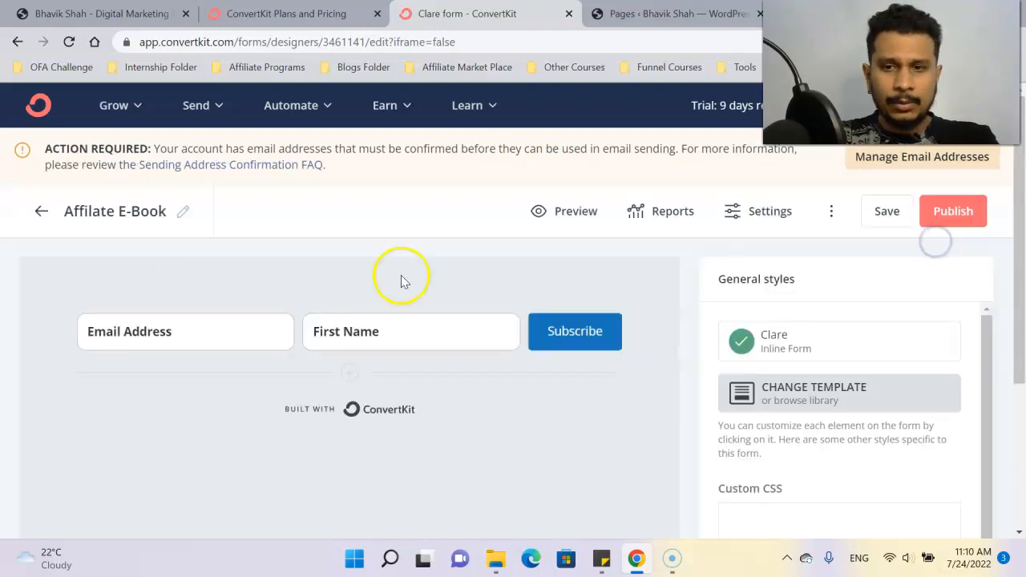
click(949, 212)
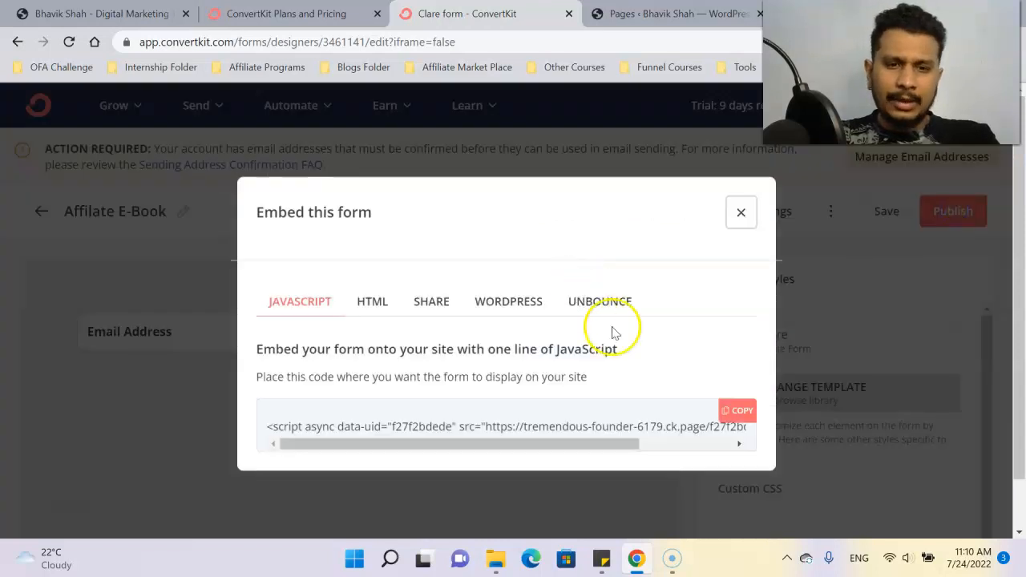
click(738, 213)
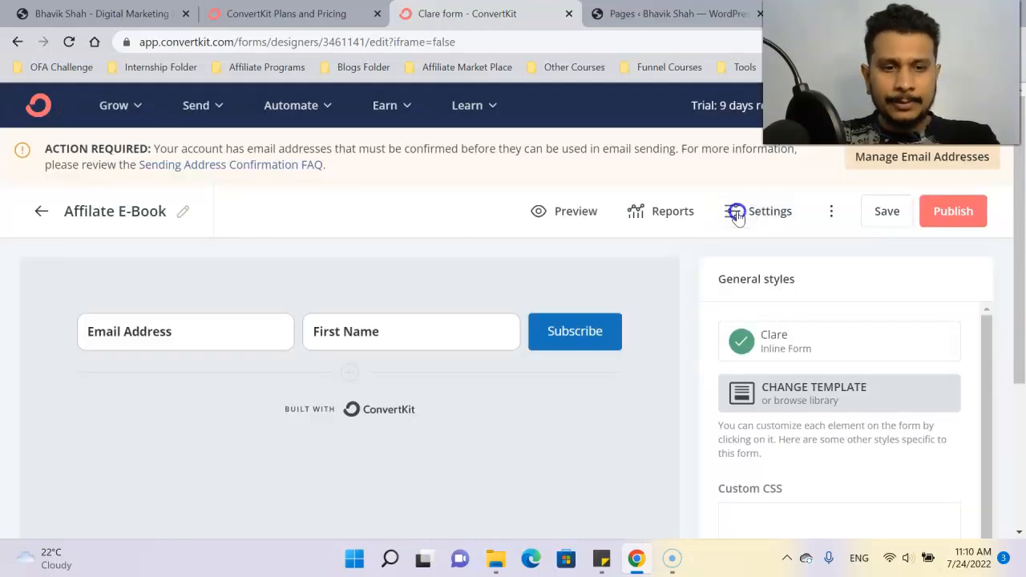
click(38, 213)
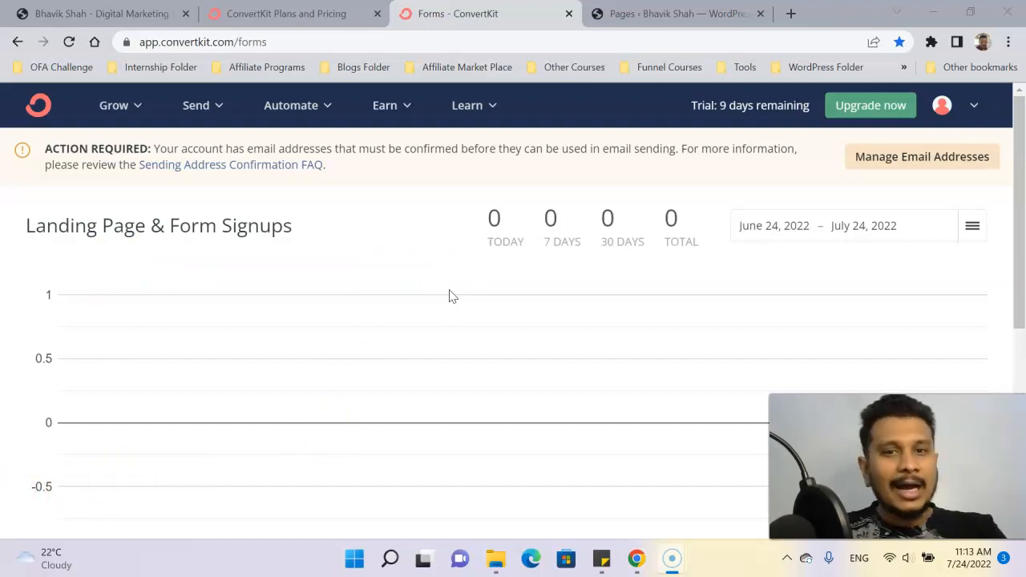
click(672, 14)
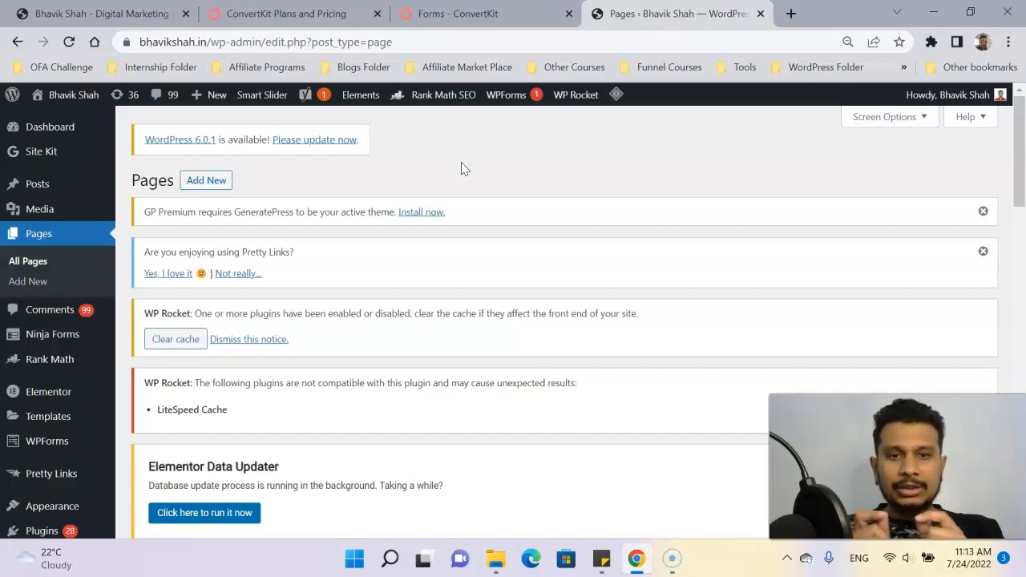
click(503, 11)
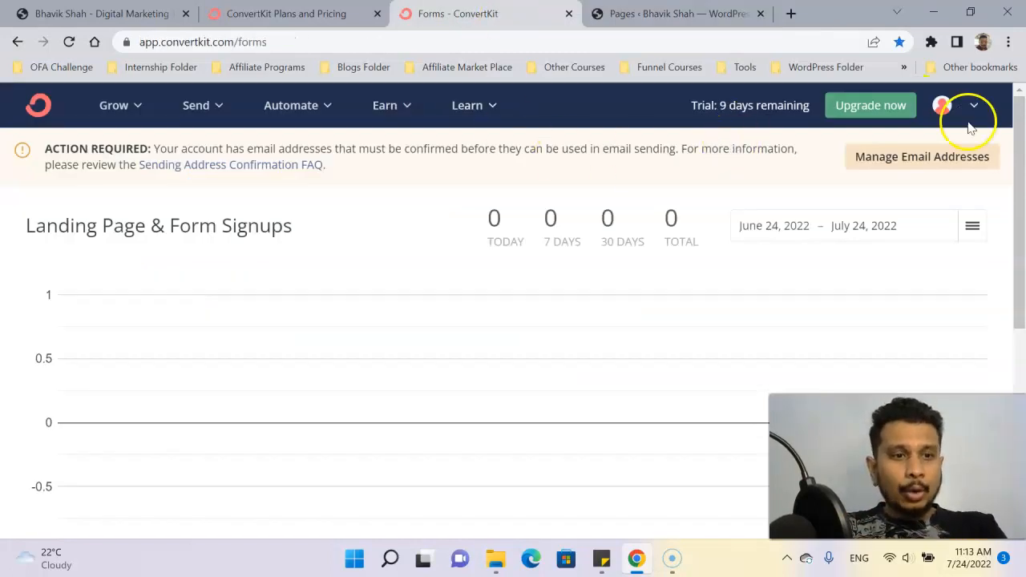
Step: Open the advanced section of the ConvertKit account settings
click(974, 107)
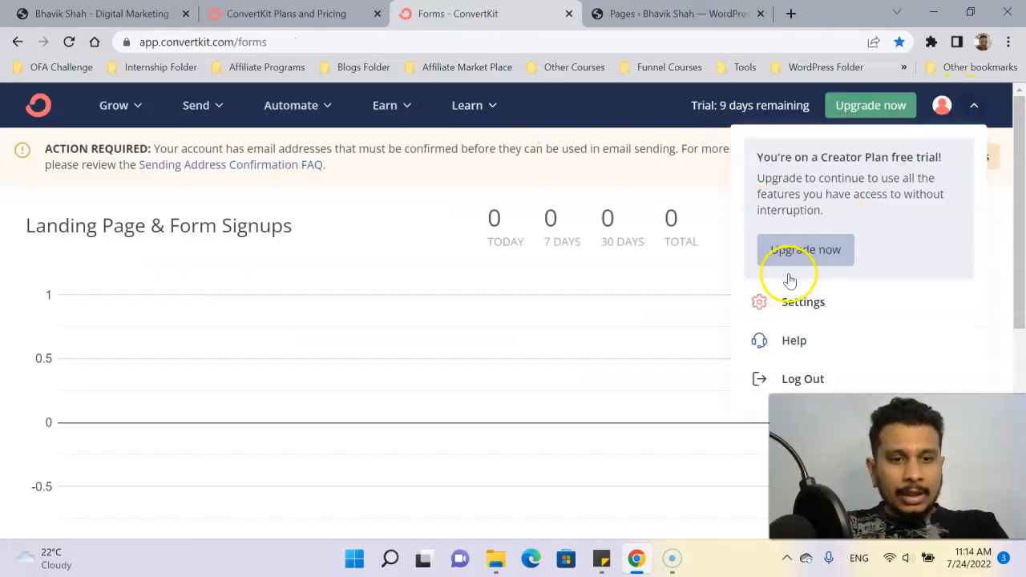
click(802, 301)
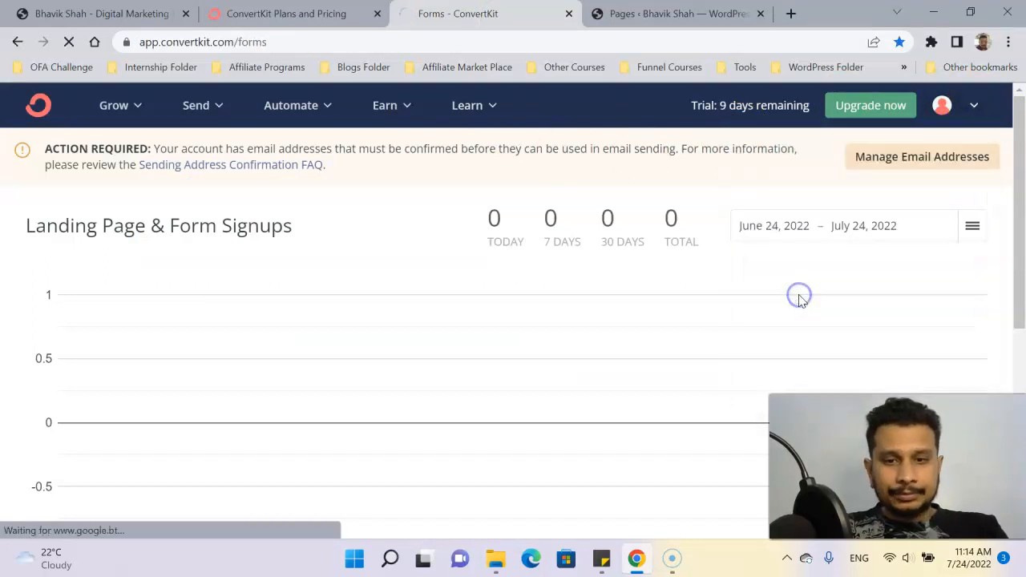
scroll(146, 320, down, 5)
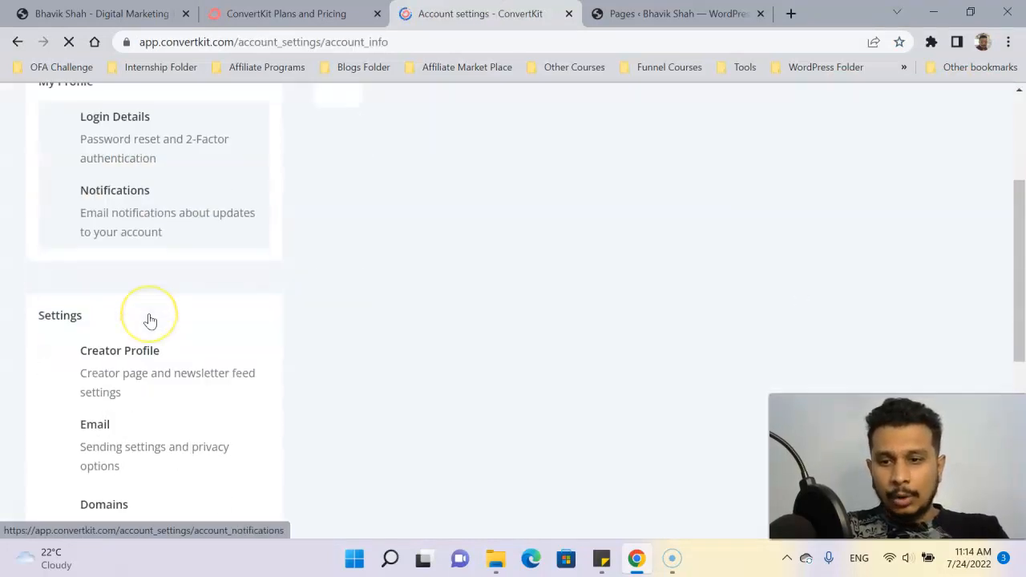
scroll(147, 318, down, 1)
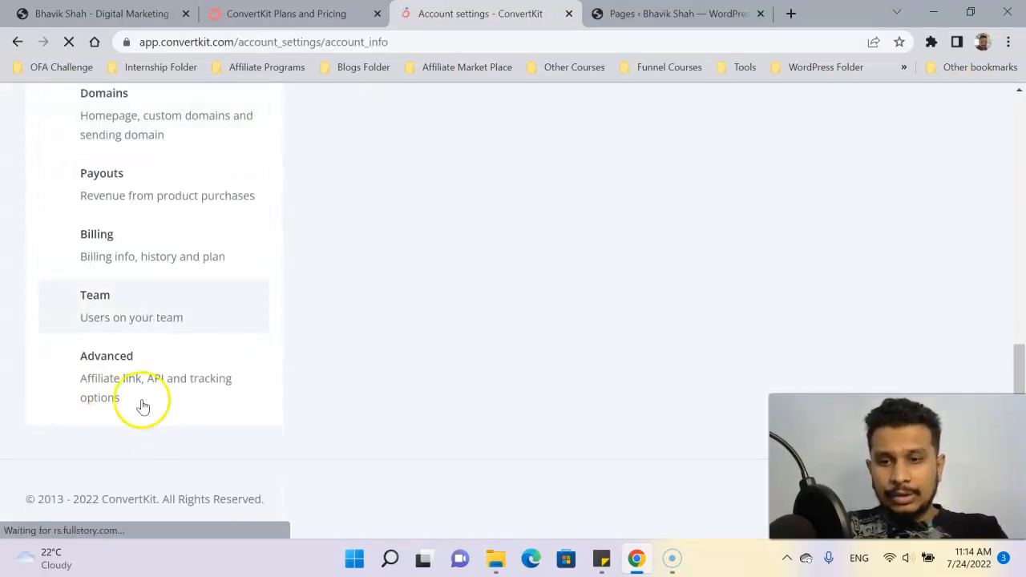
click(86, 361)
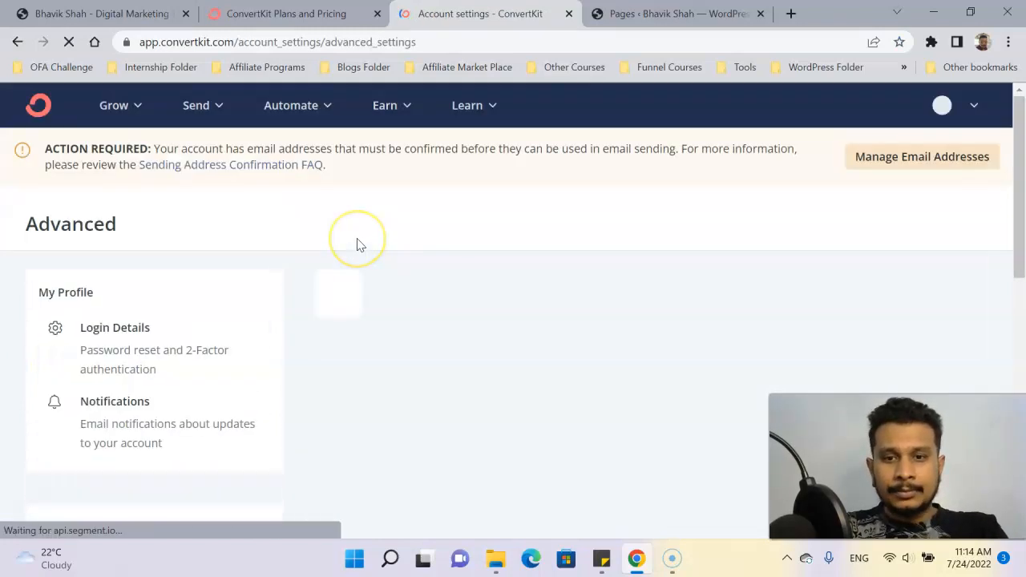
Step: Copy the account's API key from the API section of the advanced settings
scroll(301, 271, down, 1)
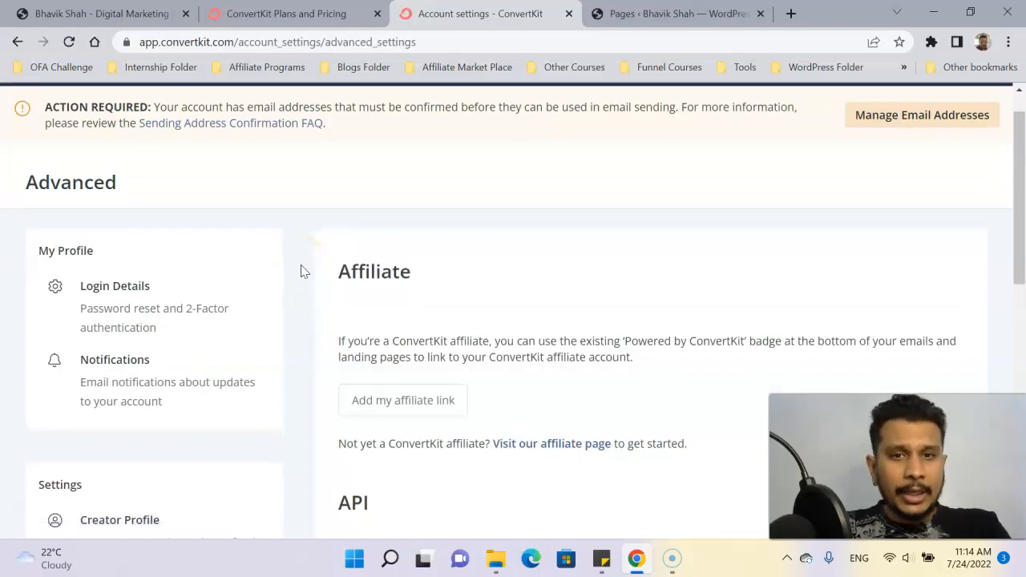
scroll(300, 271, down, 2)
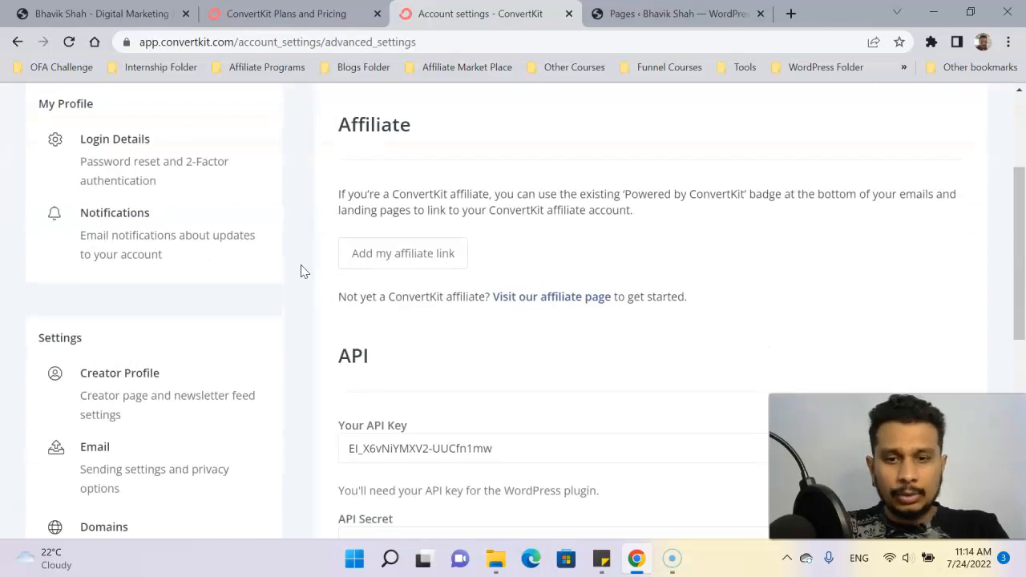
double_click(445, 449)
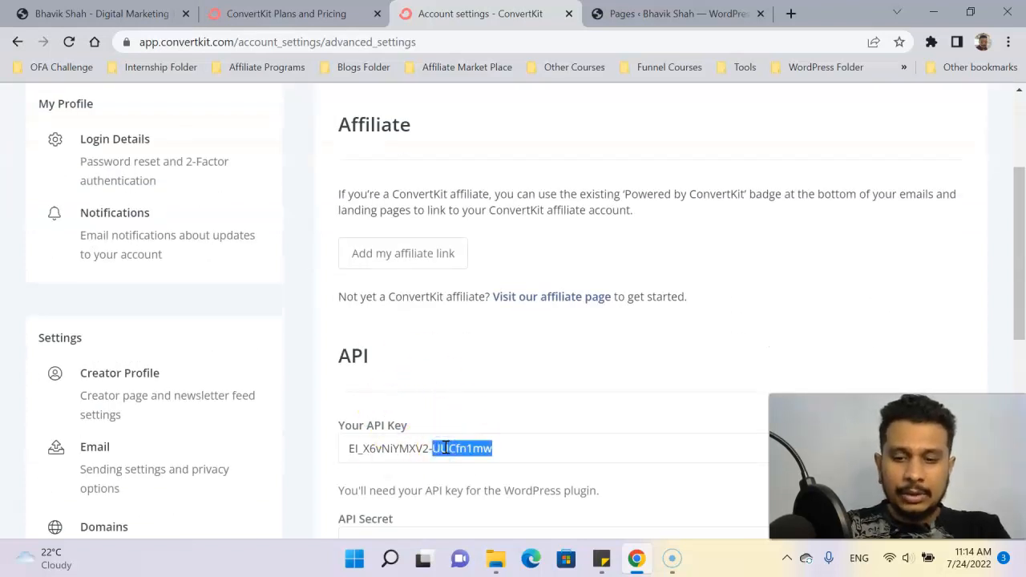
key(ctrl+a)
triple_click(444, 449)
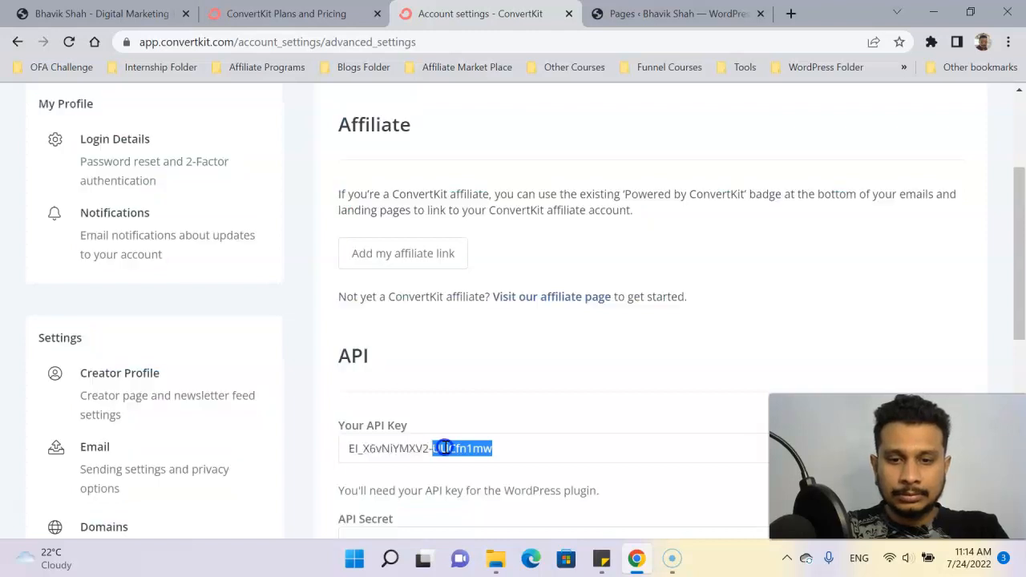
scroll(446, 448, up, 3)
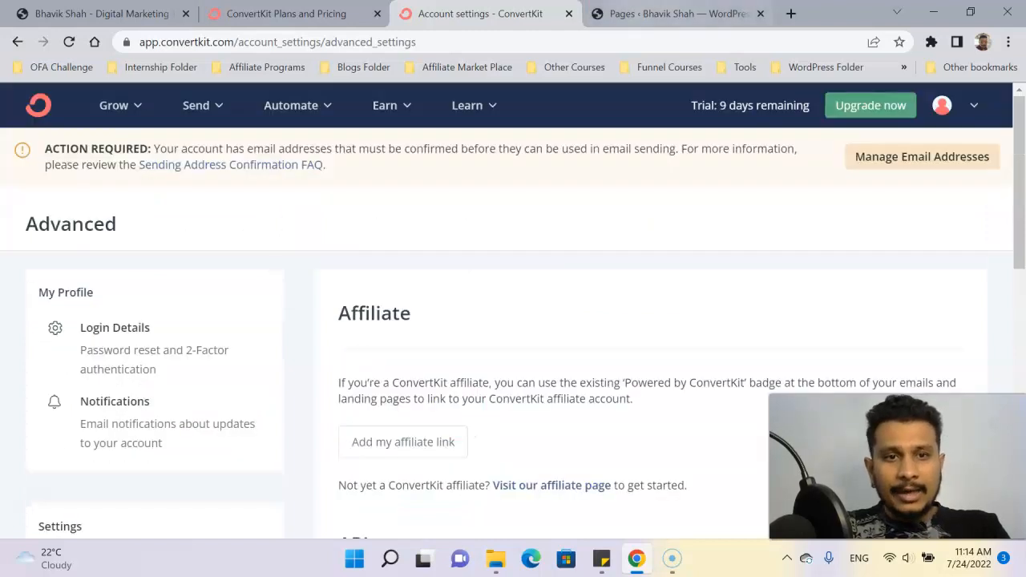
Step: Switch to the WordPress dashboard and open the integrations section of the Elementor settings
key(ctrl+Tab)
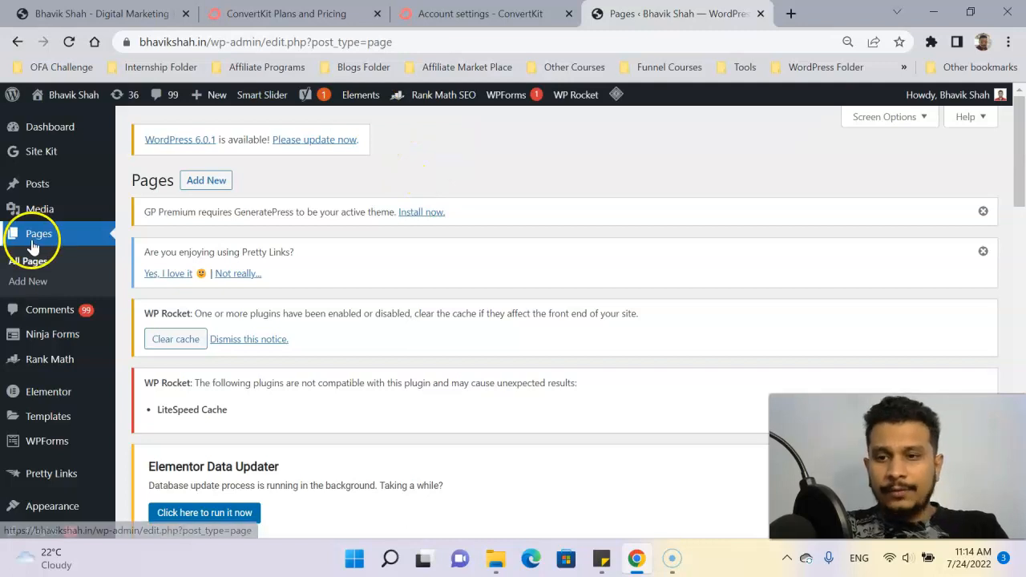
scroll(32, 240, down, 2)
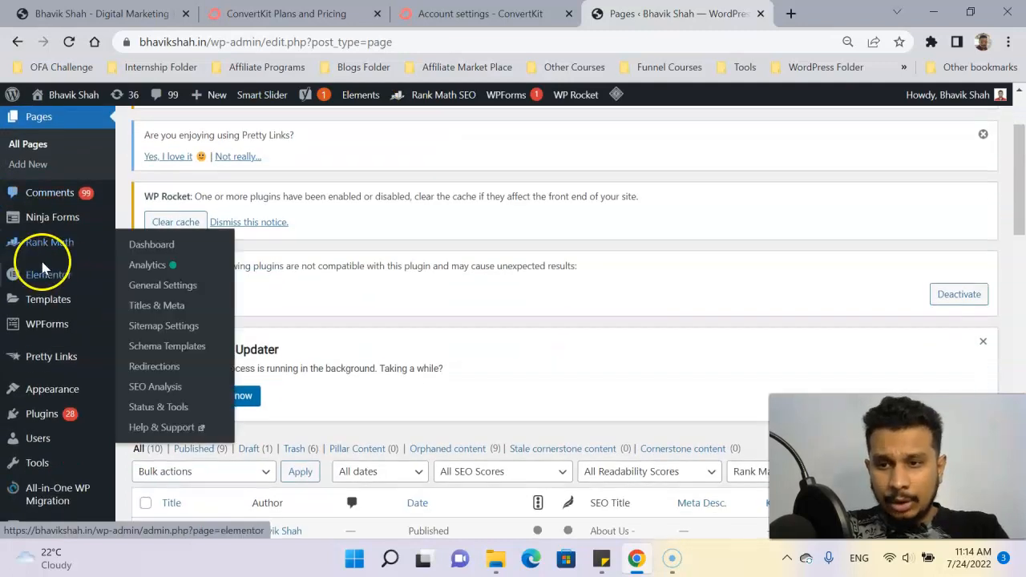
click(24, 281)
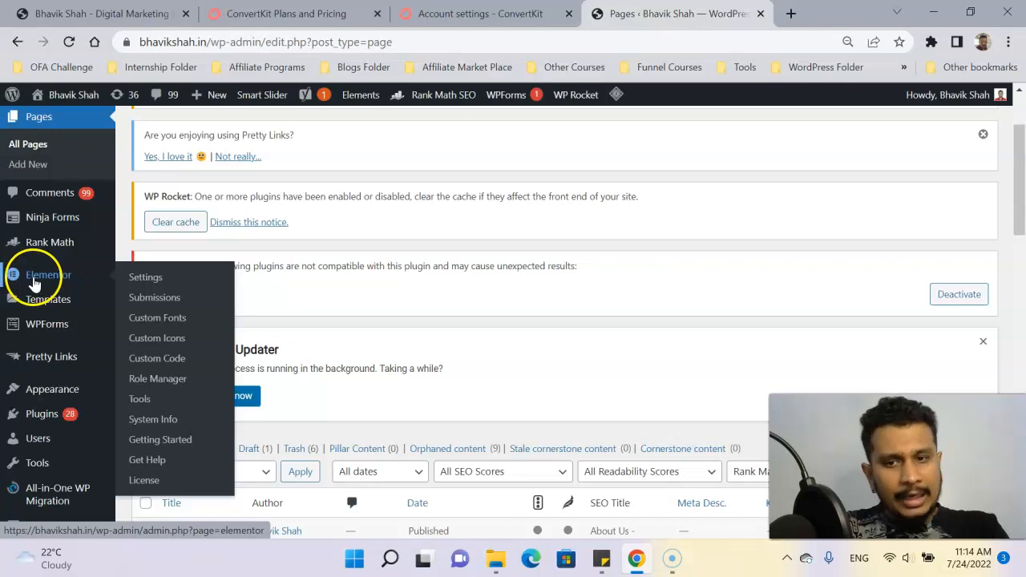
click(151, 281)
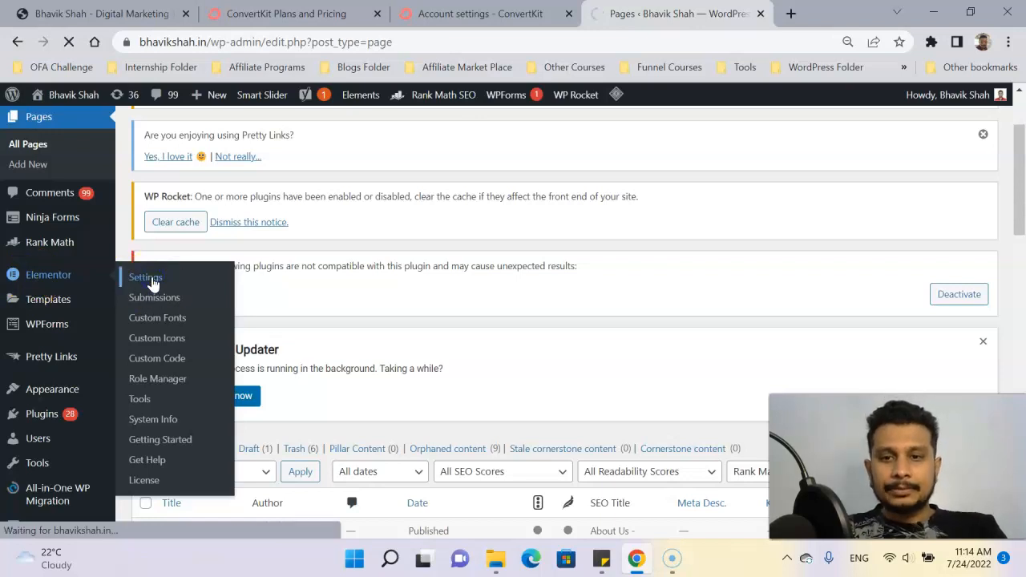
scroll(486, 192, down, 4)
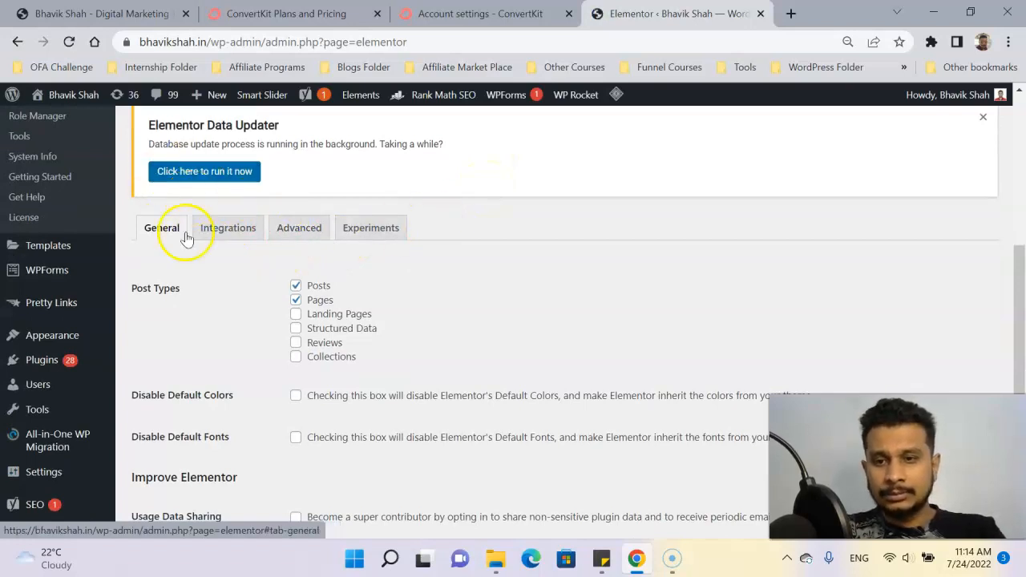
click(213, 231)
scroll(469, 293, down, 1)
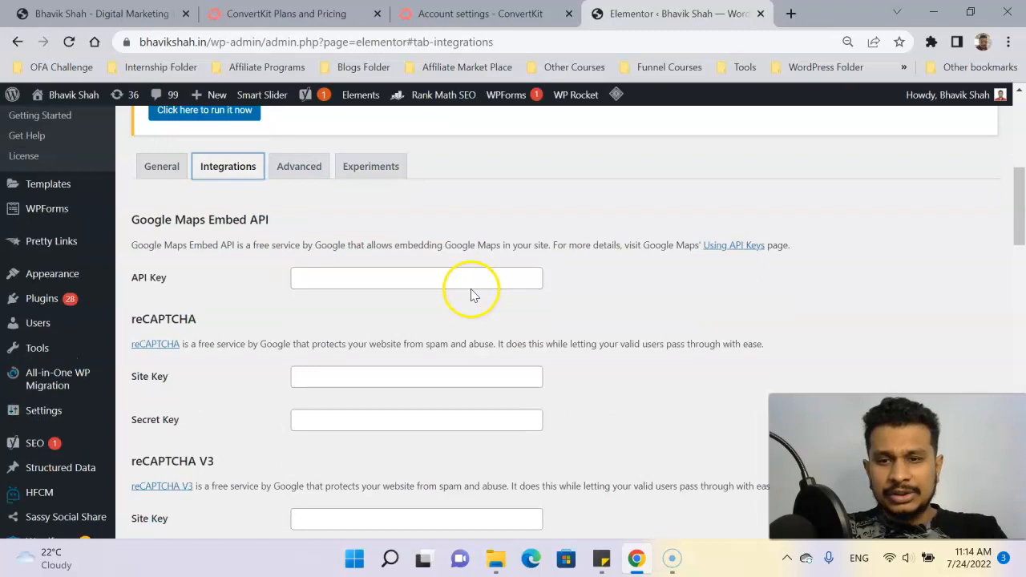
Step: Locate the ConvertKit section of the Elementor integrations settings and select the contents of its API key field
scroll(637, 285, down, 3)
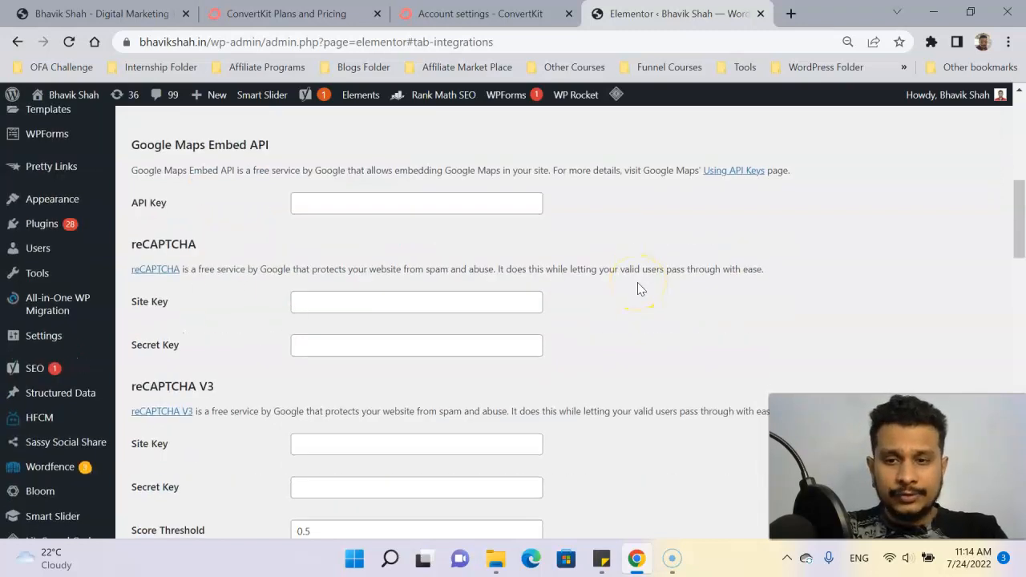
scroll(639, 286, down, 3)
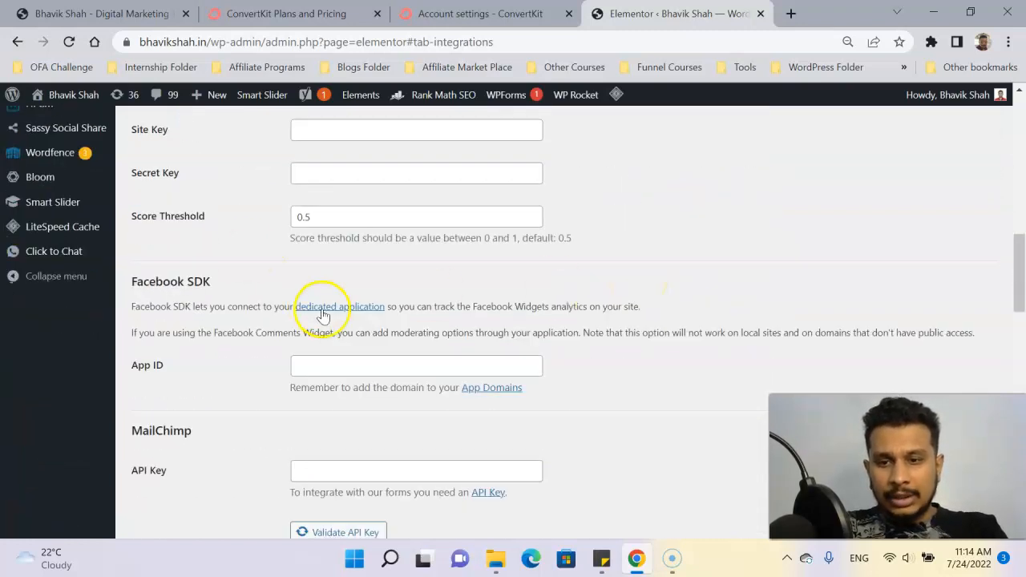
scroll(323, 313, down, 3)
scroll(238, 293, down, 10)
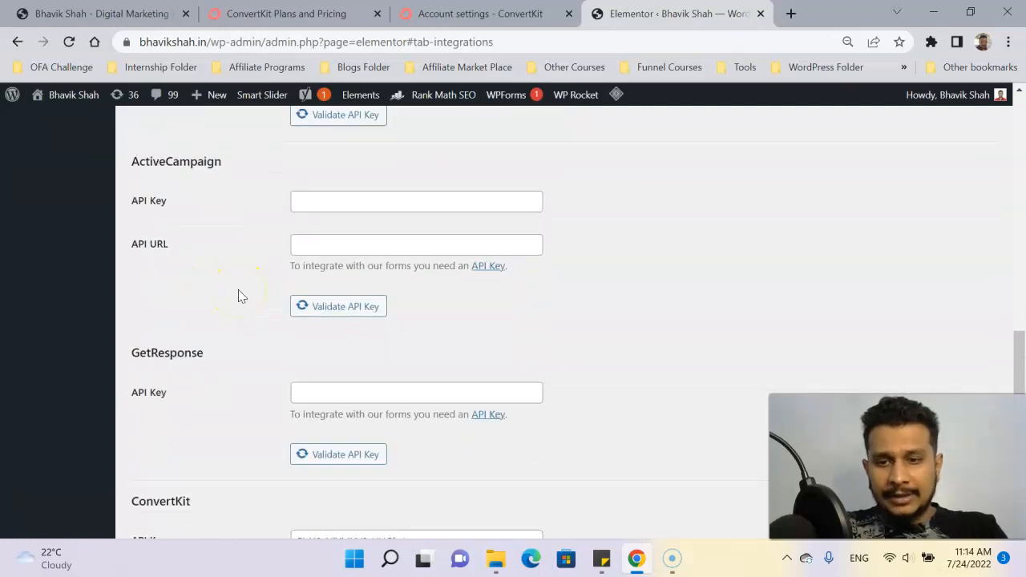
scroll(238, 296, down, 5)
scroll(238, 293, up, 2)
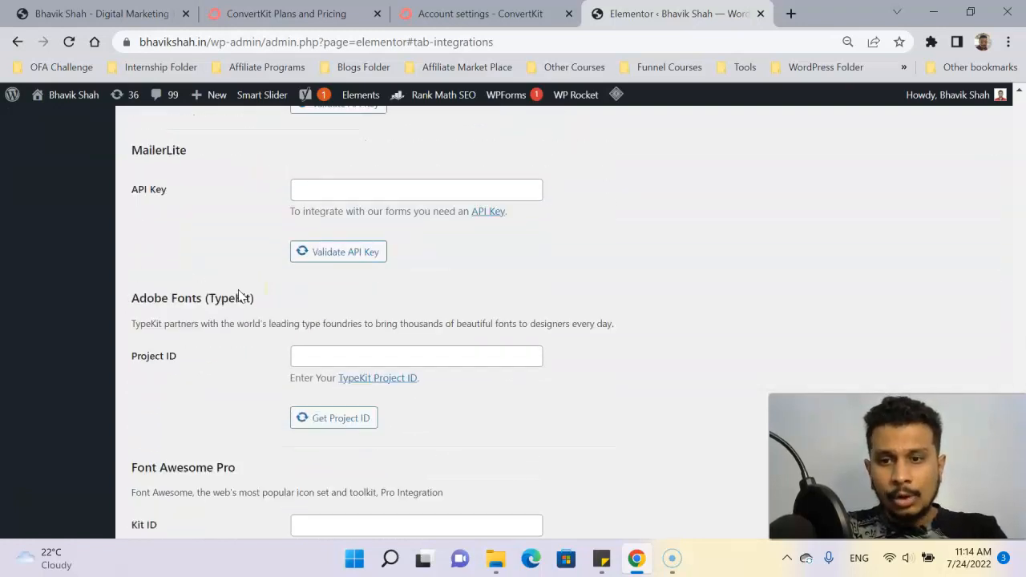
scroll(222, 223, up, 2)
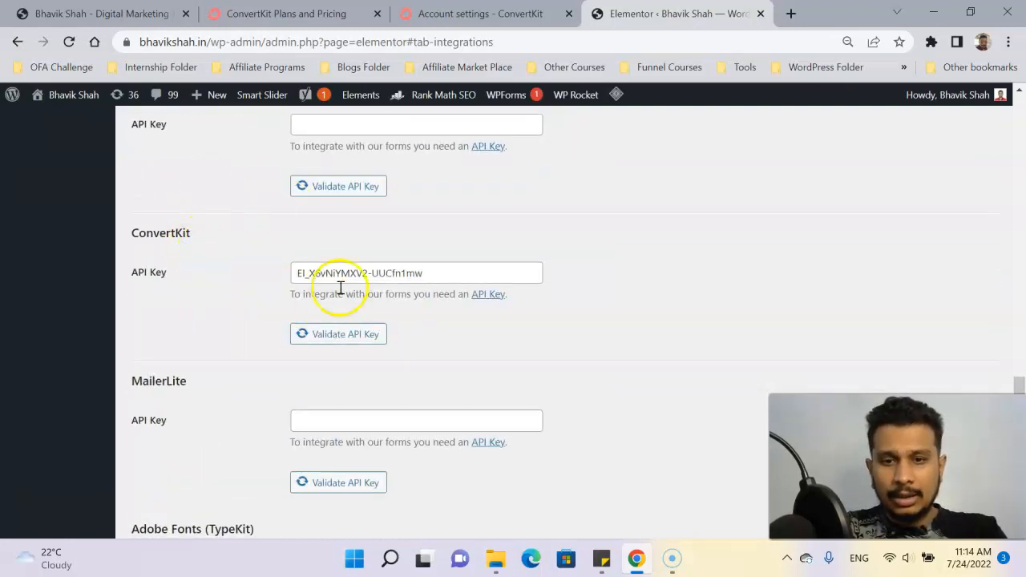
drag(428, 278, 273, 277)
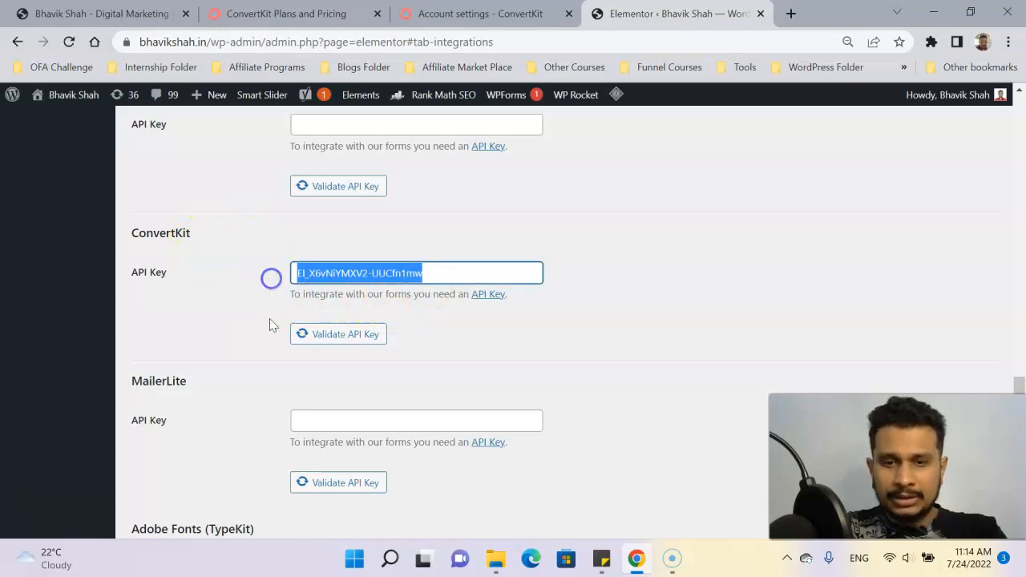
scroll(203, 321, down, 5)
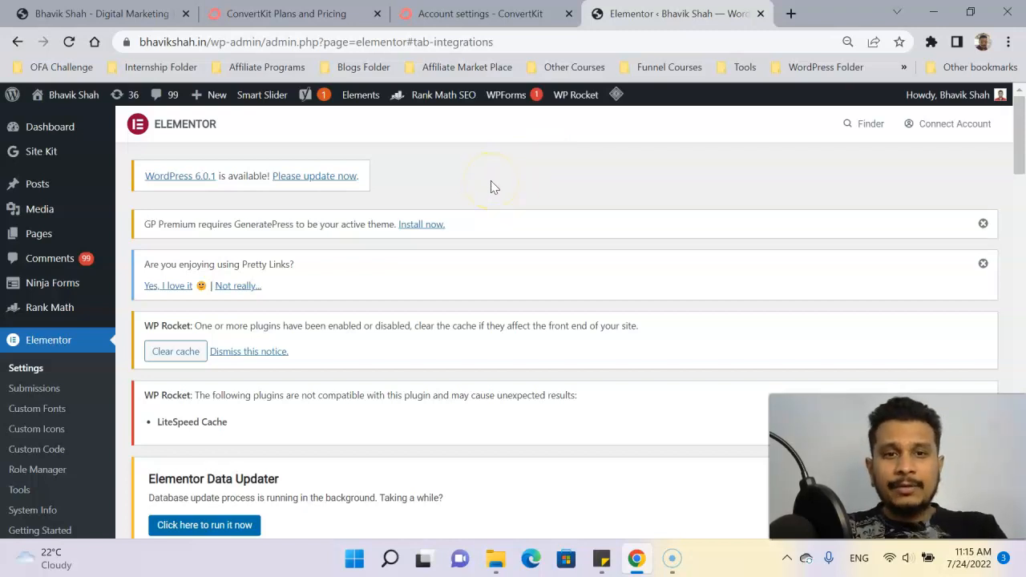
Step: Open the Ebook page from the WordPress pages list for editing with Elementor
click(449, 14)
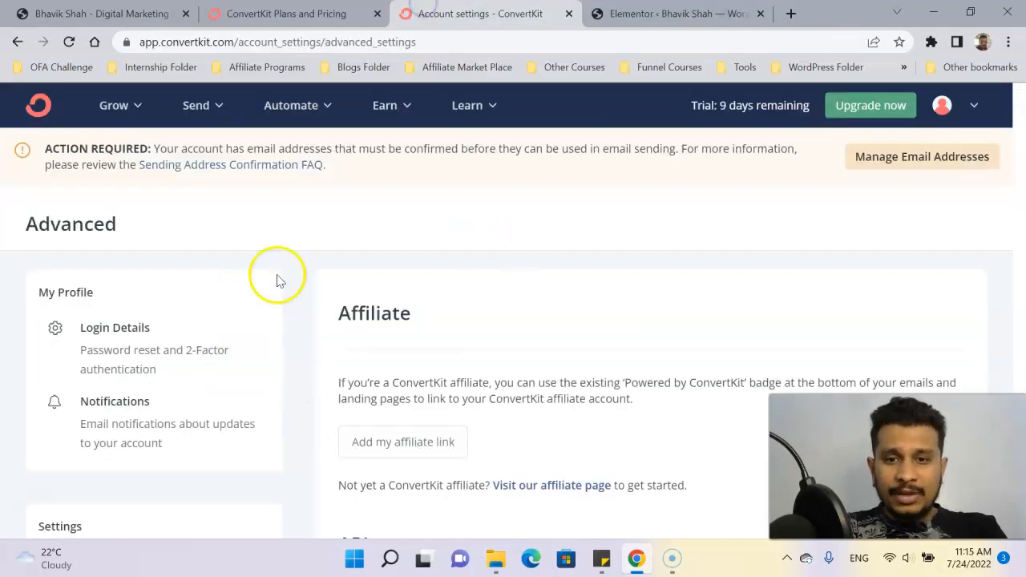
click(606, 14)
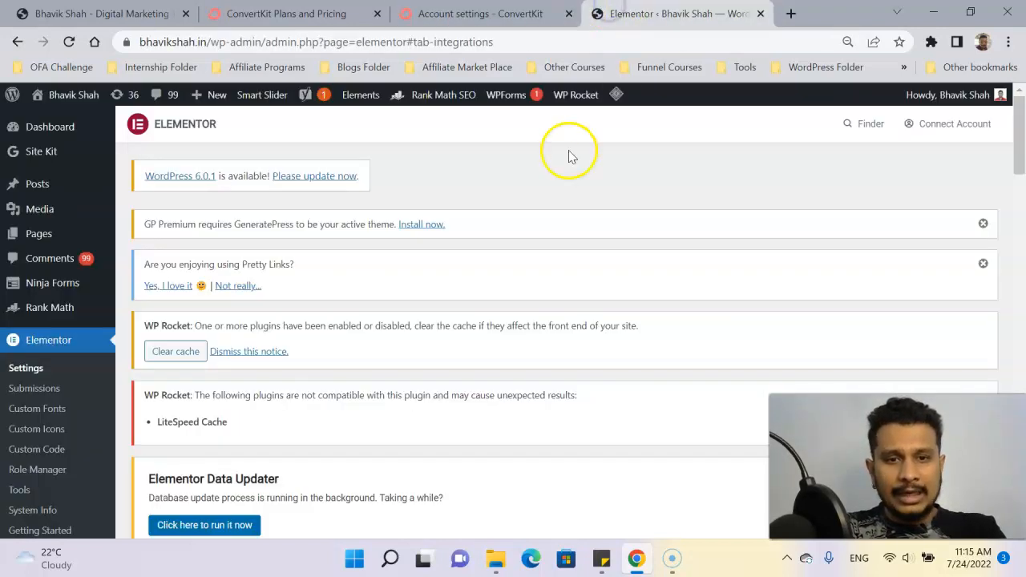
mouse_move(80, 246)
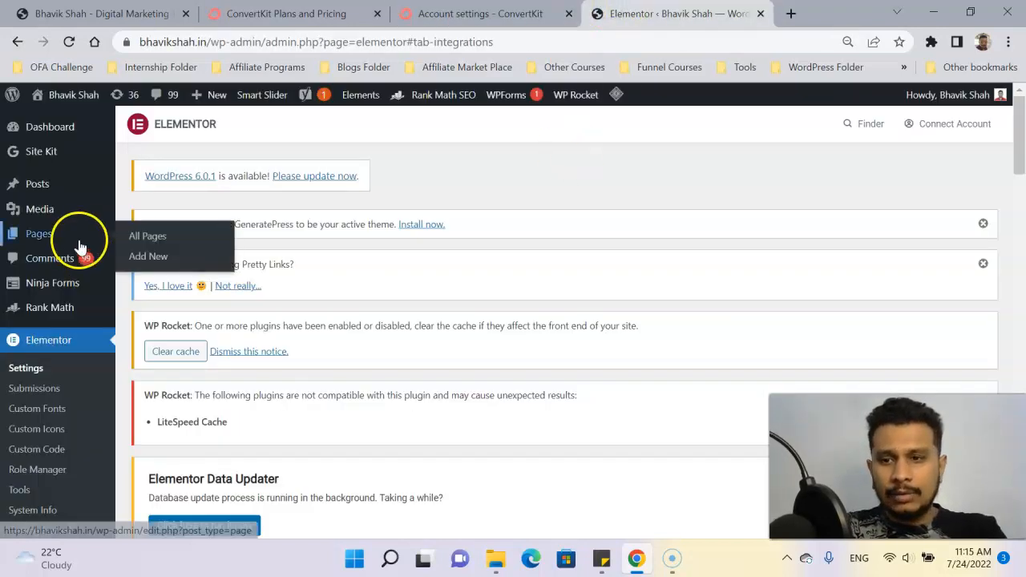
click(137, 238)
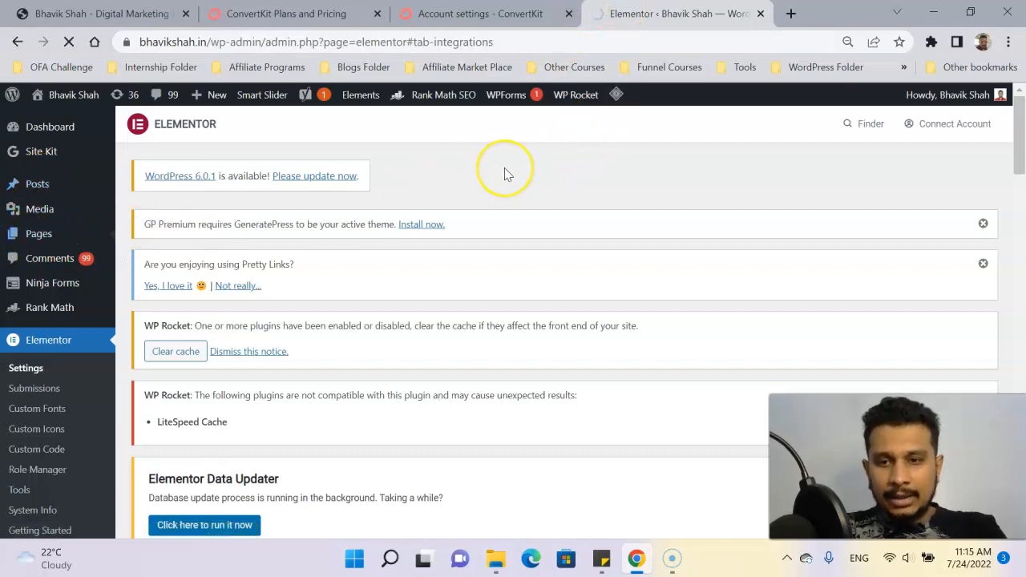
scroll(504, 174, down, 15)
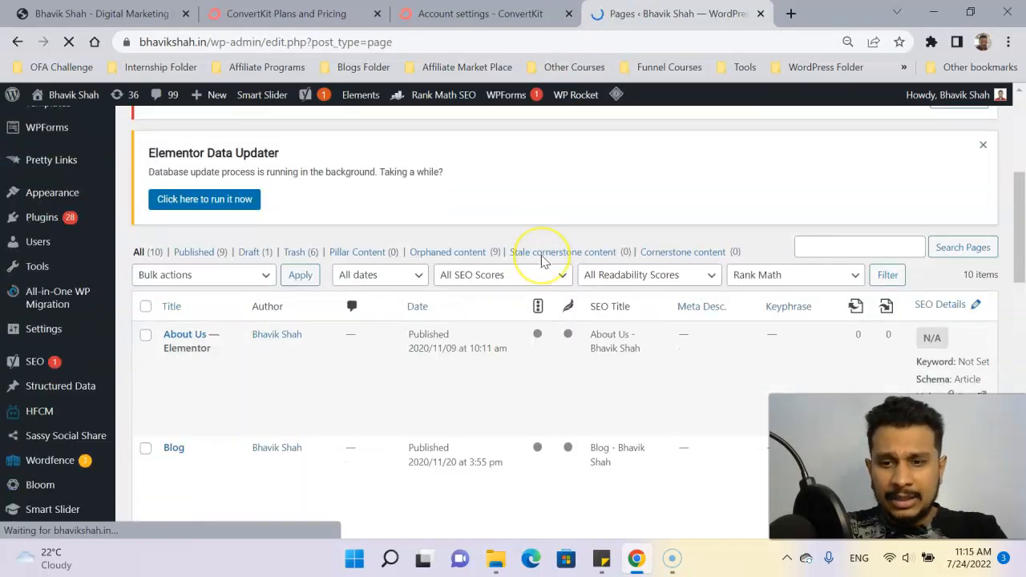
scroll(541, 262, down, 3)
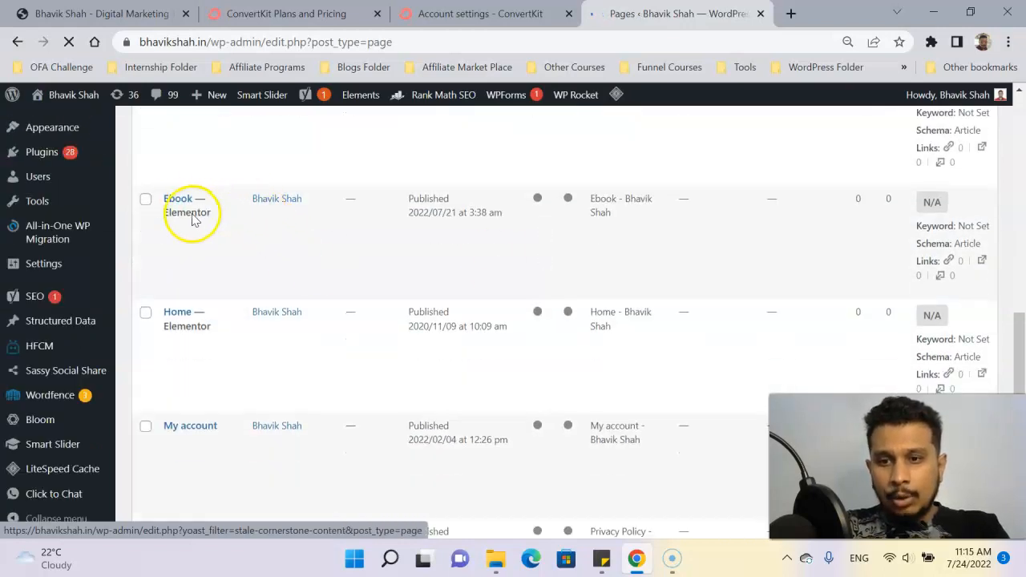
mouse_move(178, 230)
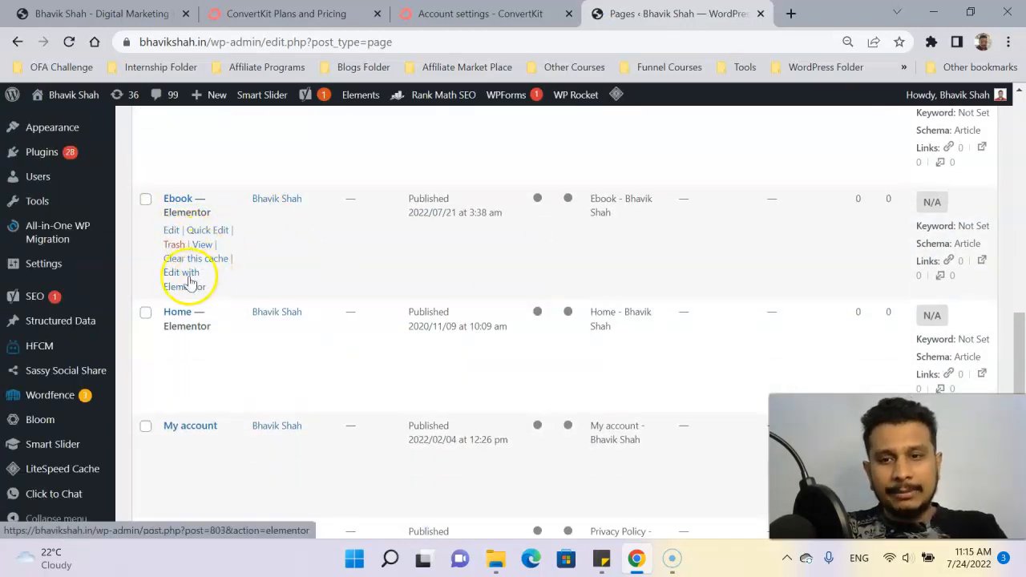
click(196, 287)
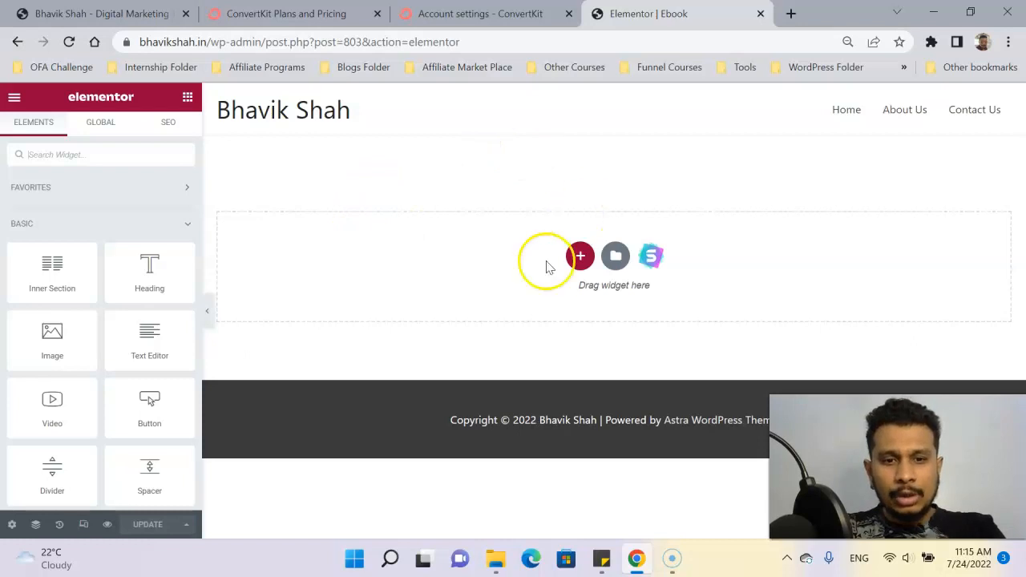
Step: Add a new section with two equal columns to the Ebook page
click(580, 256)
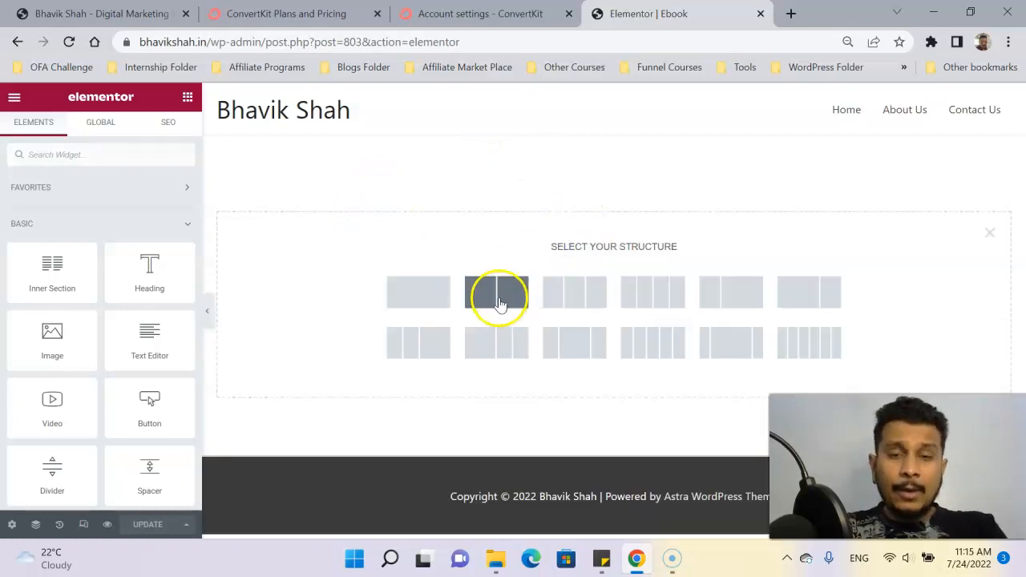
click(487, 308)
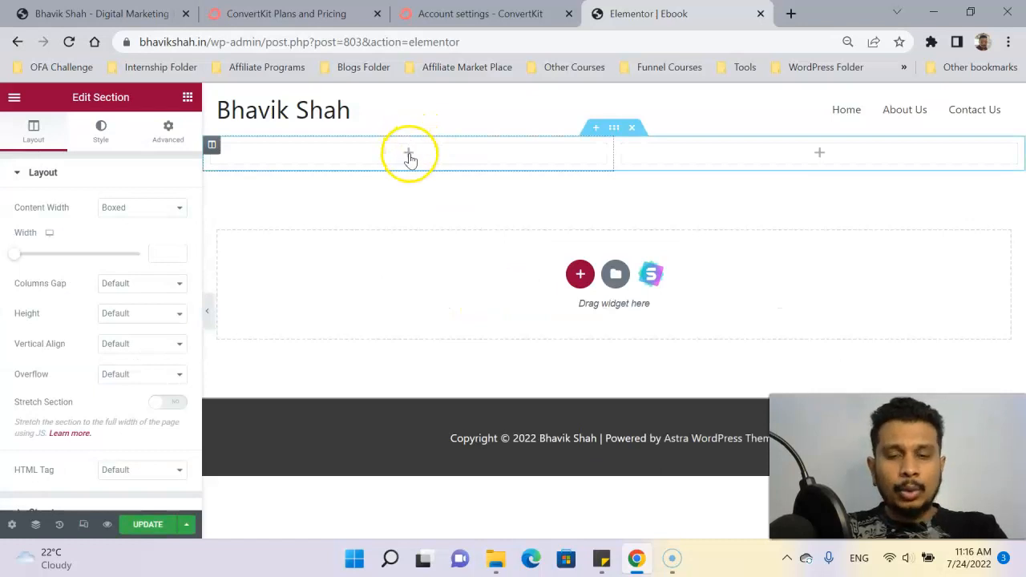
click(409, 154)
Step: Add an Image widget to the right column and insert the Affiliate Marketing E-Book cover from the media library
click(826, 153)
click(818, 154)
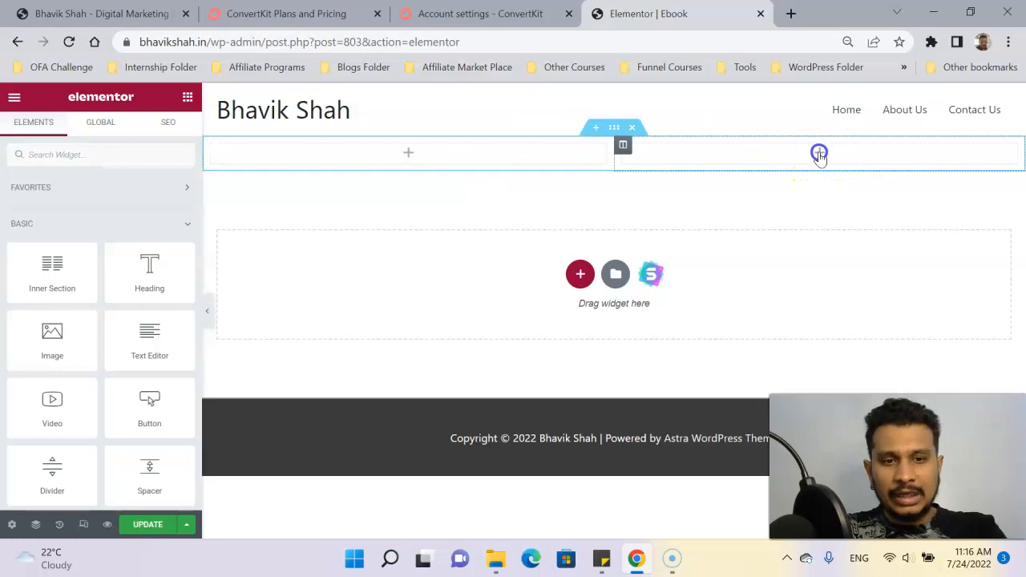
click(42, 332)
drag(42, 332, 830, 152)
click(72, 237)
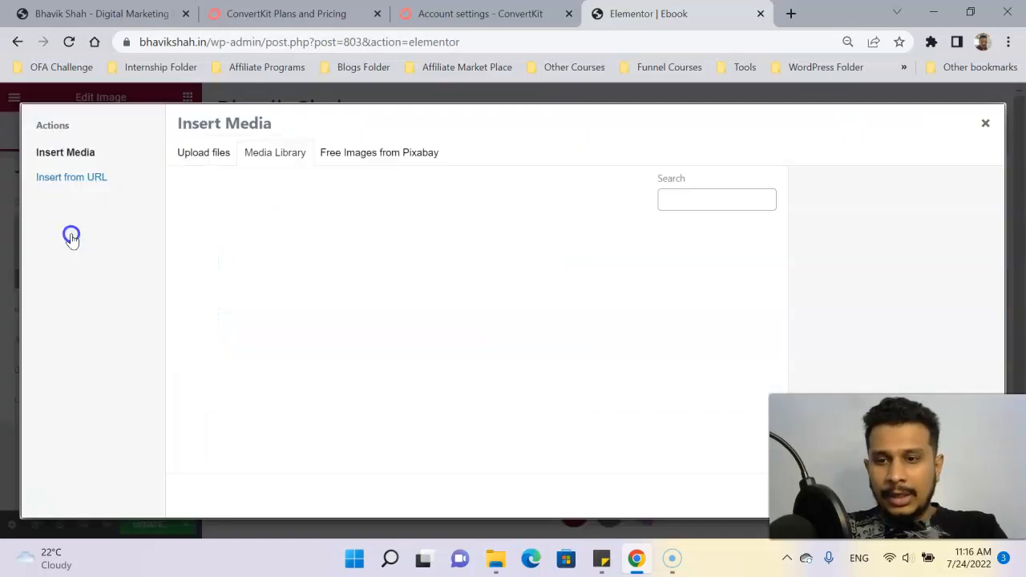
click(219, 246)
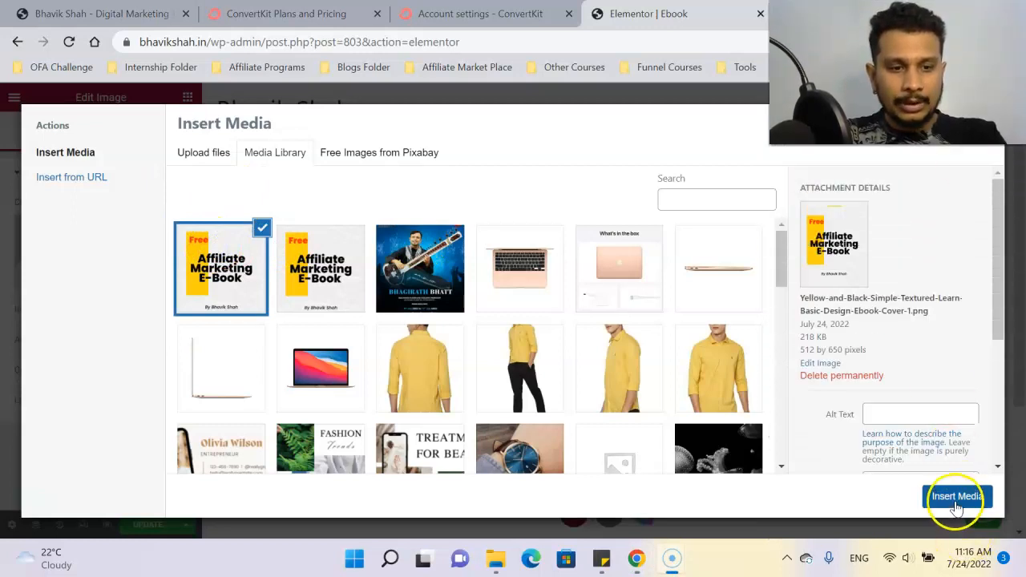
click(957, 497)
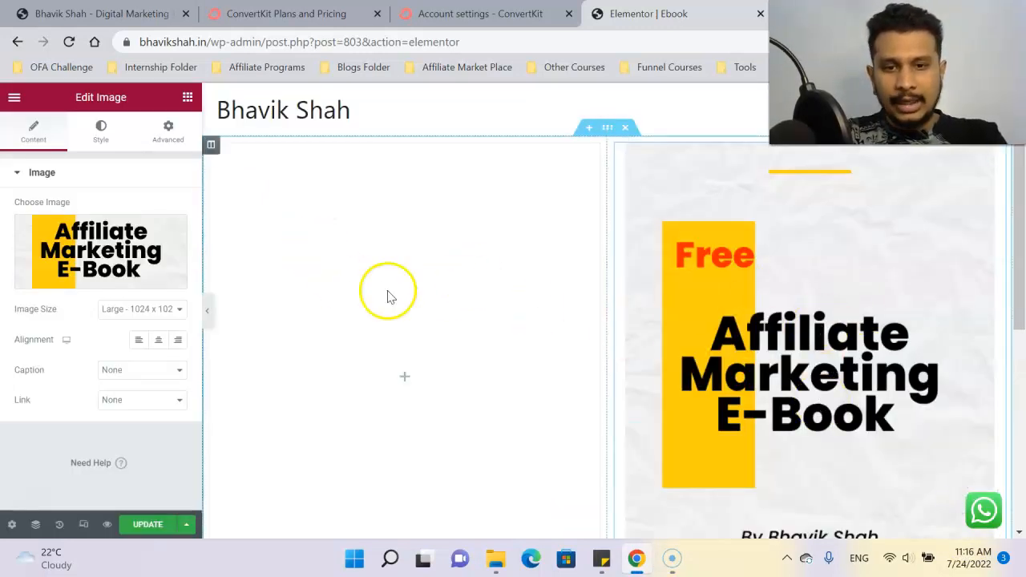
Step: Add a Text Editor widget to the left column and replace its placeholder with "Get Your Free Book Now" and "Text Here" on separate lines
click(402, 377)
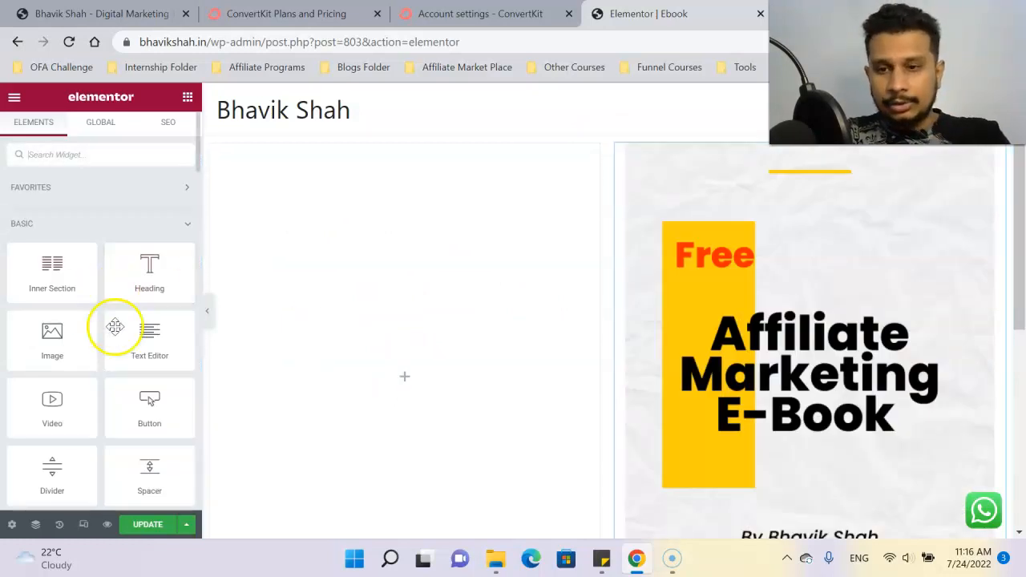
drag(132, 345, 328, 291)
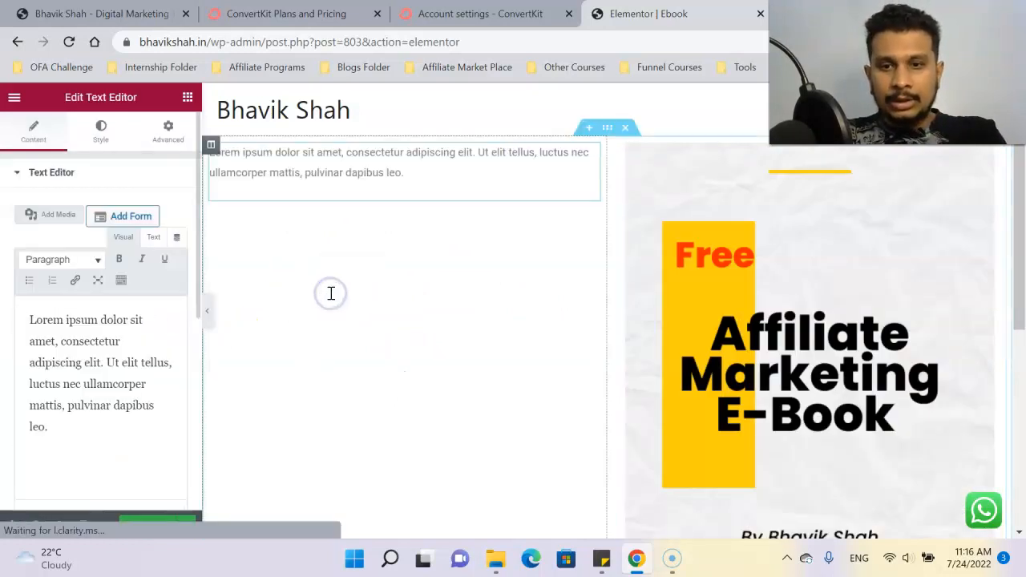
triple_click(430, 170)
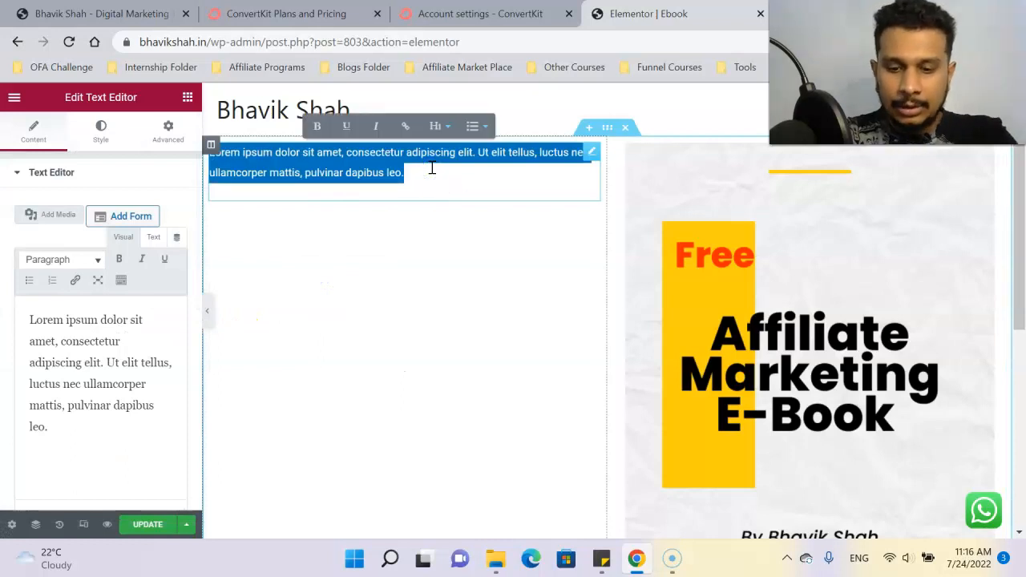
text(Get)
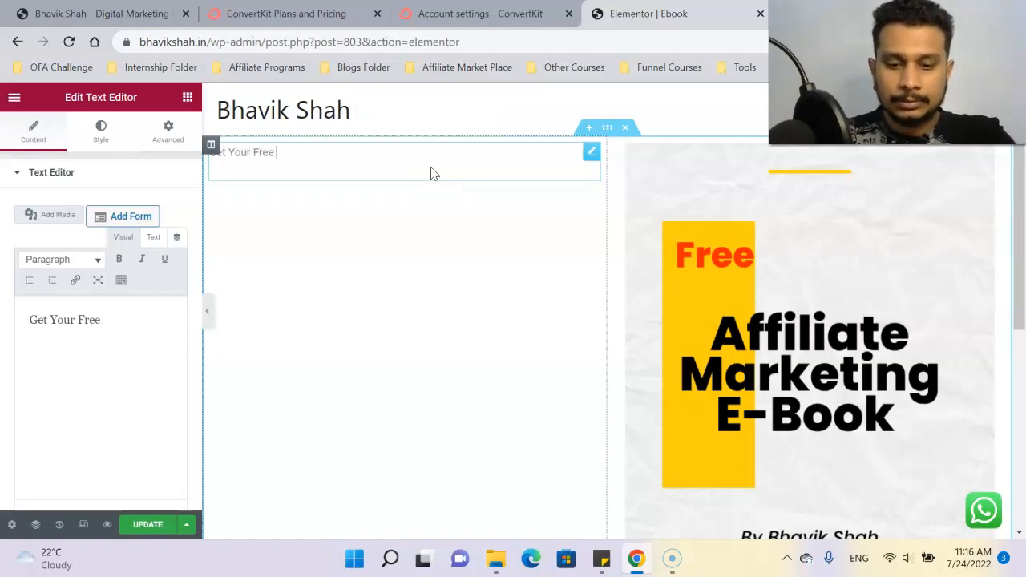
text(Your Free Book Now)
key(Return)
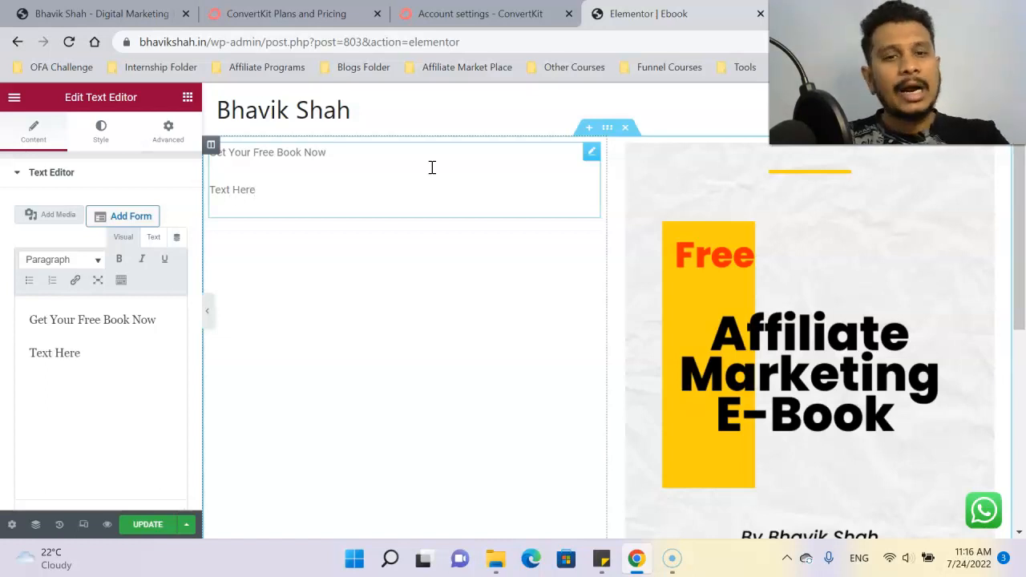
key(Return)
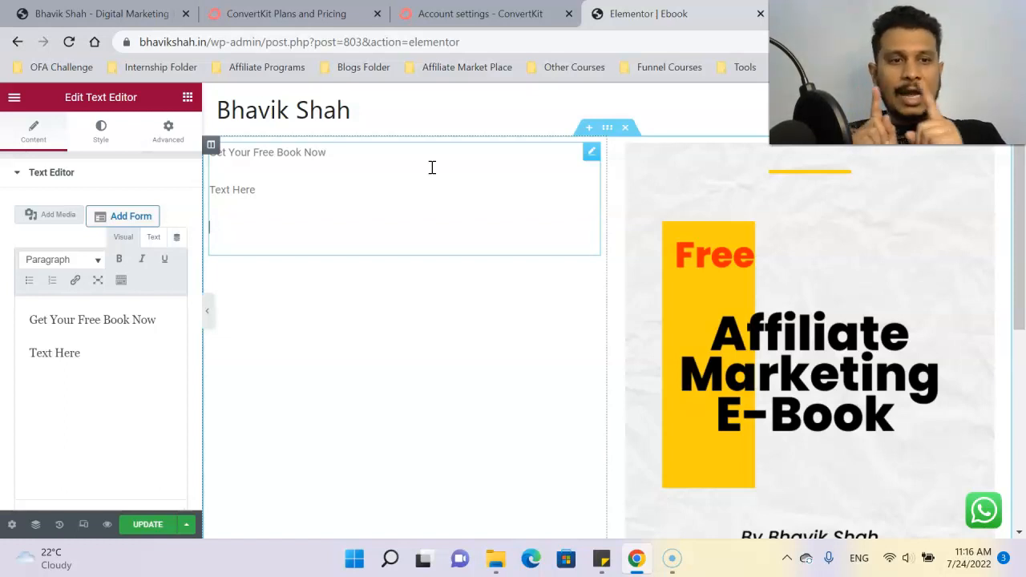
Step: Add a Form widget below the text in the left column and remove its Message field
click(187, 97)
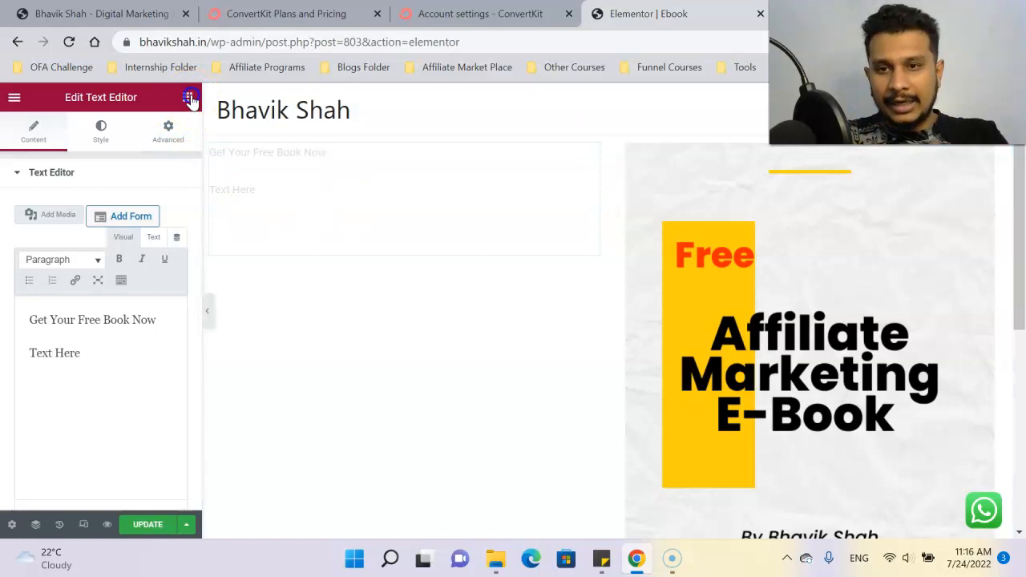
click(75, 152)
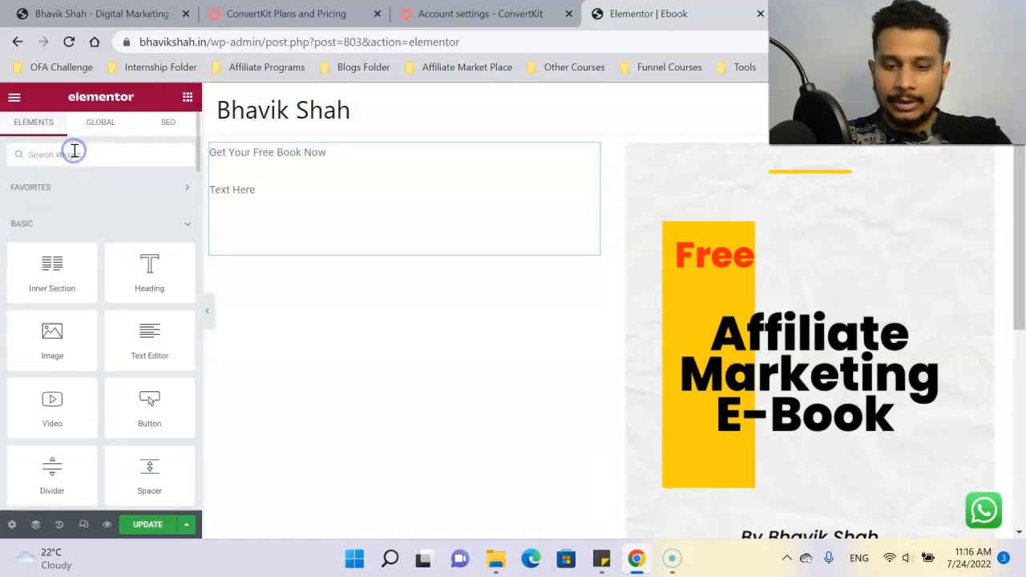
text(form)
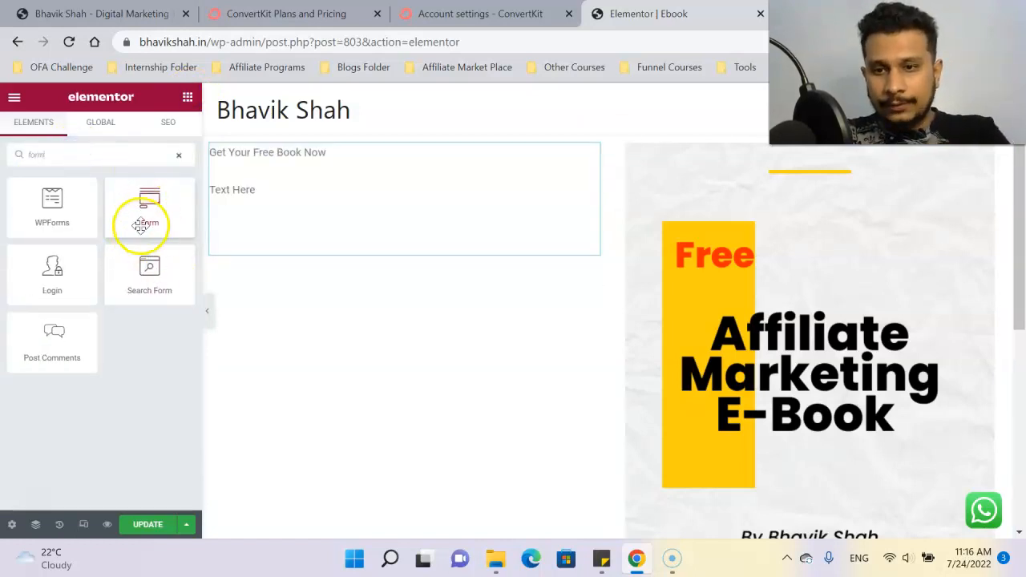
drag(163, 215, 287, 224)
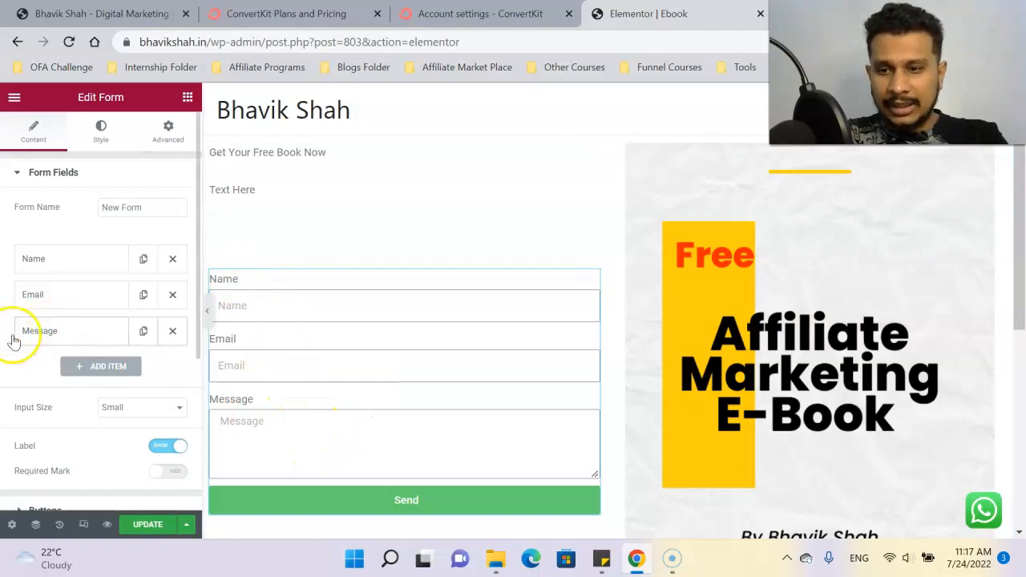
click(173, 331)
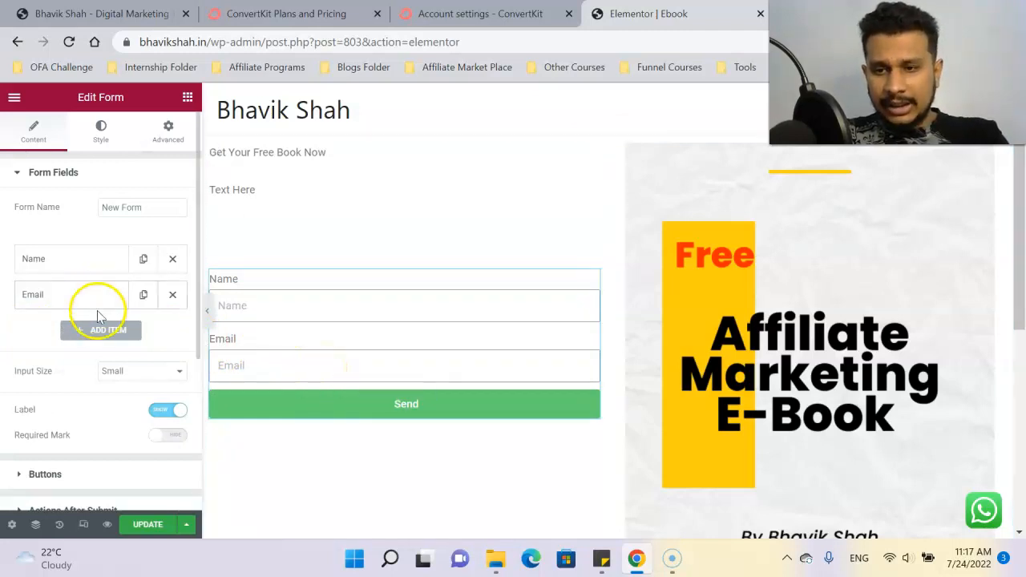
Step: Try centre alignment for the form's Send button and set it back to justified
scroll(97, 313, down, 1)
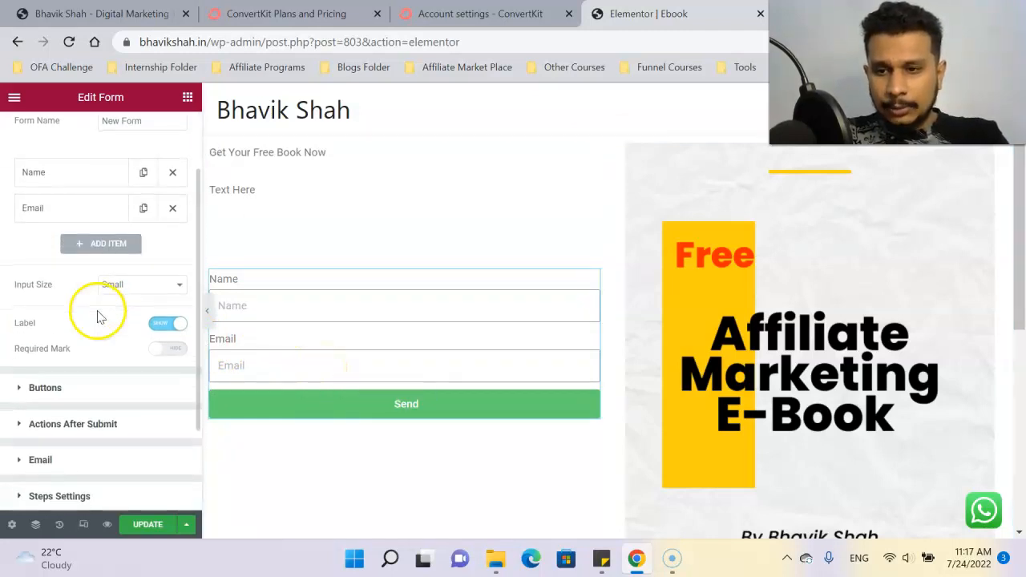
click(431, 412)
click(287, 412)
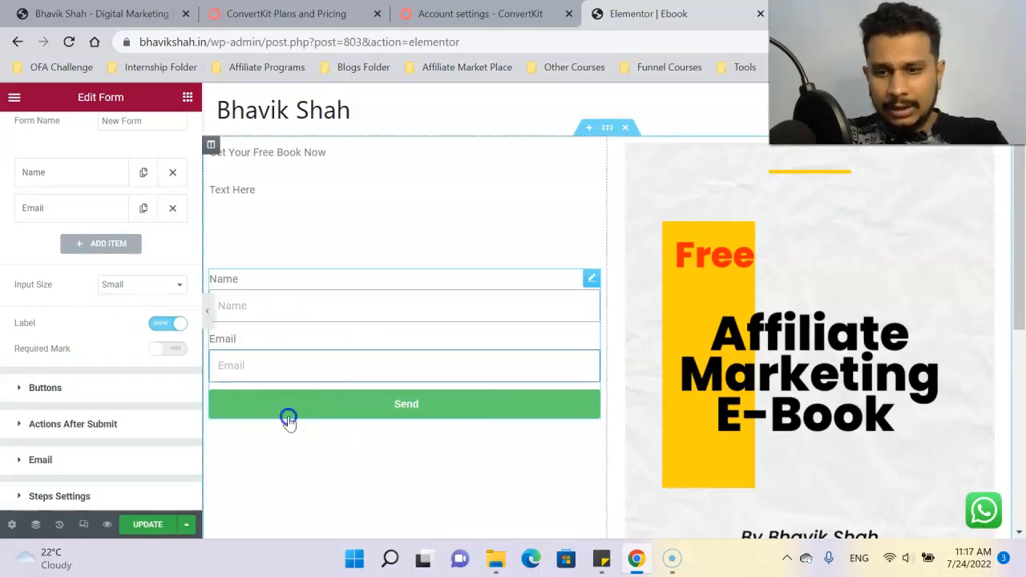
click(30, 390)
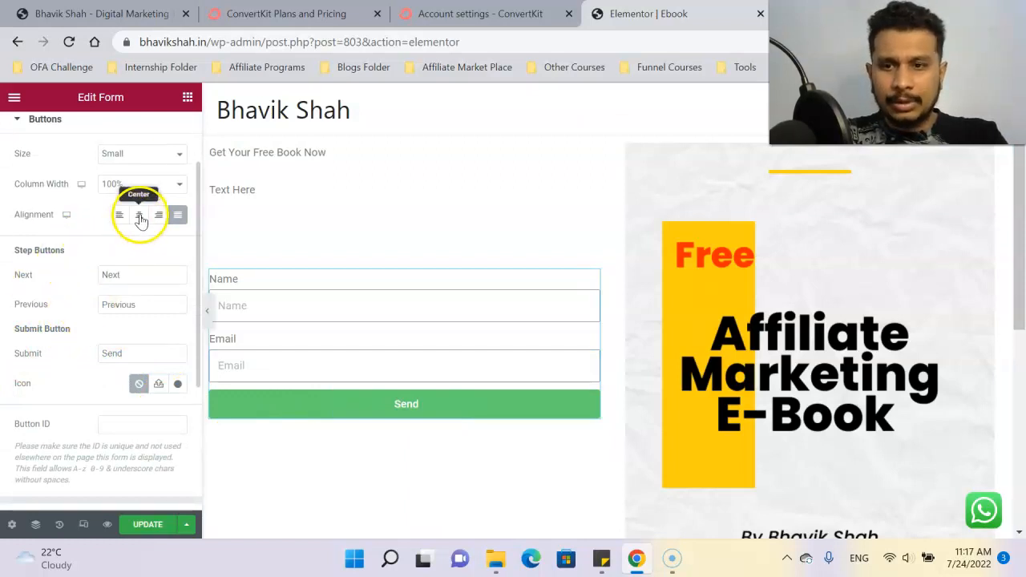
click(139, 215)
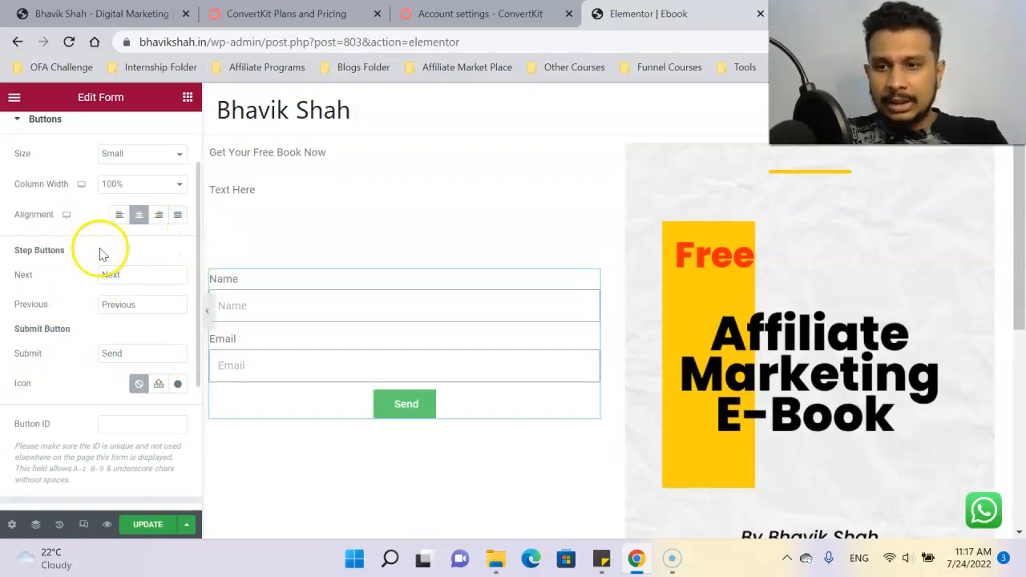
click(177, 215)
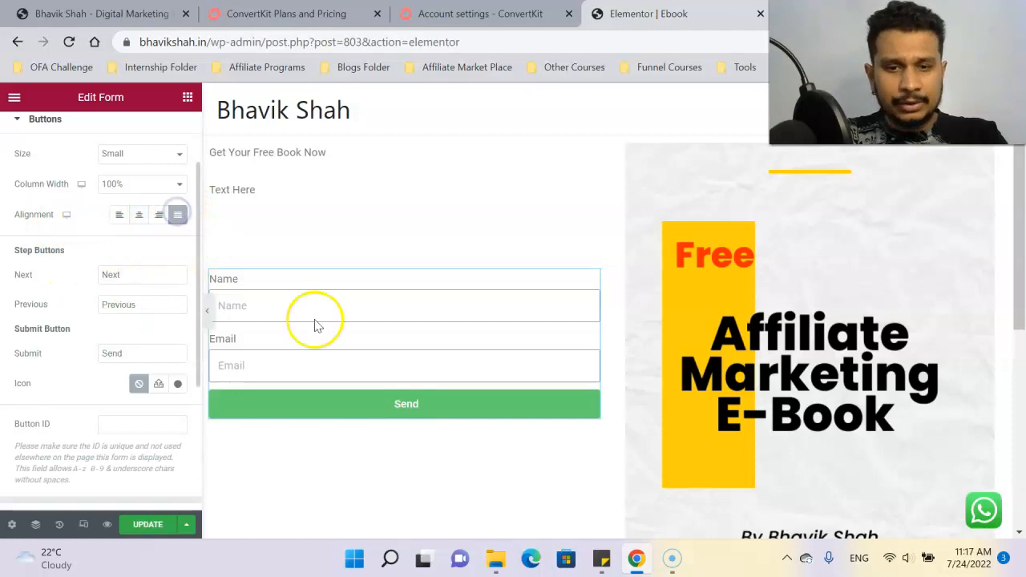
Step: Examine the form's style settings for its buttons, spacing, labels and HTML field
scroll(32, 305, up, 2)
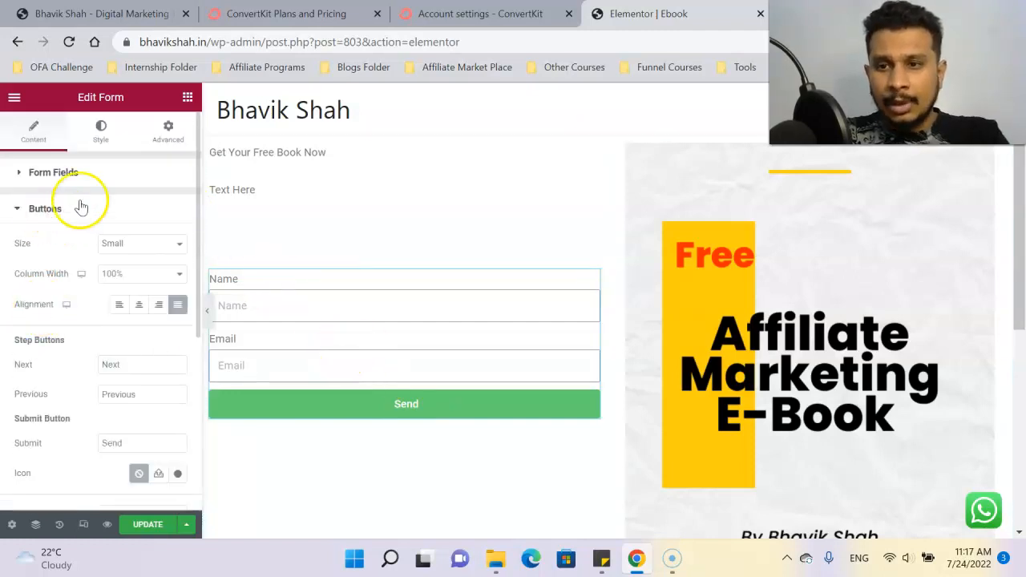
click(96, 141)
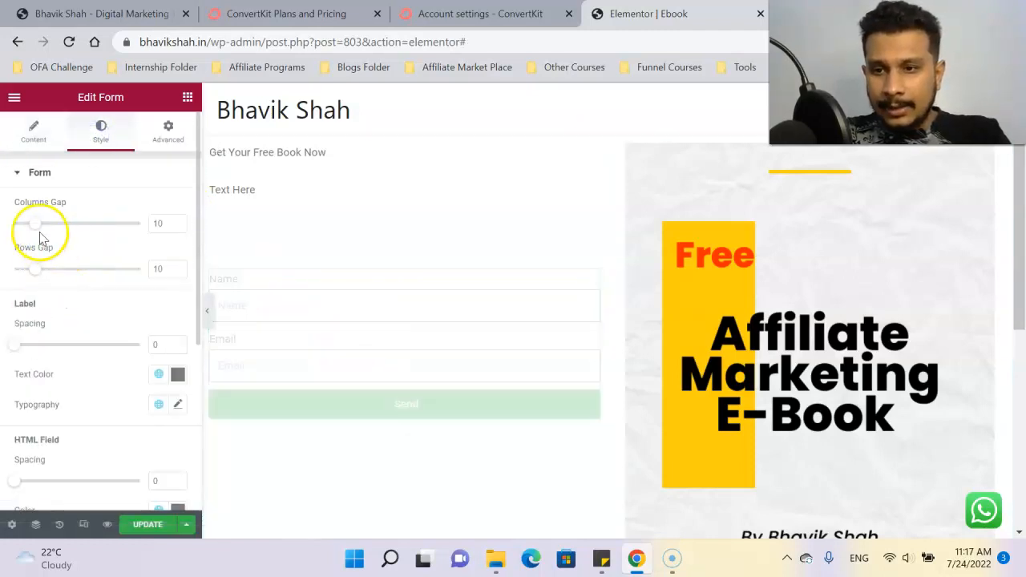
scroll(71, 276, down, 4)
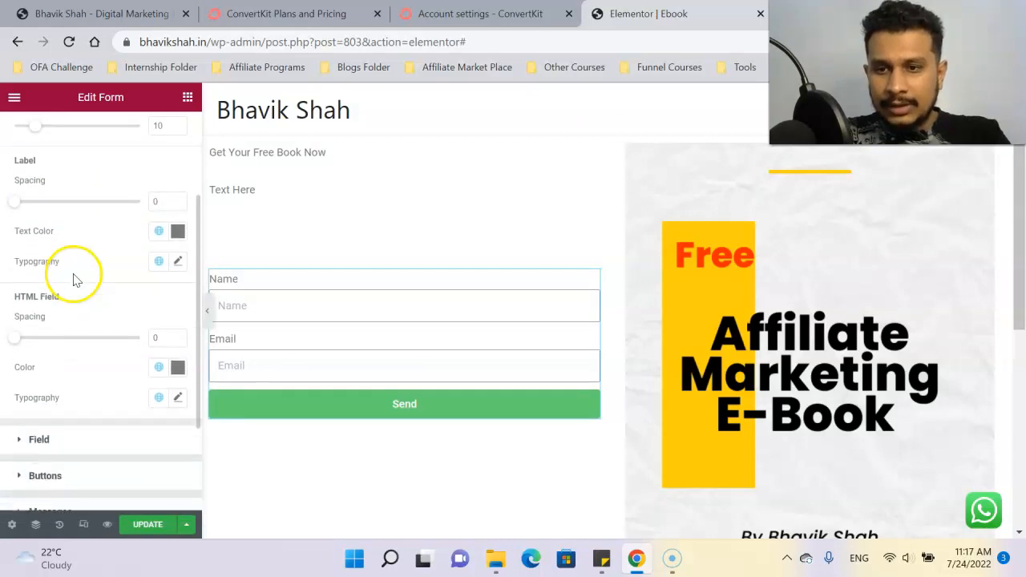
scroll(64, 312, down, 2)
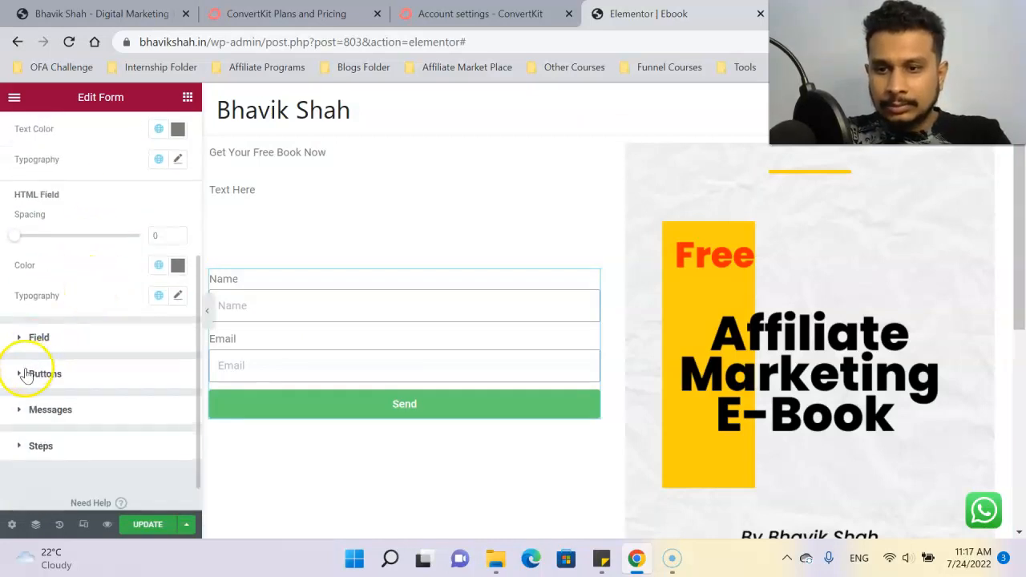
click(25, 375)
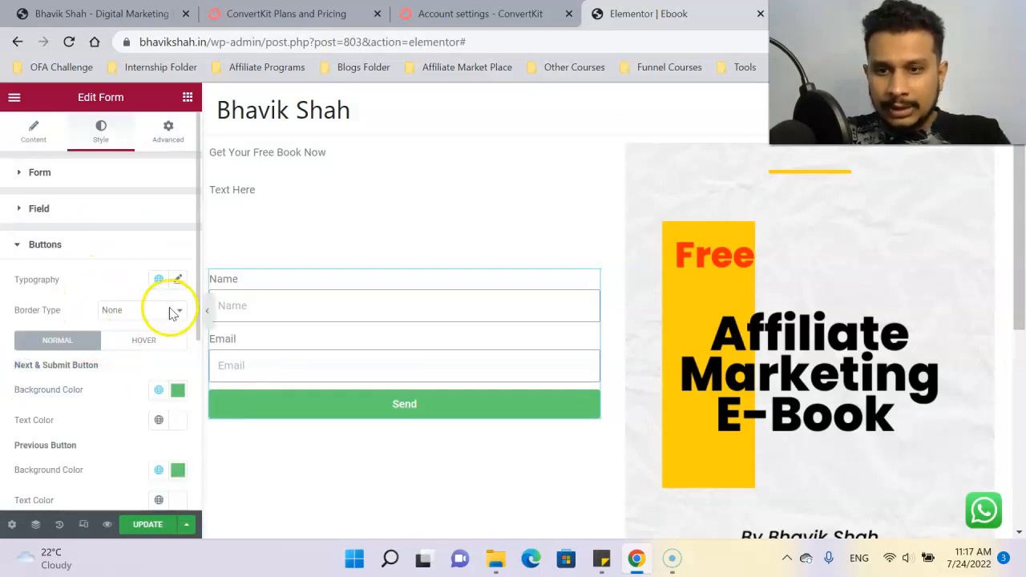
scroll(170, 313, down, 1)
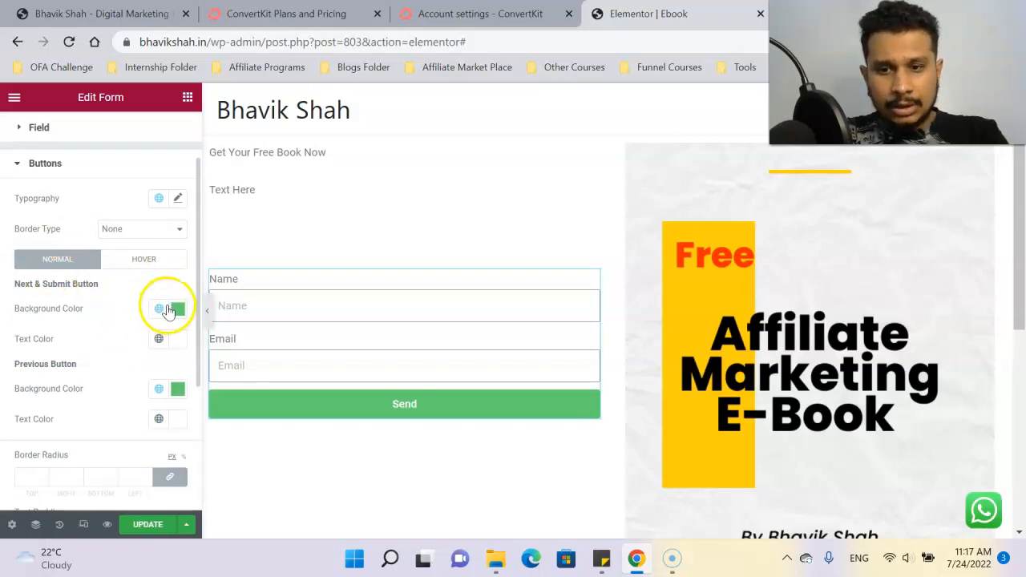
scroll(144, 361, down, 1)
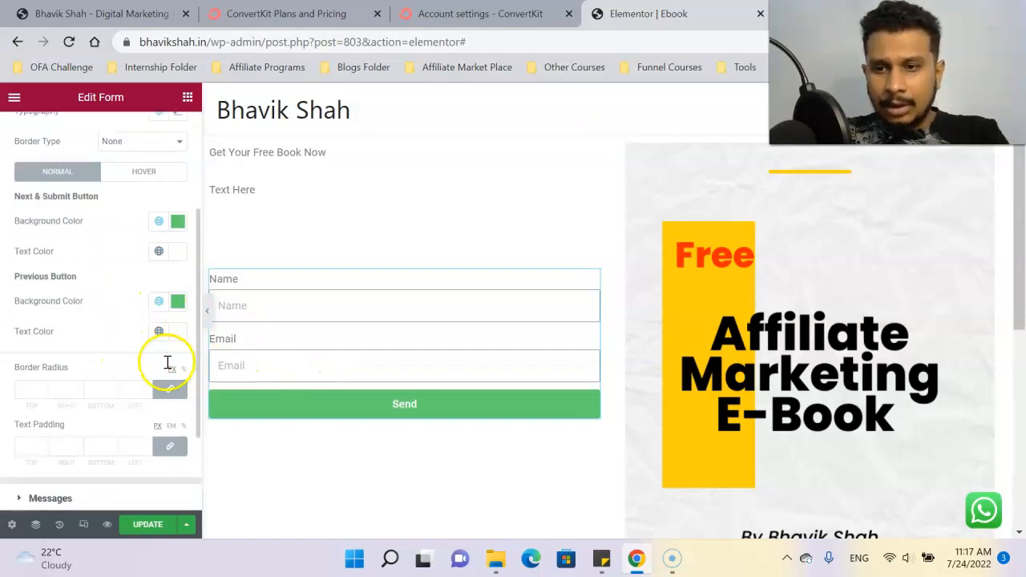
scroll(94, 391, down, 2)
scroll(94, 391, up, 5)
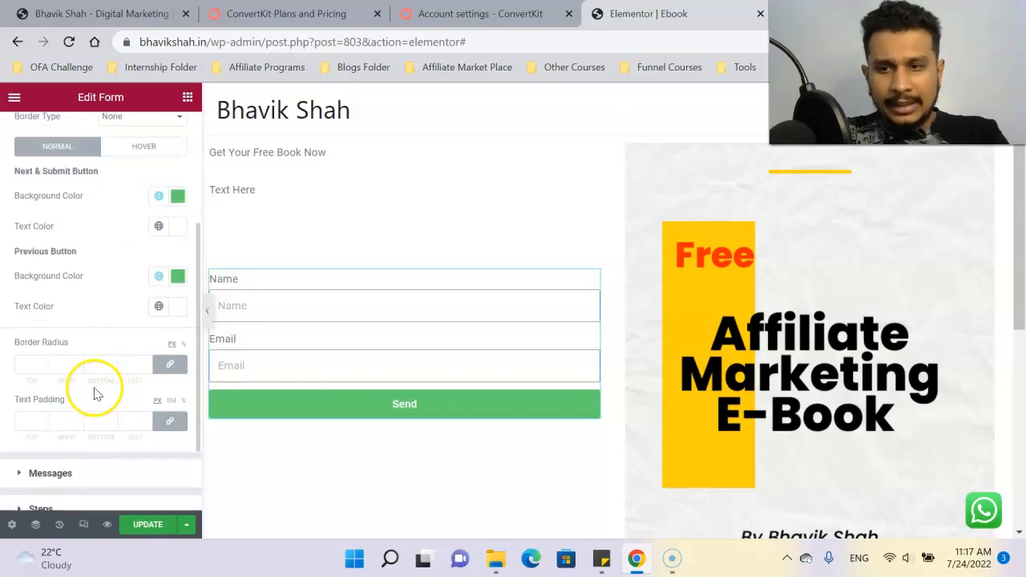
click(16, 252)
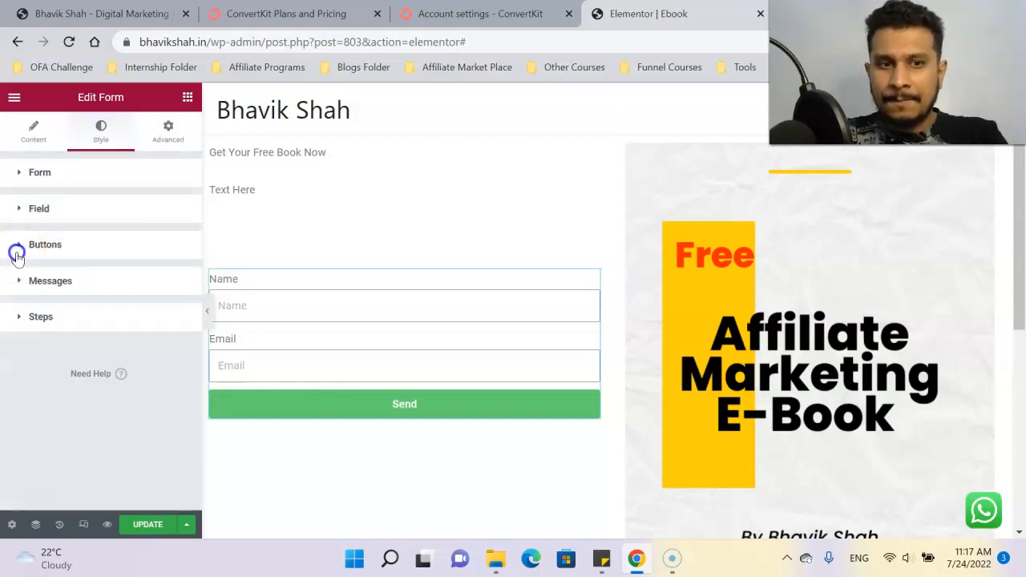
click(18, 172)
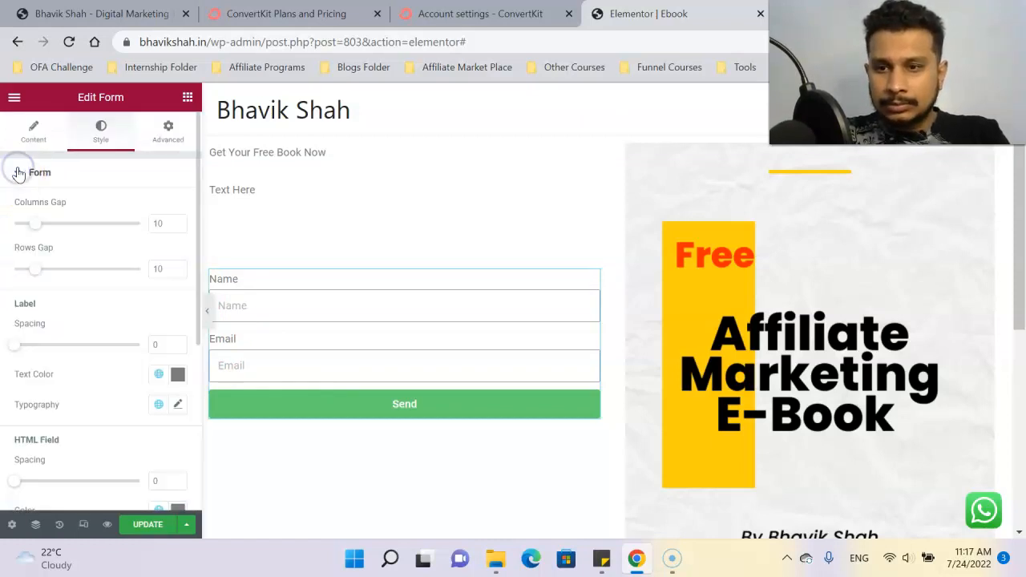
scroll(69, 288, down, 1)
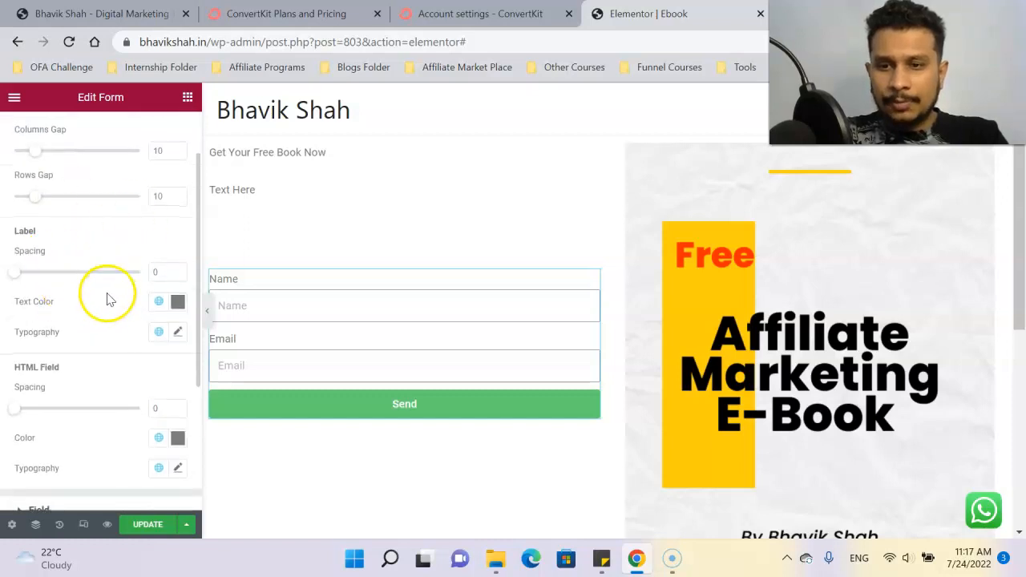
scroll(68, 354, down, 1)
scroll(67, 354, down, 1)
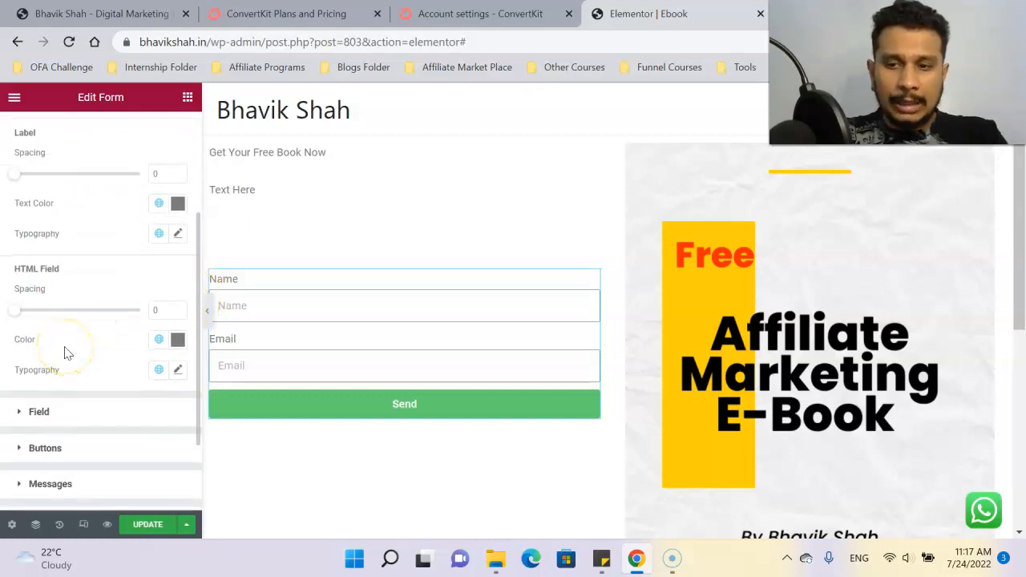
scroll(68, 353, up, 3)
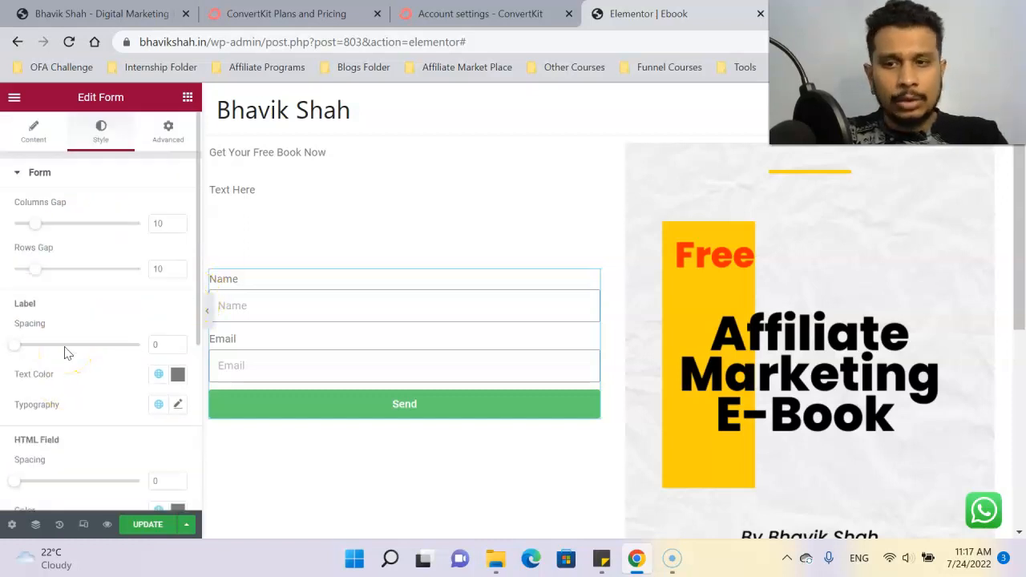
Step: Find the Download icon in the icon library and insert it on the form's submit button
click(34, 129)
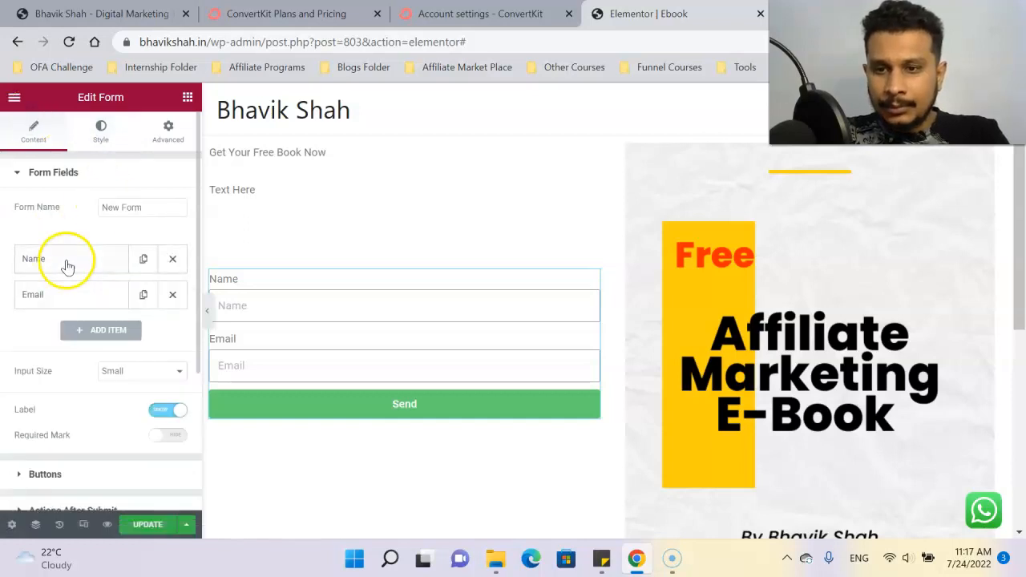
scroll(68, 262, down, 2)
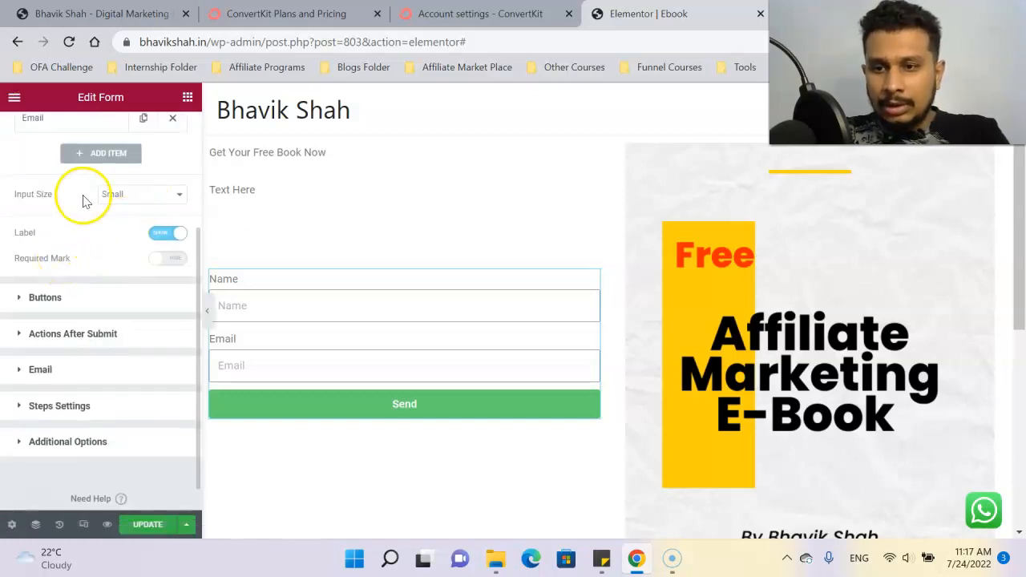
scroll(85, 268, down, 1)
click(37, 267)
scroll(85, 304, down, 3)
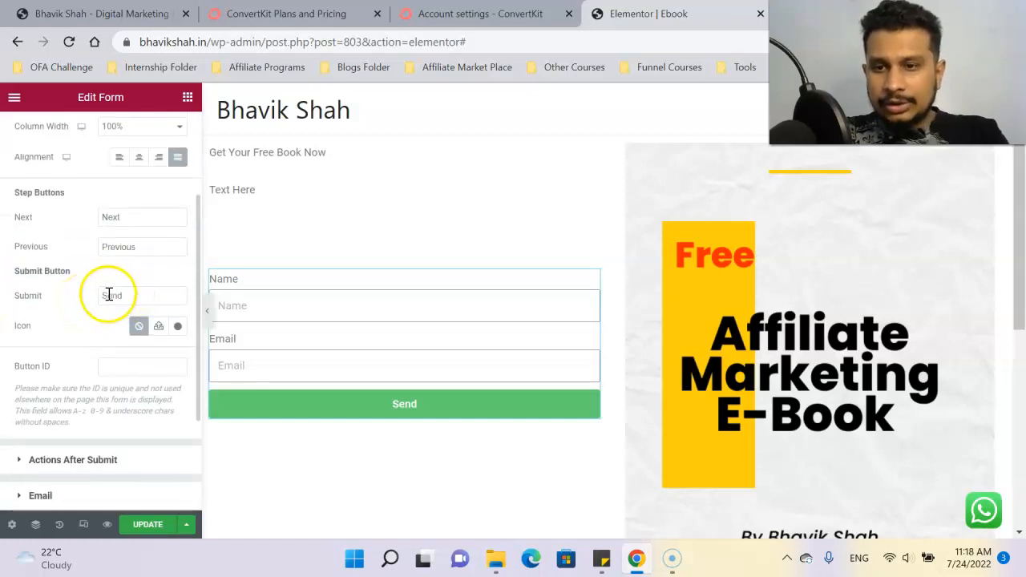
scroll(111, 298, up, 1)
scroll(110, 299, down, 3)
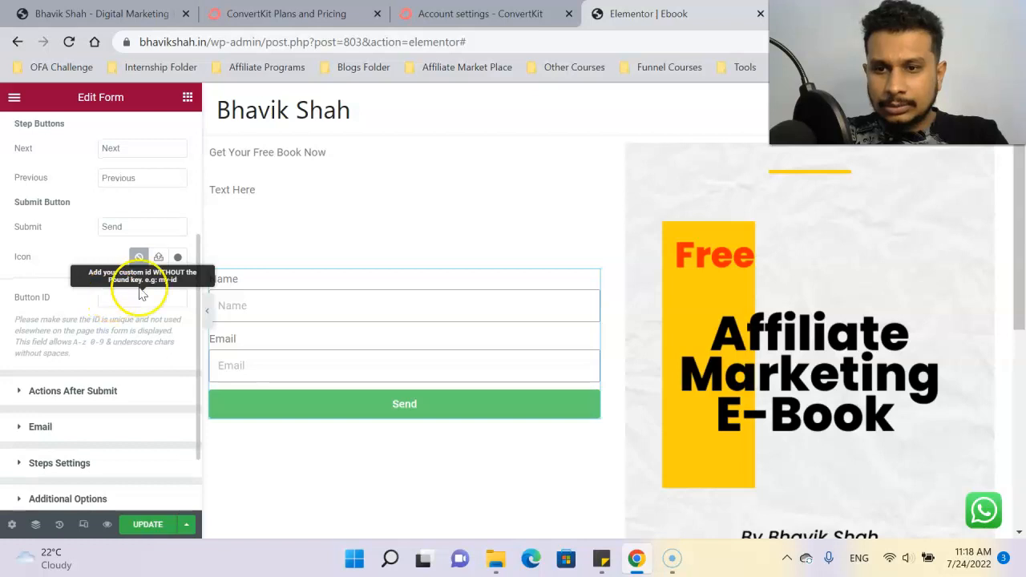
click(174, 257)
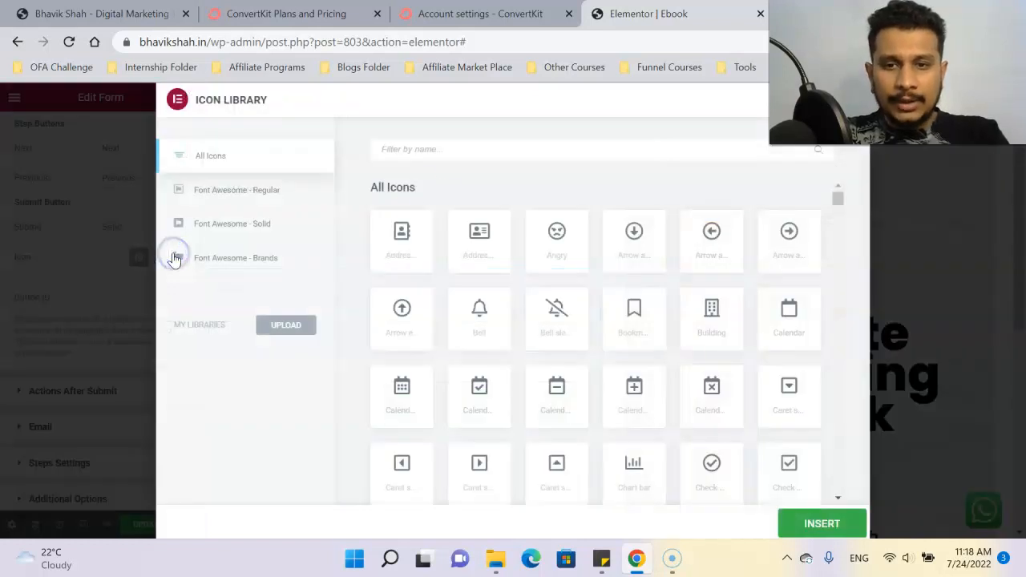
click(443, 152)
text(d)
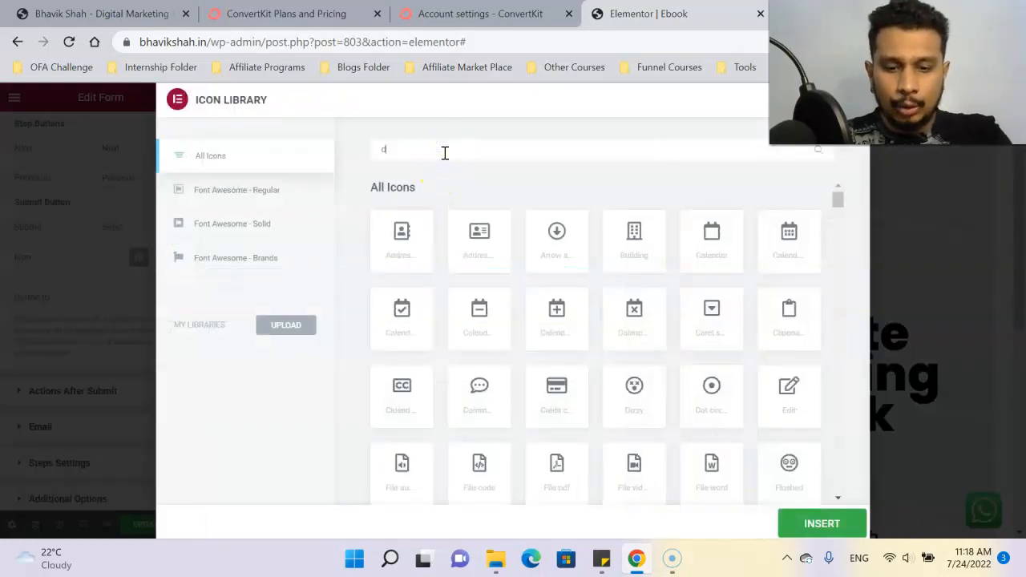
text(ownloa)
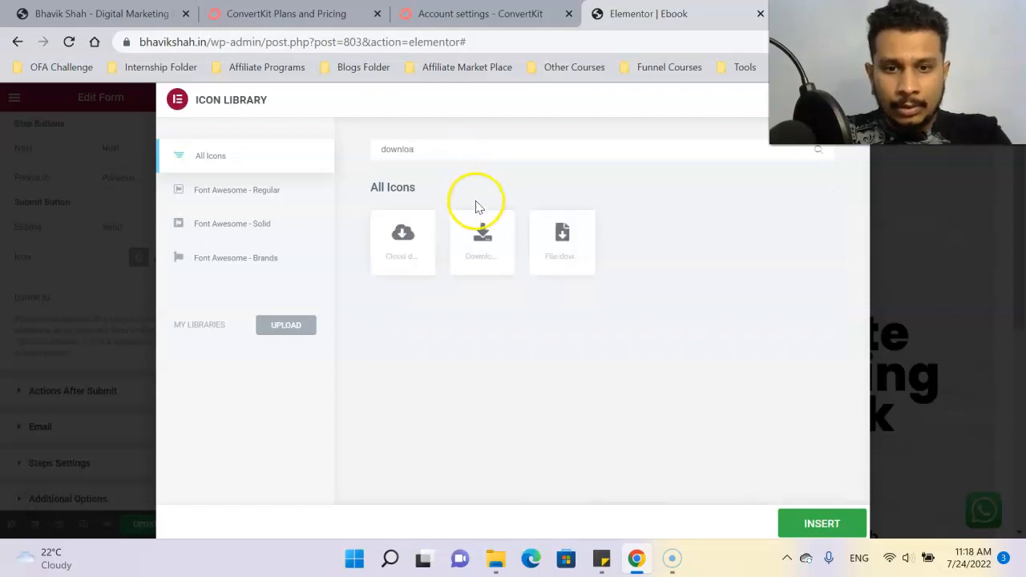
click(477, 210)
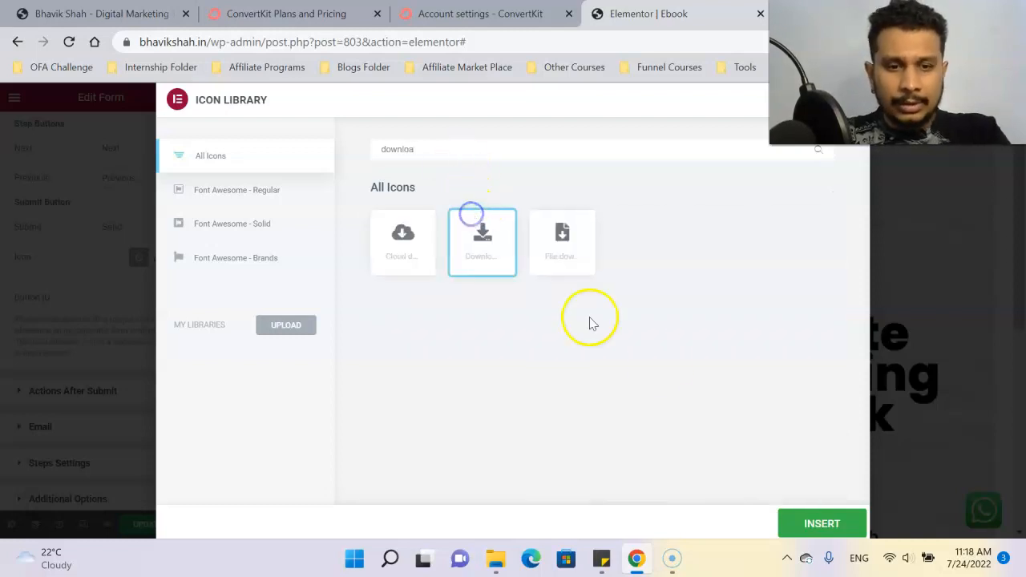
click(812, 523)
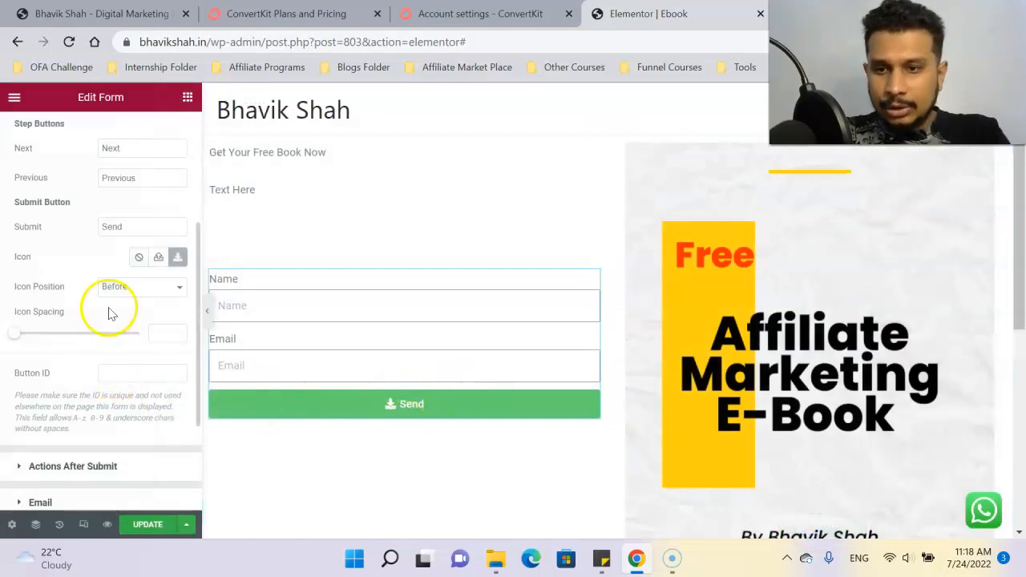
Step: Position the submit button's icon after the text and set the icon spacing to 15
click(153, 288)
click(140, 312)
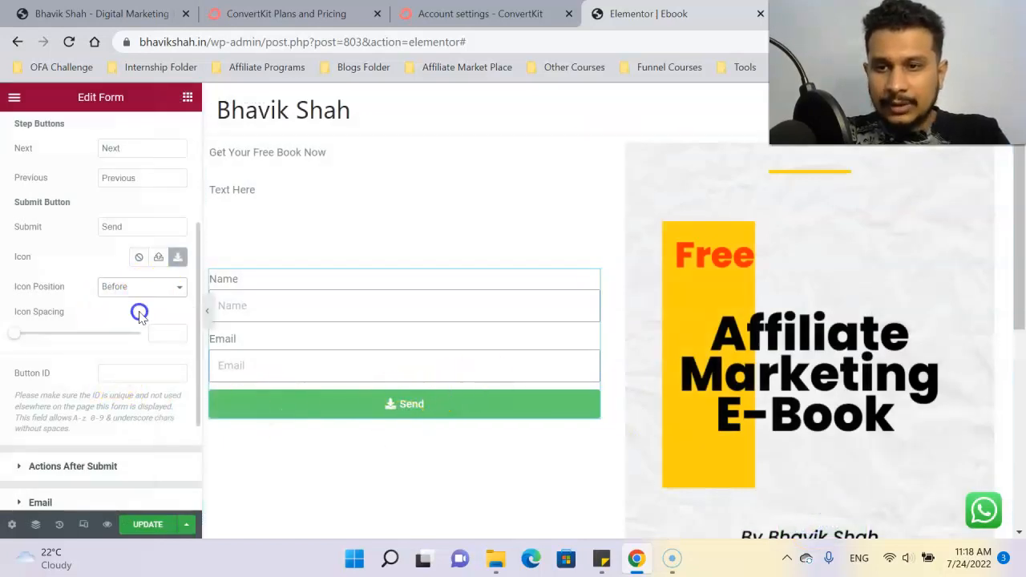
click(16, 334)
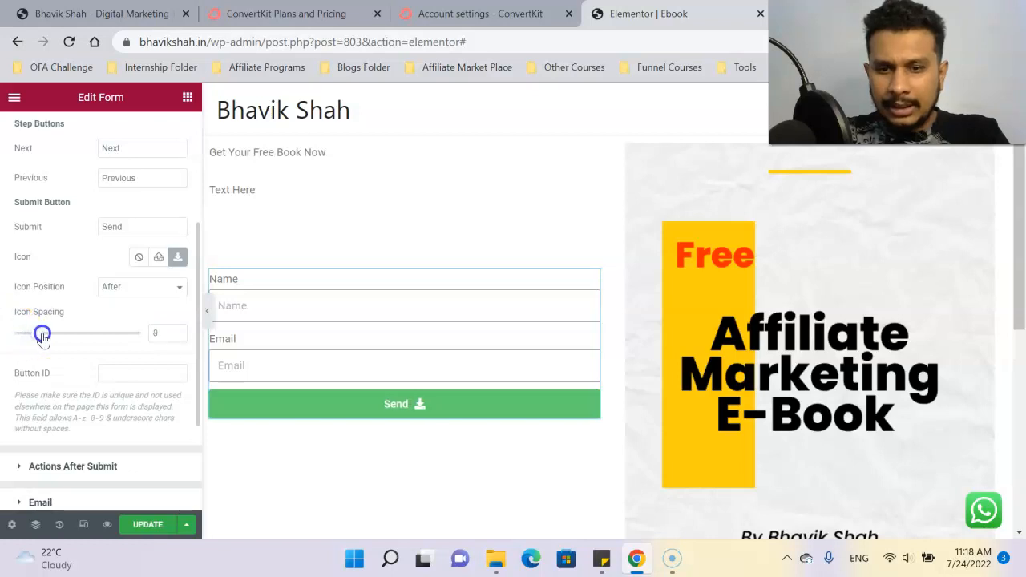
Step: Set the size of the form's submit button to Large
scroll(105, 385, down, 2)
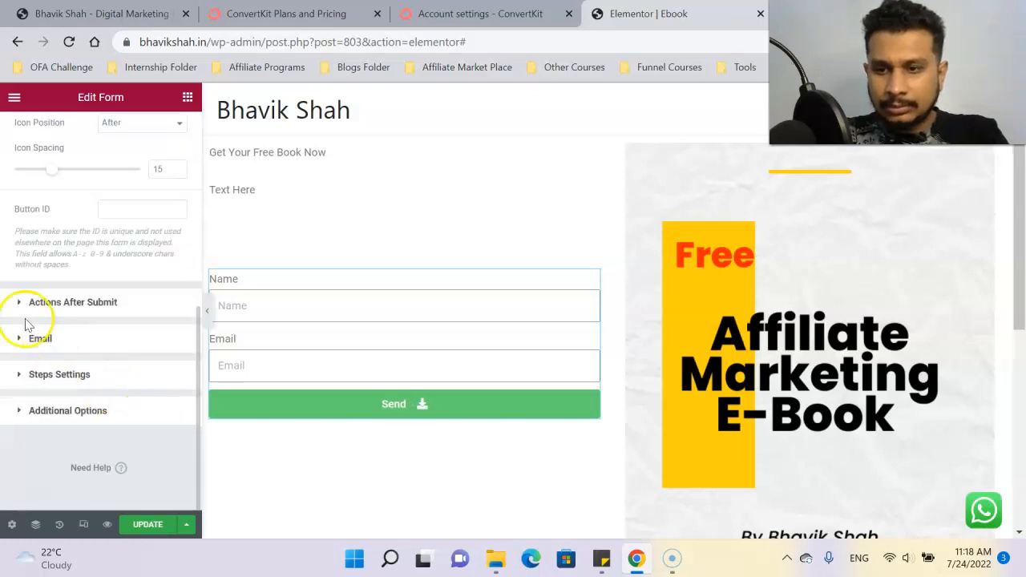
scroll(48, 313, up, 5)
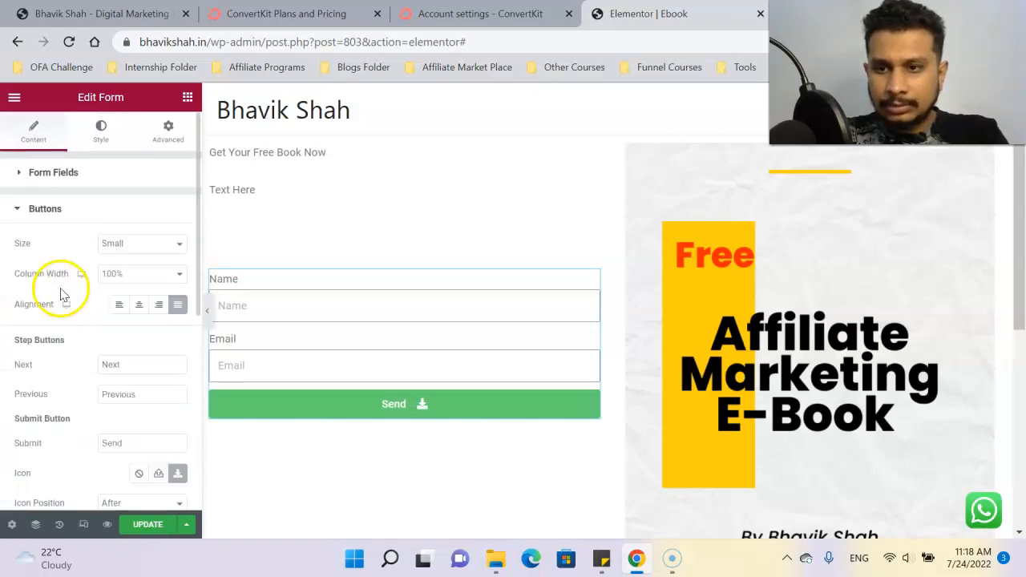
click(151, 244)
click(141, 292)
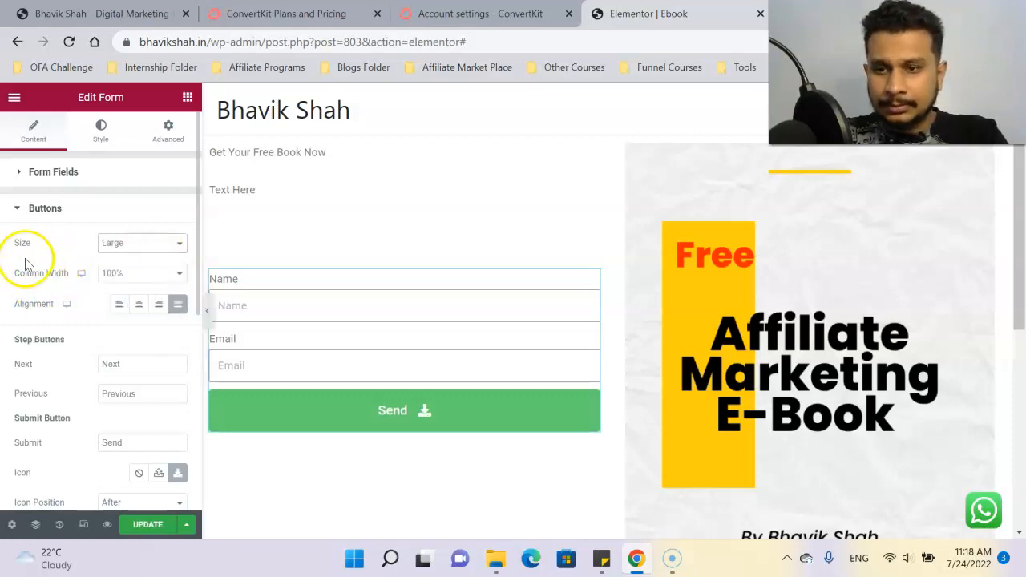
Step: Set the text of the form's submit button to "Download Your FREE E-Book"
scroll(118, 330, down, 1)
scroll(116, 335, down, 1)
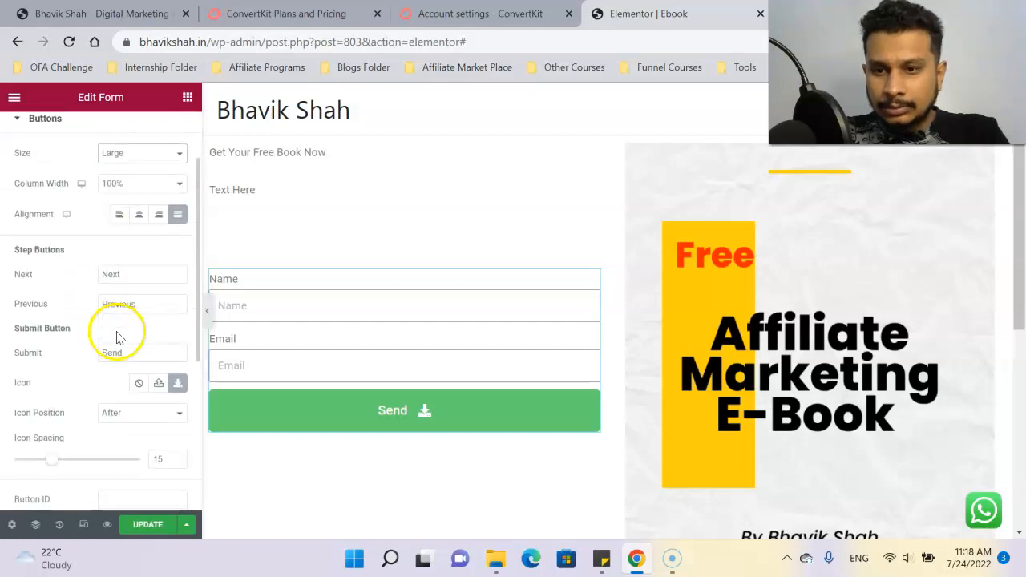
double_click(136, 345)
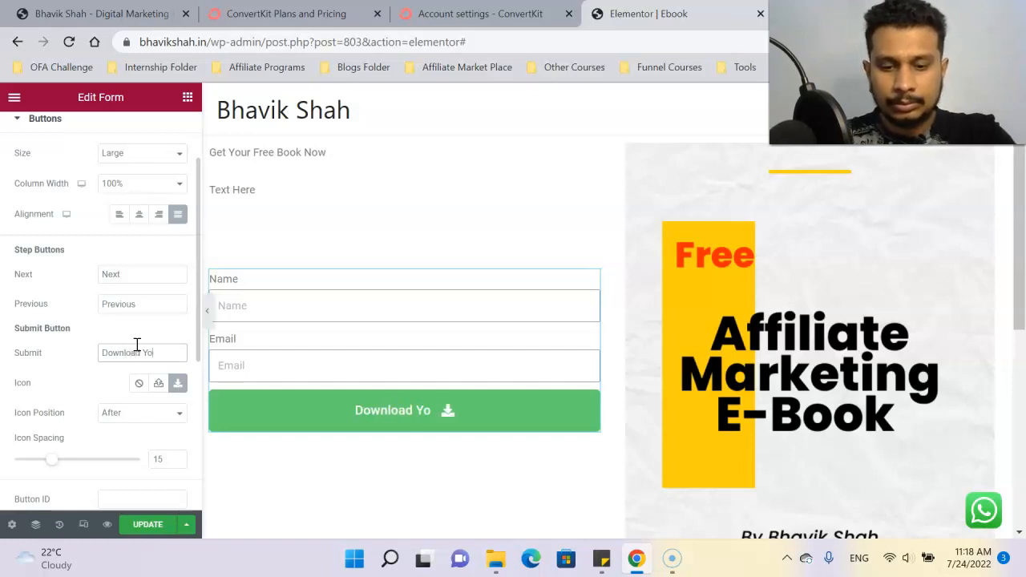
key(BackSpace)
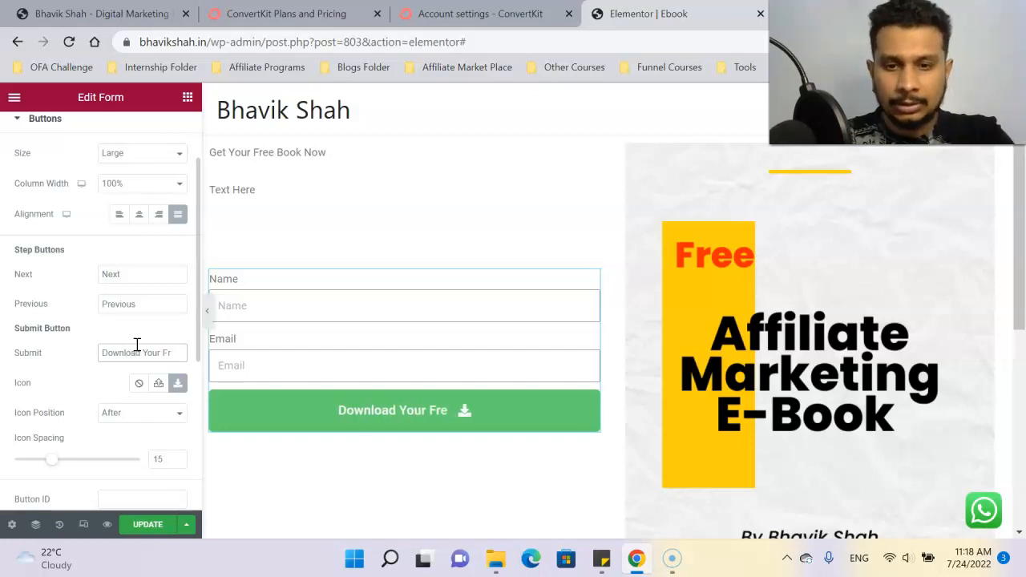
text(E)
text( E-Boom)
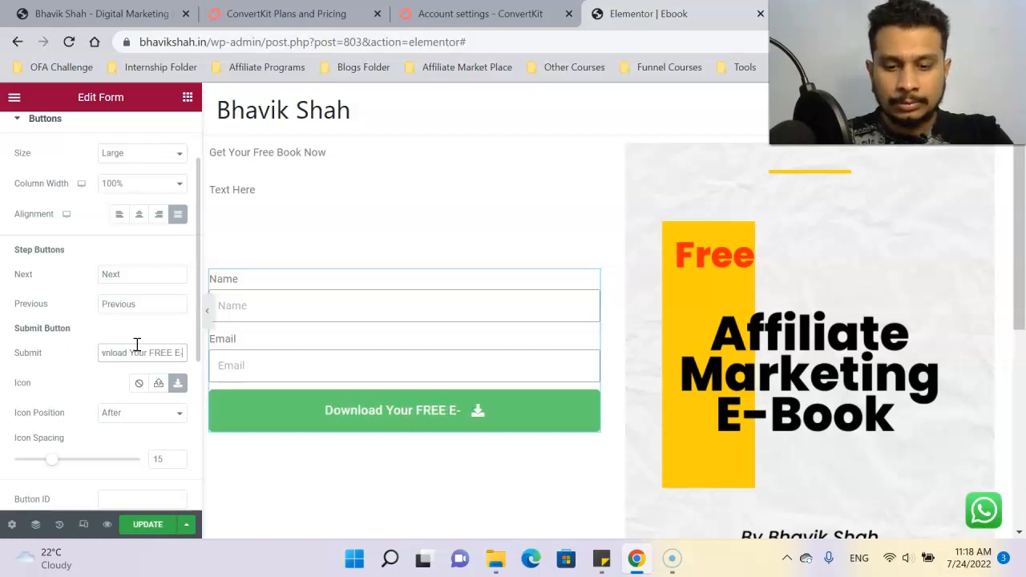
key(BackSpace)
text(k)
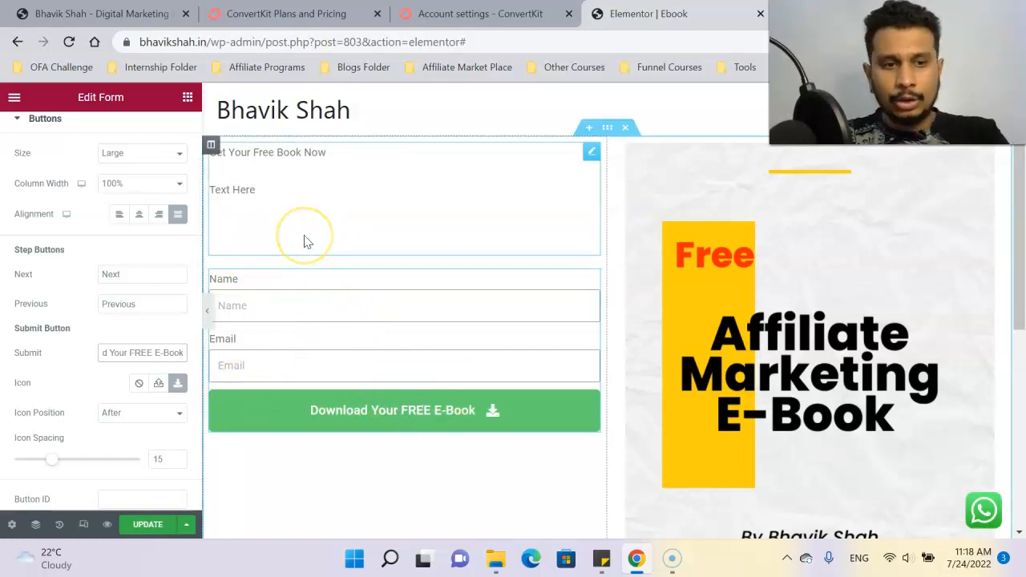
Step: Remove the Collect Submissions and Email actions from the form's actions after submit
scroll(304, 241, down, 4)
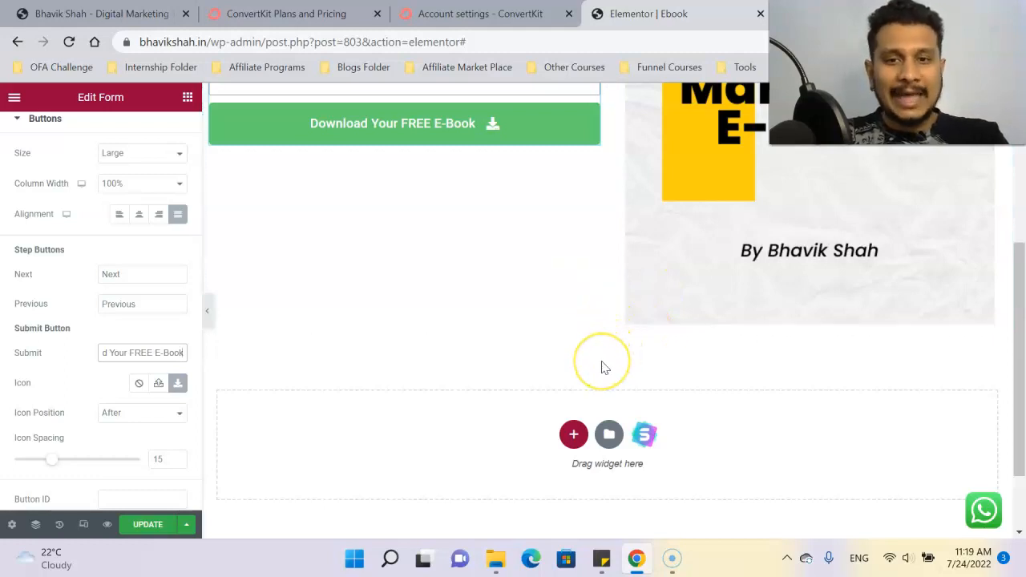
scroll(549, 302, up, 3)
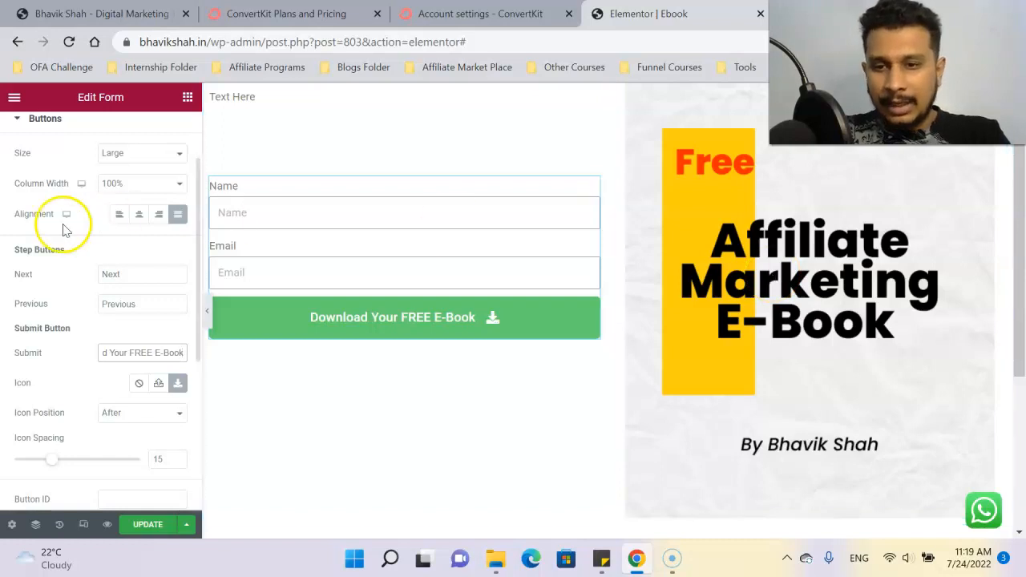
scroll(46, 247, down, 4)
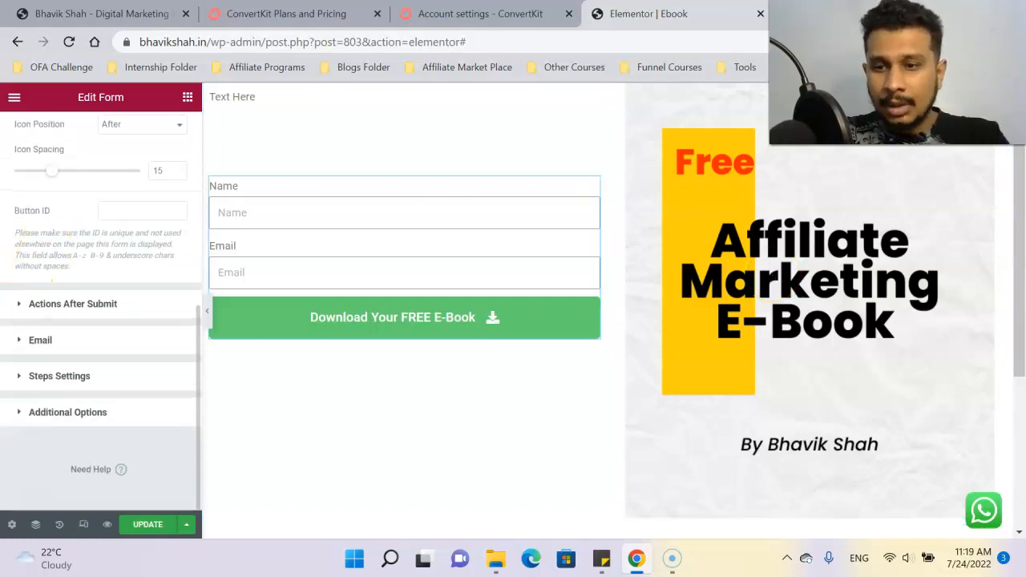
click(15, 305)
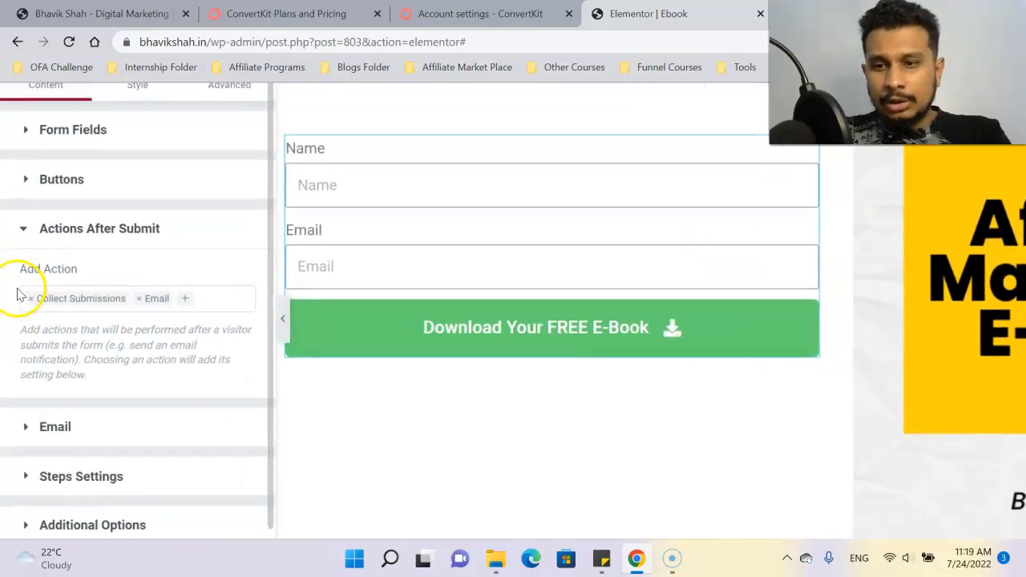
click(30, 301)
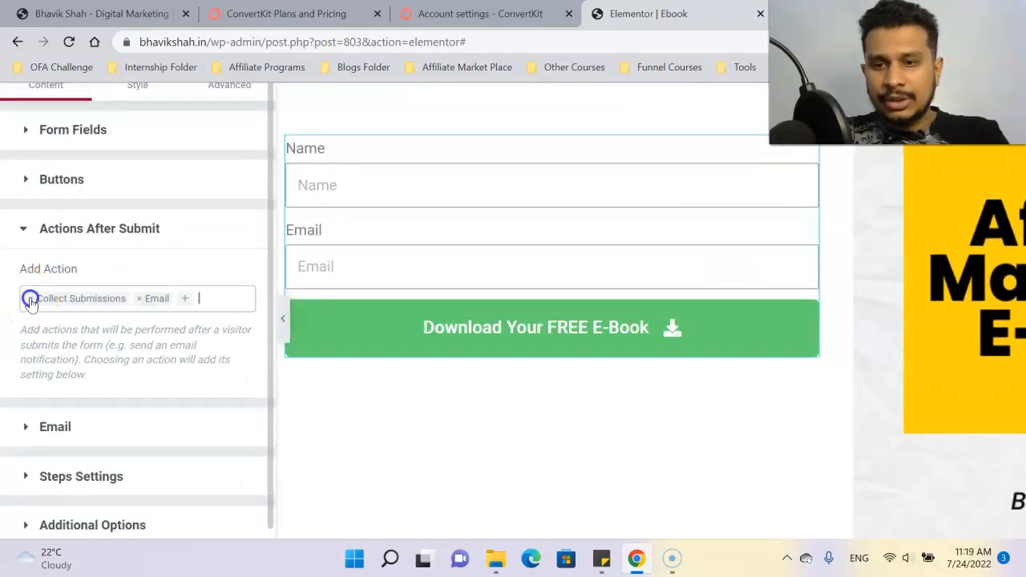
click(30, 299)
click(30, 299)
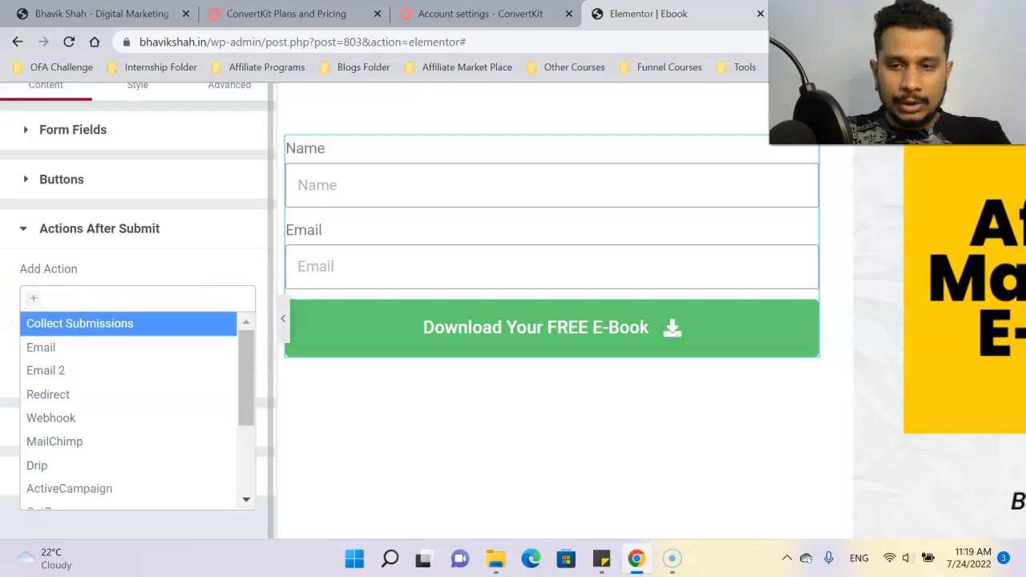
click(13, 275)
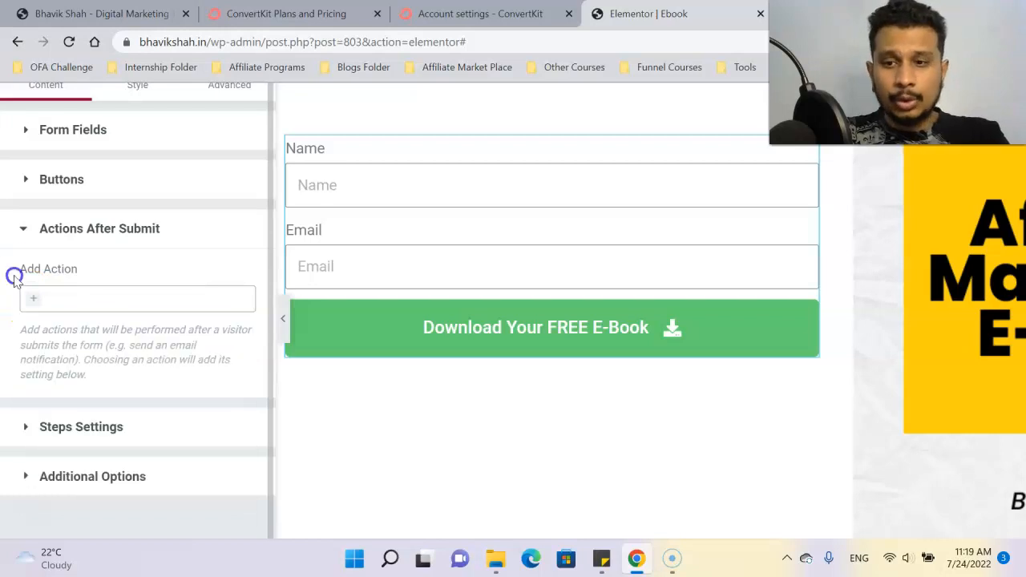
Step: Add ConvertKit as the form's action after submit
click(87, 302)
text(conver)
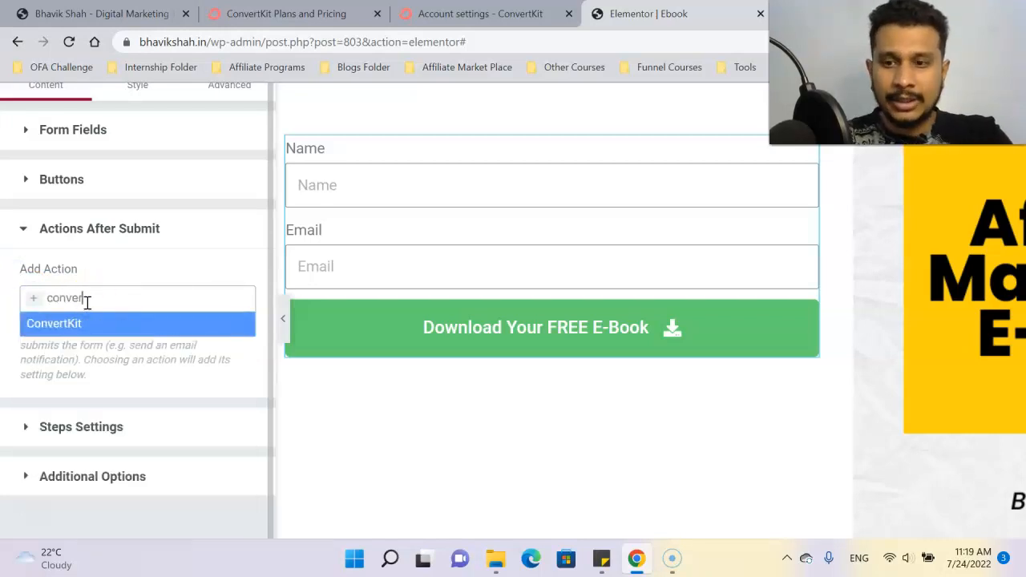
text(t)
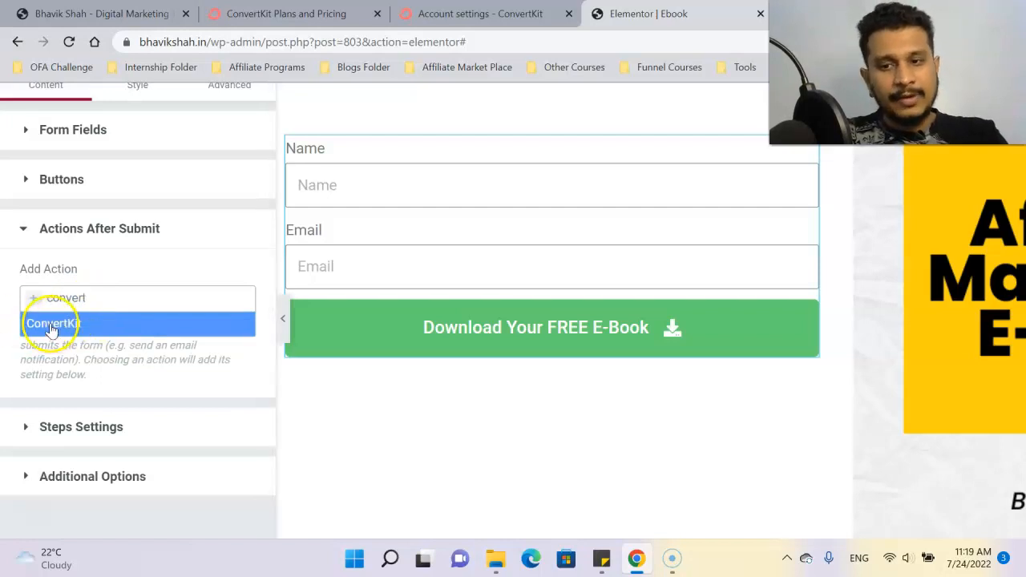
click(50, 323)
scroll(107, 281, down, 1)
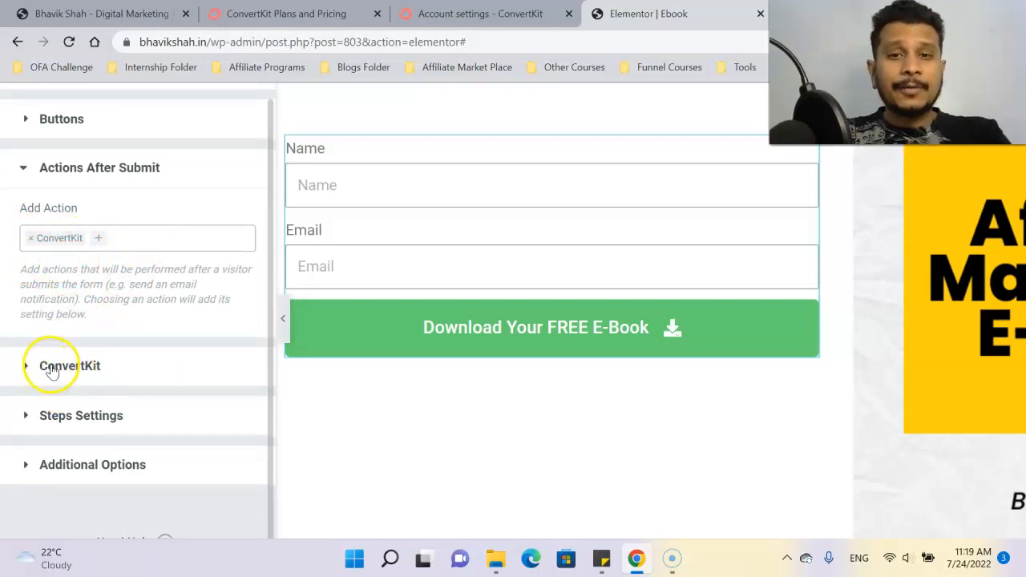
Step: In the form's ConvertKit settings, choose the Affilate E-Book form with the default API key
click(507, 12)
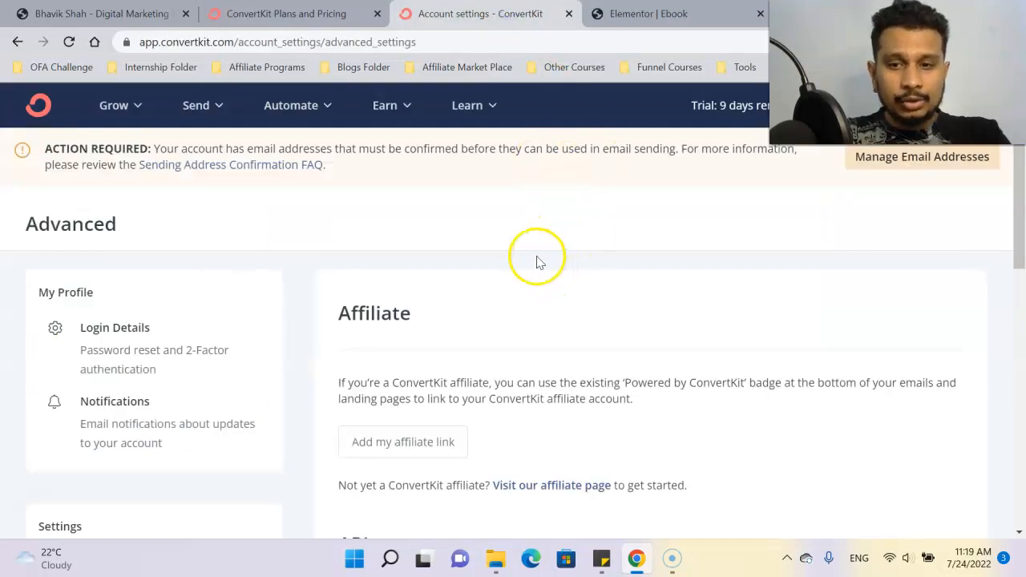
click(629, 13)
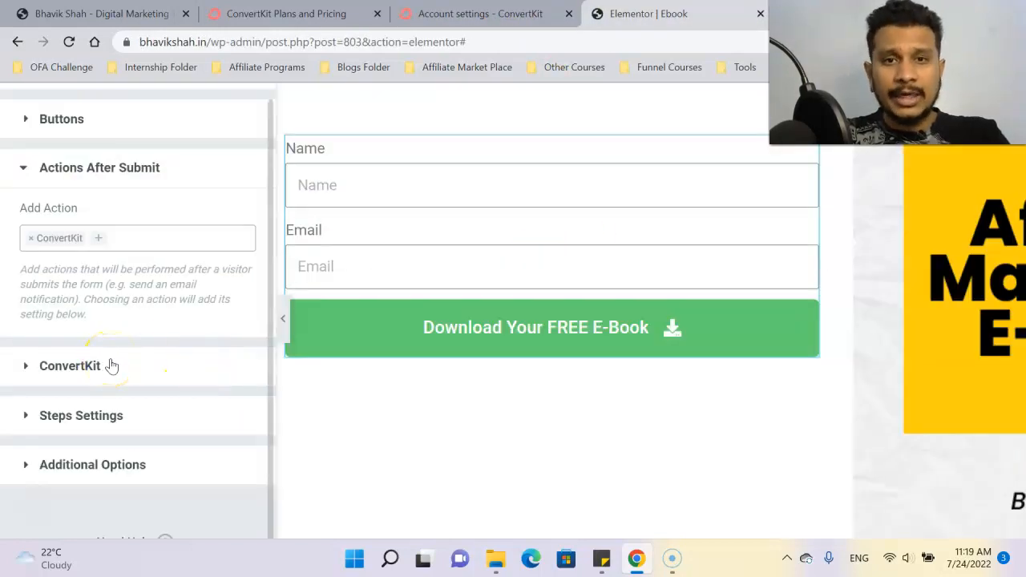
click(68, 365)
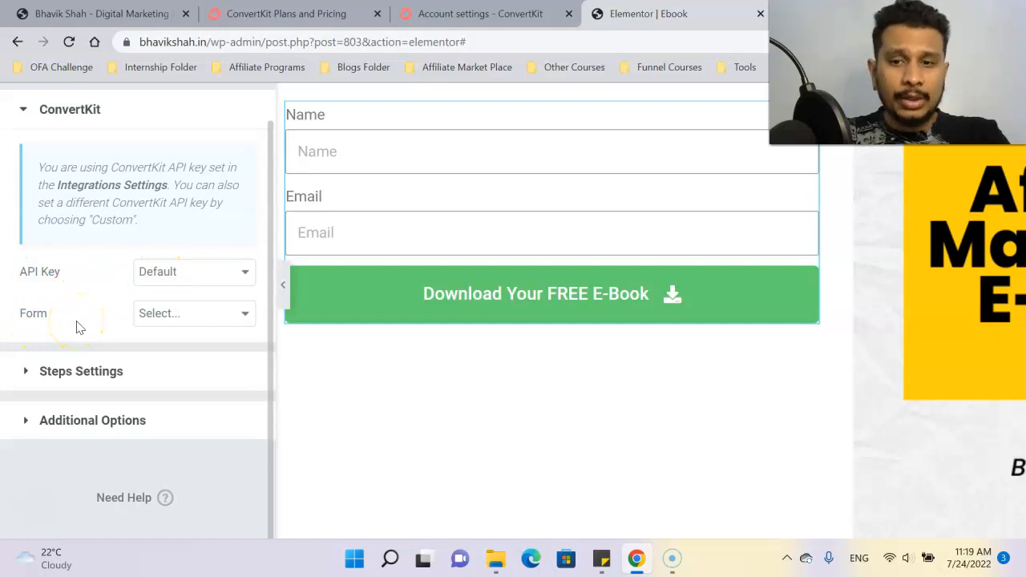
click(187, 314)
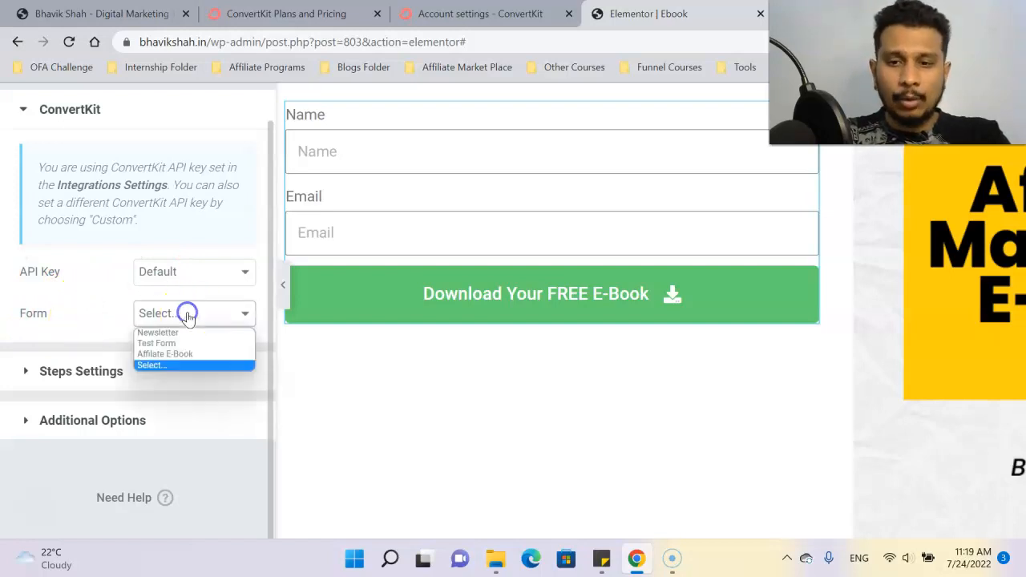
click(200, 357)
Step: Map ConvertKit's Email field to the form's Email field and First Name to the Name field
scroll(62, 328, down, 1)
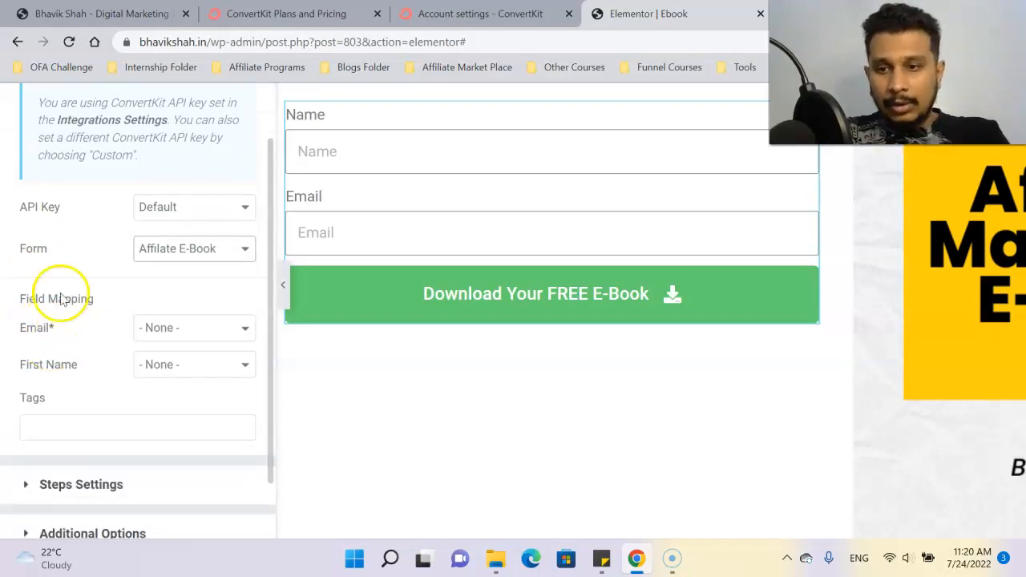
scroll(62, 299, up, 3)
scroll(153, 350, down, 1)
scroll(154, 352, down, 1)
scroll(108, 303, left, 1)
scroll(516, 184, up, 1)
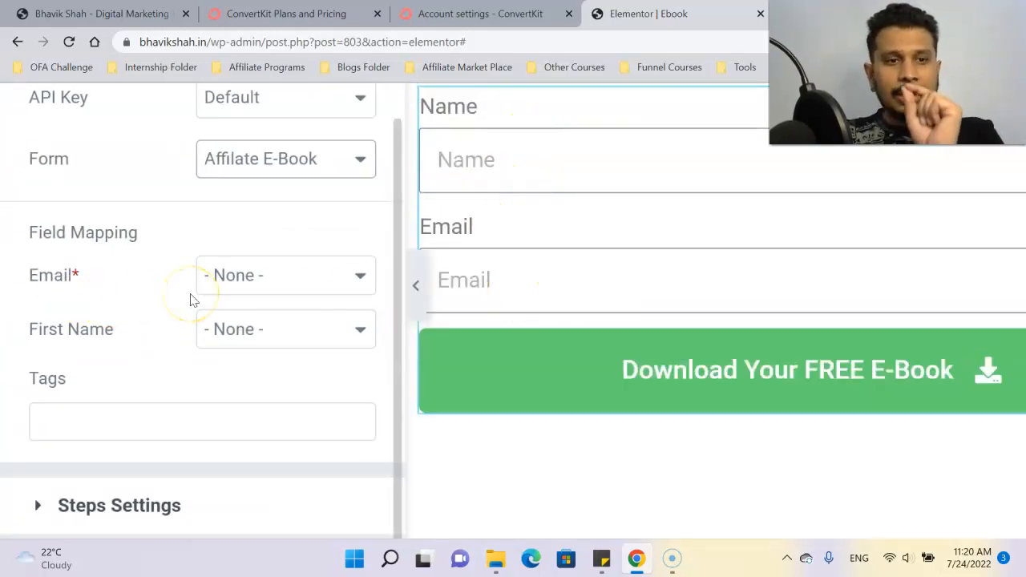
click(211, 270)
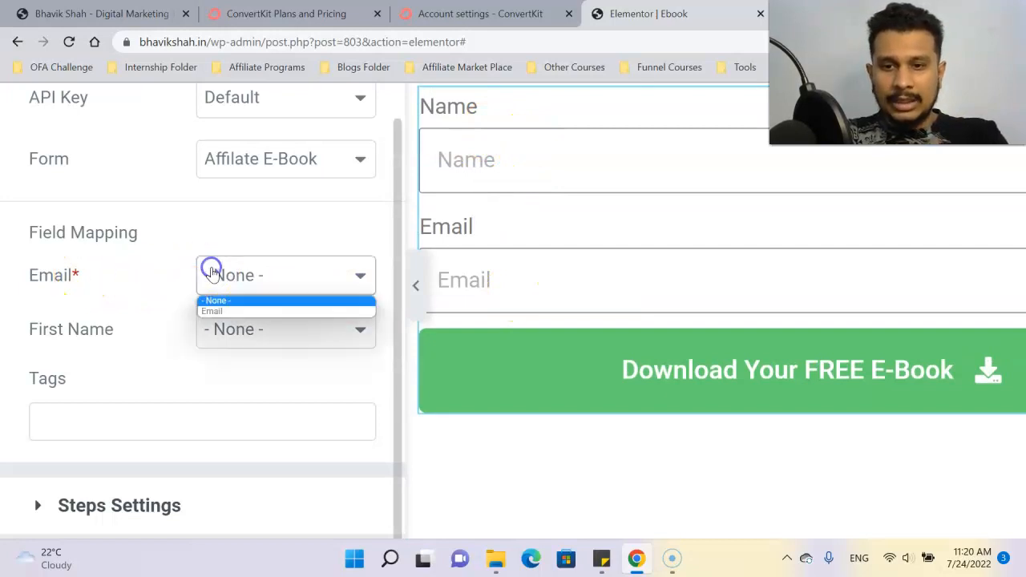
click(212, 312)
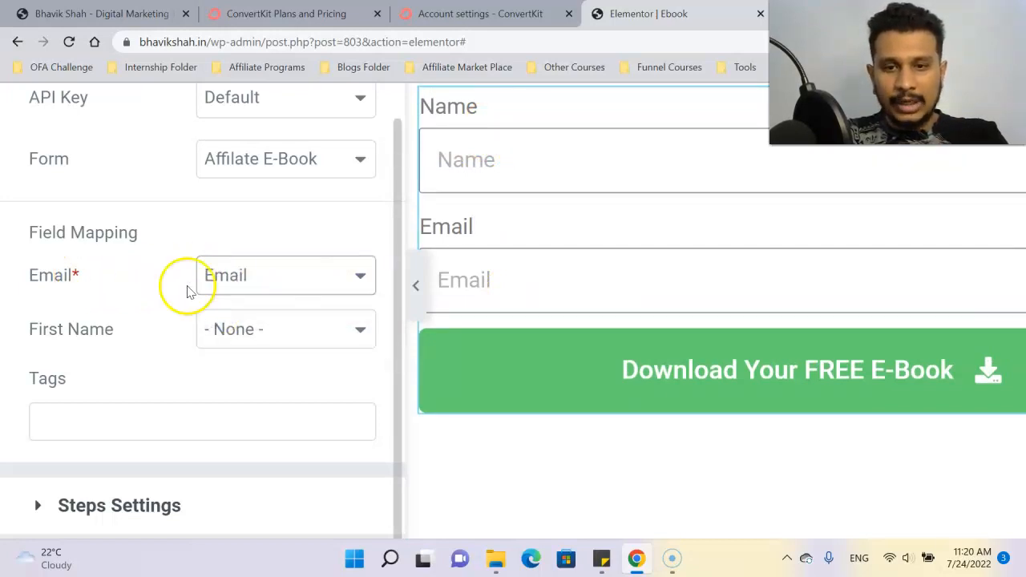
click(268, 328)
click(244, 367)
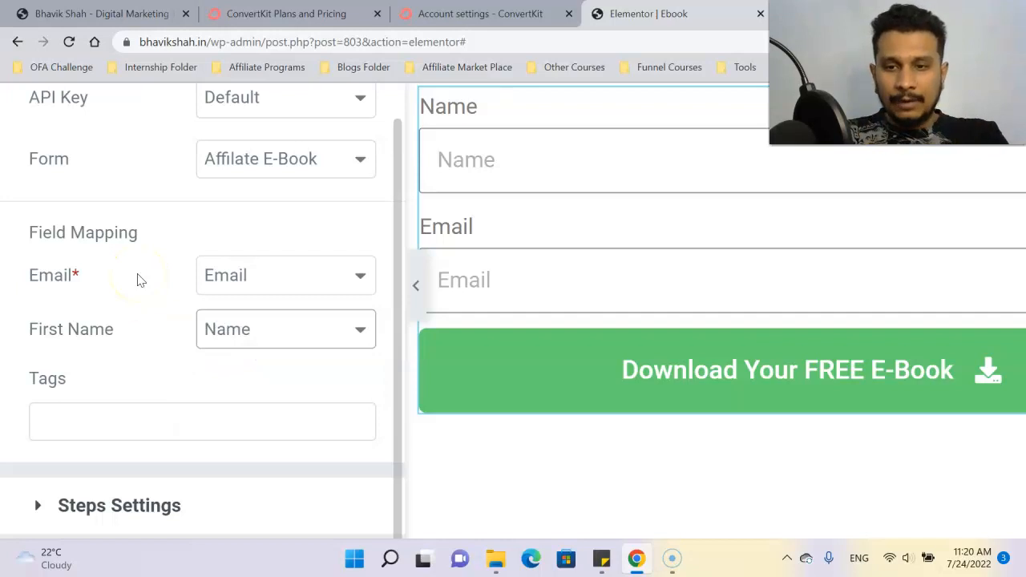
Step: Update the Ebook page to save the form's ConvertKit setup
key(ctrl+minus)
key(ctrl+minus)
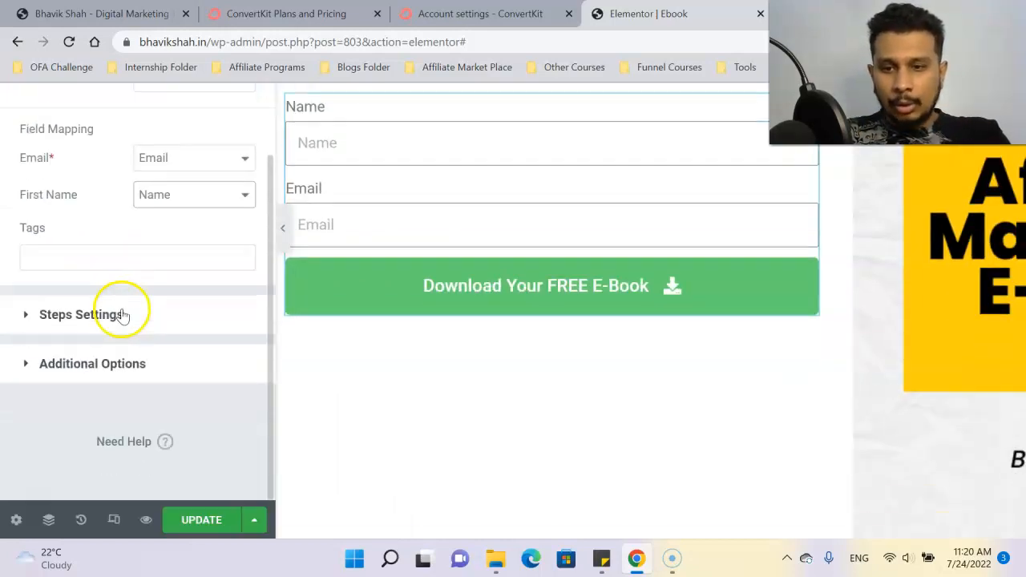
click(196, 520)
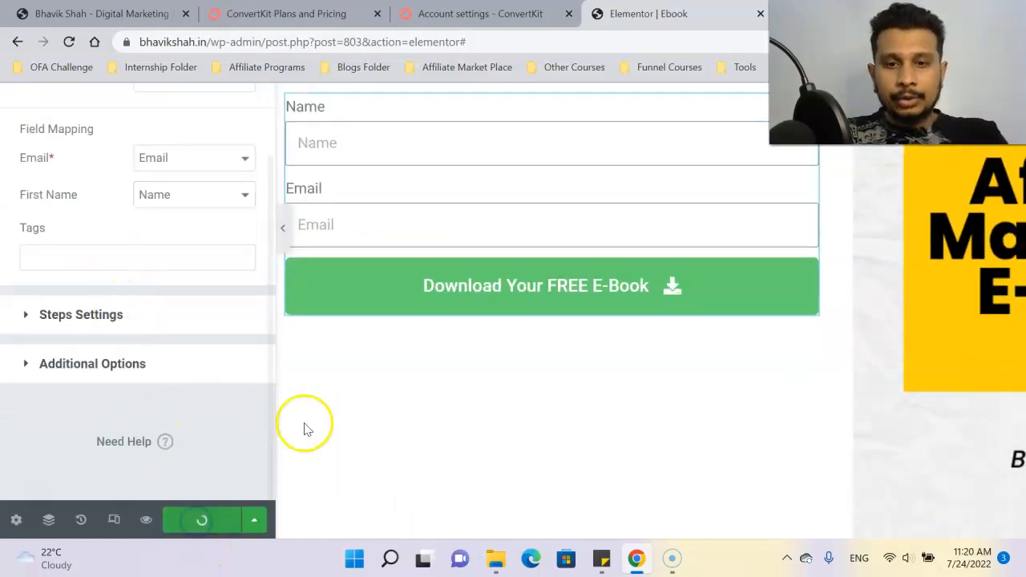
key(ctrl+minus)
key(ctrl+minus)
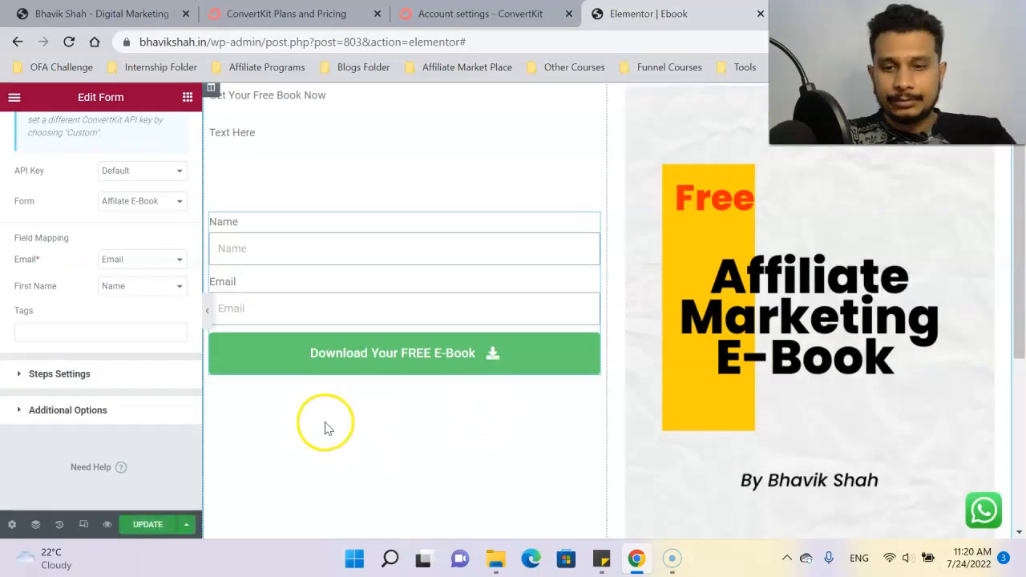
click(145, 524)
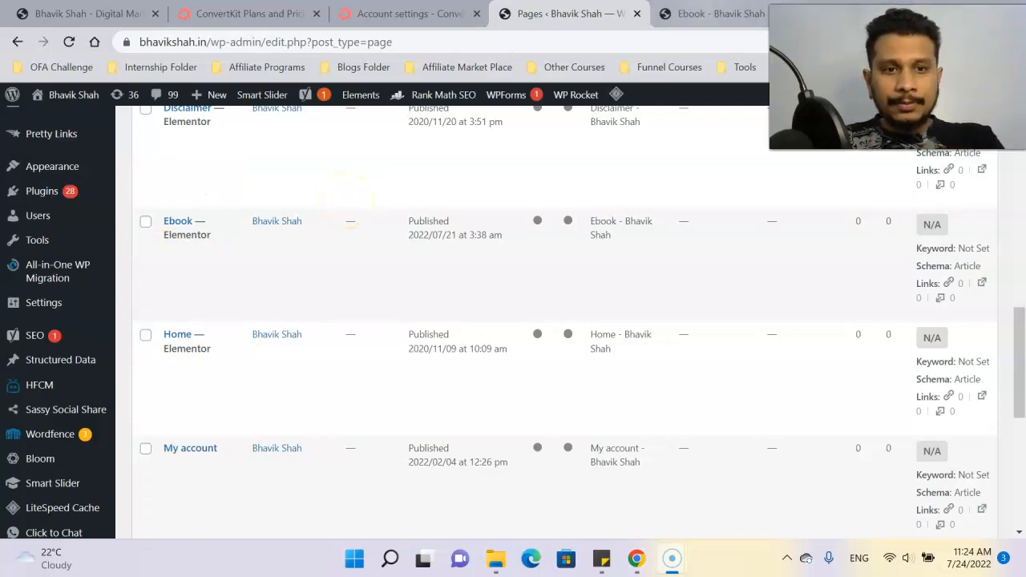
Step: On the published Ebook page, fill in the form's name and e-mail fields and submit it as a test
key(ctrl+Tab)
scroll(351, 301, down, 1)
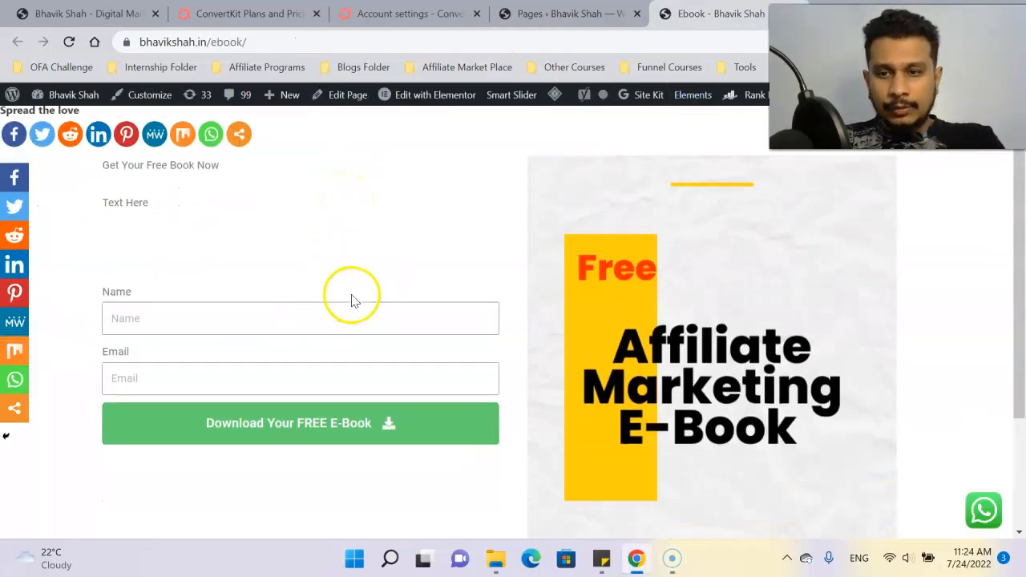
click(223, 317)
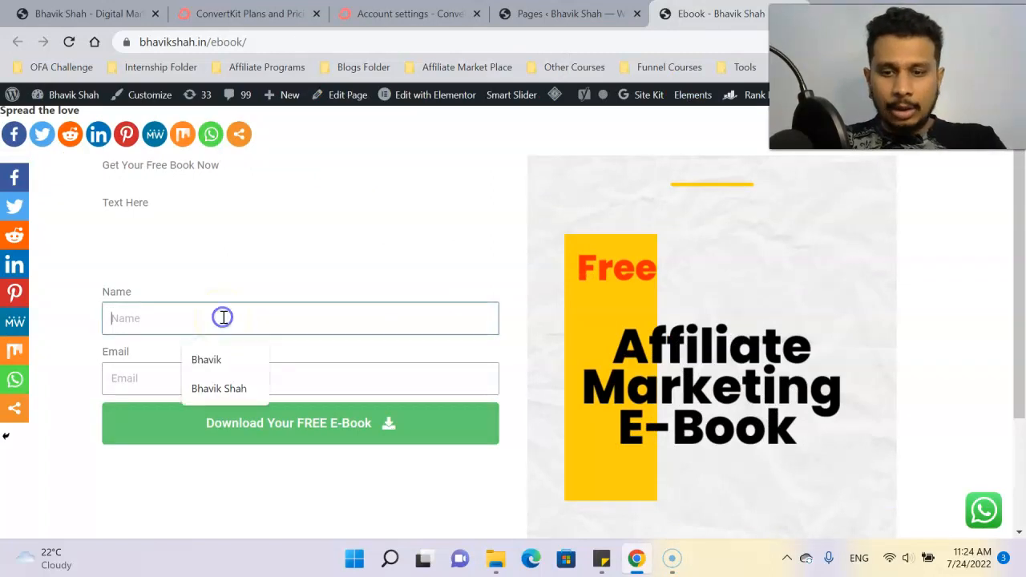
click(221, 361)
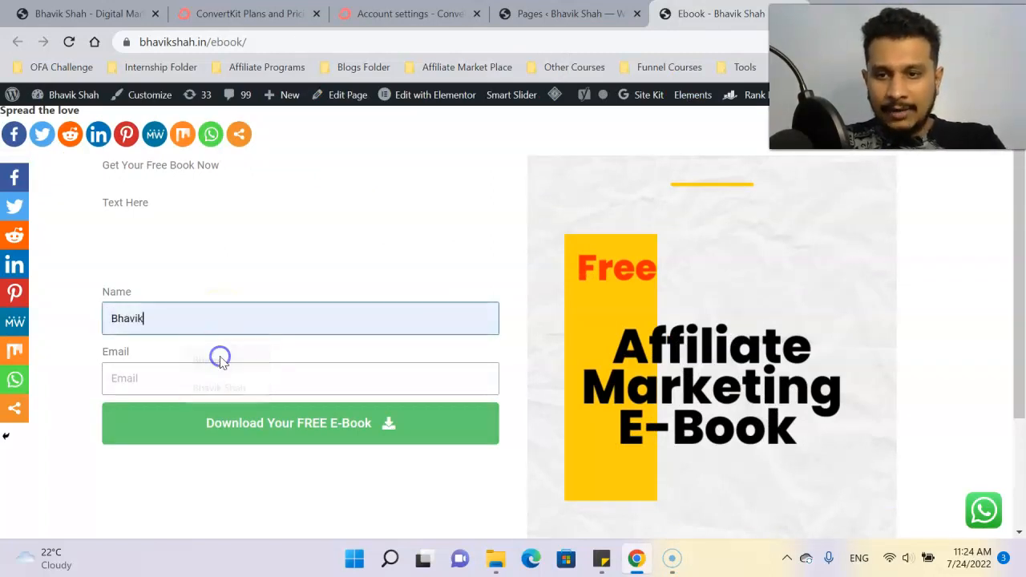
click(203, 372)
click(233, 416)
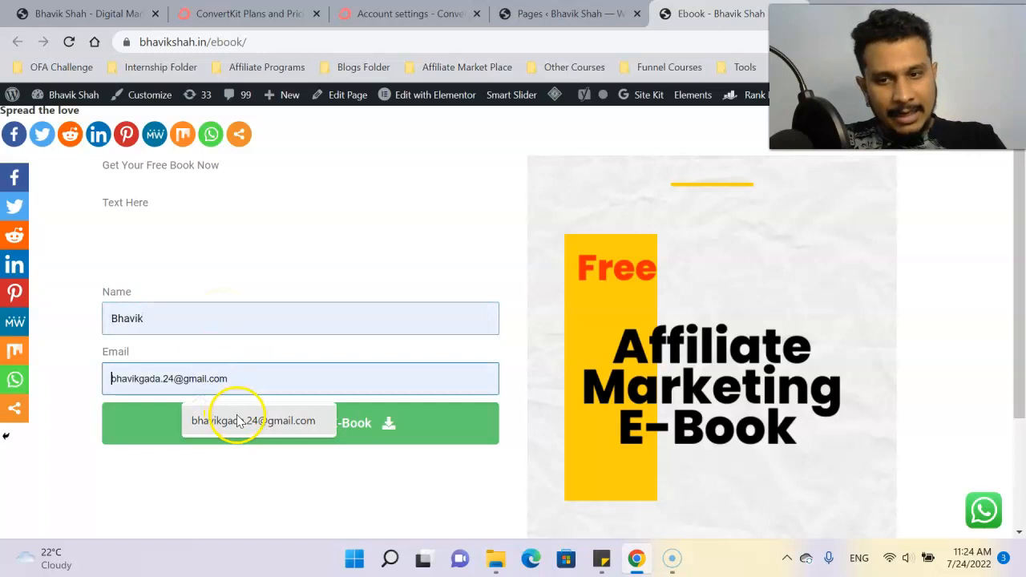
click(306, 429)
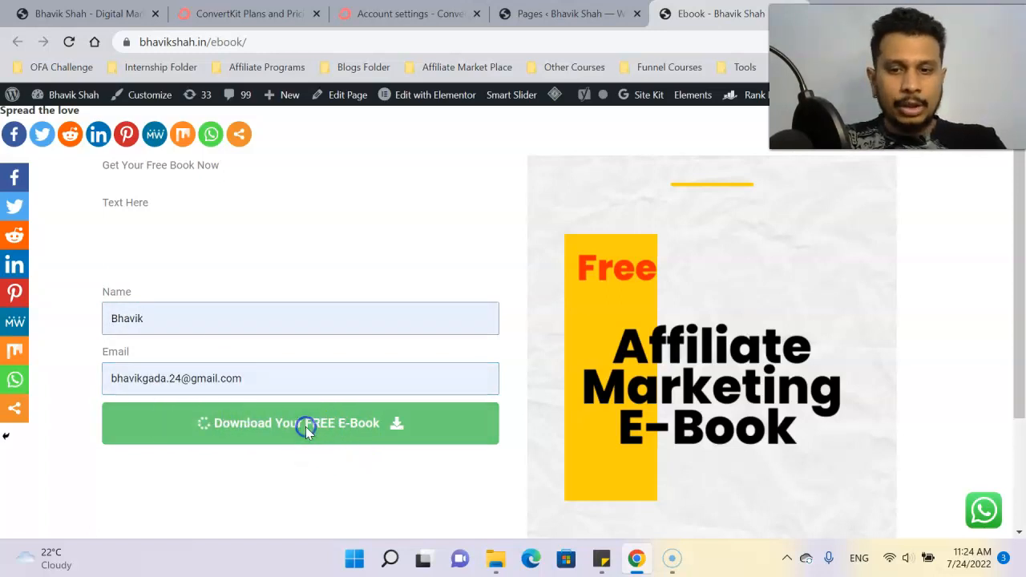
scroll(305, 433, down, 1)
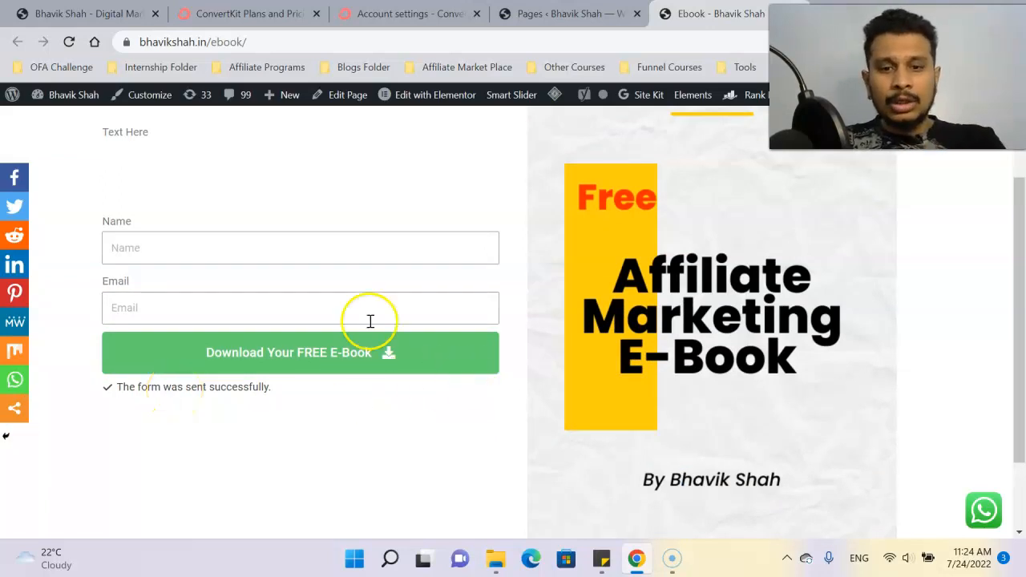
Step: Switch to ConvertKit and open the reports of the Affilate E-Book form
click(399, 22)
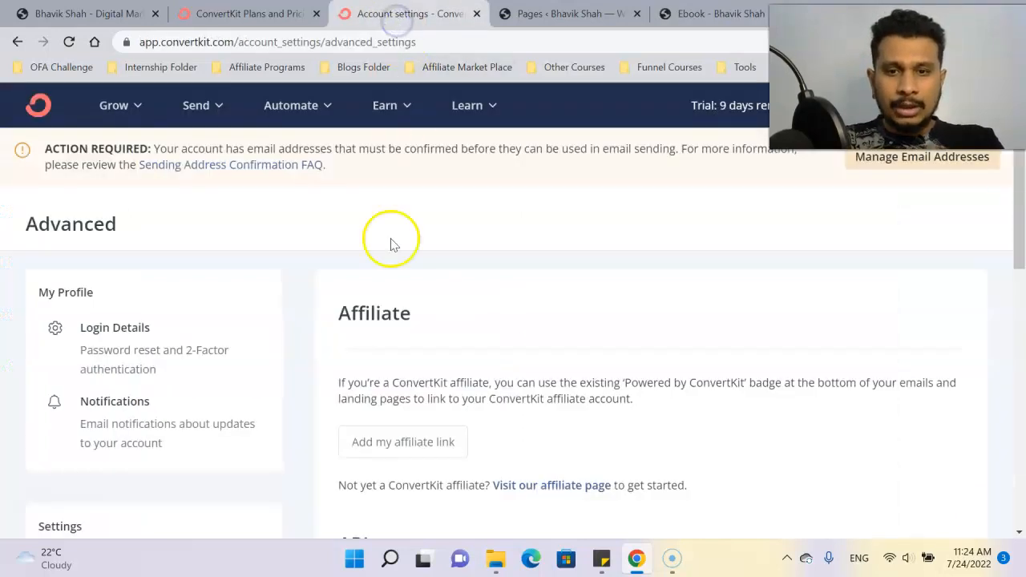
click(41, 106)
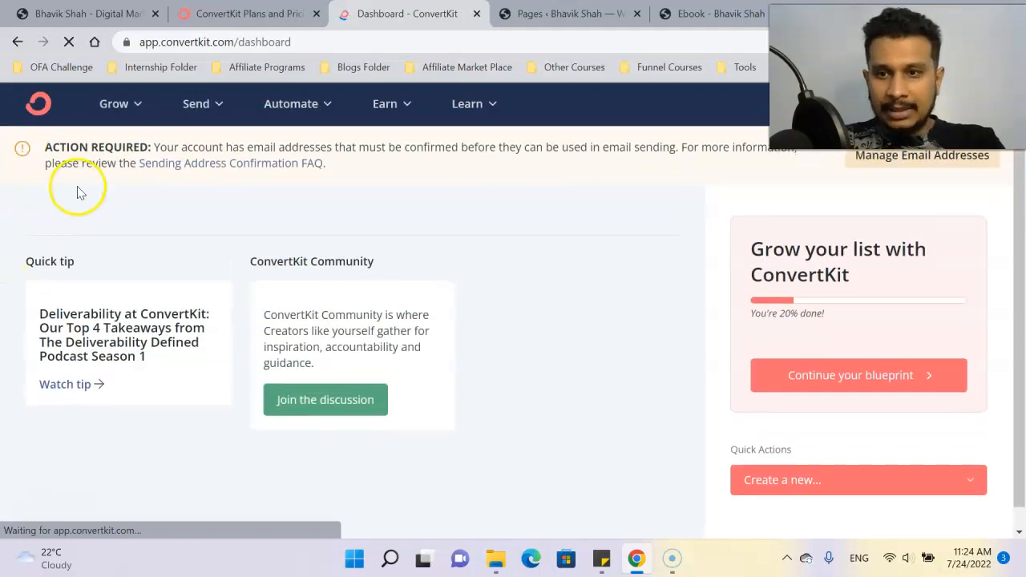
click(120, 111)
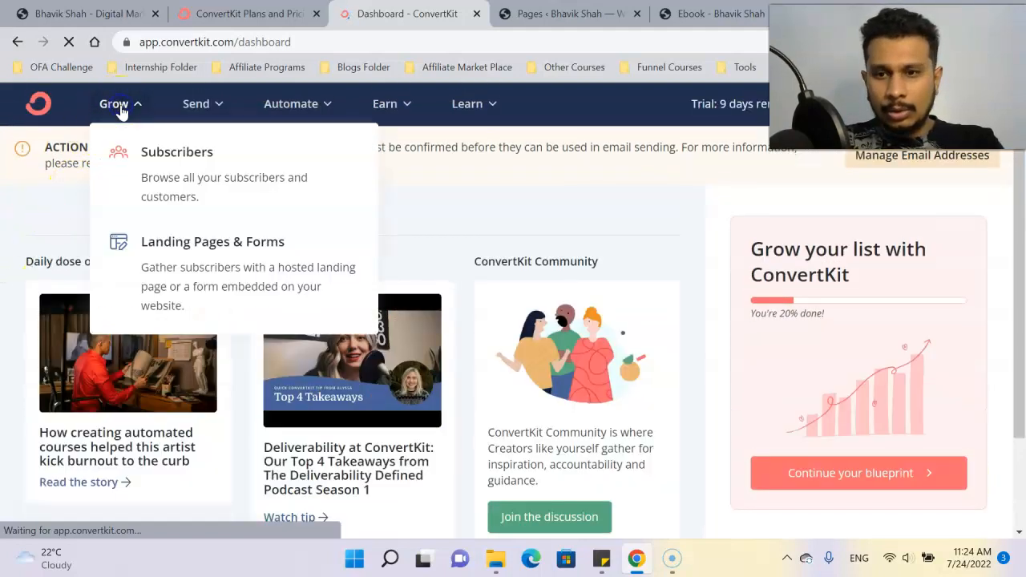
click(191, 254)
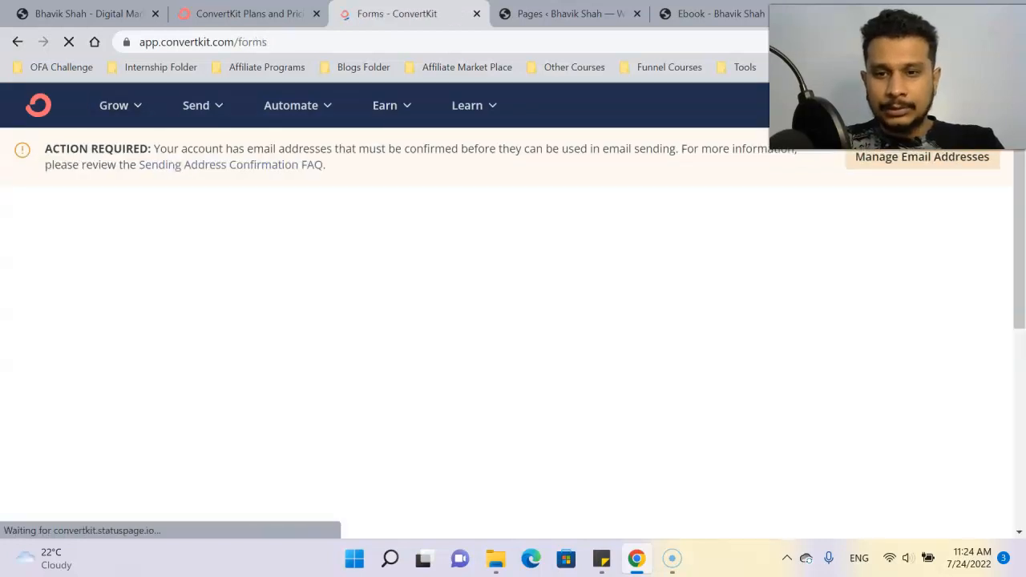
scroll(513, 313, down, 5)
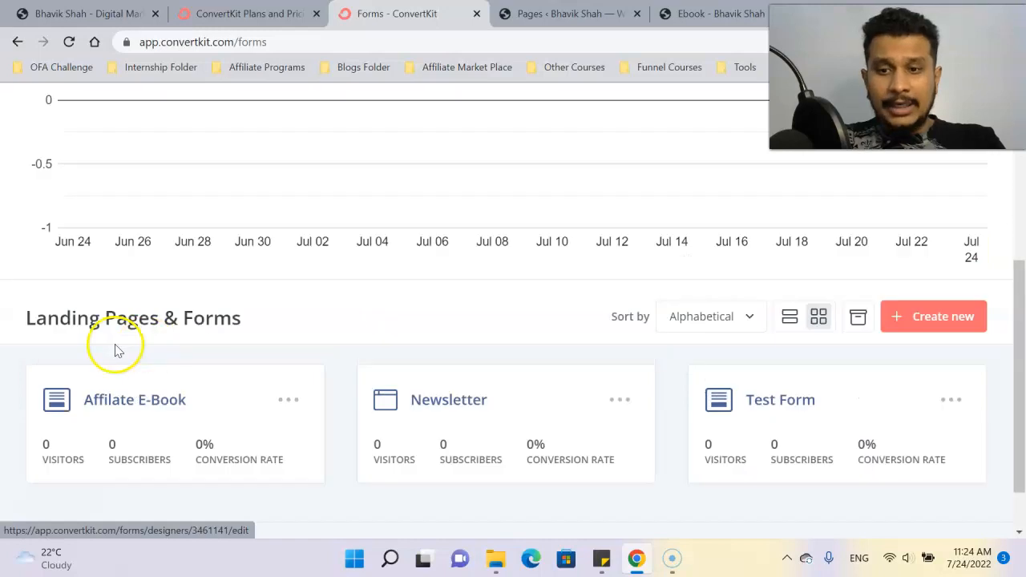
scroll(134, 359, down, 2)
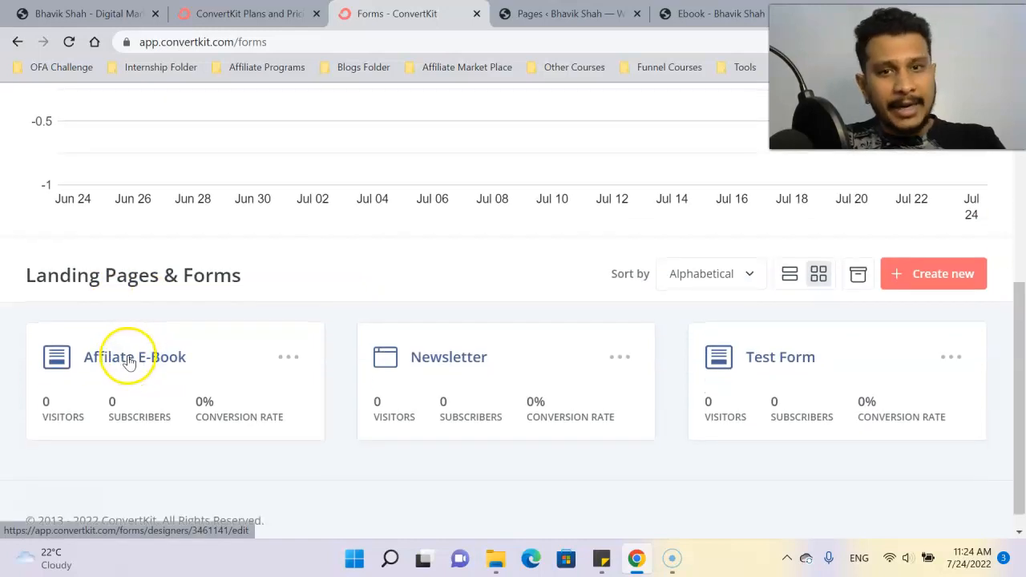
click(130, 358)
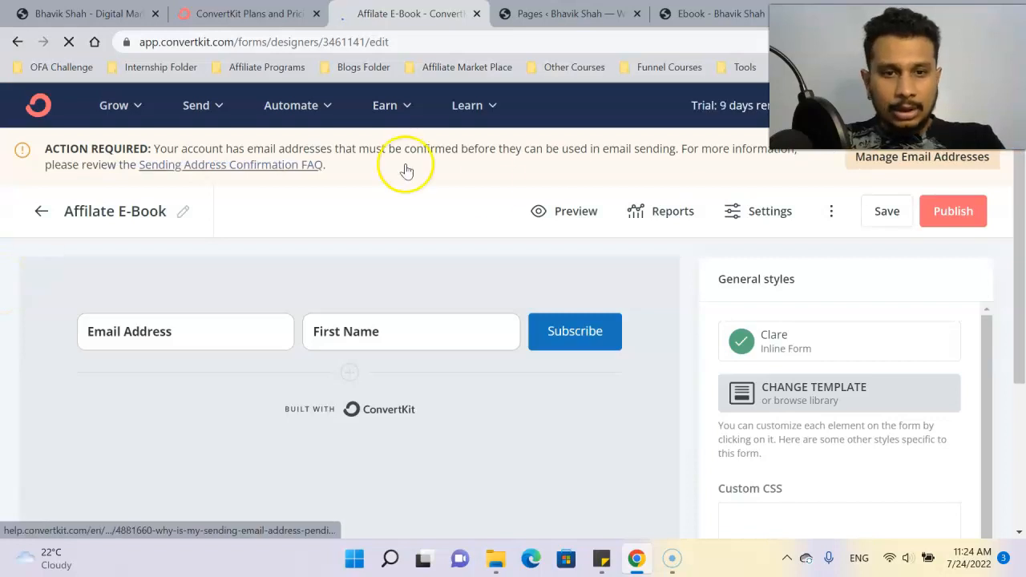
click(657, 214)
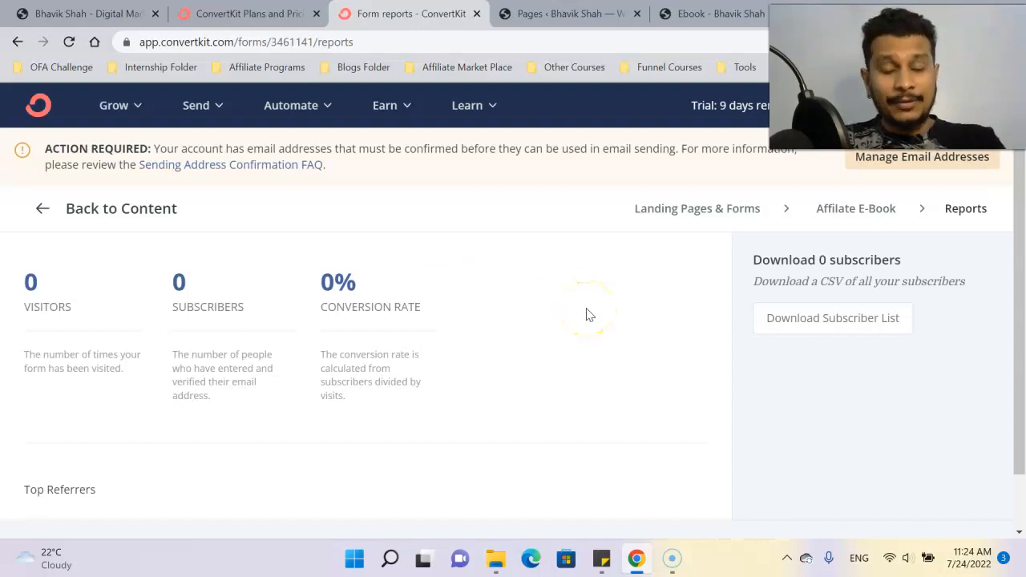
Step: Check the form's subscriber list for the test submission, filtering by Unconfirmed Subscribers and by Confirmed Subscribers
click(179, 289)
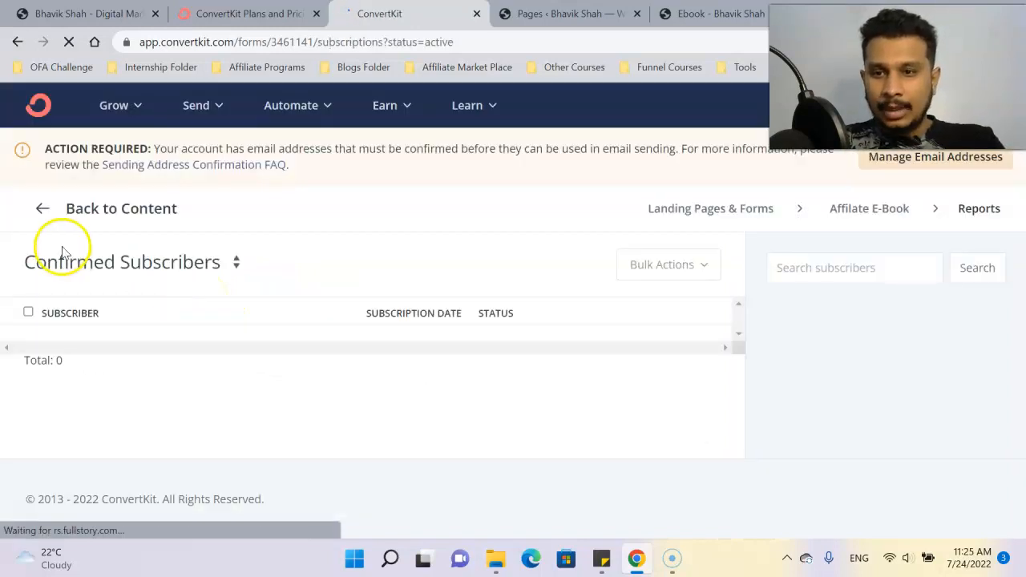
click(128, 263)
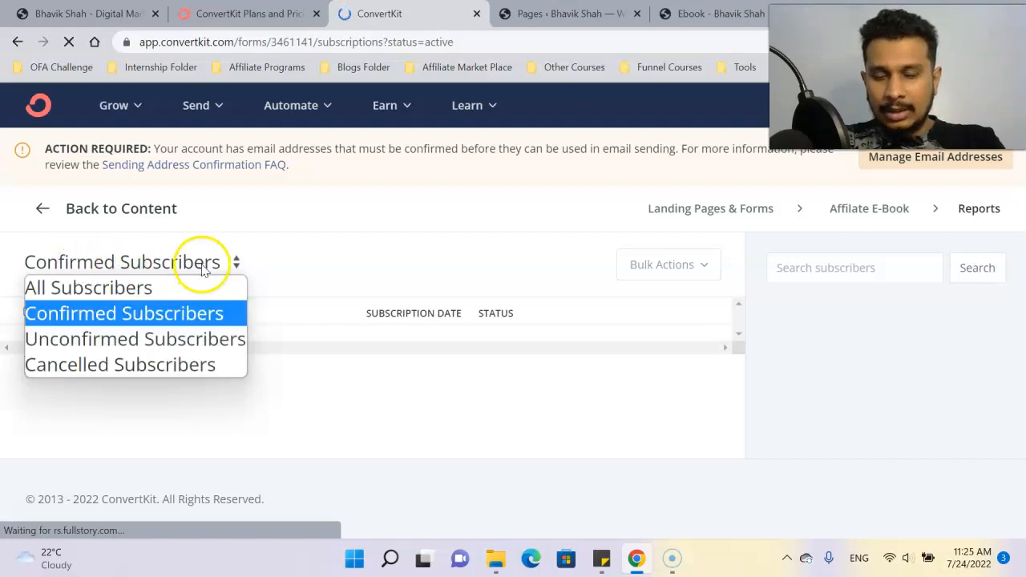
click(139, 340)
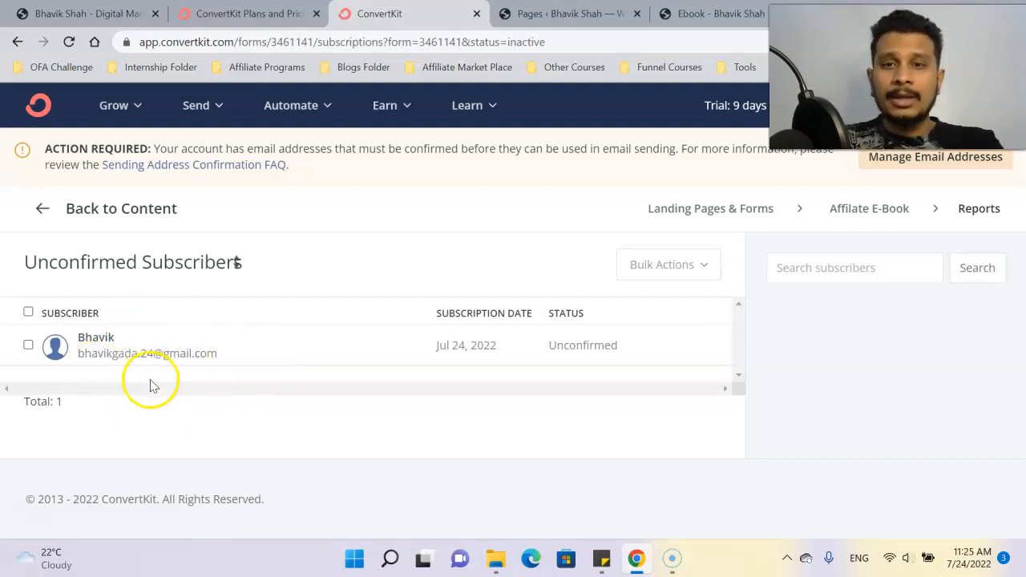
click(101, 266)
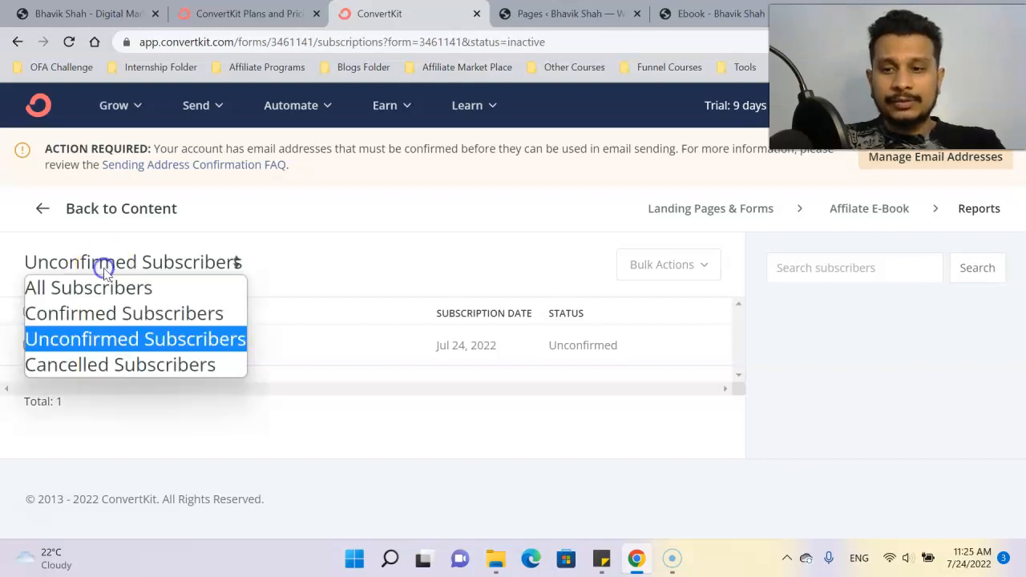
click(87, 313)
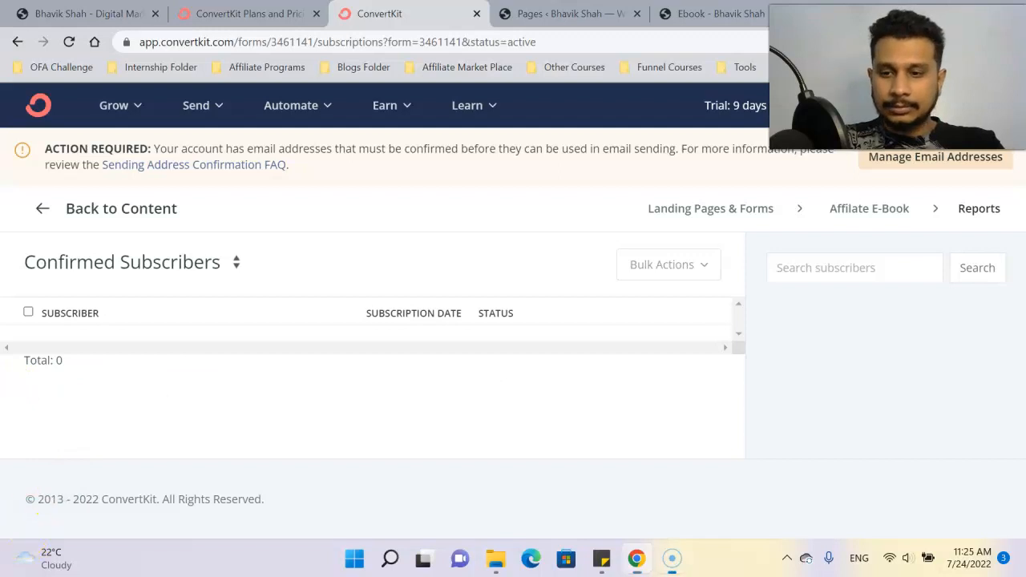
Step: Create a new email sequence named "Affiliate E-Book"
click(200, 112)
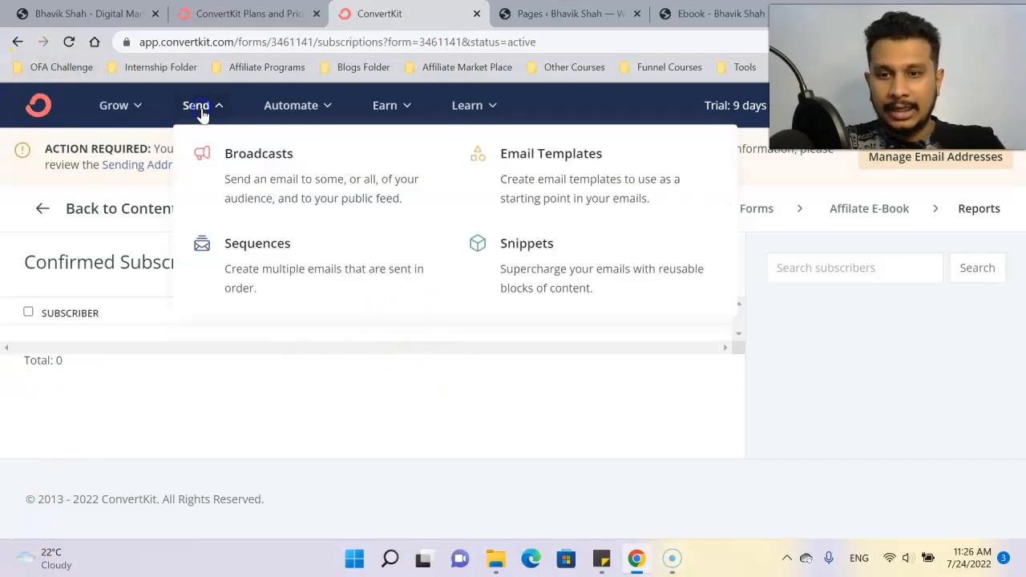
click(257, 240)
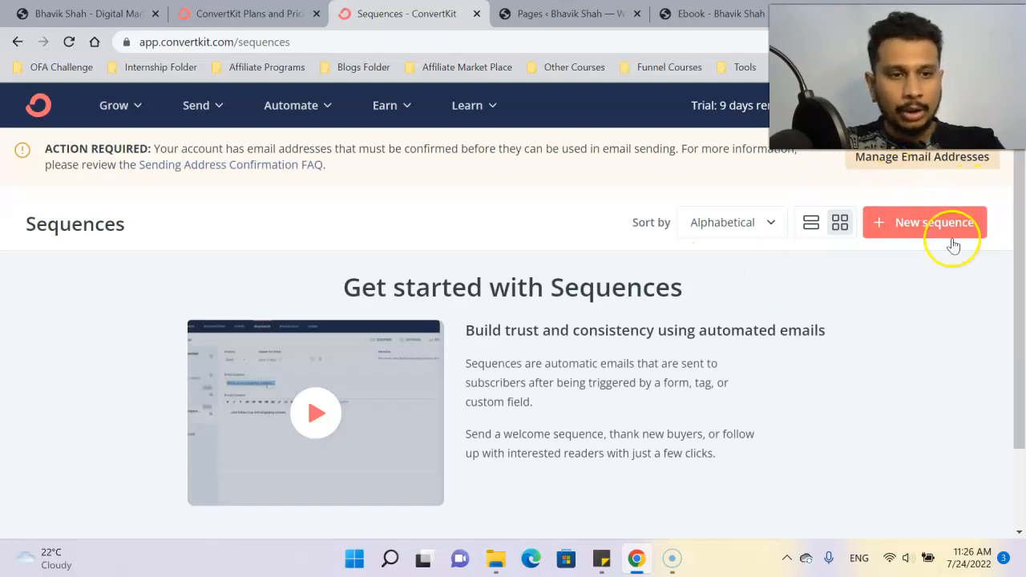
click(939, 275)
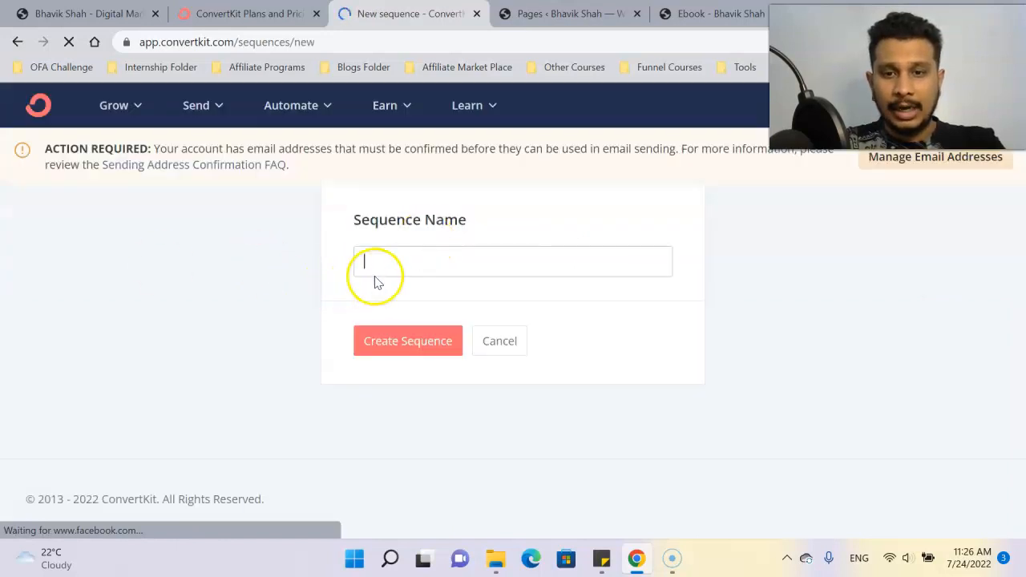
click(391, 263)
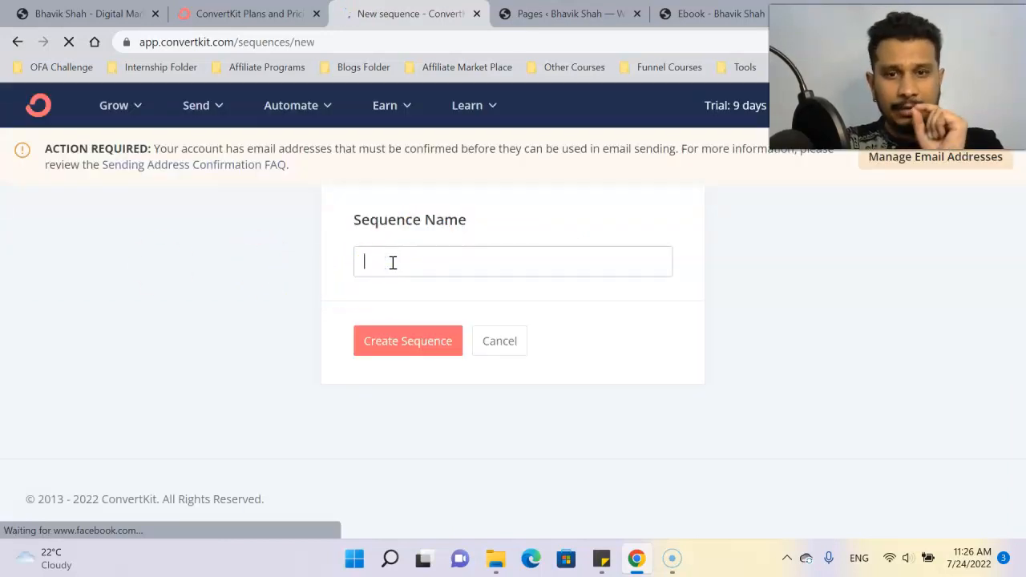
text(Affiliate E-Book)
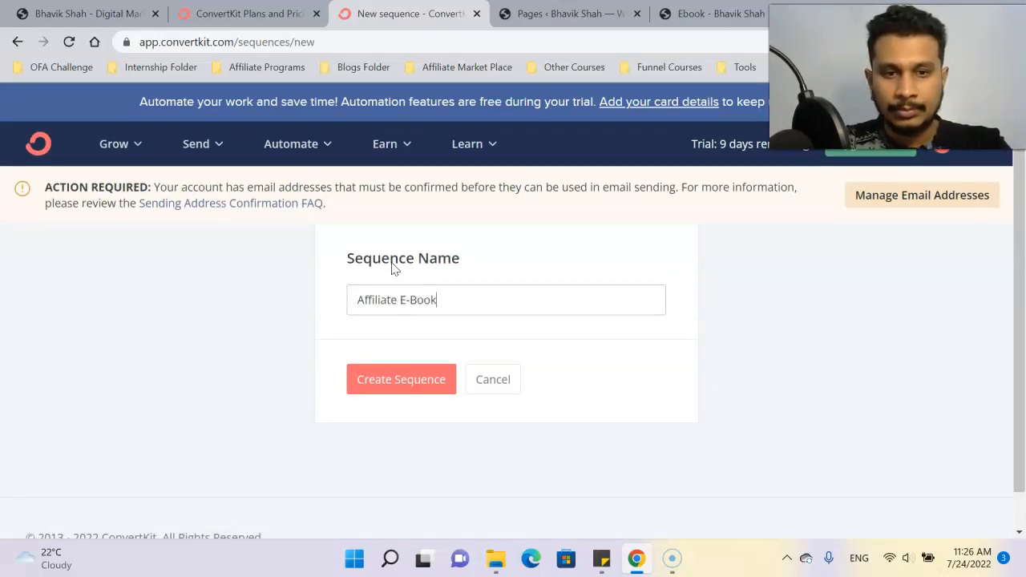
click(392, 380)
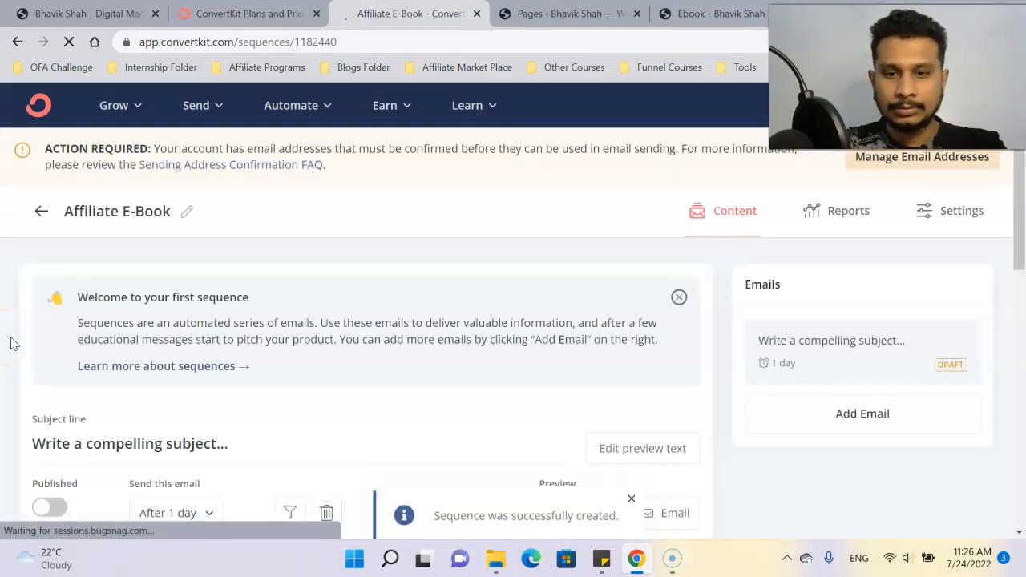
Step: Set the sequence's first email to send immediately, with a delay of 0 days after the last email
scroll(10, 343, down, 2)
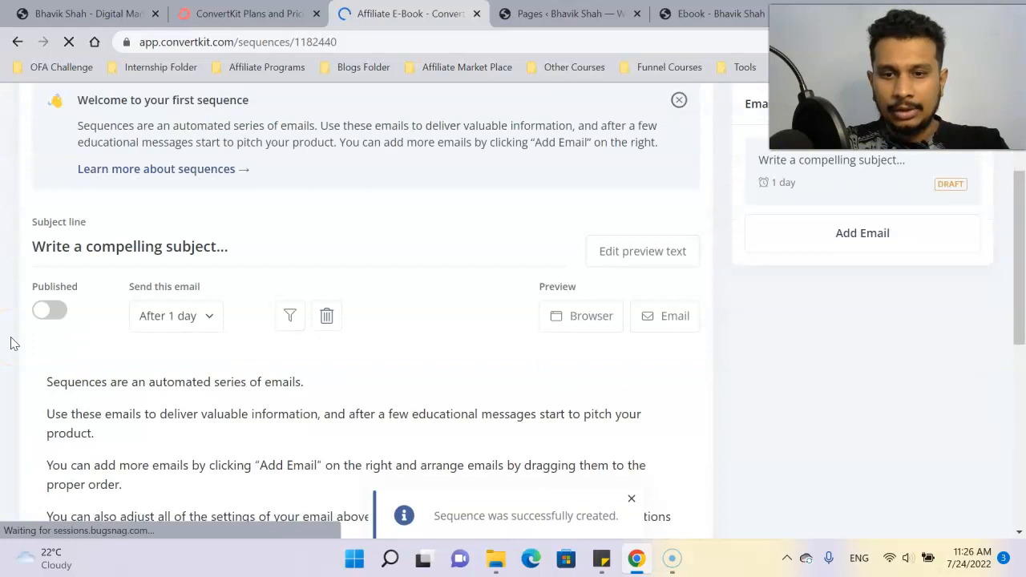
scroll(11, 343, down, 3)
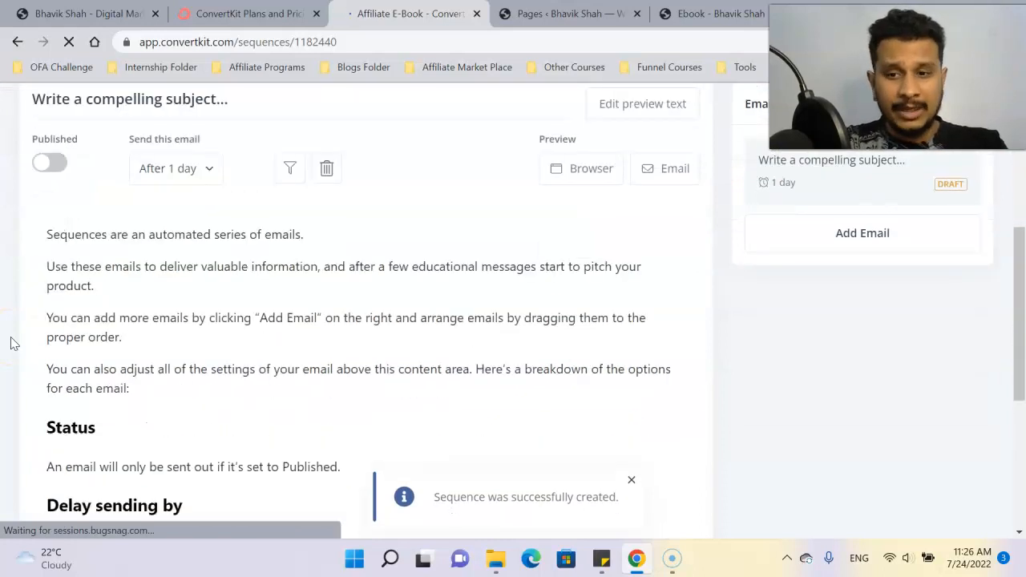
scroll(207, 361, down, 5)
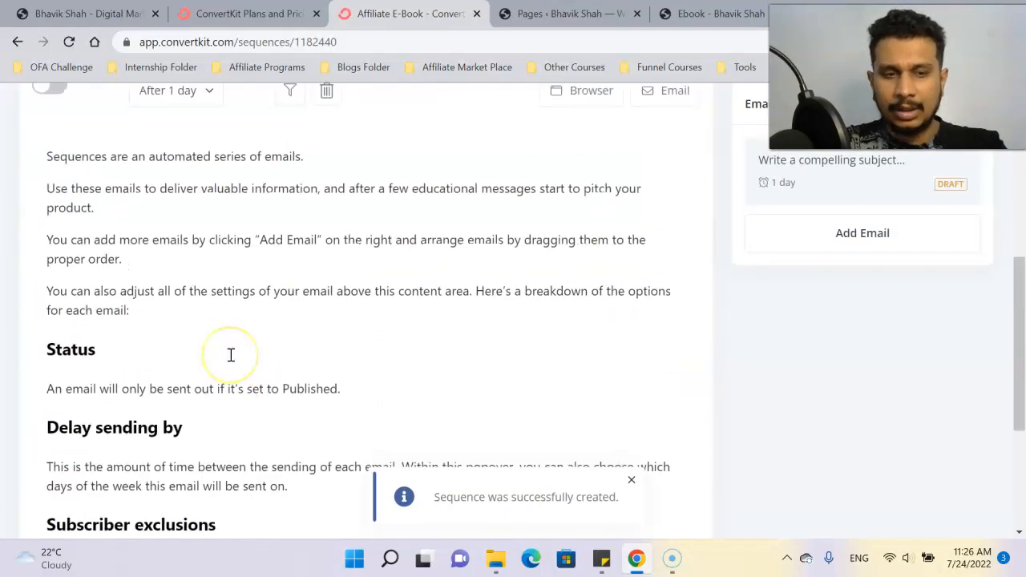
scroll(230, 361, up, 10)
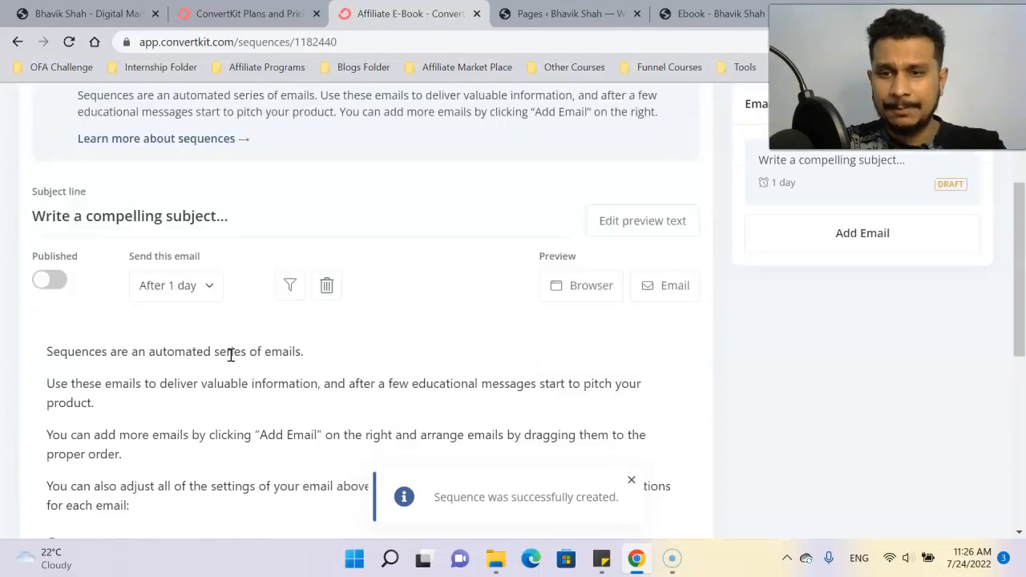
scroll(230, 360, down, 1)
scroll(187, 351, down, 1)
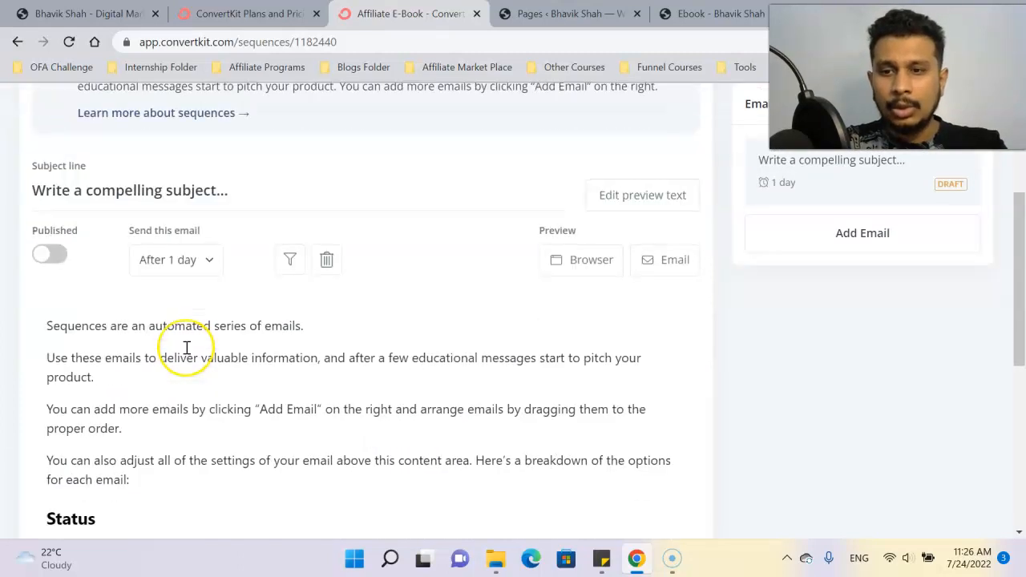
click(192, 267)
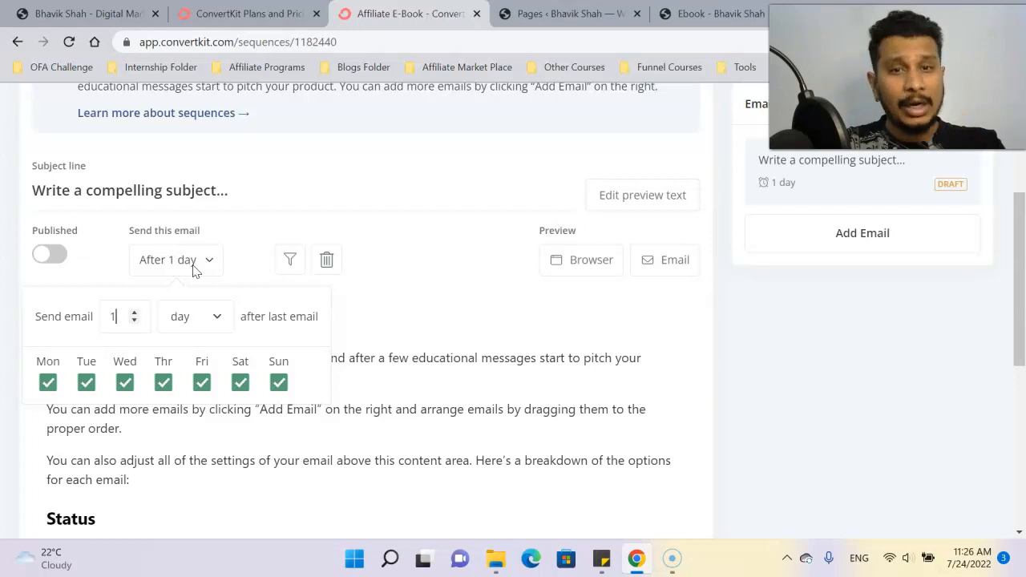
key(BackSpace)
text(0)
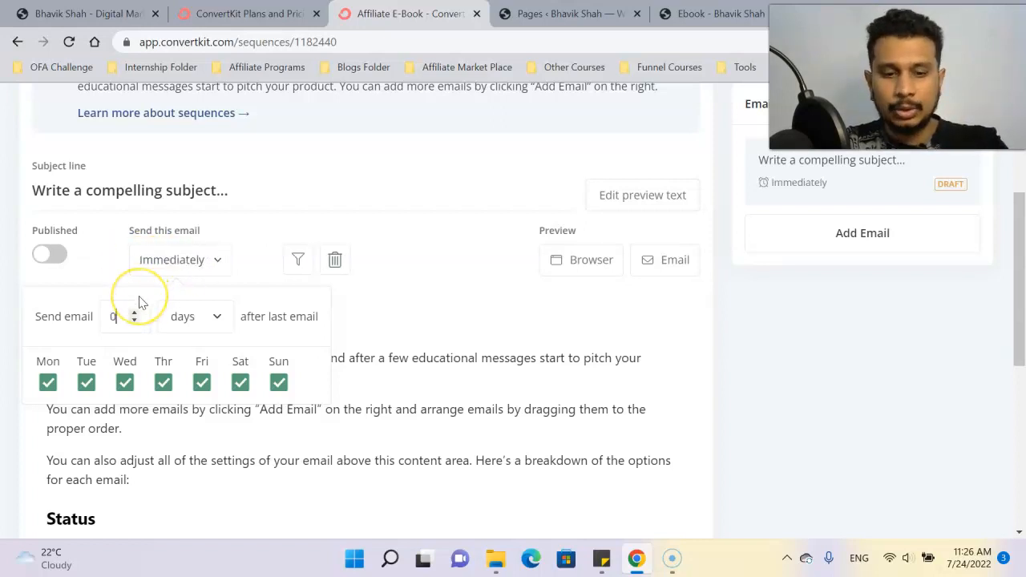
click(135, 298)
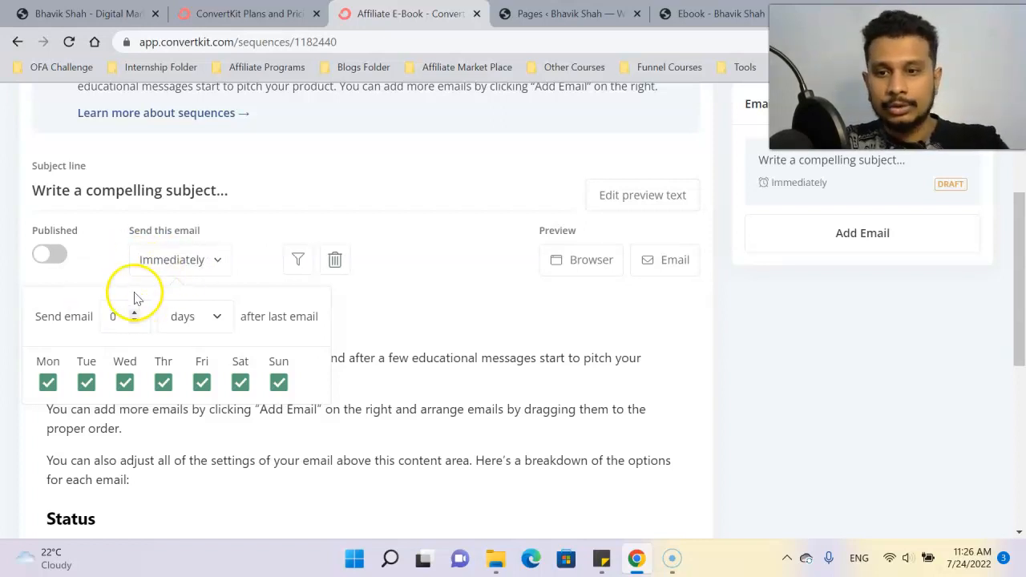
click(16, 321)
click(508, 368)
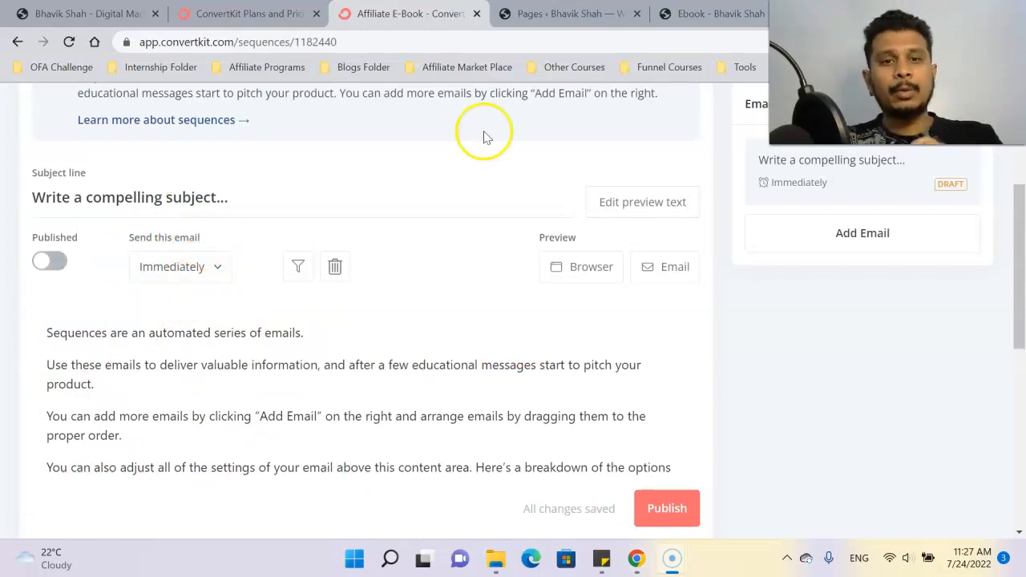
Step: Replace the first email's placeholder subject line with "Thank You for Downloading your Free e-Book"
click(705, 13)
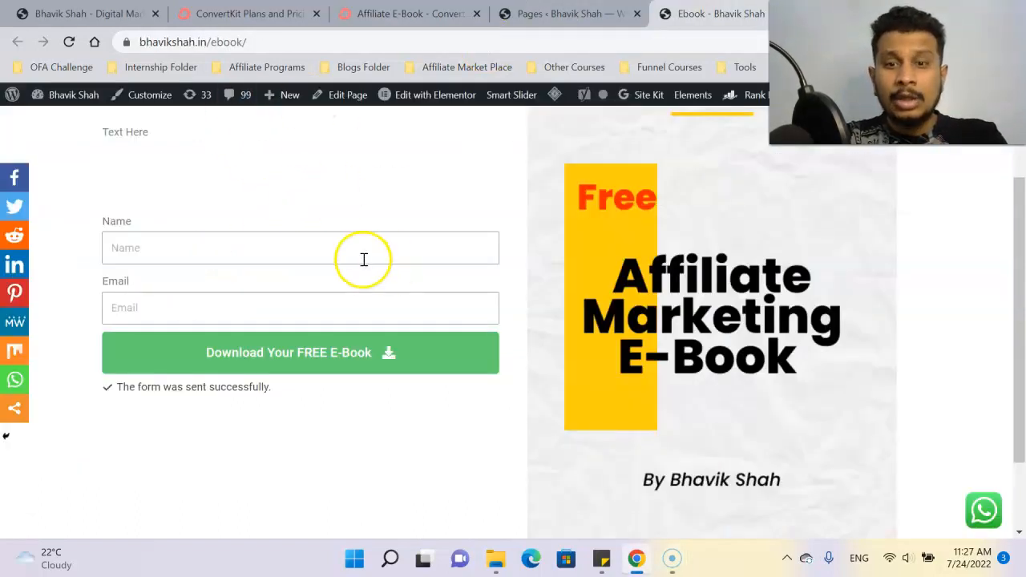
click(391, 13)
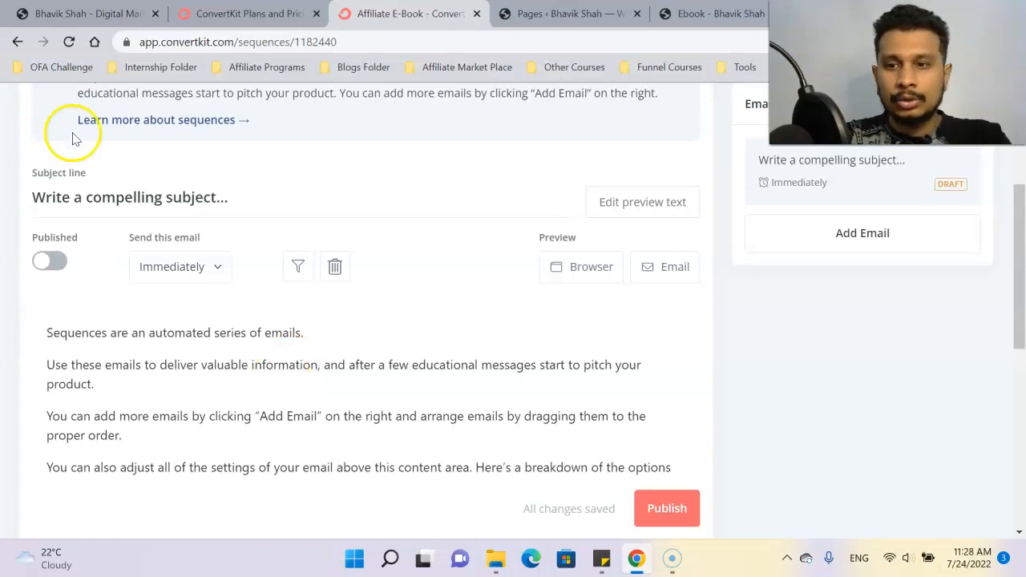
triple_click(101, 211)
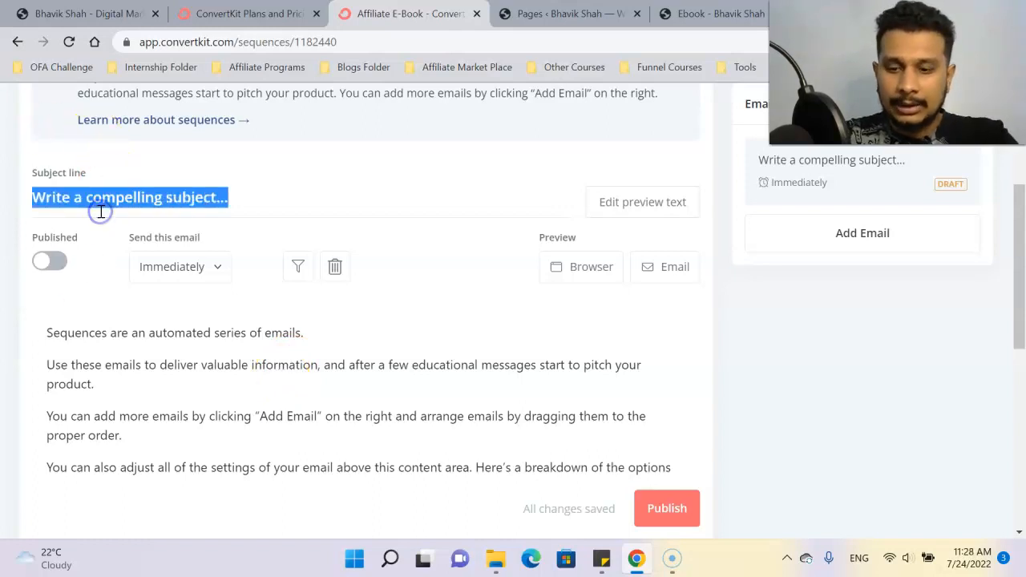
text(Thank YO)
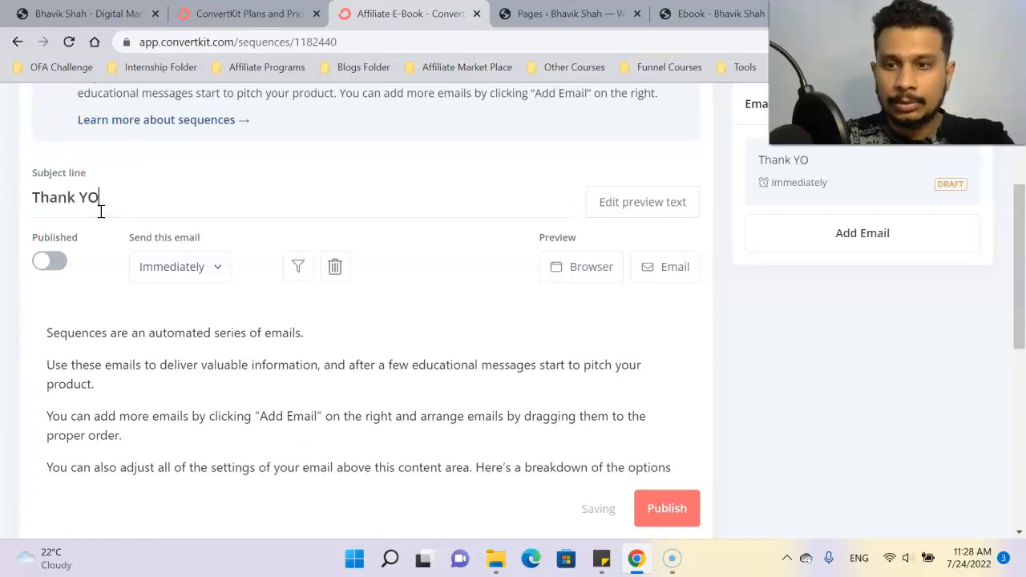
text(u)
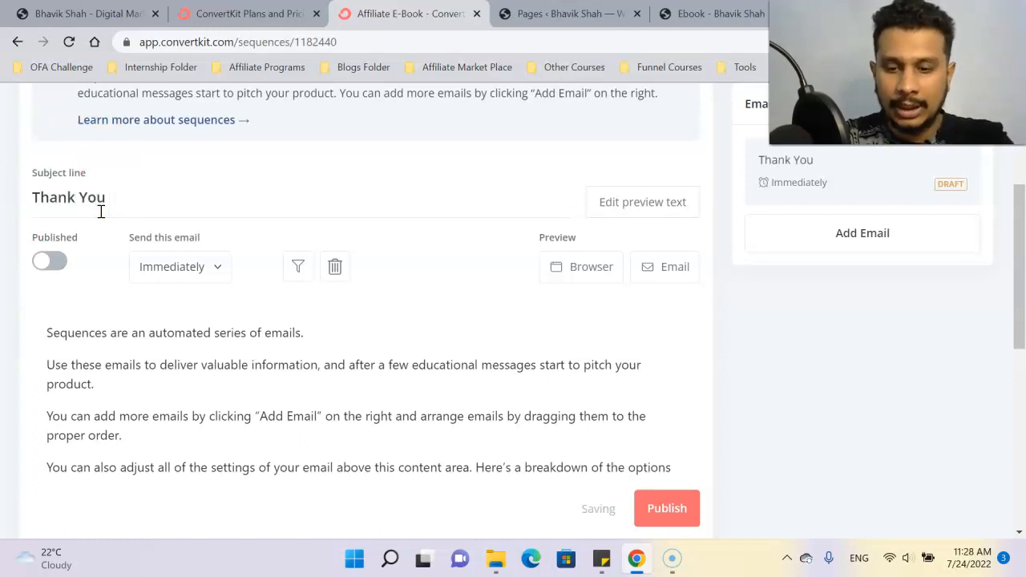
text(ou for Do)
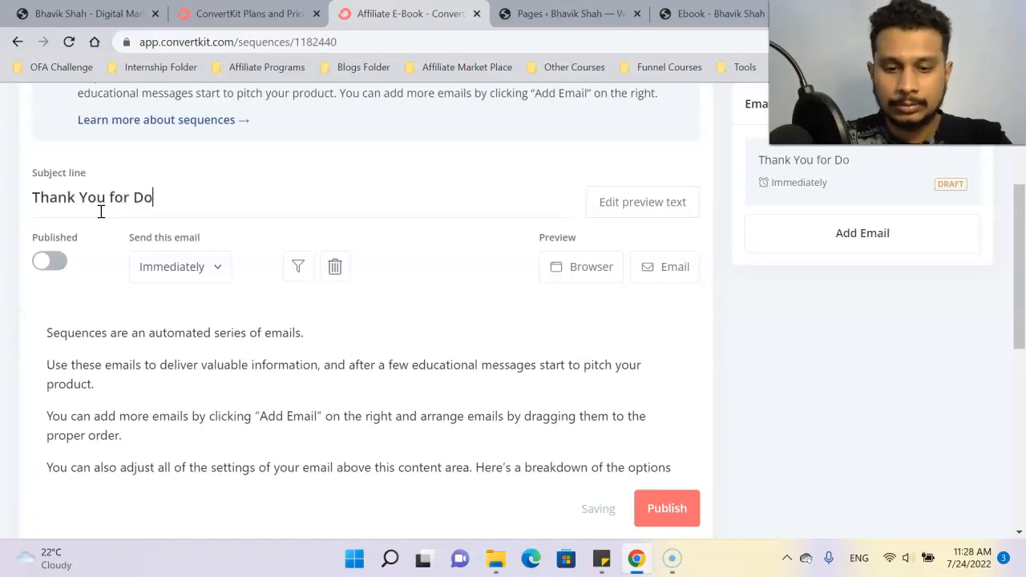
text(wnloading)
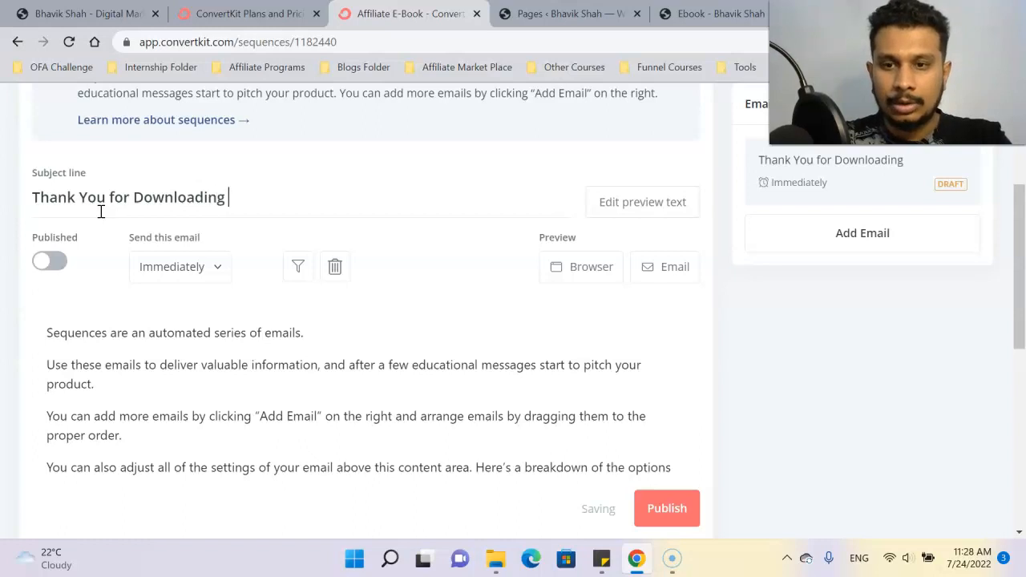
text( your Fe)
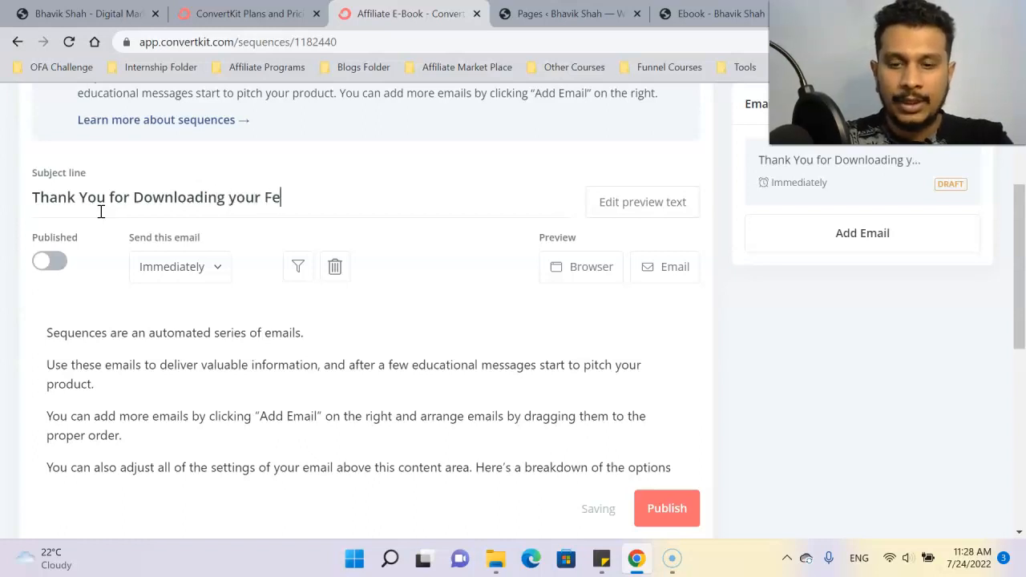
key(BackSpace)
text(ree)
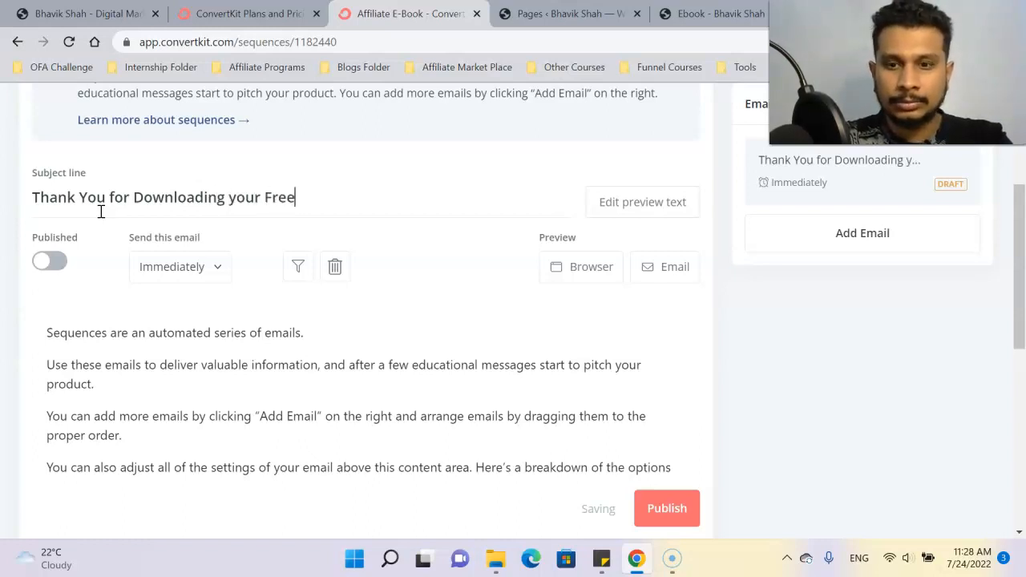
text( e-Book)
Step: Clear the email's placeholder body text and start the message with the greeting "Hi," followed by blank lines
click(164, 382)
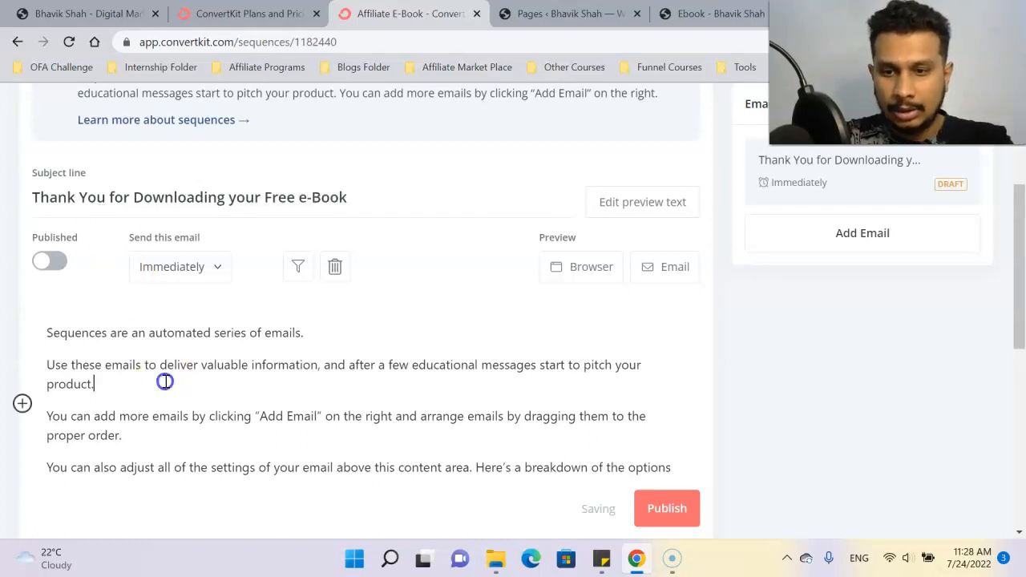
key(ctrl+a)
key(BackSpace)
text(Hi,)
key(Return)
key(Return)
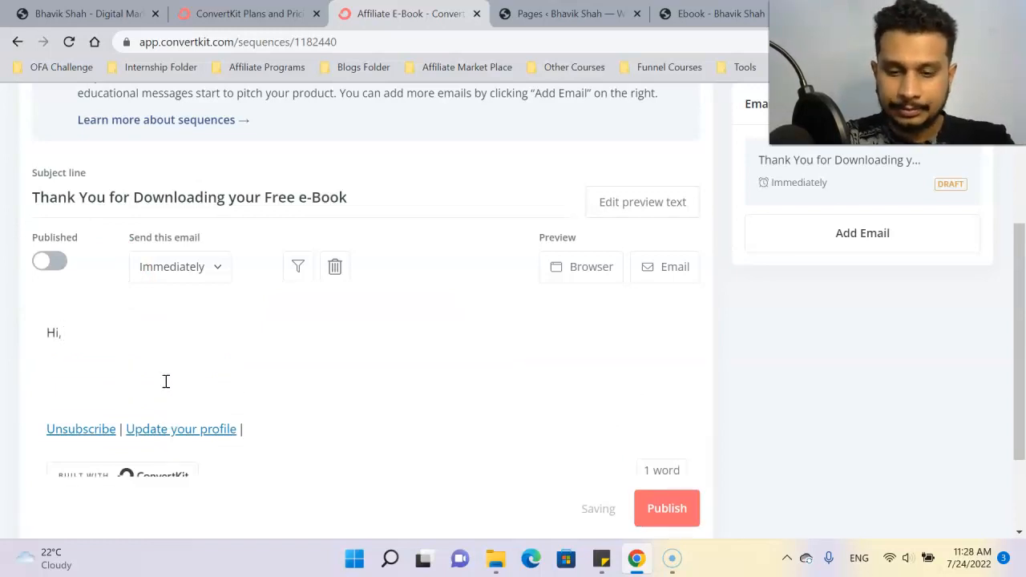
Step: Add the lines "Thank you for downloading the e-book." and "Download Here" below the greeting
text(Than)
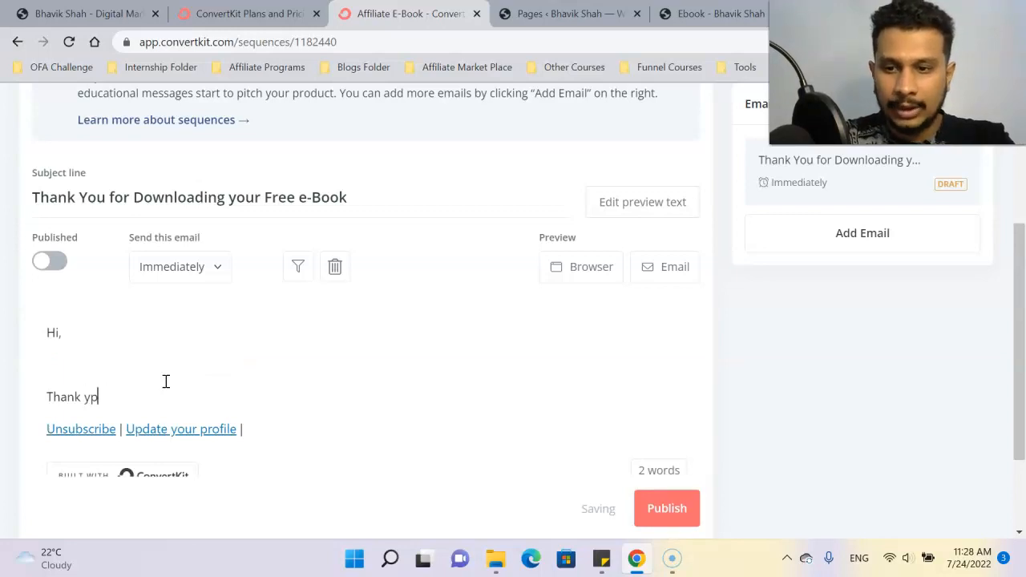
text(k you for )
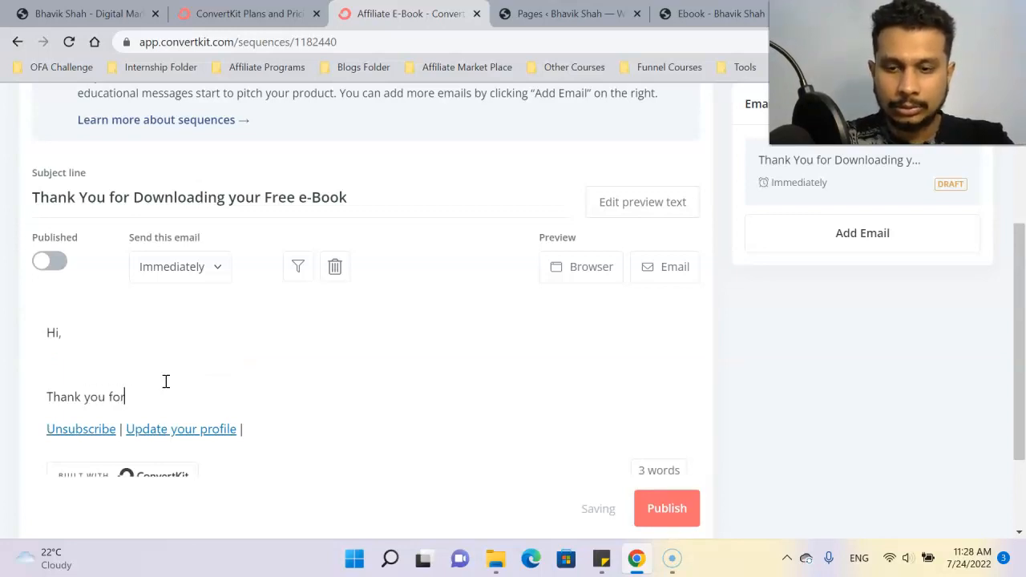
text(downloading the e-book. H)
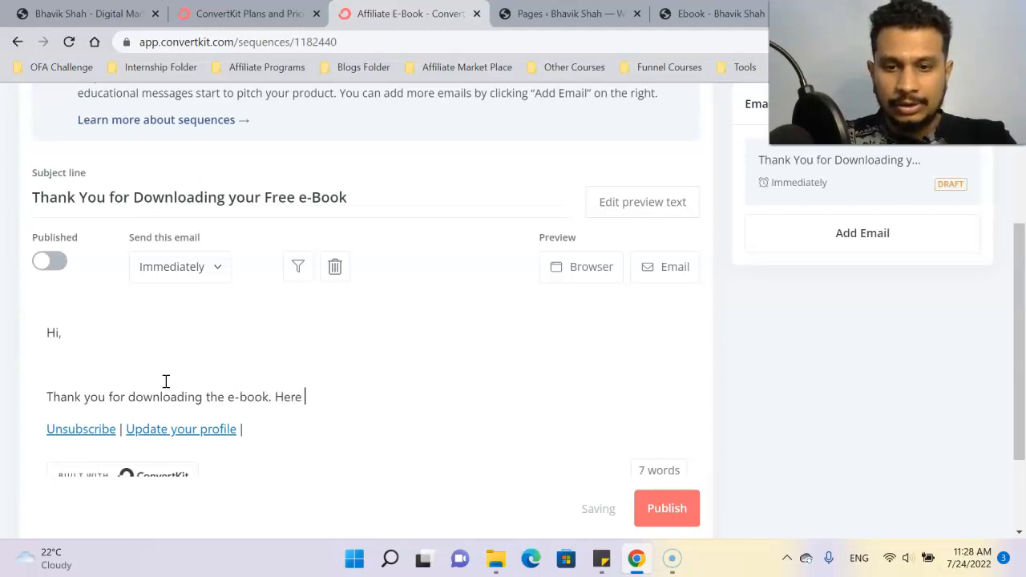
key(BackSpace)
key(Return)
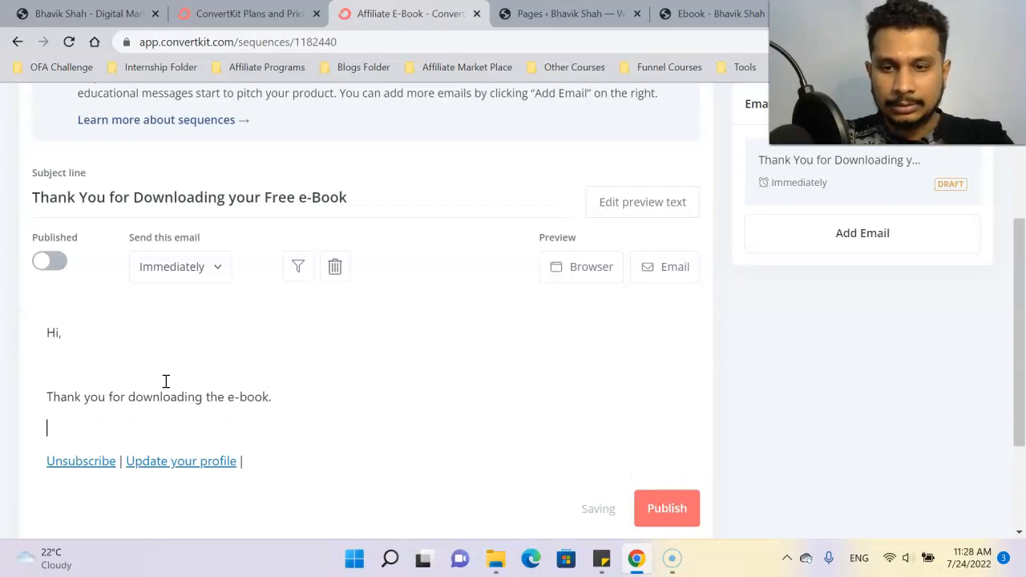
text(DOwl)
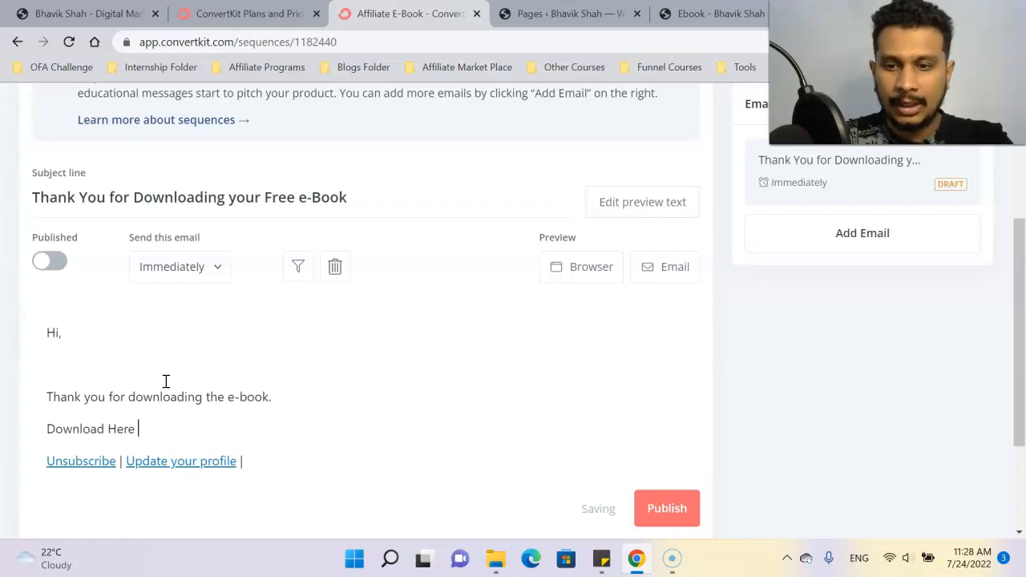
key(shift+Left)
key(shift+Left)
key(shift+Left)
key(shift+Left)
key(shift+Left)
key(shift+Left)
key(shift+Left)
key(shift+Left)
key(shift+Left)
key(shift+Left)
key(shift+Left)
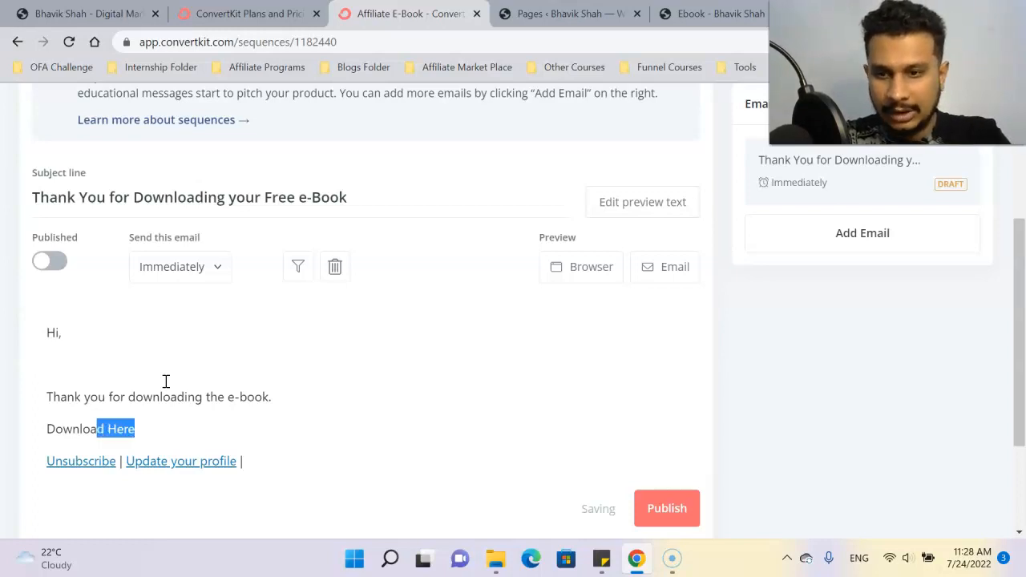
click(178, 406)
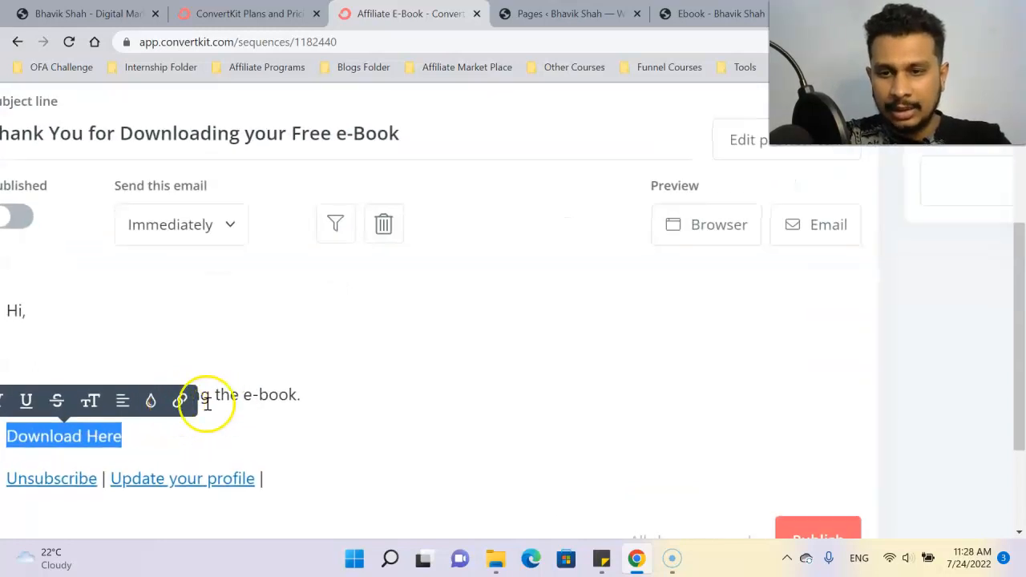
click(180, 404)
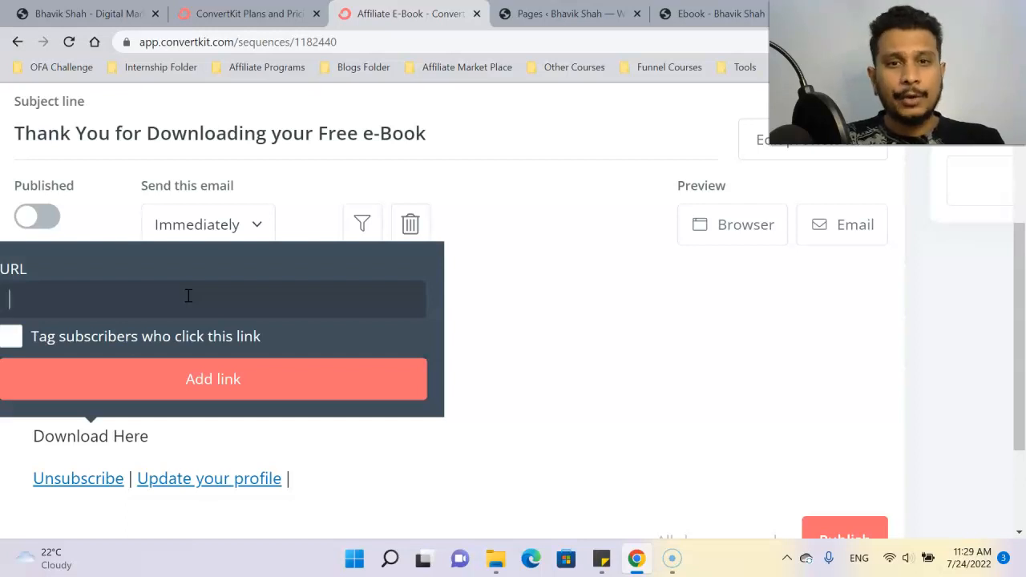
click(196, 297)
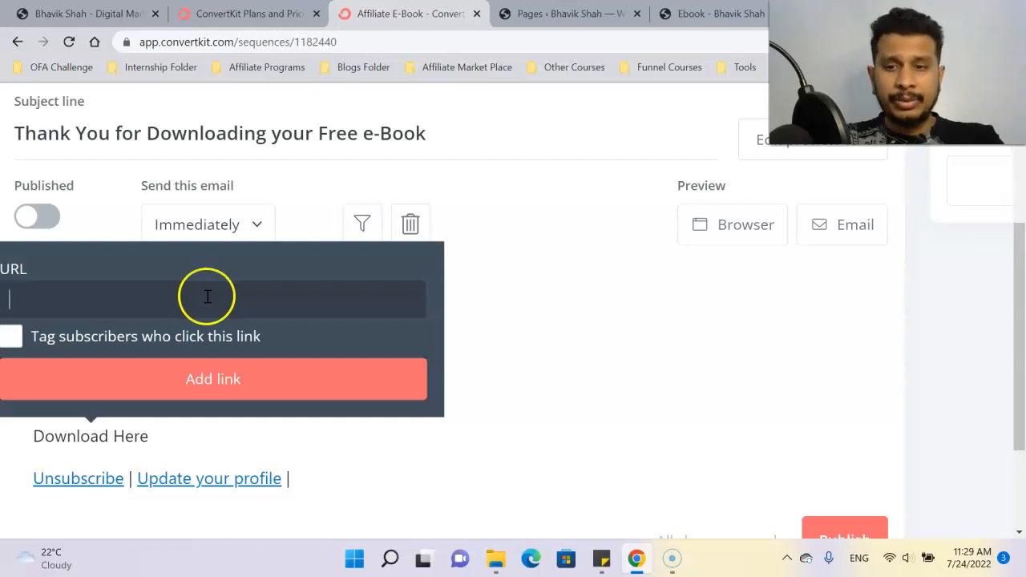
click(535, 328)
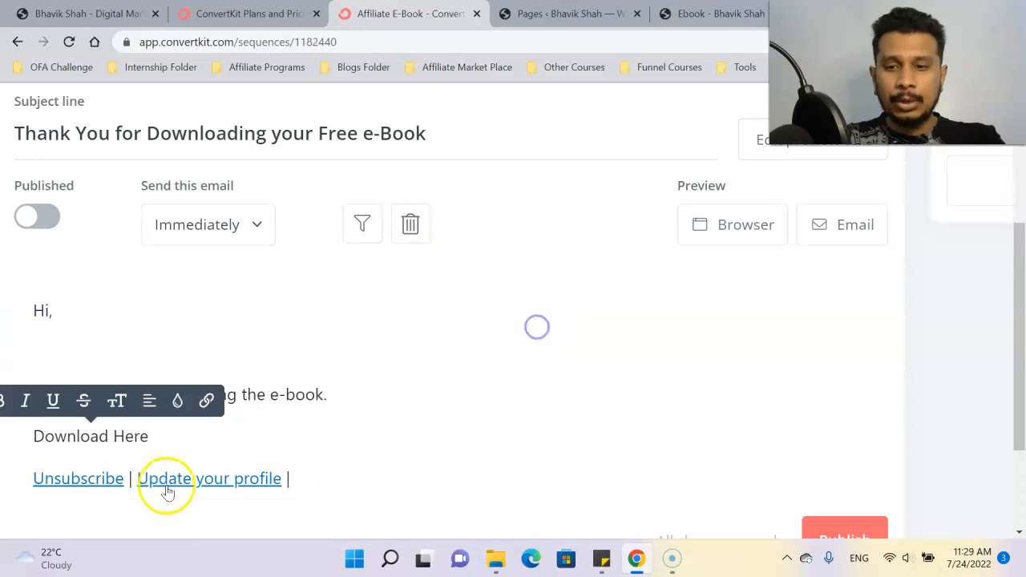
Step: Start publishing the thank-you email
scroll(74, 430, down, 3)
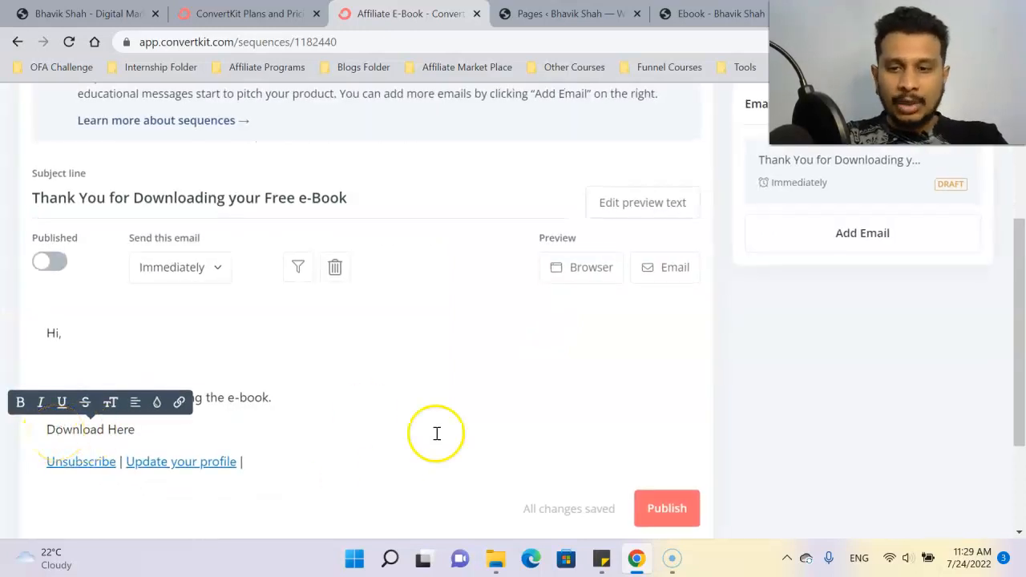
click(654, 509)
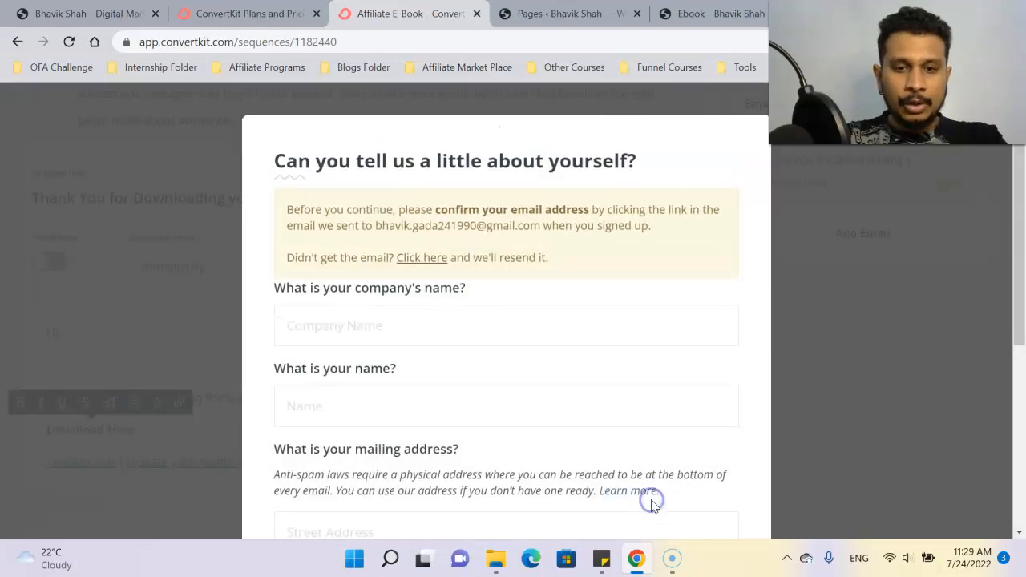
Step: Fill in the company name "First Light Media" and its mailing address using the saved autofill entry
scroll(665, 408, down, 5)
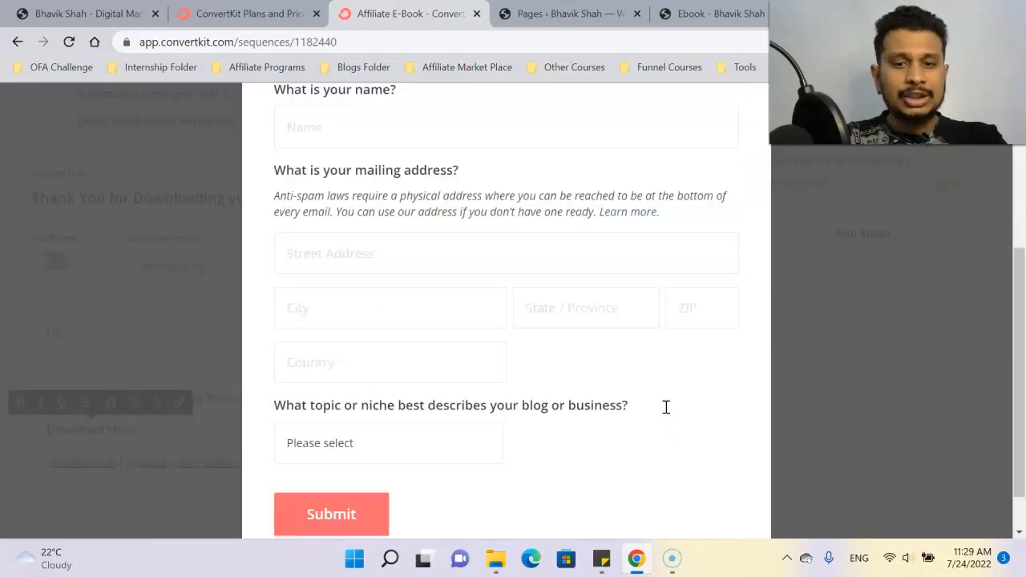
scroll(473, 373, up, 3)
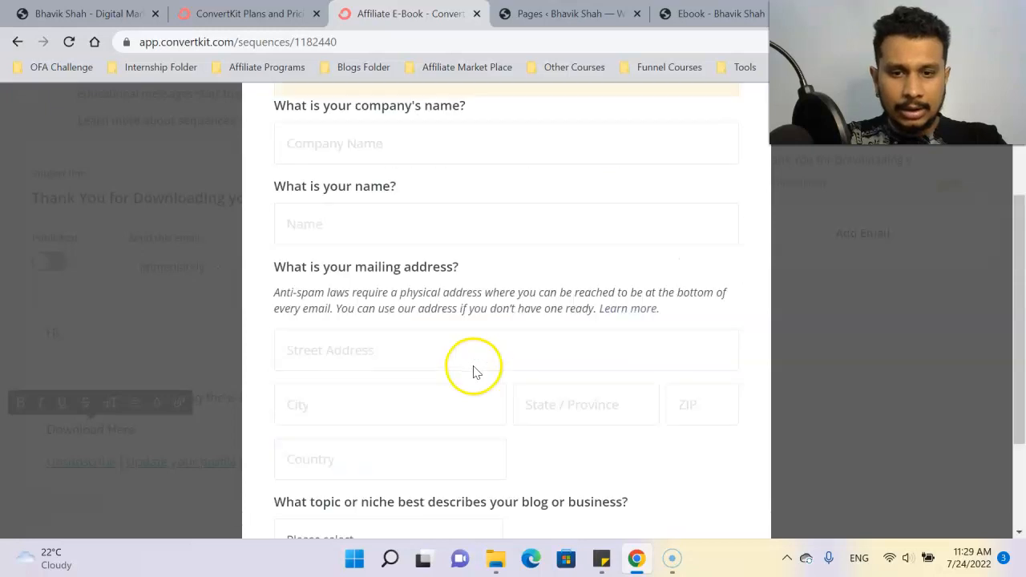
scroll(476, 262, up, 1)
click(422, 254)
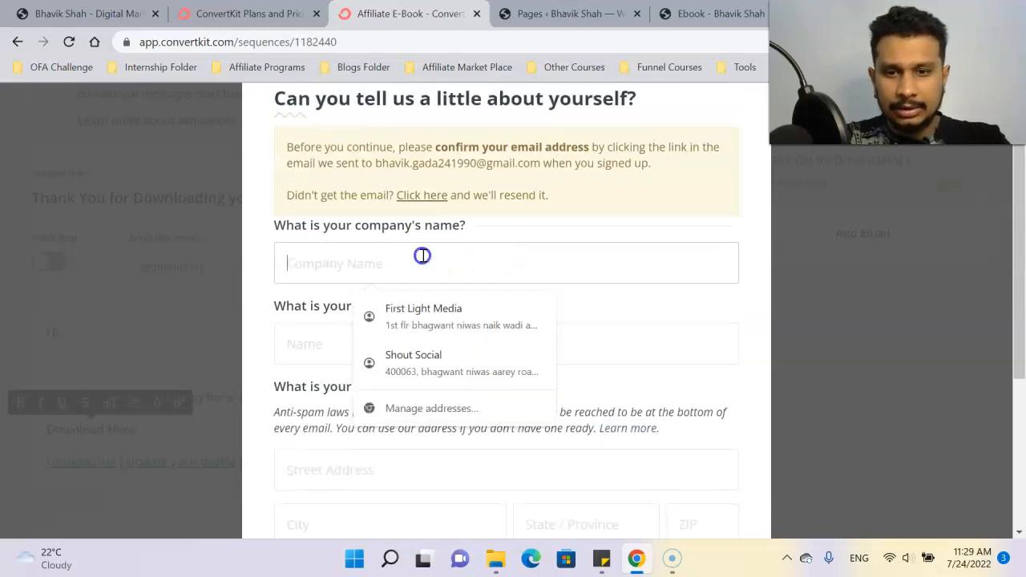
click(423, 296)
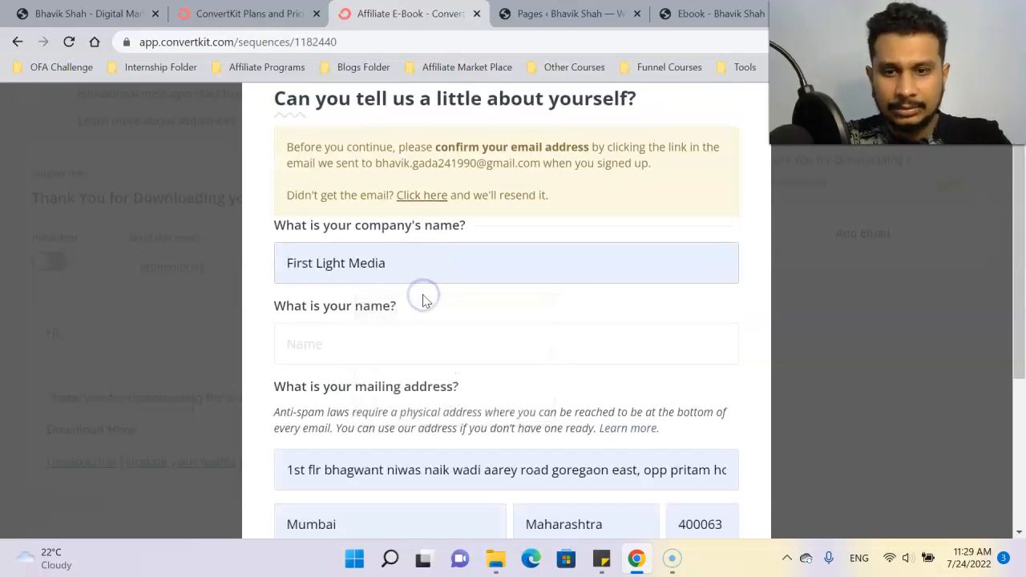
Step: Enter the account owner's full name in the profile form
scroll(417, 296, down, 1)
click(404, 302)
text(Bhavik HSah)
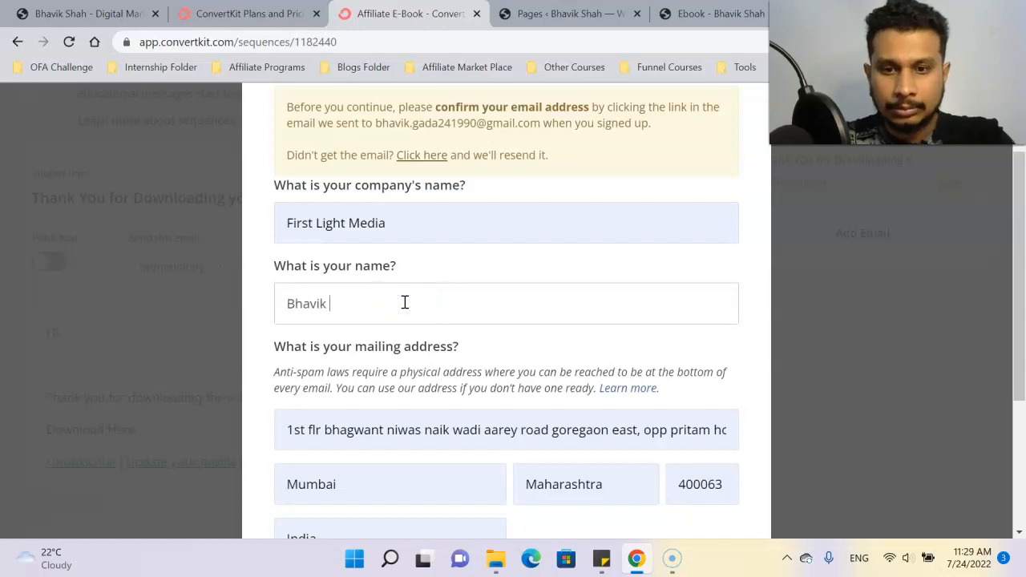
key(BackSpace)
key(BackSpace)
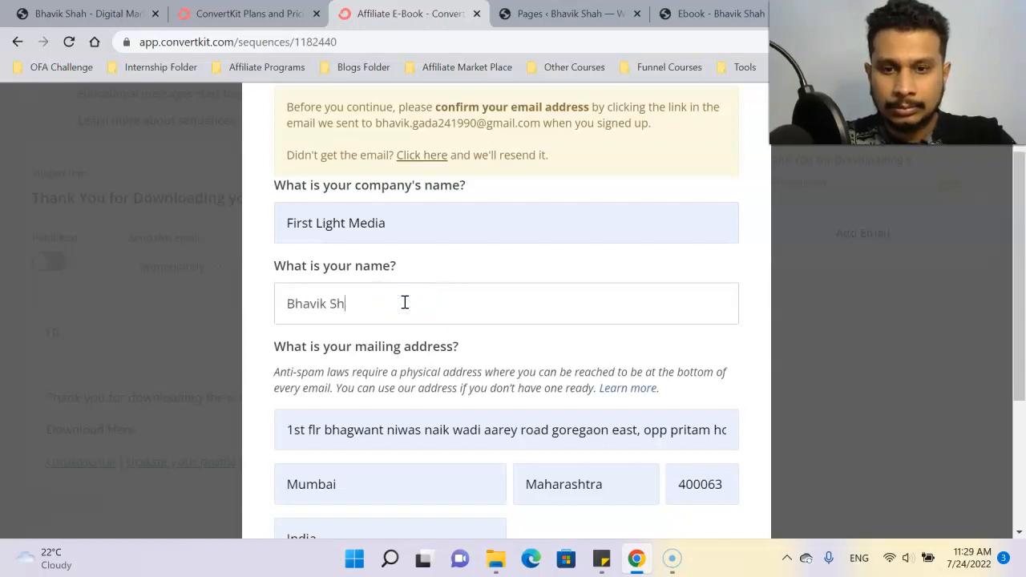
Step: Choose Email marketing as the business niche, submit the form and decline the browser's saved-address update
scroll(737, 394, down, 3)
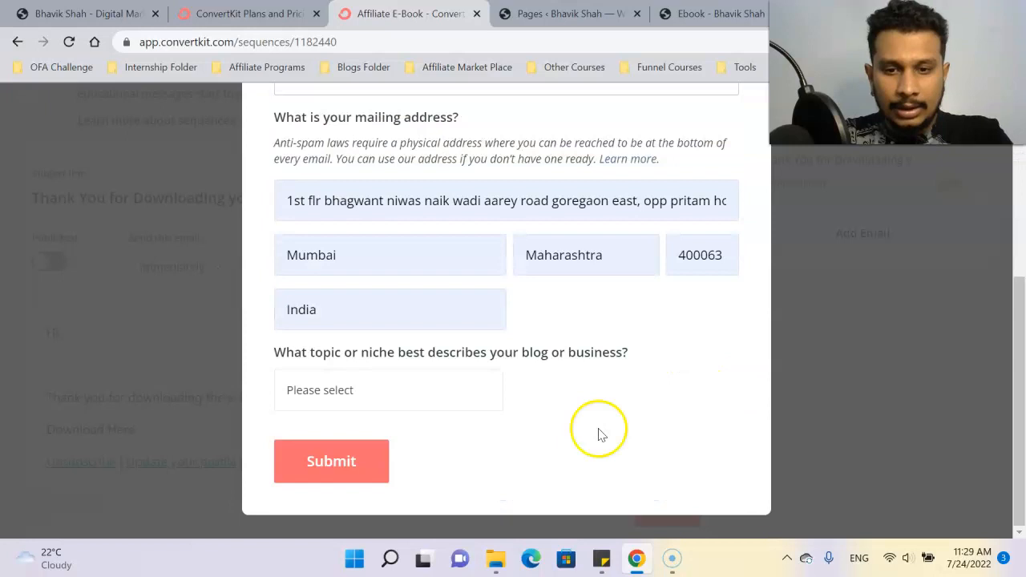
click(391, 392)
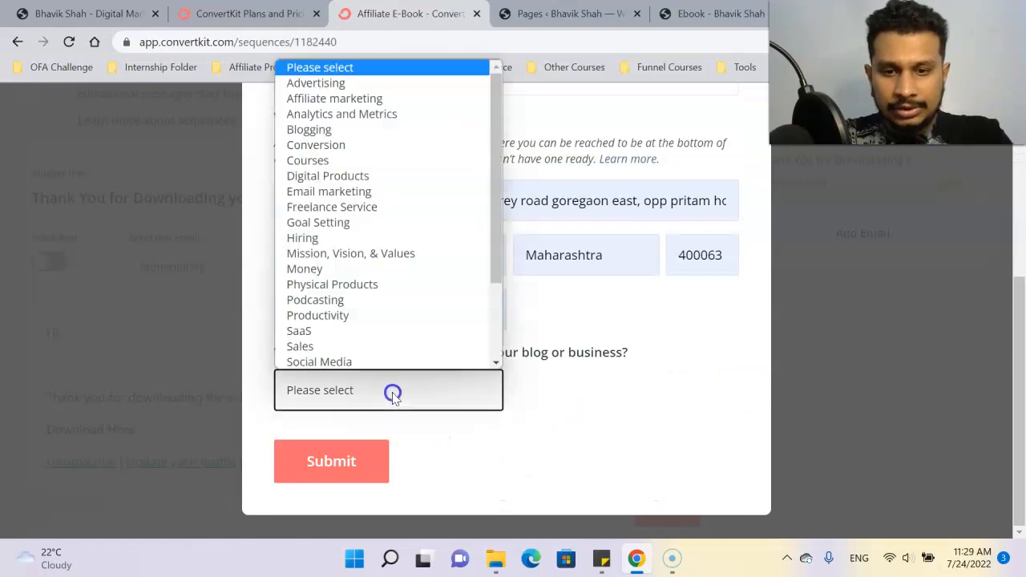
click(317, 192)
click(320, 464)
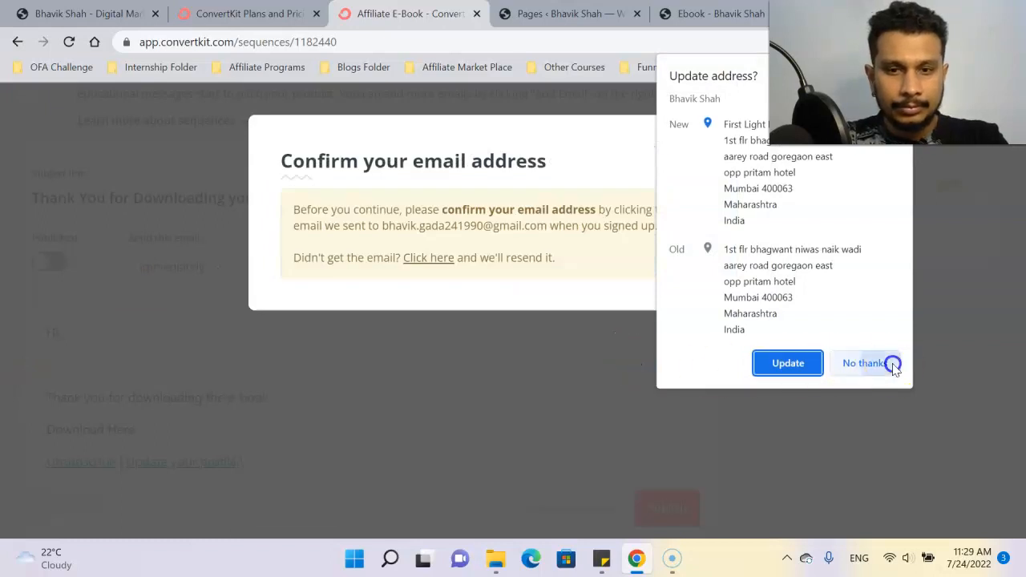
click(893, 364)
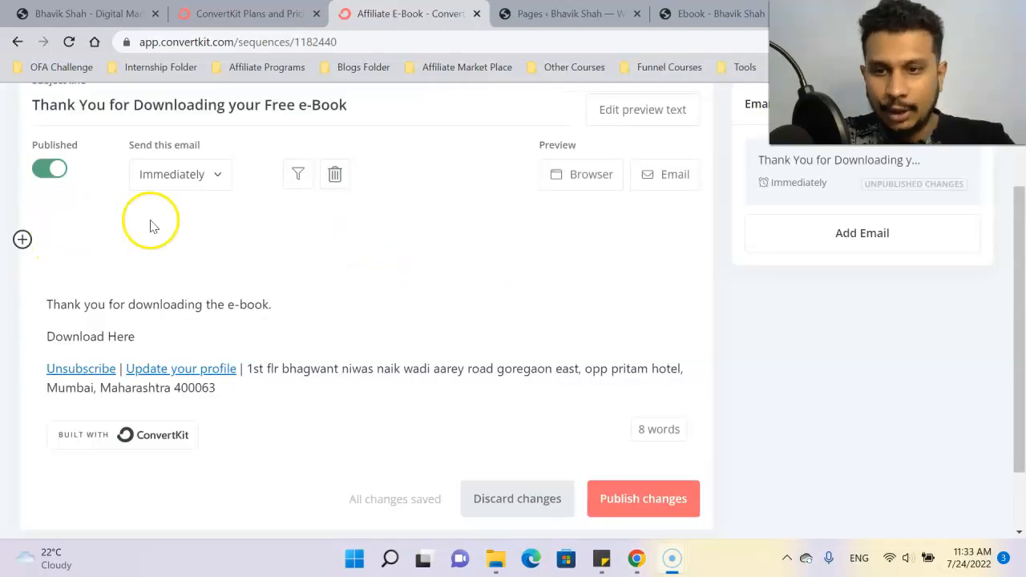
Step: Examine the content blocks that can be inserted into the blank line above the thank-you text
click(21, 240)
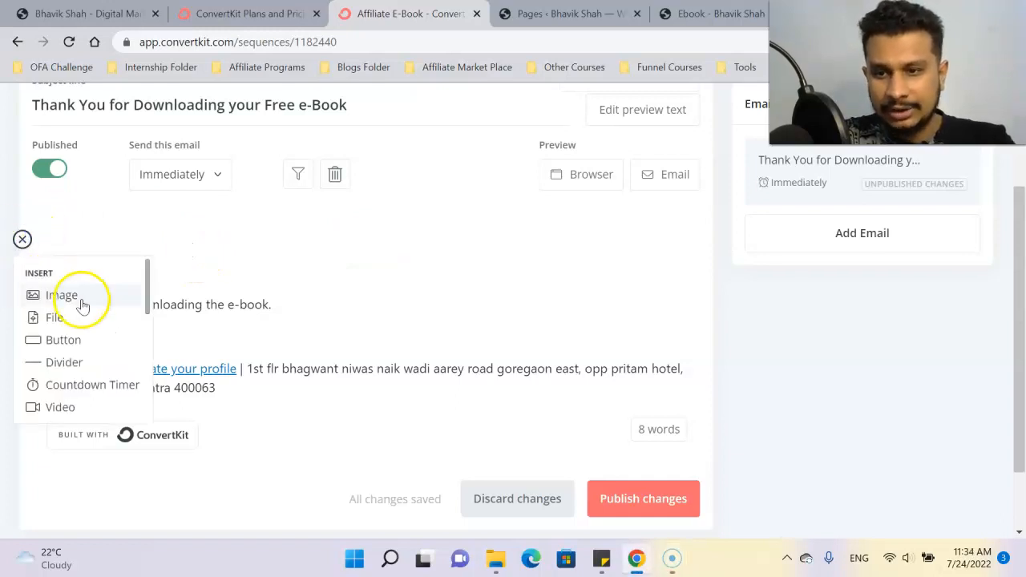
scroll(84, 309, down, 1)
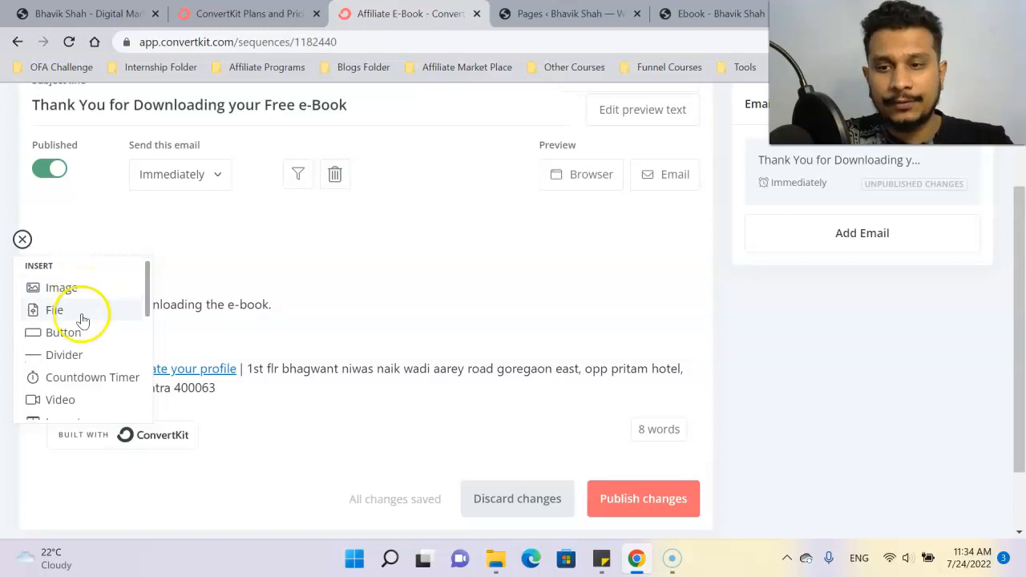
scroll(80, 335, down, 3)
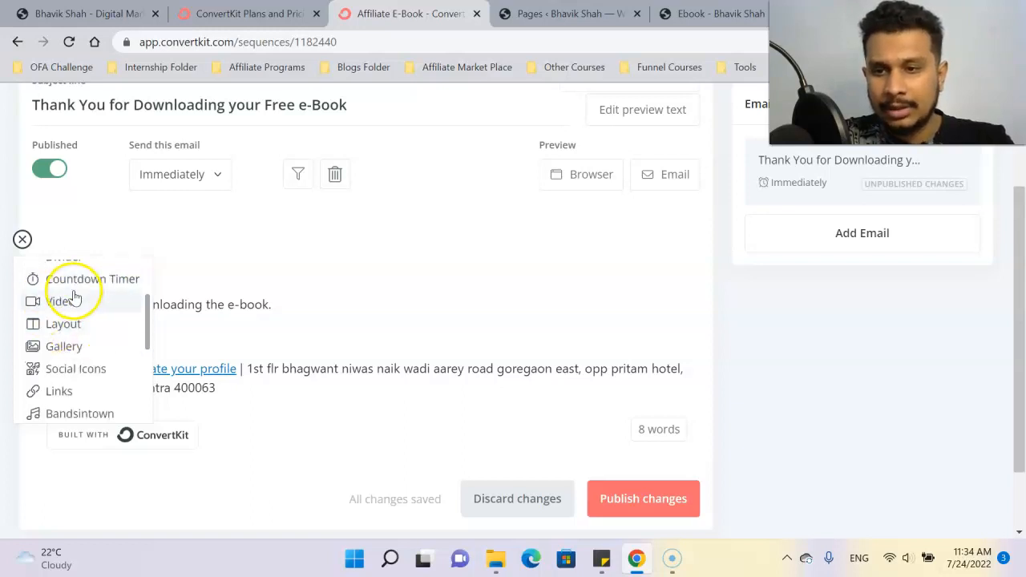
scroll(82, 357, down, 3)
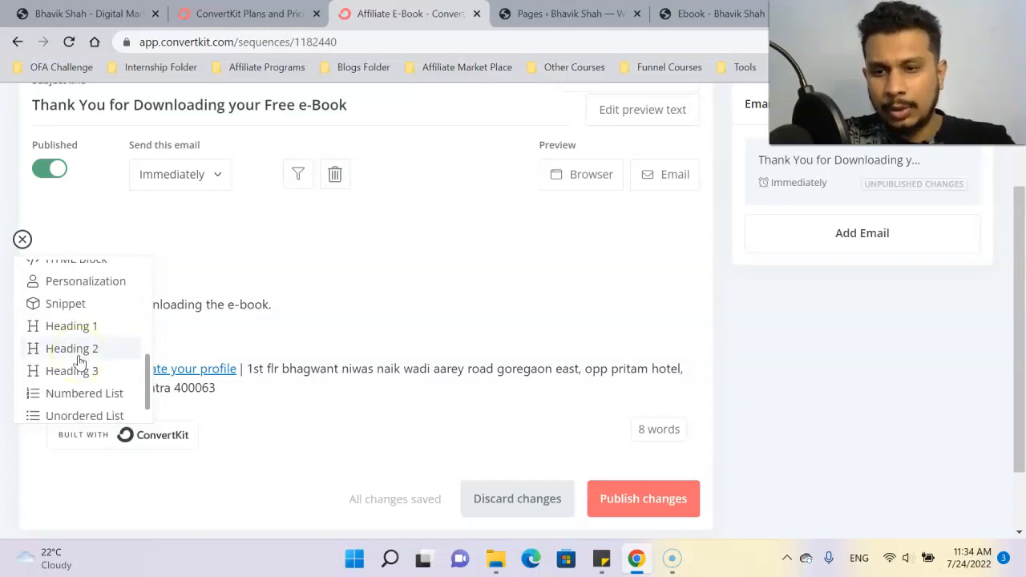
scroll(76, 360, up, 5)
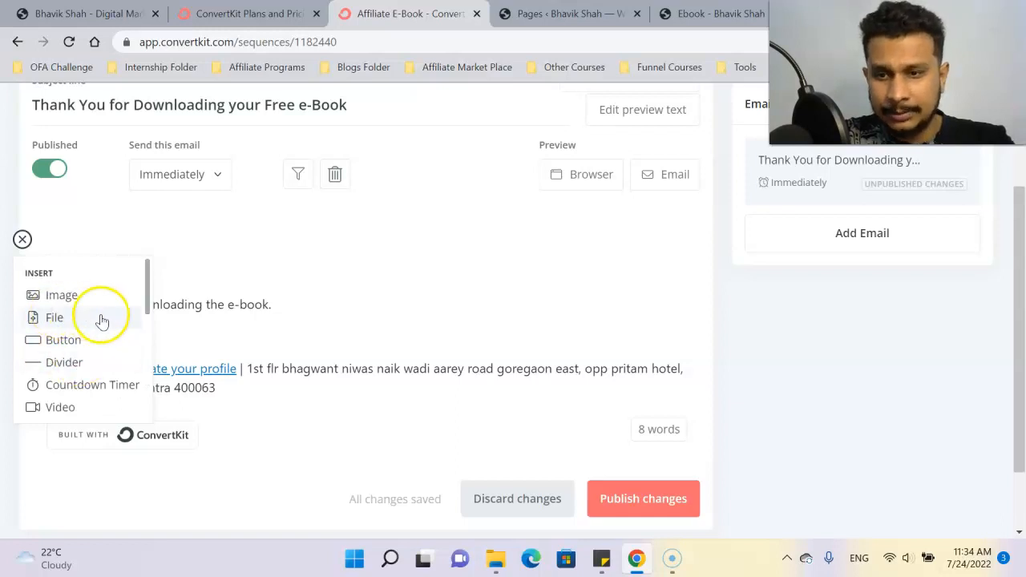
scroll(80, 345, down, 1)
scroll(80, 346, down, 1)
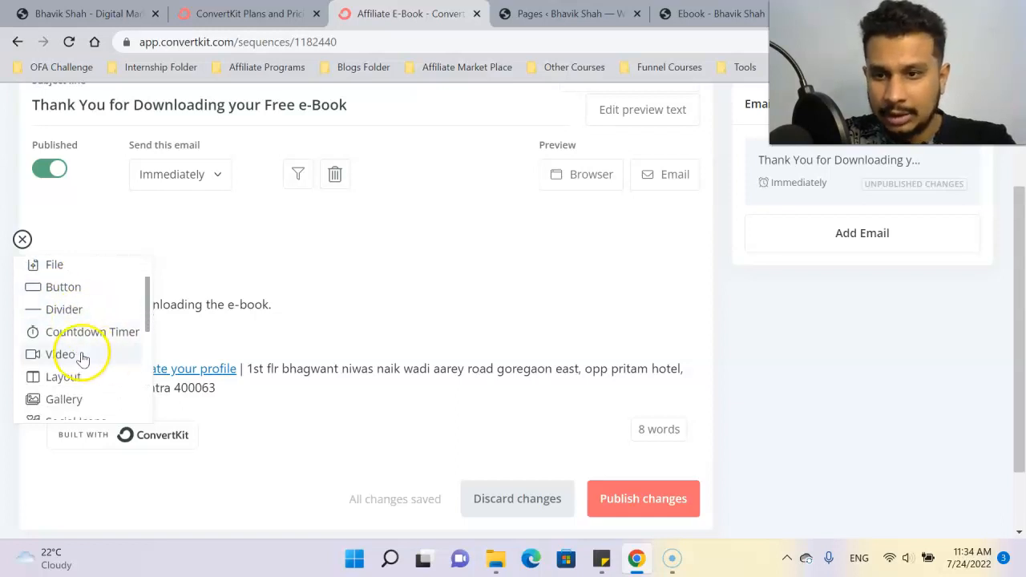
scroll(83, 352, down, 3)
scroll(71, 384, down, 5)
scroll(73, 385, up, 3)
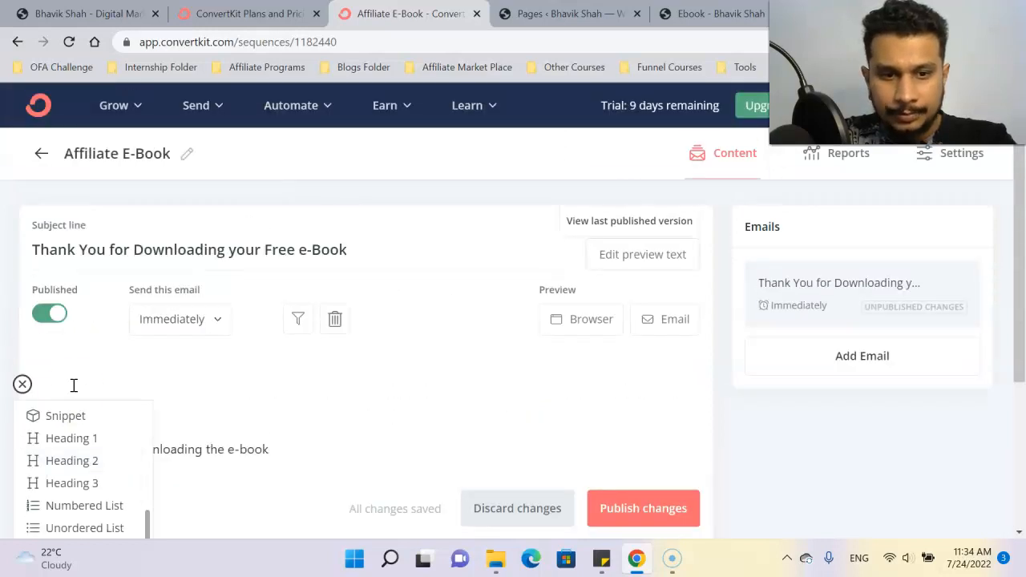
Step: Write the greeting "Hi {{first.name}}" on the blank line above the thank-you text
click(78, 374)
text(Hi)
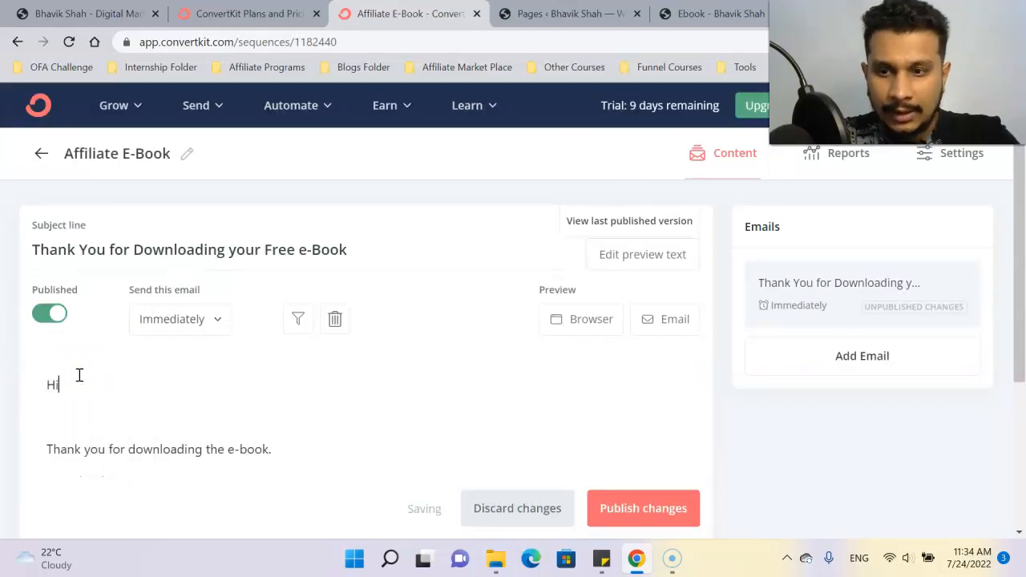
text( {{)
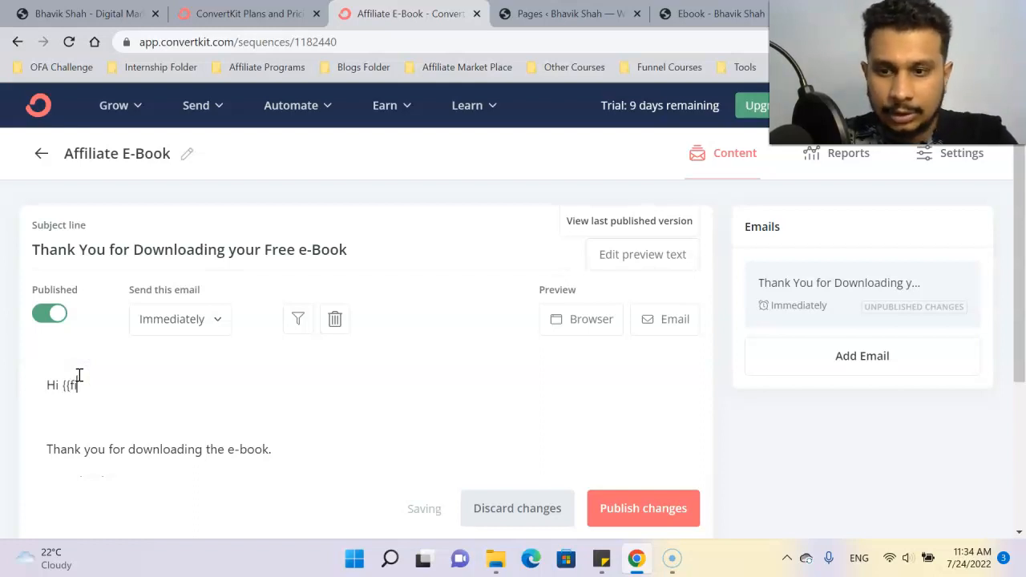
text(fir)
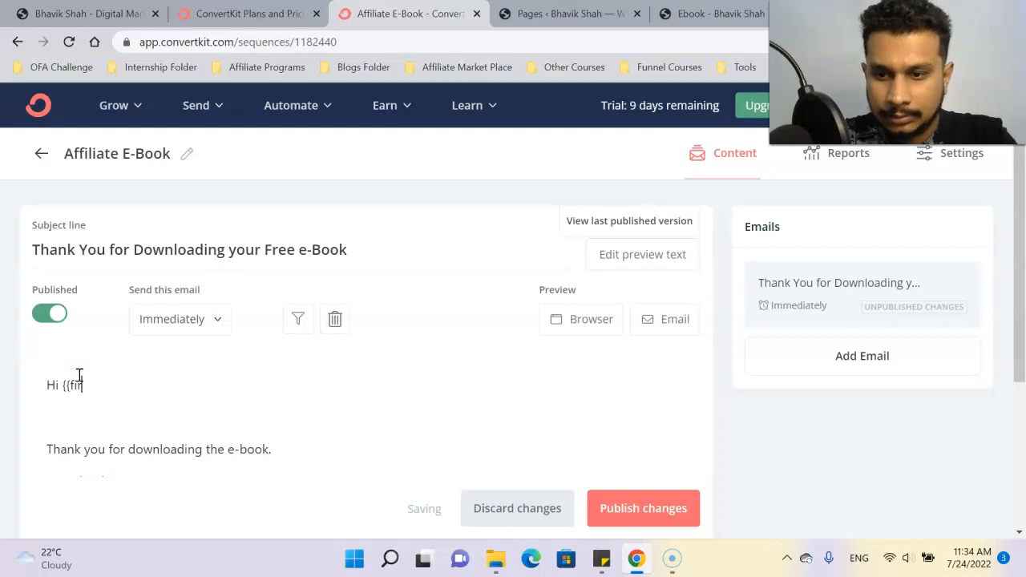
text(st_name)
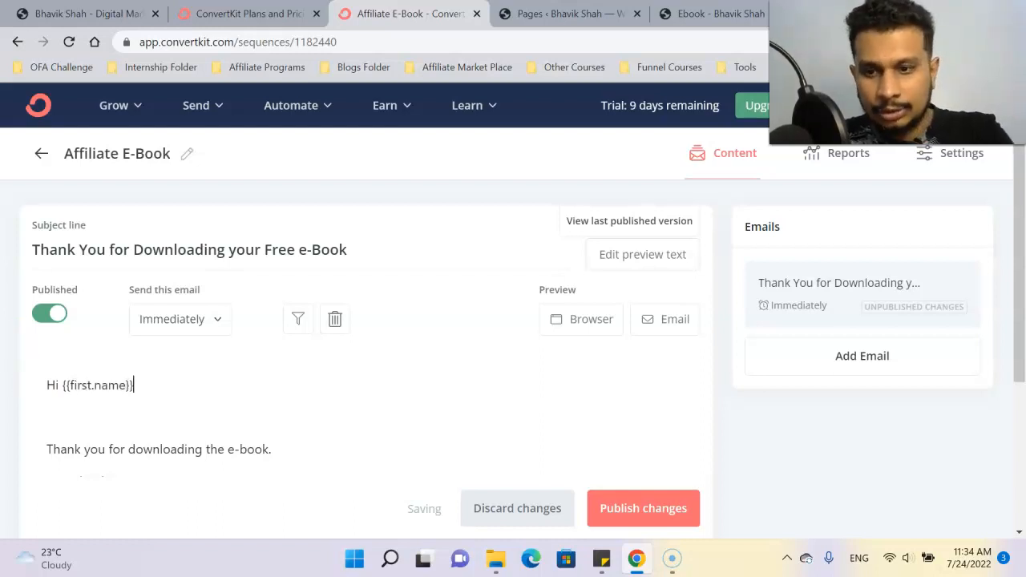
Step: Review the personalization snippets available for the greeting line, without adding any to the email
click(22, 264)
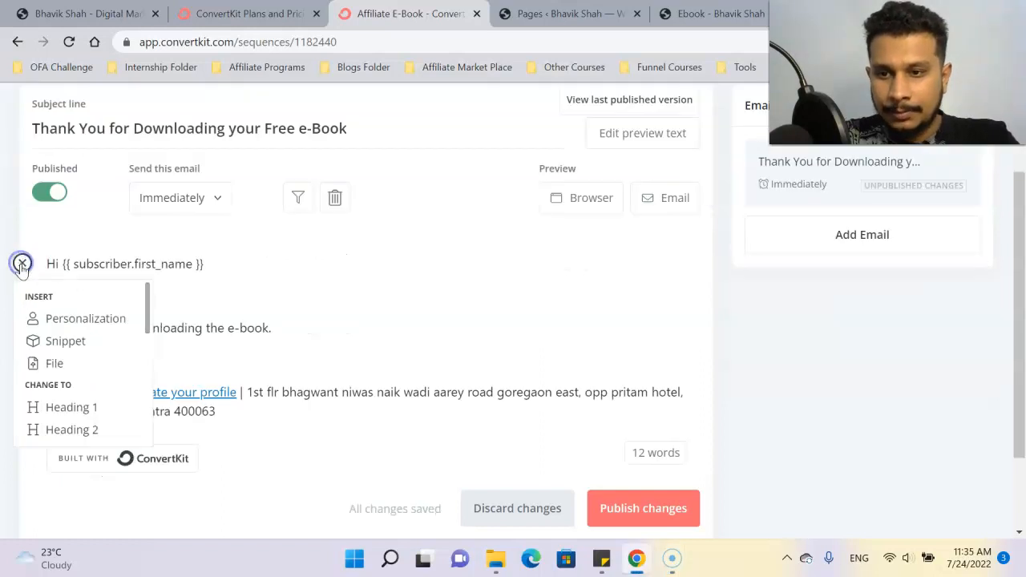
click(71, 324)
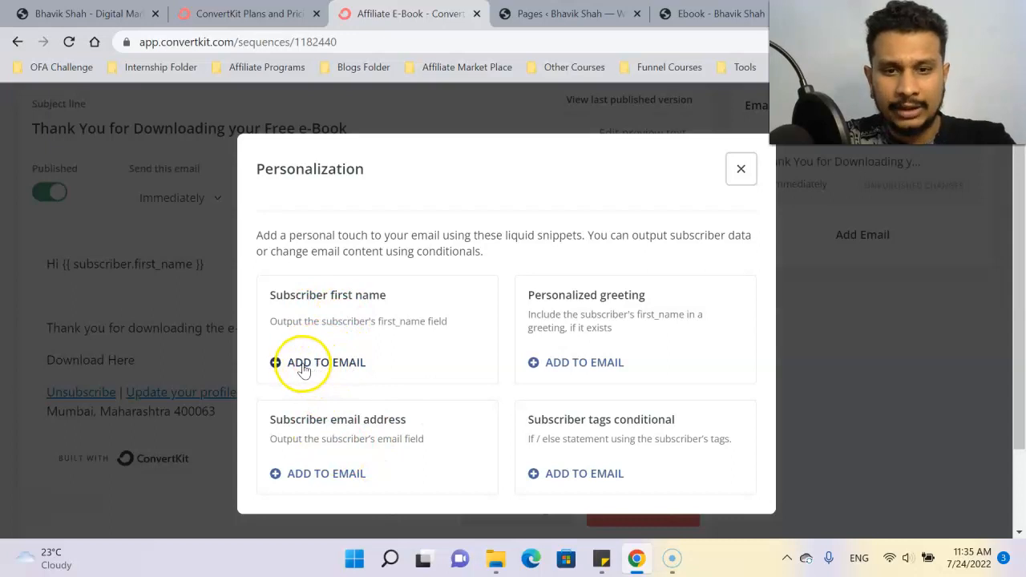
click(737, 171)
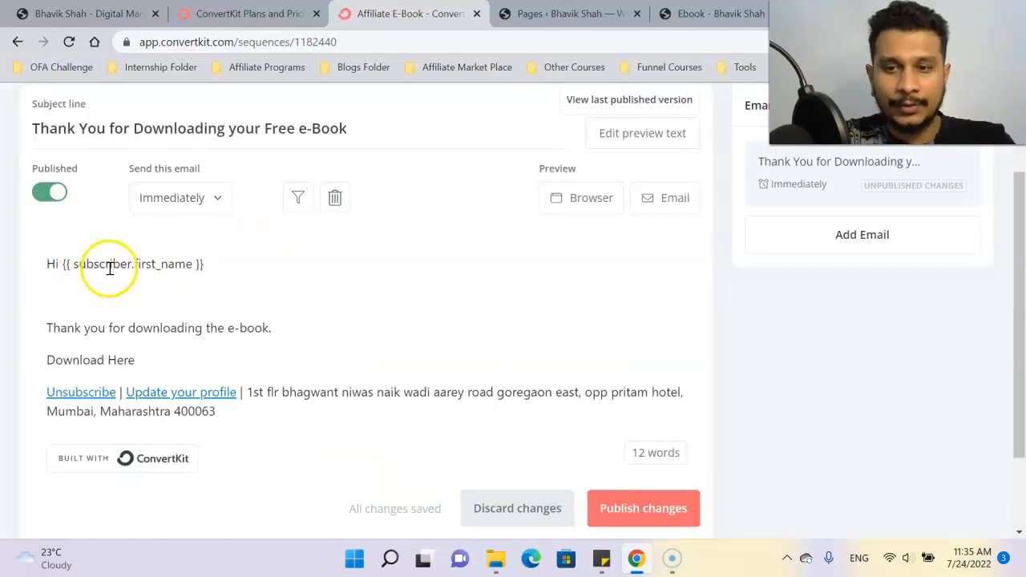
Step: Add a comma after the subscriber first-name tag in the greeting and publish the email changes
click(218, 265)
text(,)
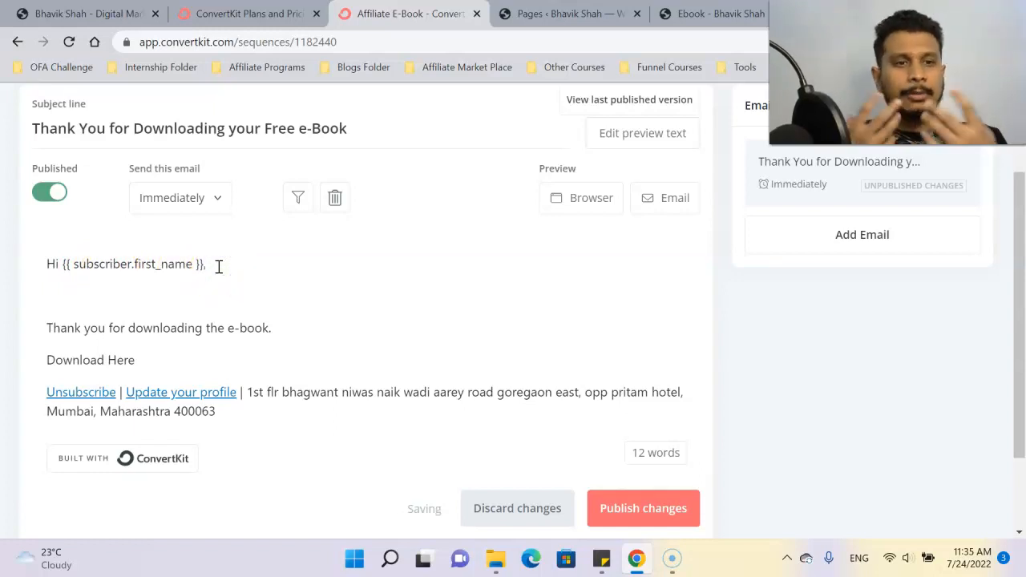
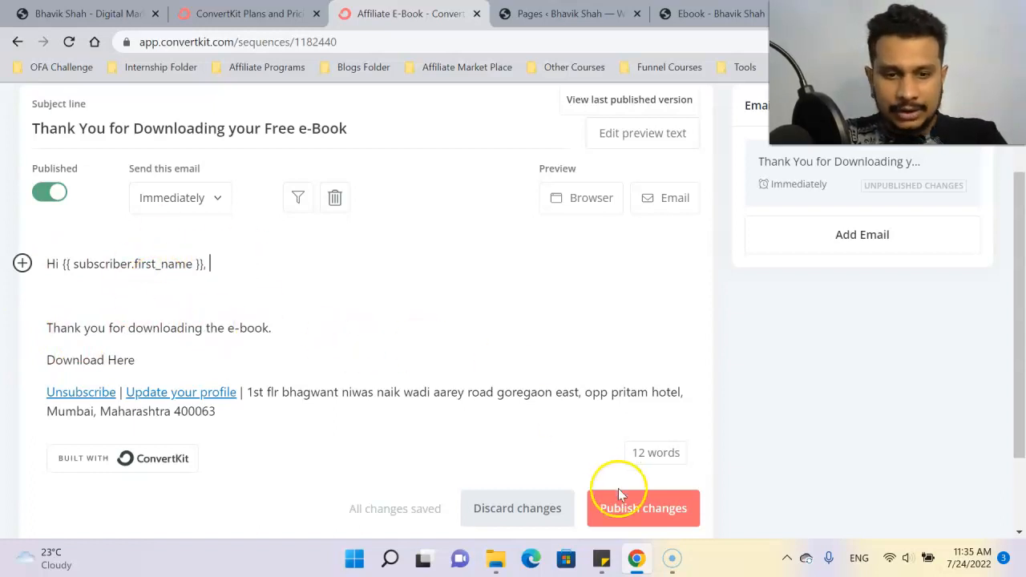
click(608, 507)
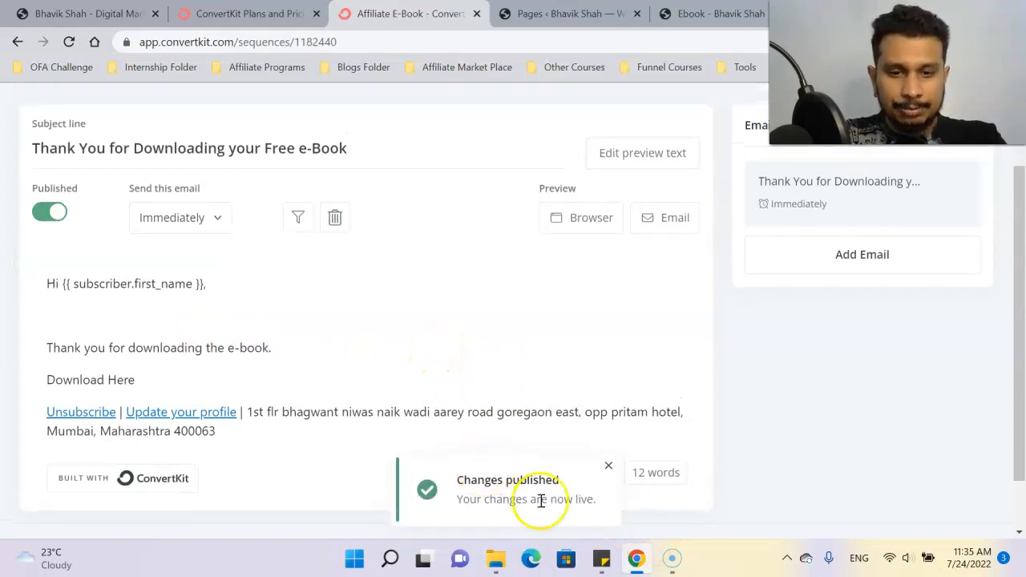
Step: Add a second email to the Affiliate E-Book sequence and look over its placeholder content
scroll(446, 391, up, 1)
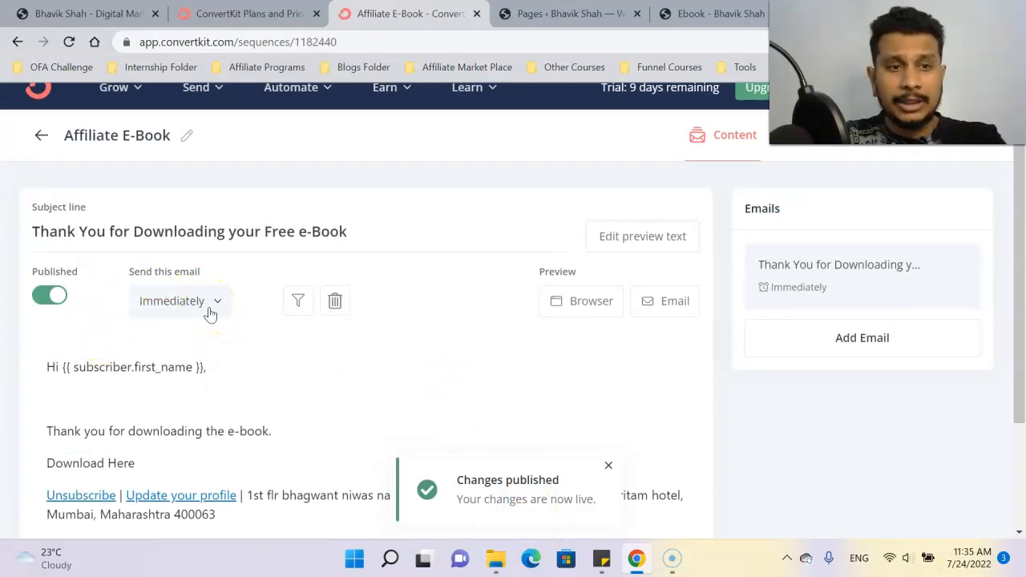
scroll(58, 392, down, 1)
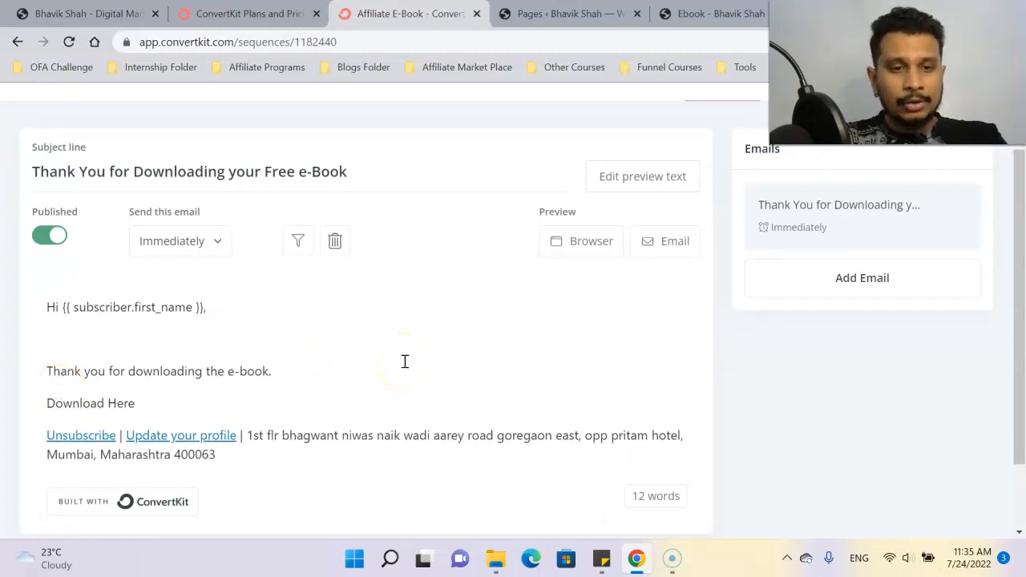
click(860, 279)
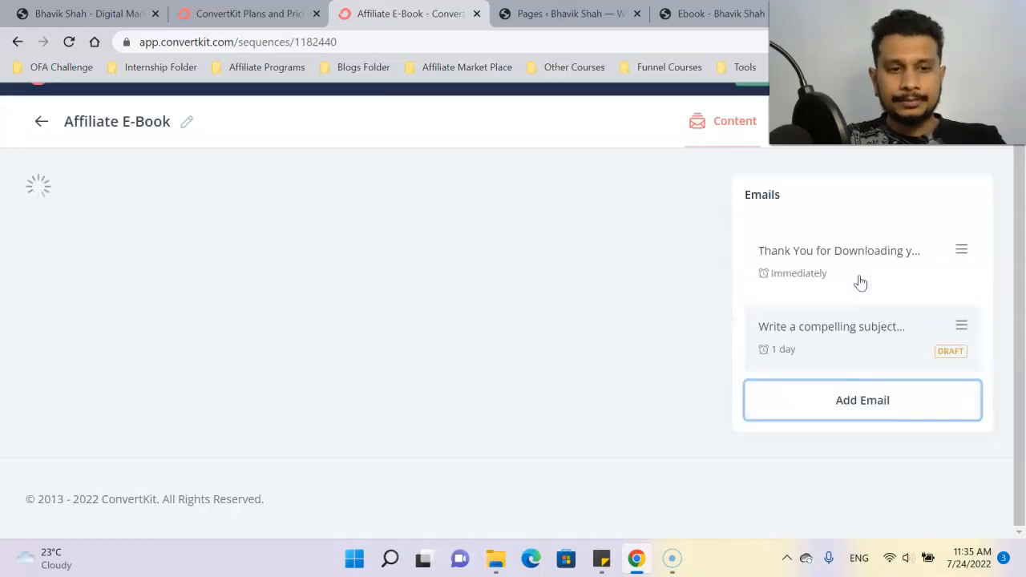
click(238, 355)
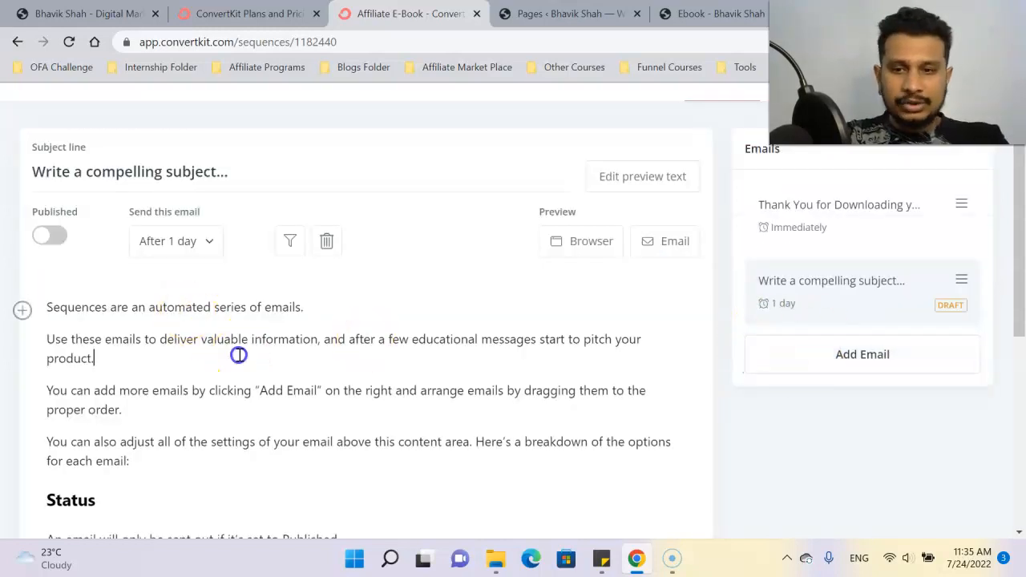
scroll(238, 355, down, 1)
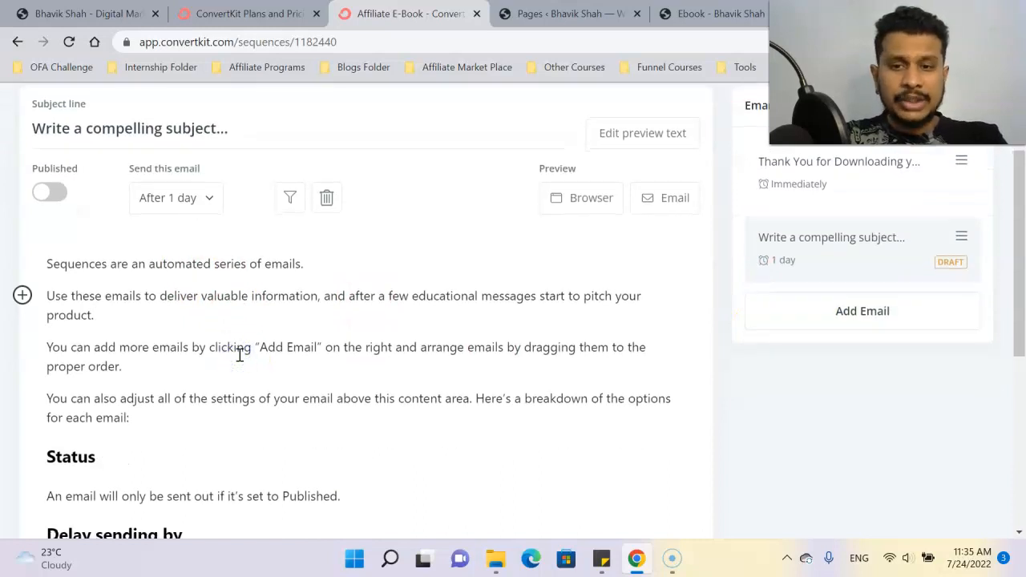
scroll(238, 355, up, 3)
Step: Replace the new email's placeholder subject line with "My Story"
click(174, 249)
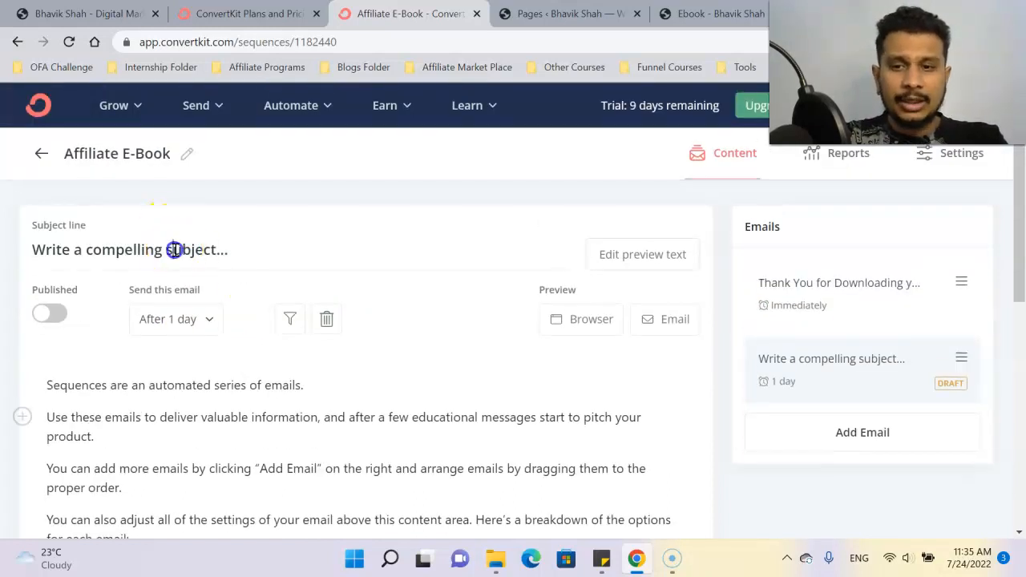
triple_click(174, 249)
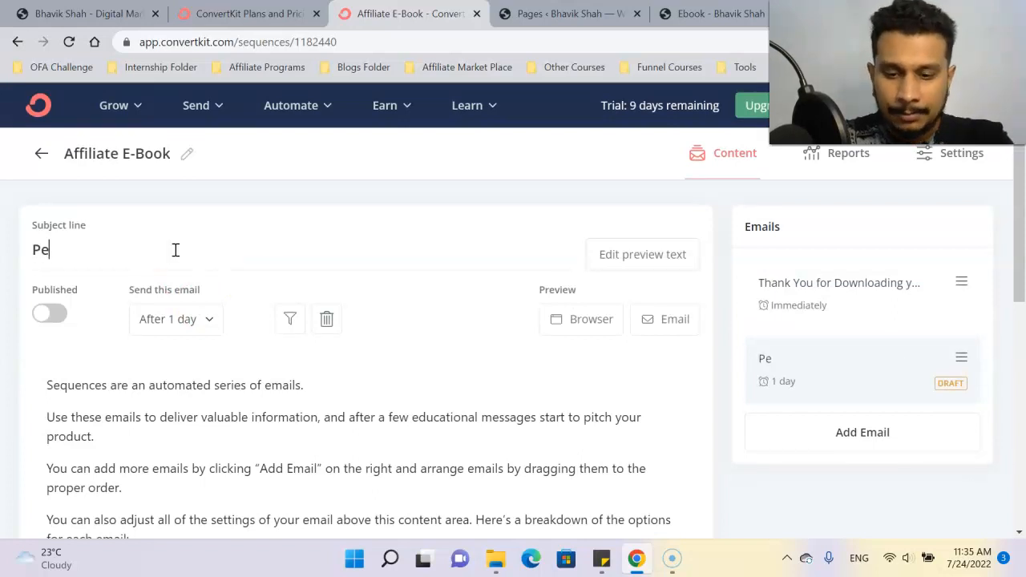
key(BackSpace)
key(BackSpace)
text(My Story)
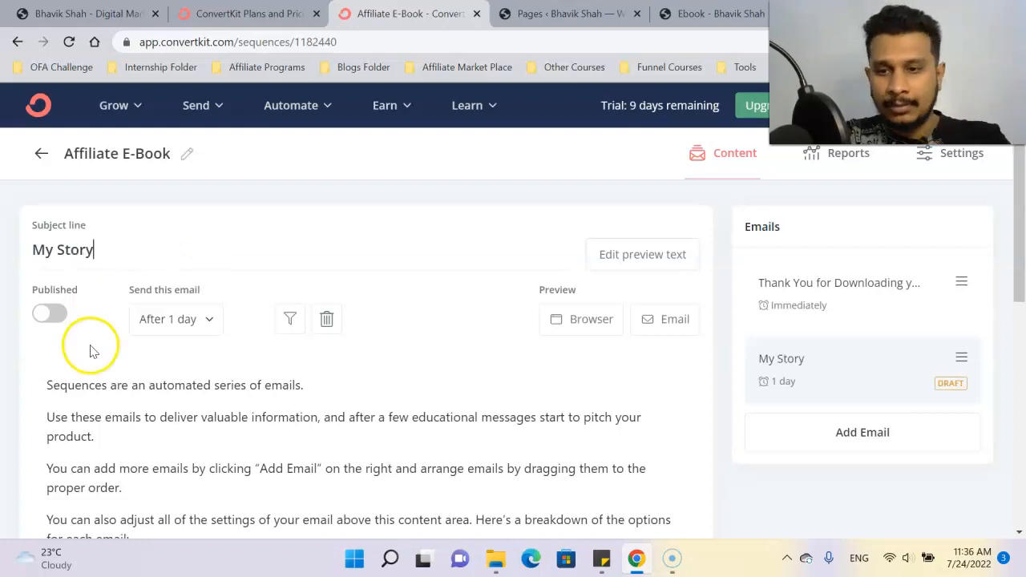
Step: Replace the My Story email's placeholder body with the greeting "Hello" followed by the subscriber first-name tag and a comma
scroll(90, 346, down, 1)
key(ctrl+a)
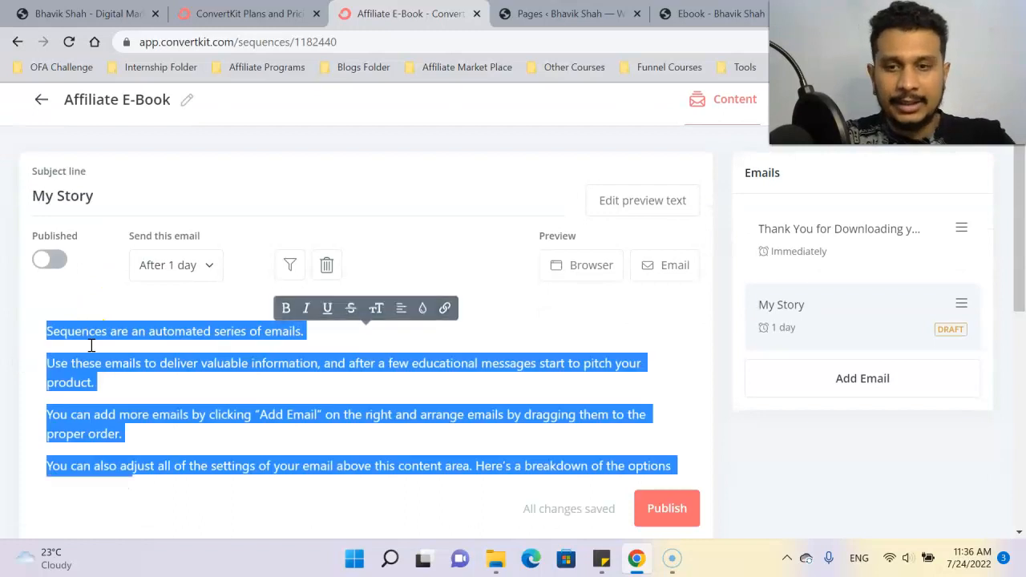
key(BackSpace)
text(Hello)
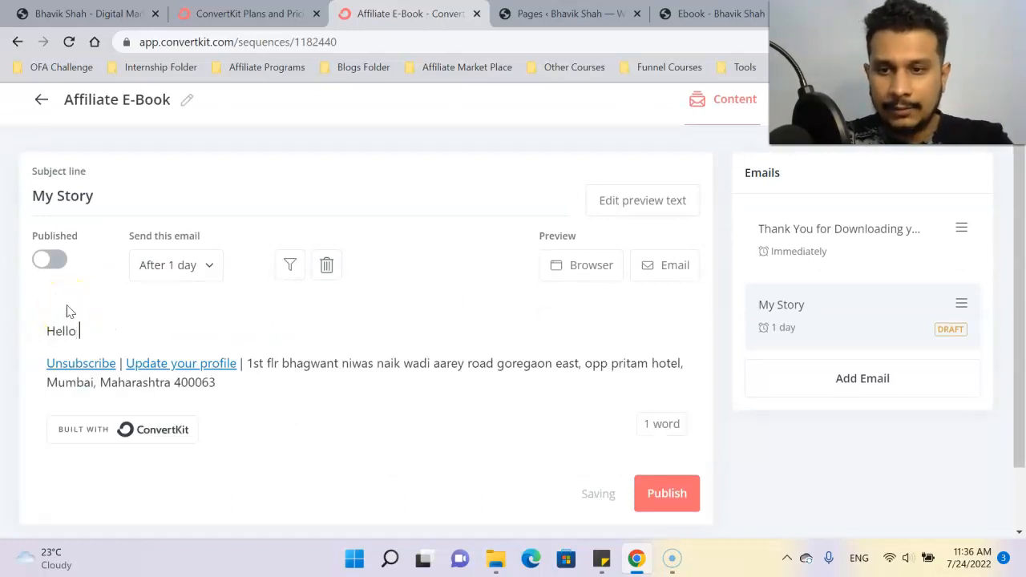
click(22, 330)
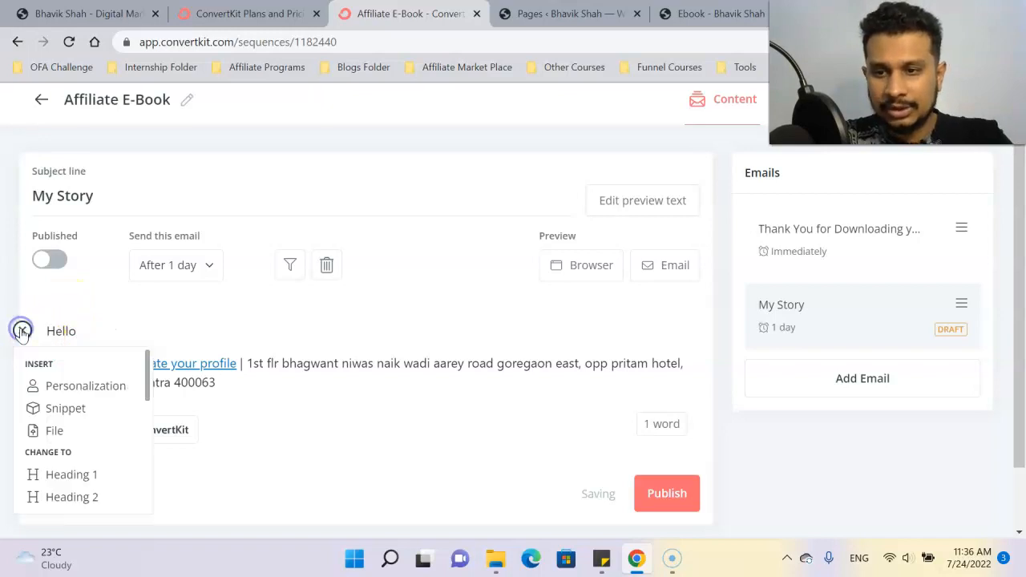
click(73, 384)
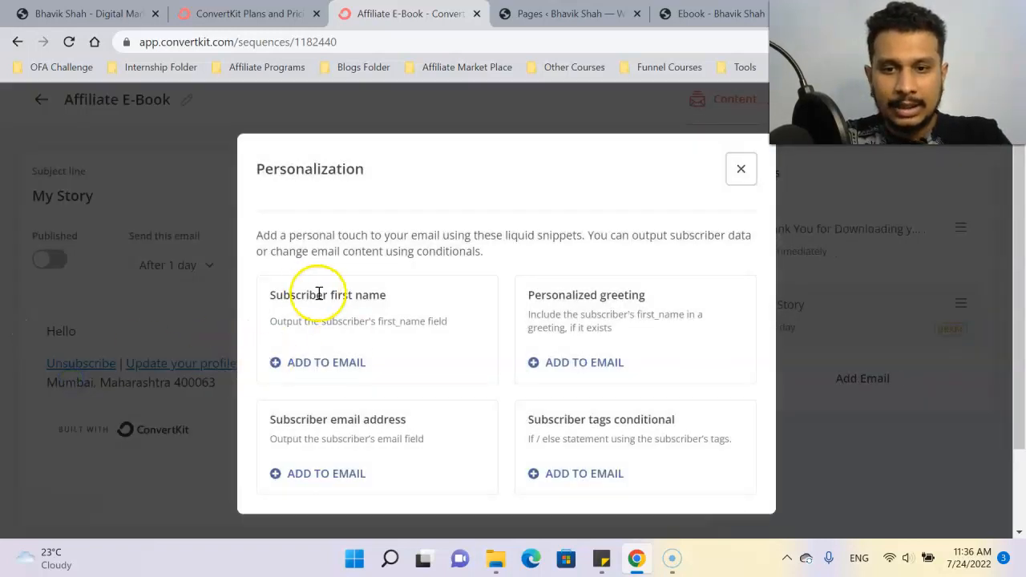
click(327, 362)
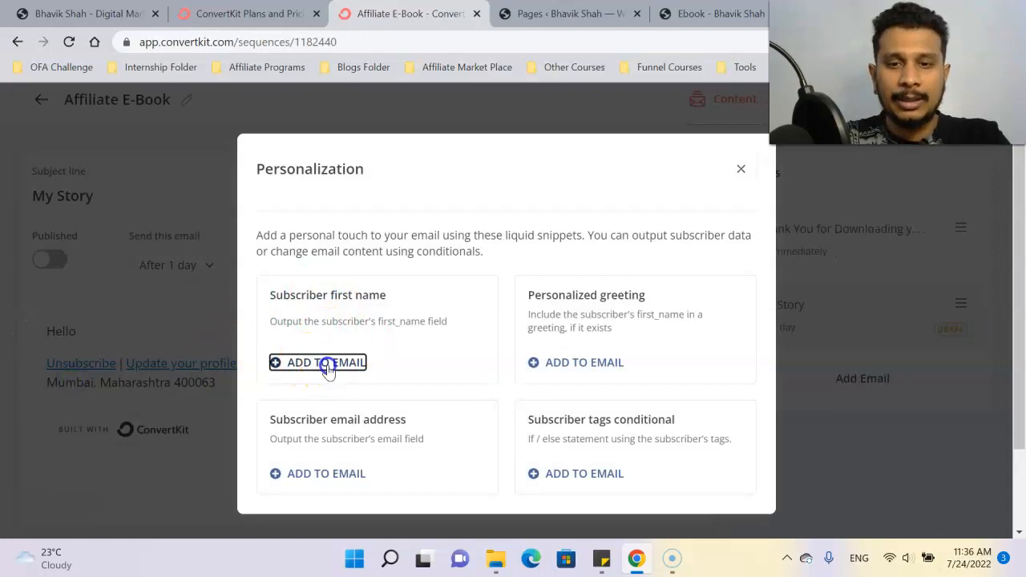
text(,)
Step: Add the line "Here is my Story." below the greeting, followed by a line of five dots
key(Return)
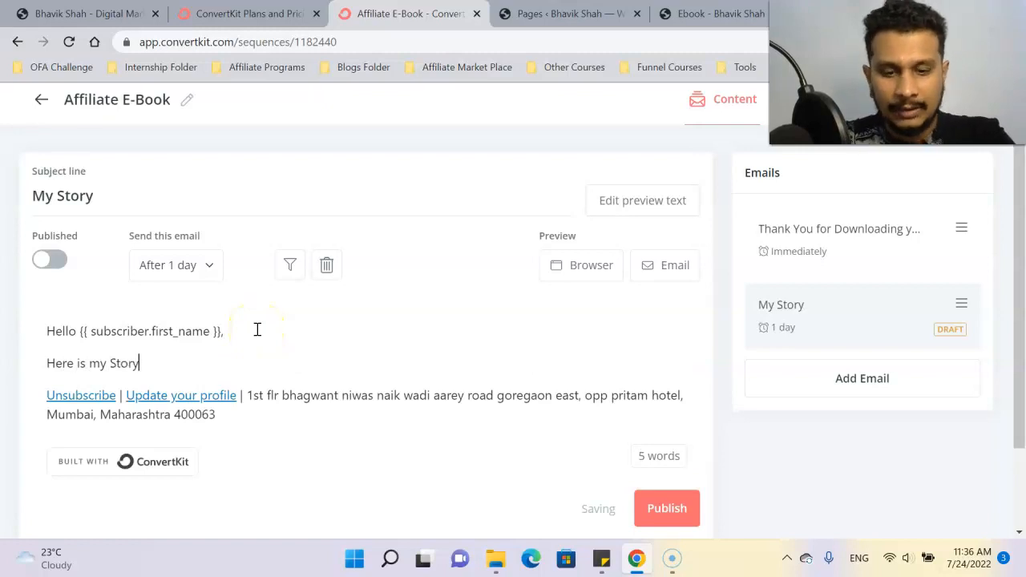
key(Return)
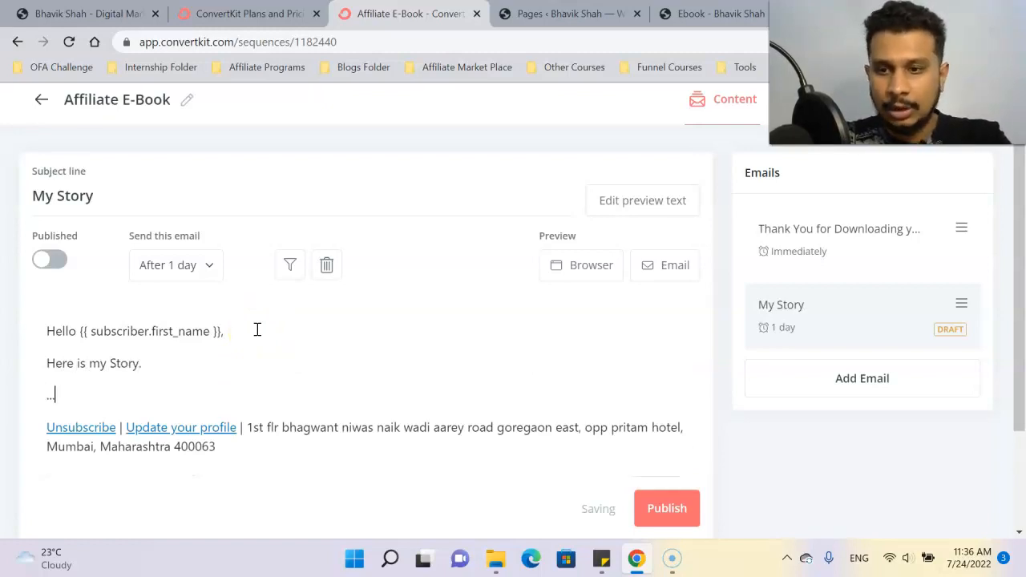
click(409, 339)
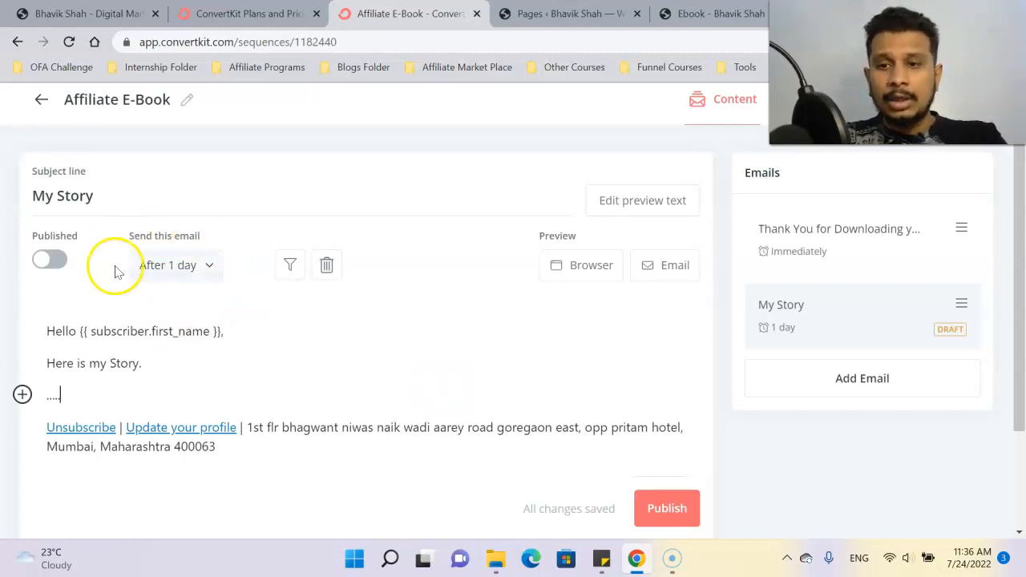
Step: Set the My Story email to send 2 days after the last email and switch it to published
click(192, 269)
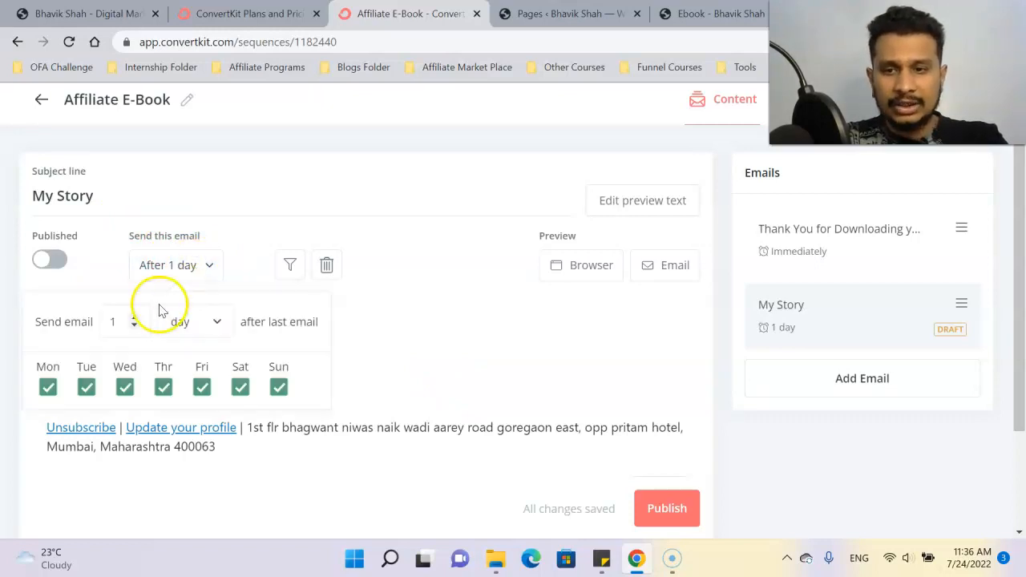
click(134, 318)
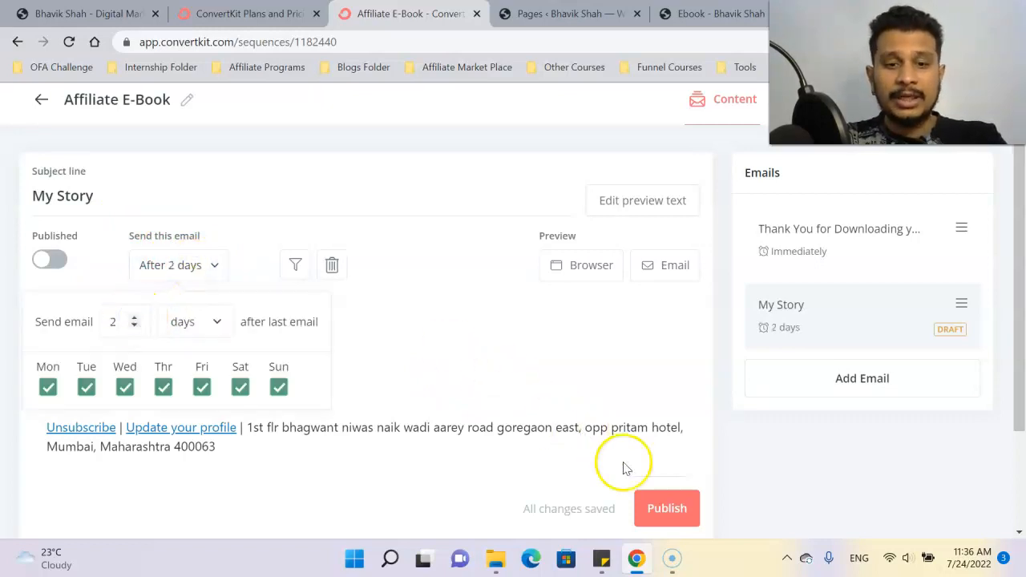
click(508, 410)
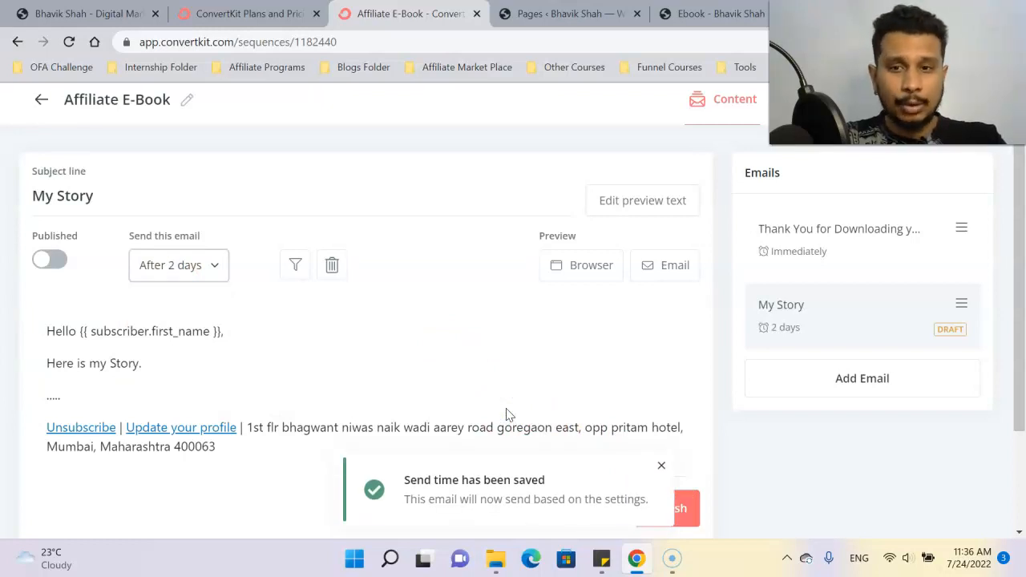
click(51, 262)
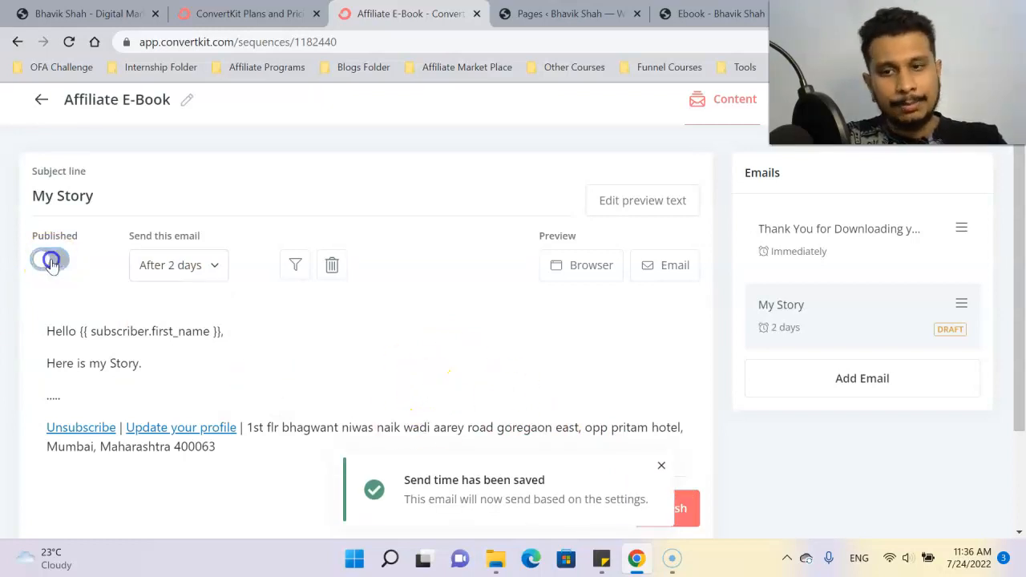
click(489, 361)
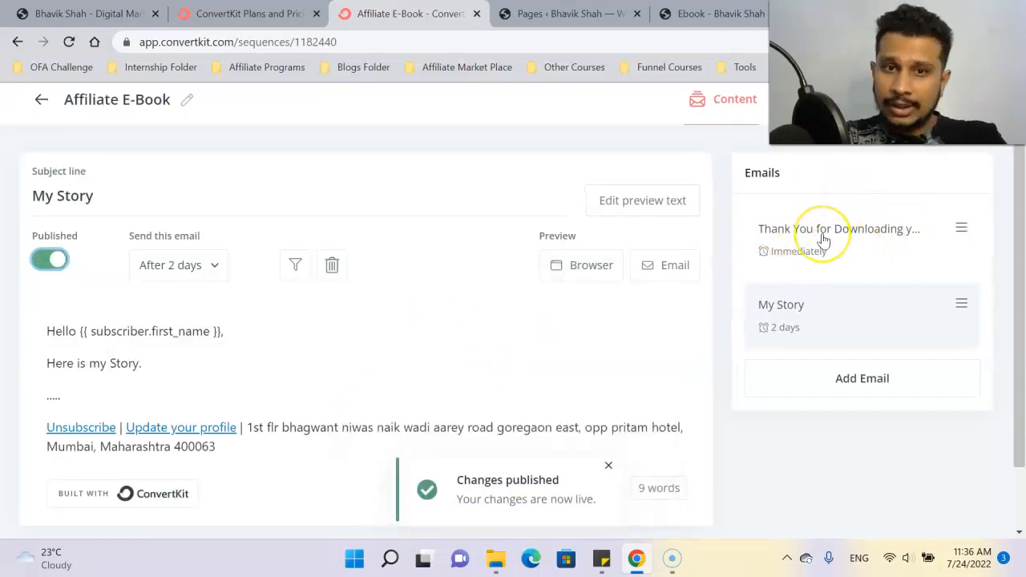
click(765, 250)
click(773, 303)
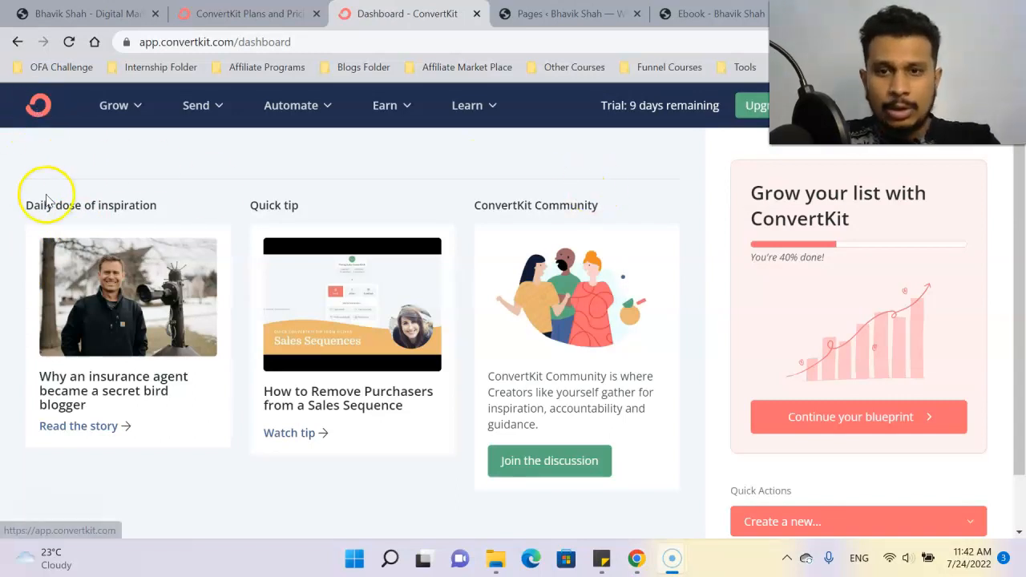
Step: Open the Visual Automations page and look over its introduction
click(311, 101)
click(360, 186)
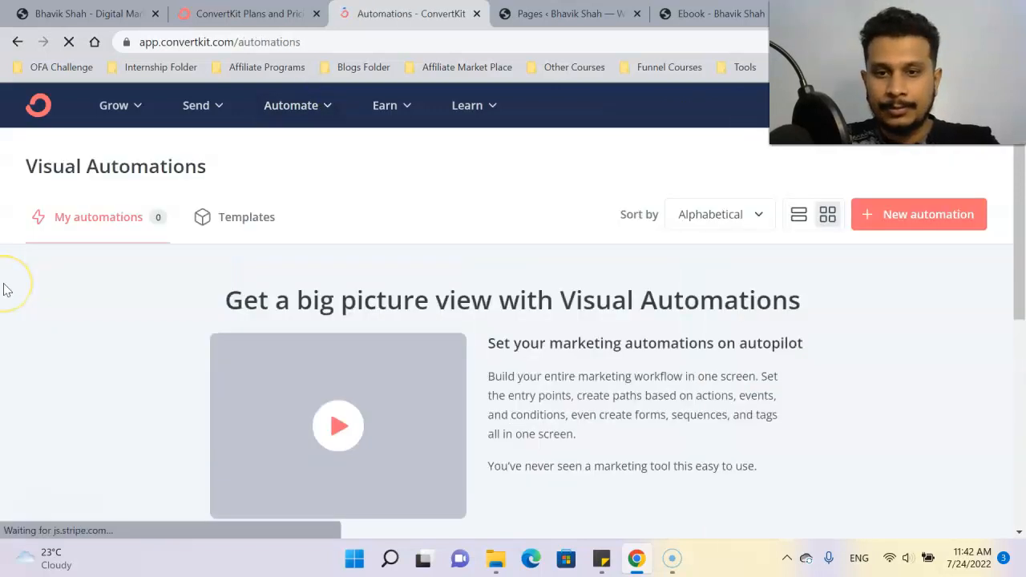
scroll(4, 273, down, 2)
scroll(4, 264, down, 2)
scroll(5, 265, up, 3)
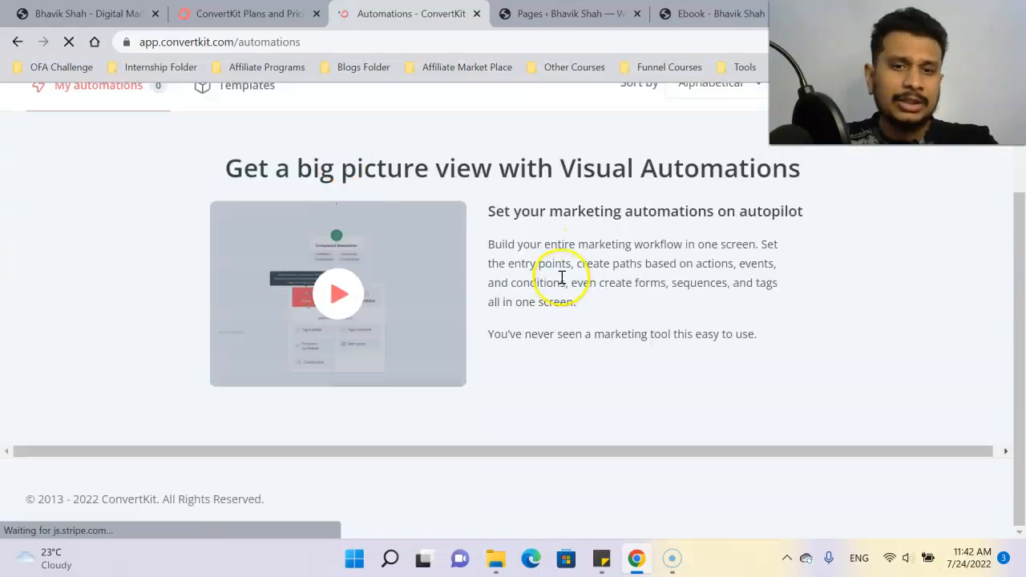
scroll(561, 276, up, 2)
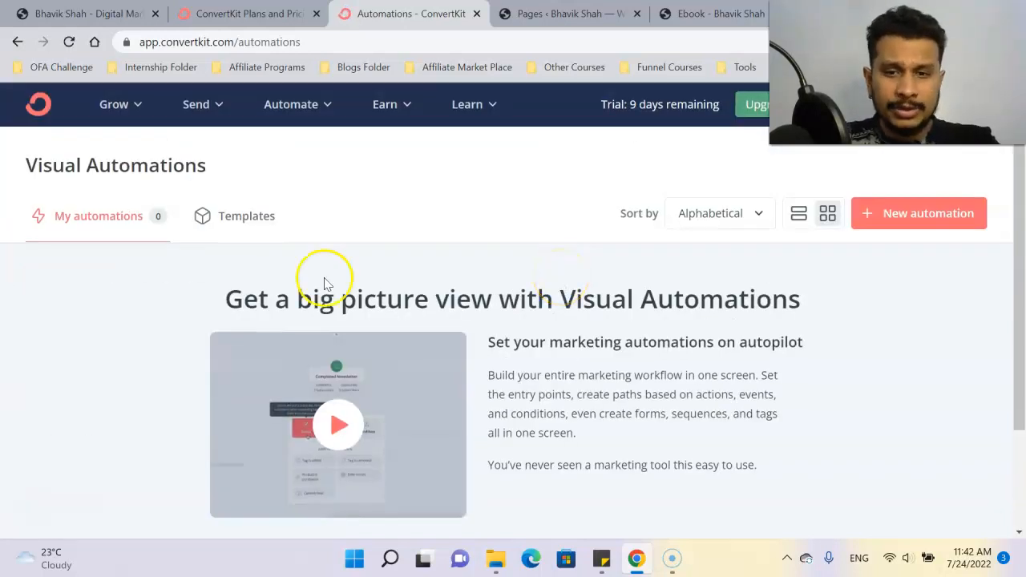
Step: Start a new automation and browse the available automation templates
click(935, 250)
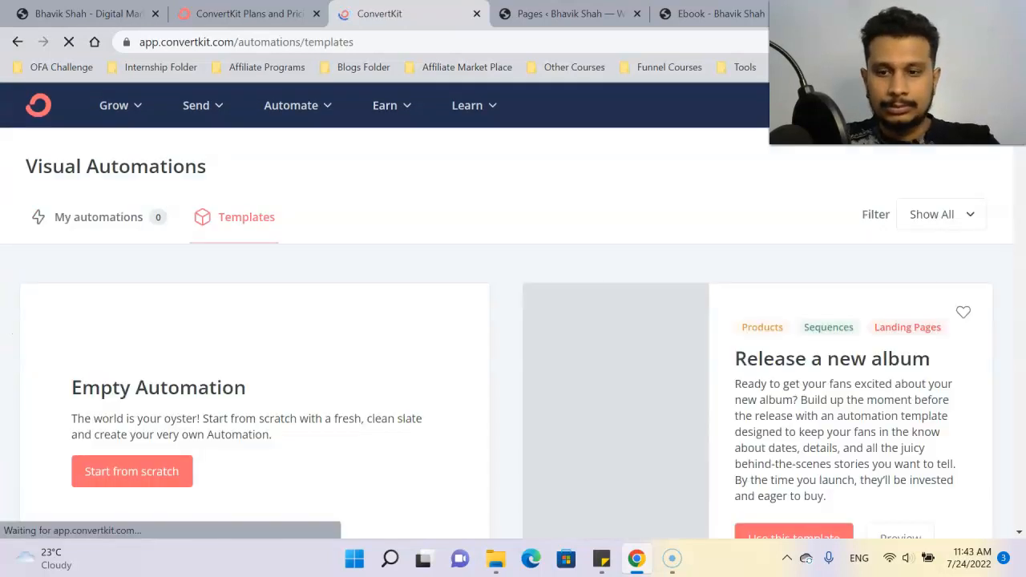
scroll(513, 321, down, 2)
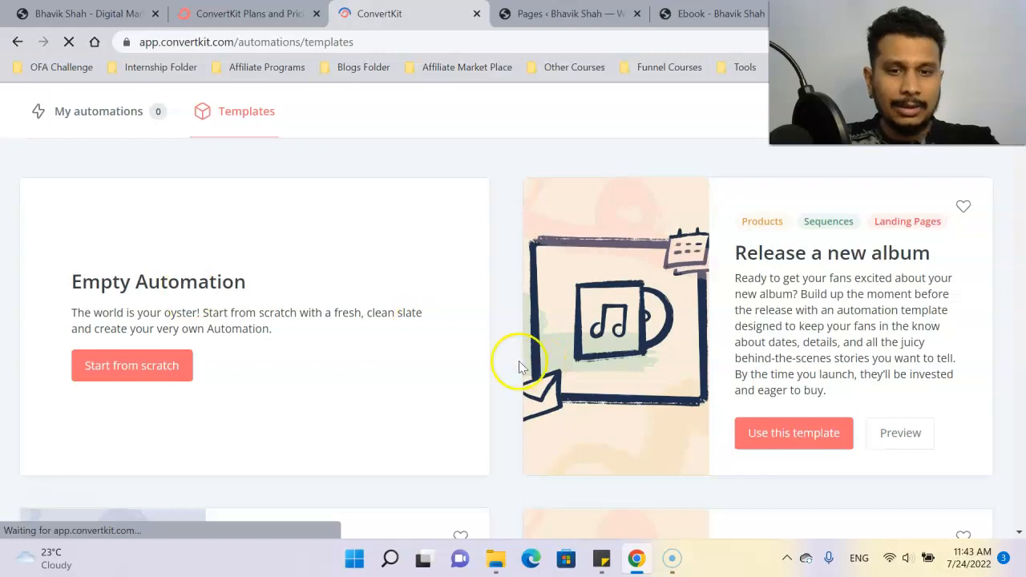
scroll(497, 365, down, 10)
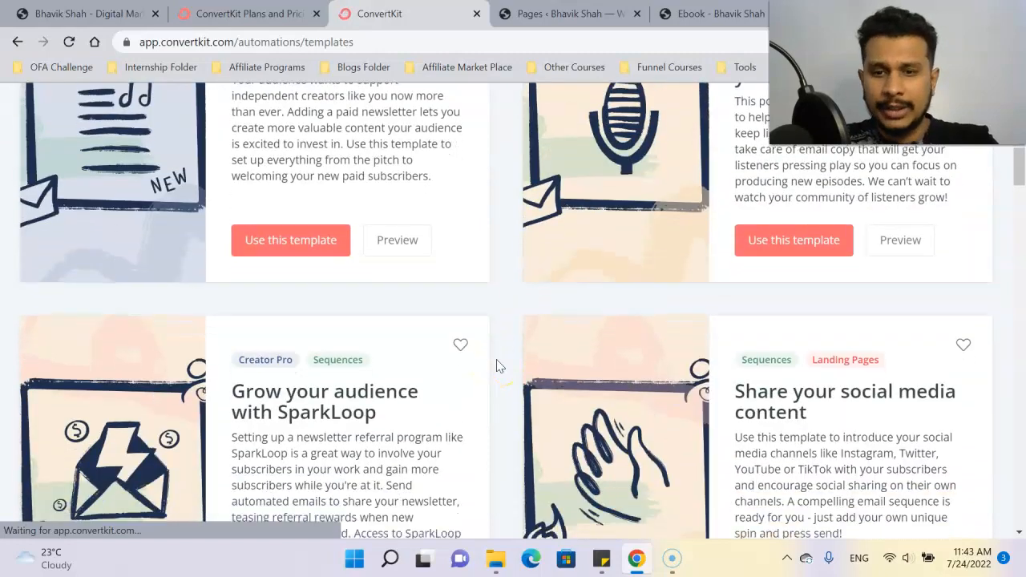
scroll(497, 366, down, 10)
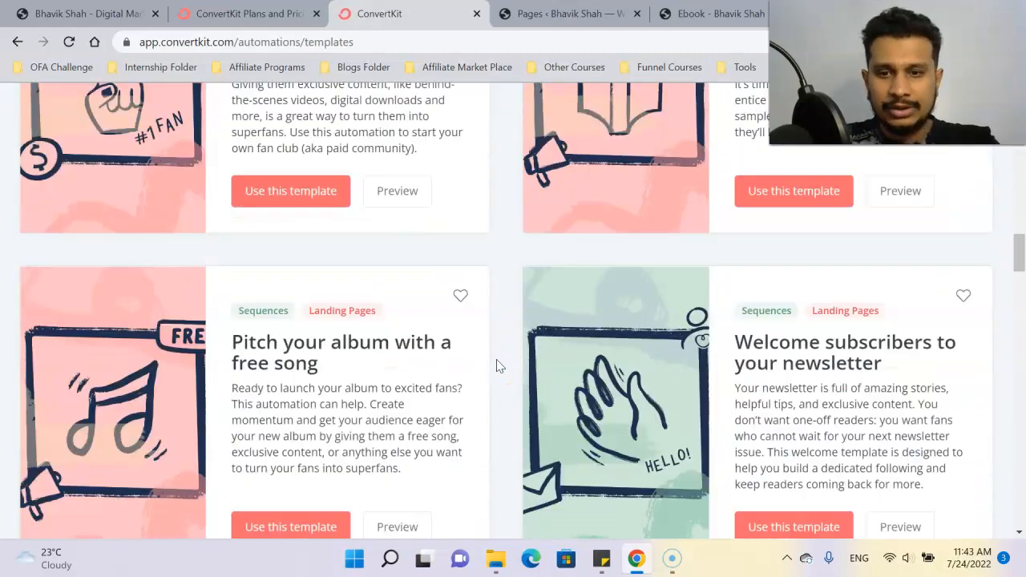
scroll(497, 366, down, 3)
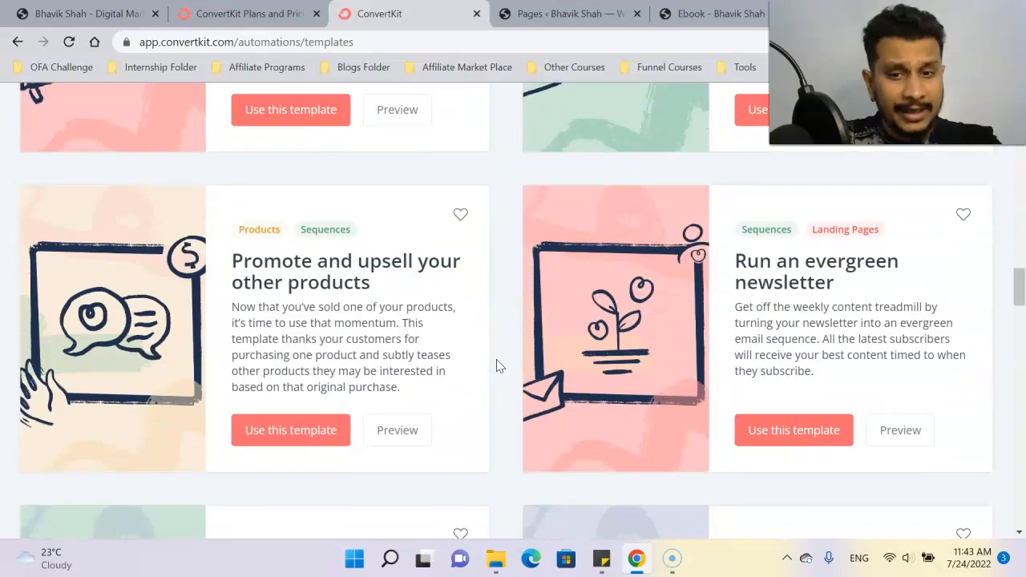
scroll(496, 366, down, 3)
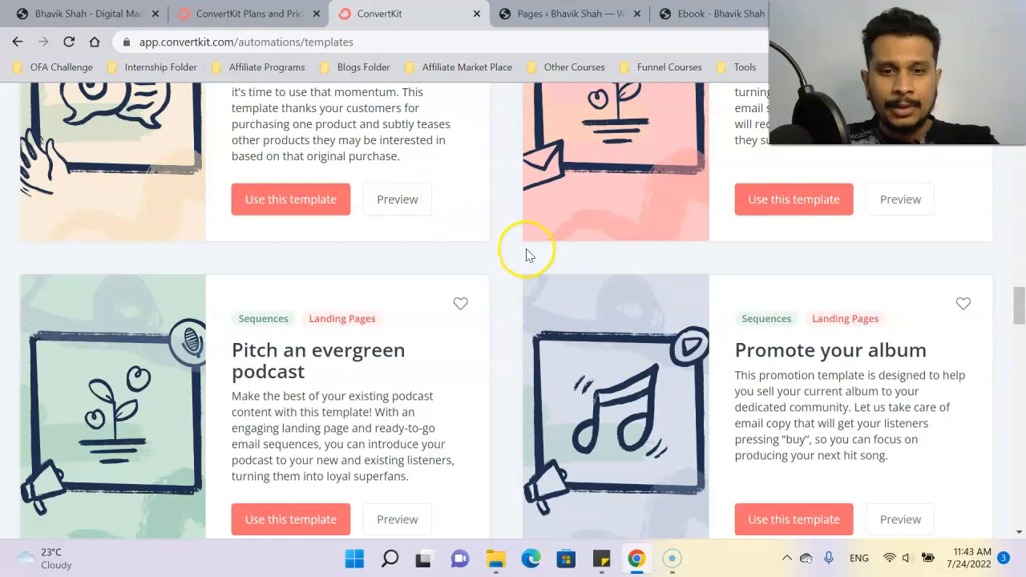
scroll(505, 243, up, 1)
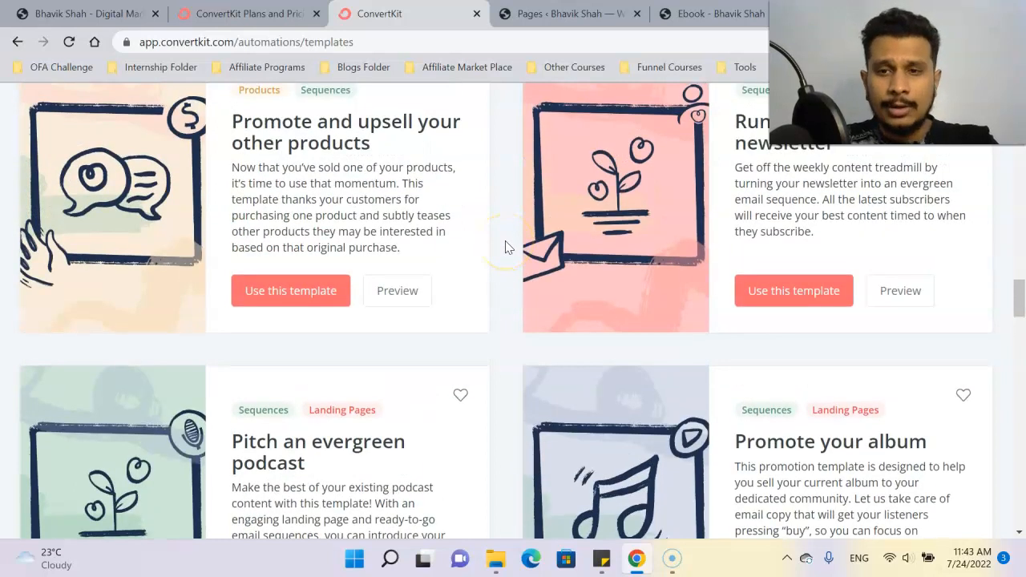
scroll(505, 241, up, 1)
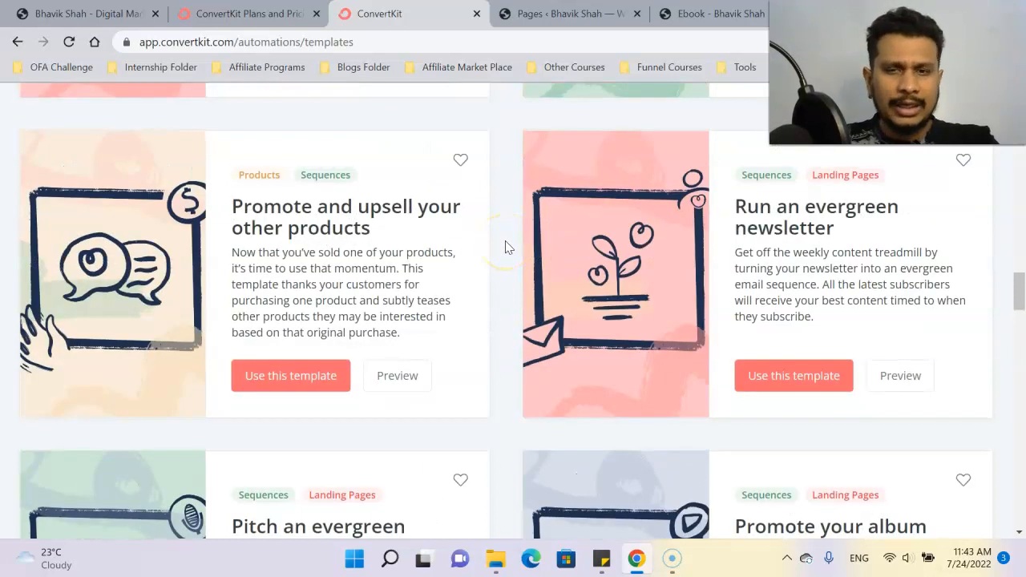
scroll(505, 247, up, 10)
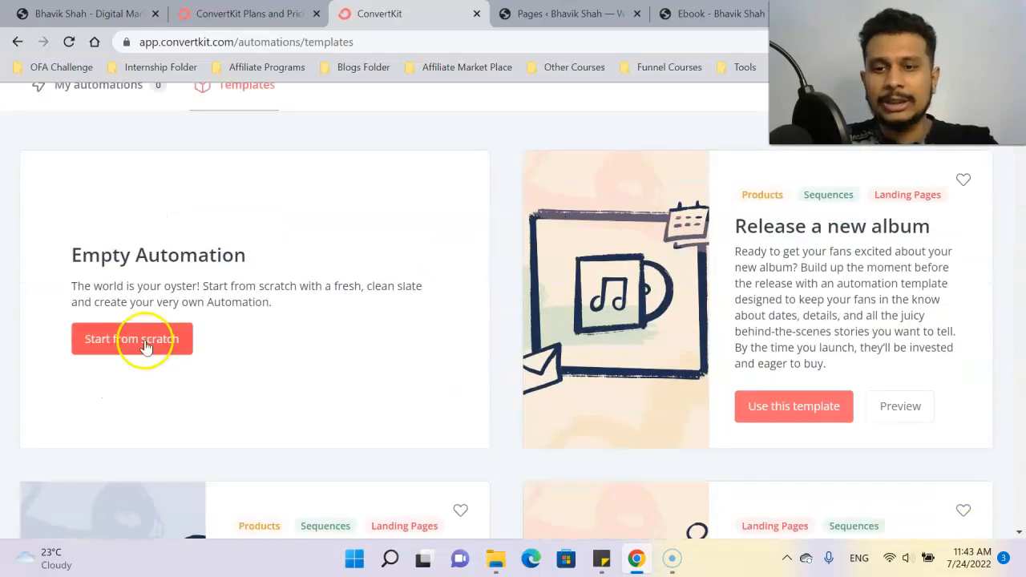
Step: Create an empty automation from scratch and rename it "Affiliate ebook"
click(100, 339)
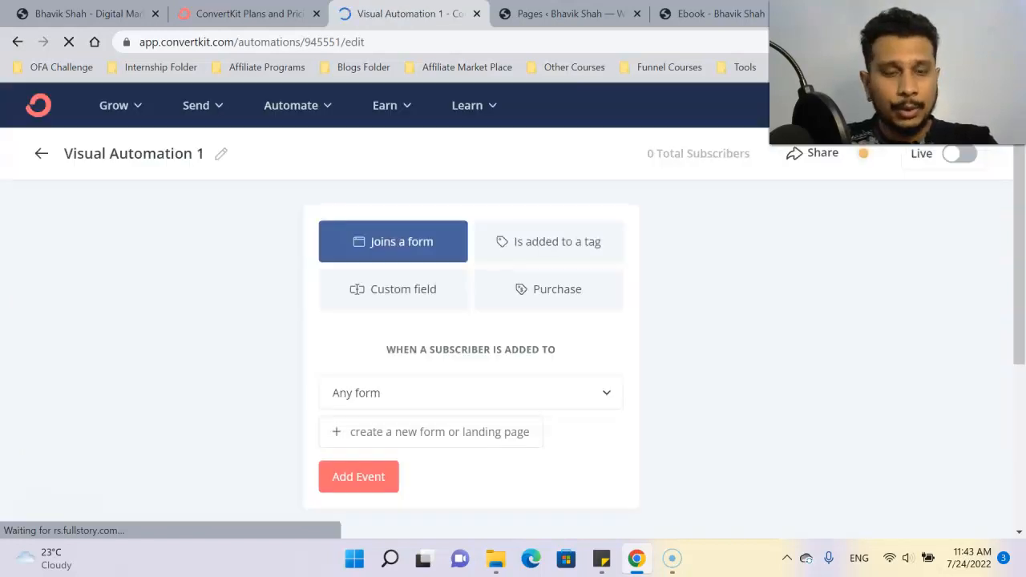
click(220, 158)
drag(169, 158, 138, 200)
click(138, 201)
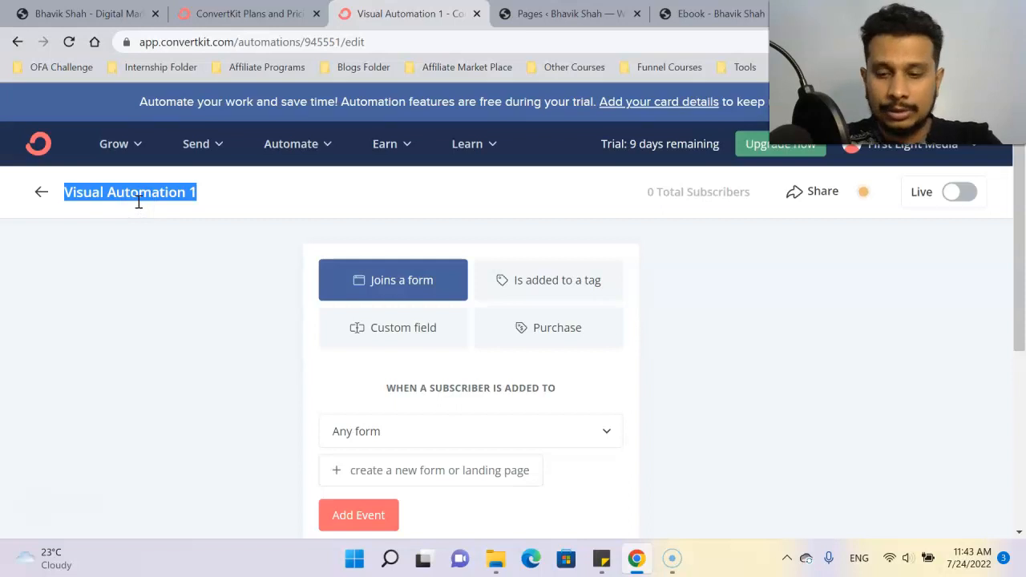
text(Affila)
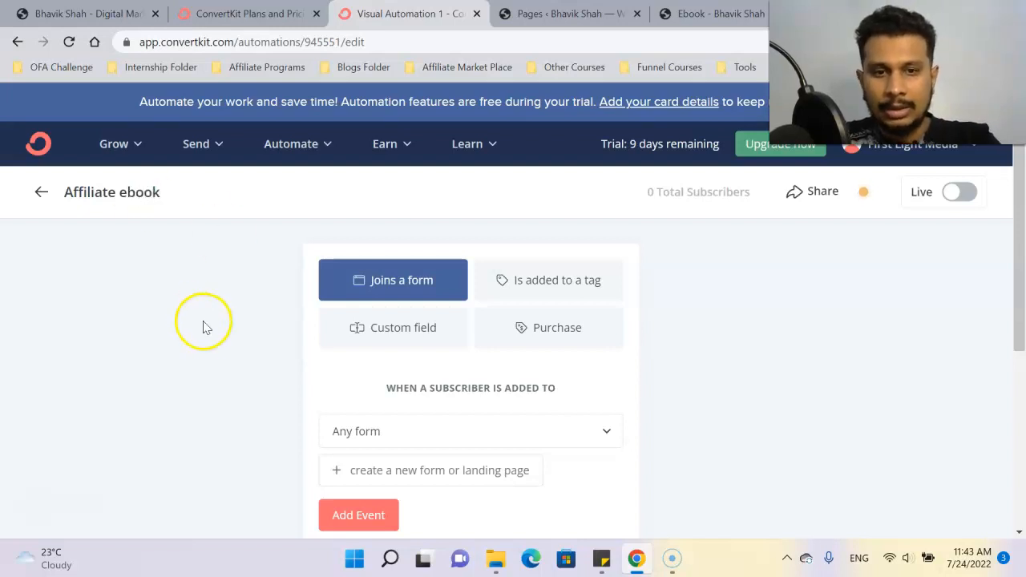
Step: Add a form-join entry event that triggers the automation when a subscriber is added to the "Affilate E-Book" form
scroll(175, 337, down, 1)
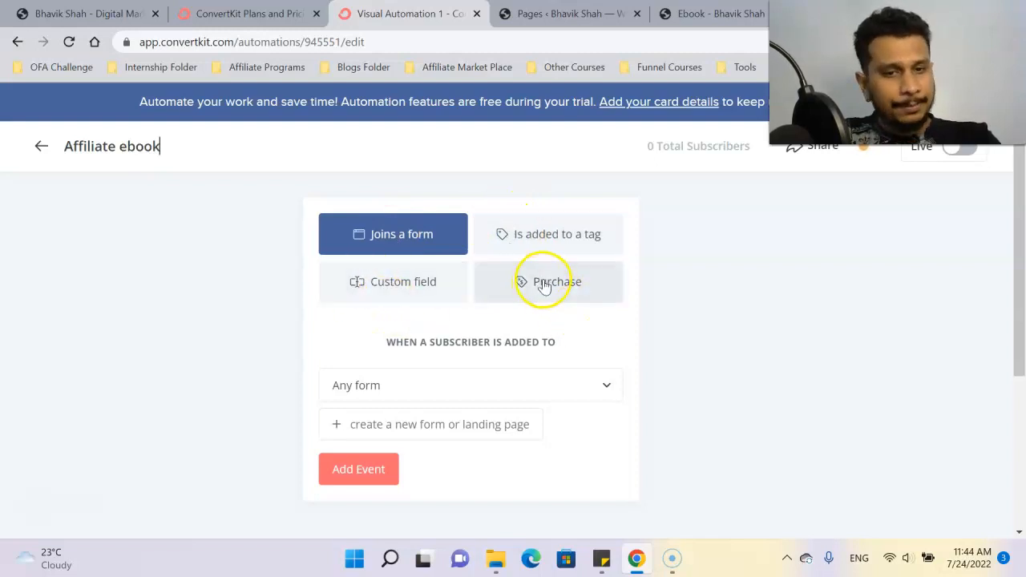
click(402, 242)
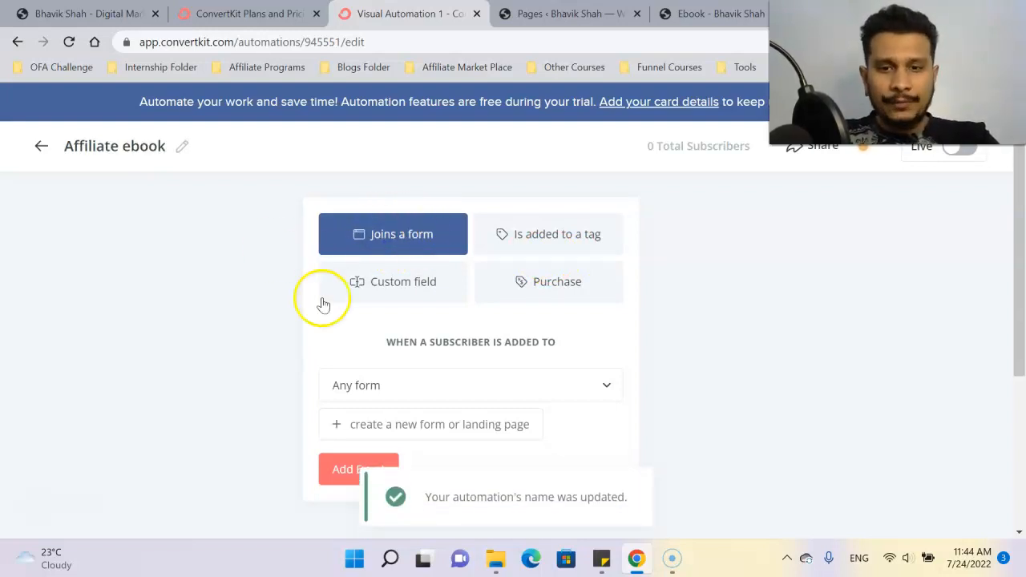
scroll(382, 244, down, 2)
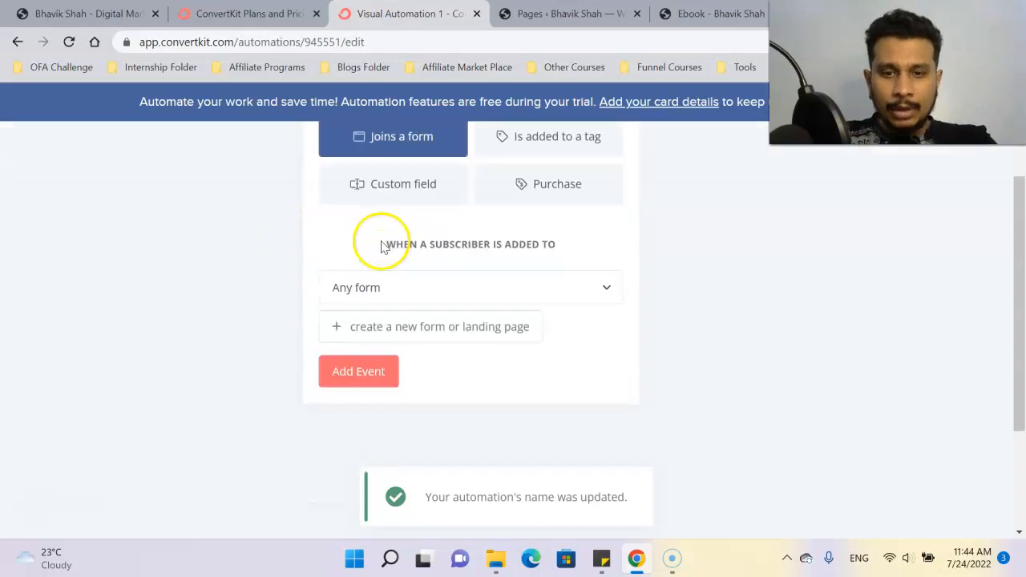
click(395, 293)
scroll(389, 364, down, 1)
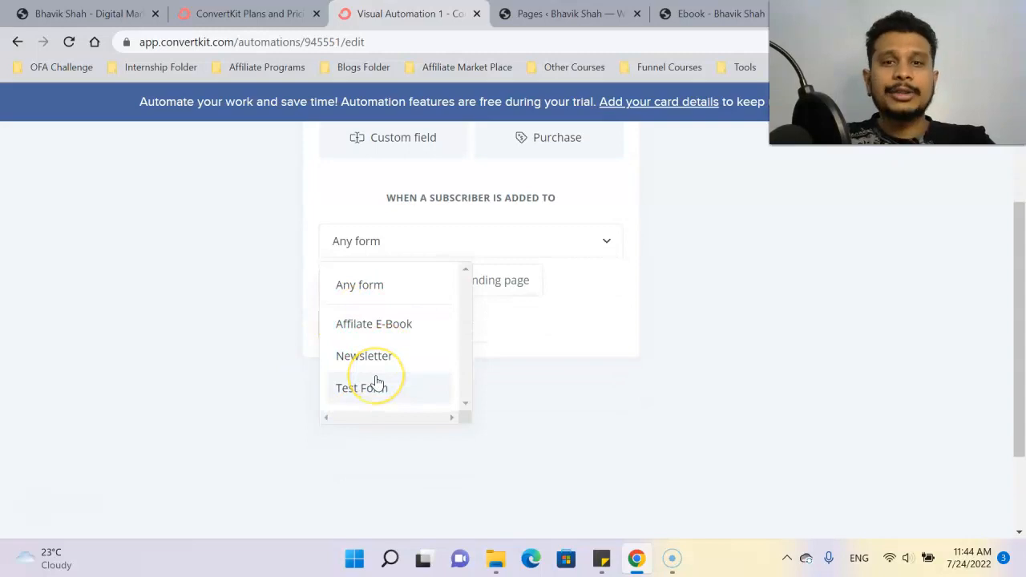
click(385, 324)
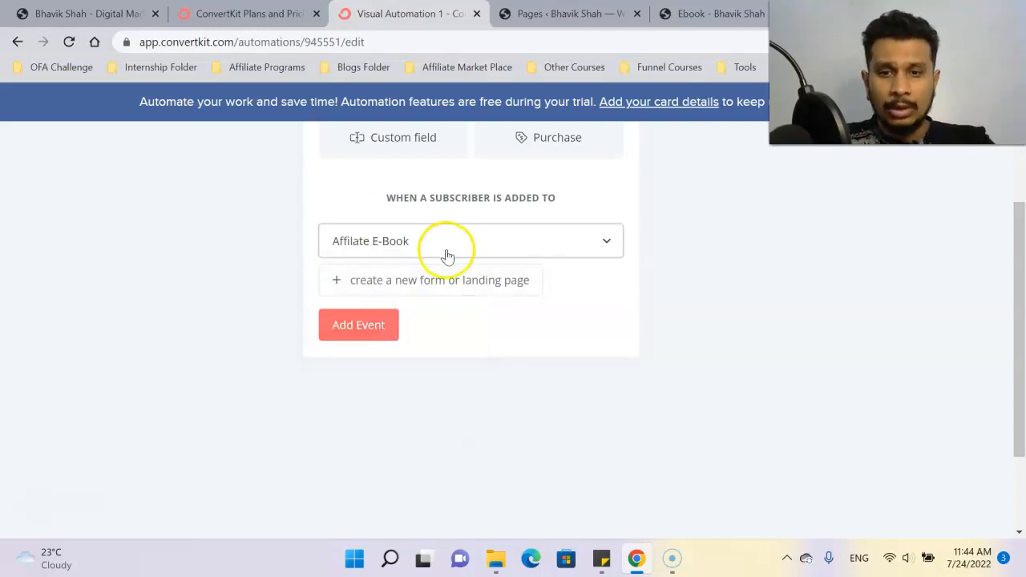
scroll(440, 320, up, 1)
click(358, 371)
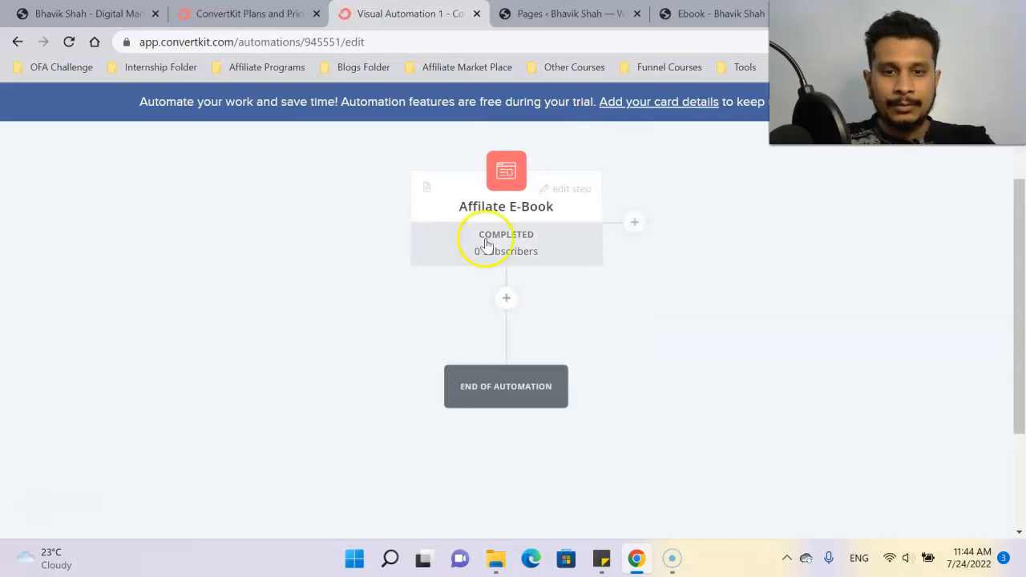
Step: Add an email sequence action after the form entry that adds subscribers to the "Affiliate E-Book" sequence
click(504, 299)
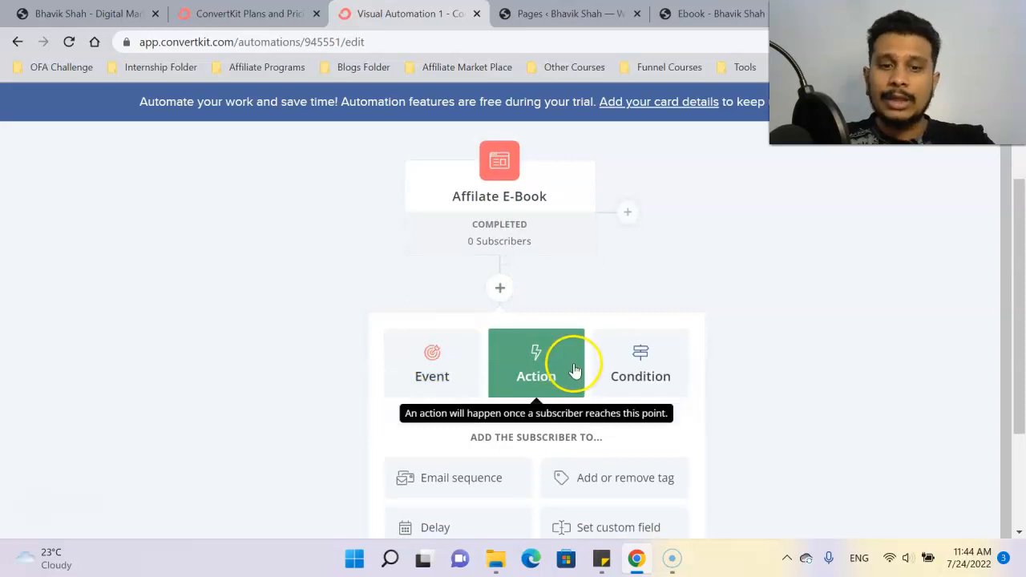
scroll(561, 369, down, 1)
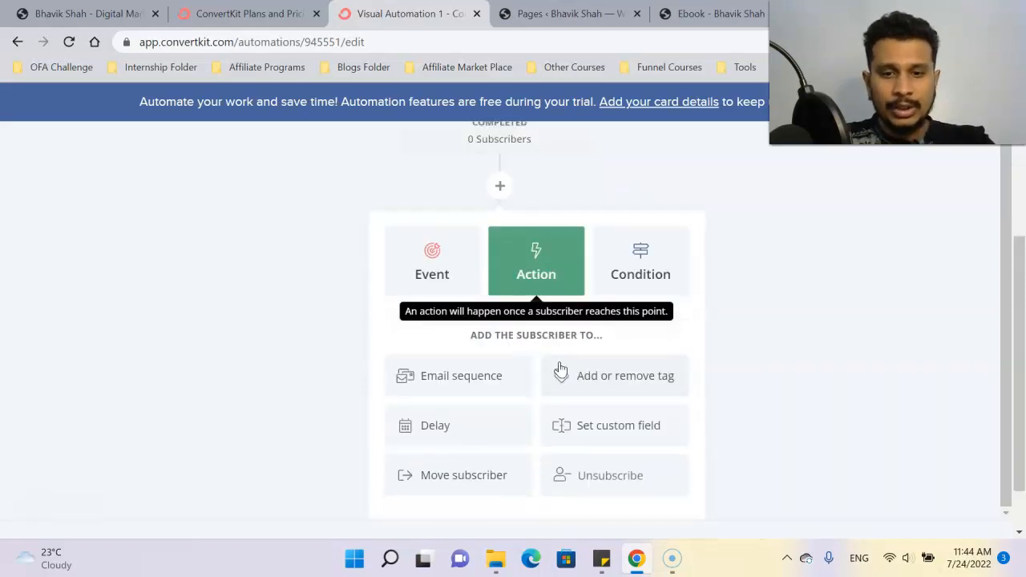
scroll(553, 364, down, 1)
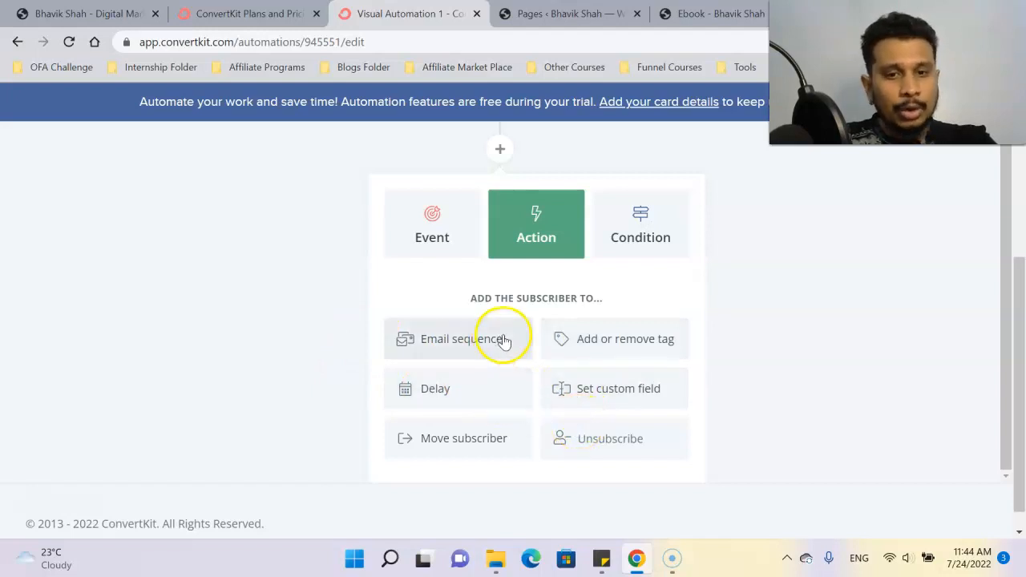
click(428, 339)
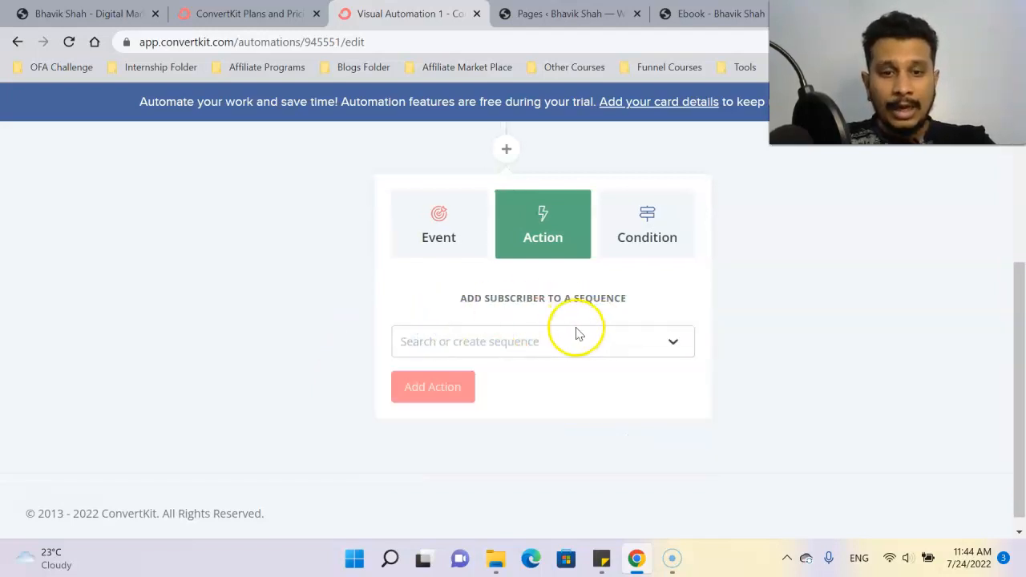
click(668, 343)
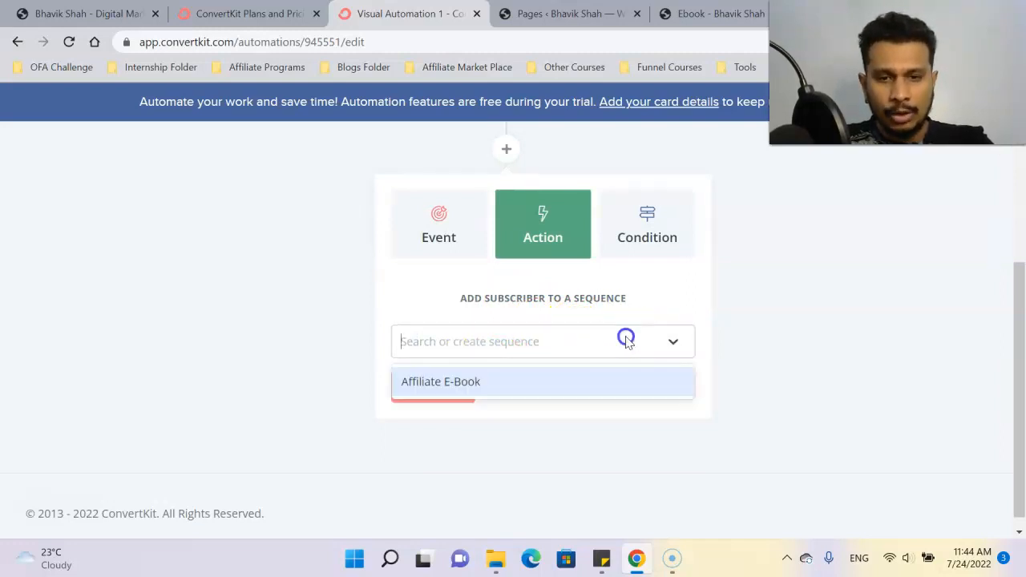
click(432, 382)
click(417, 387)
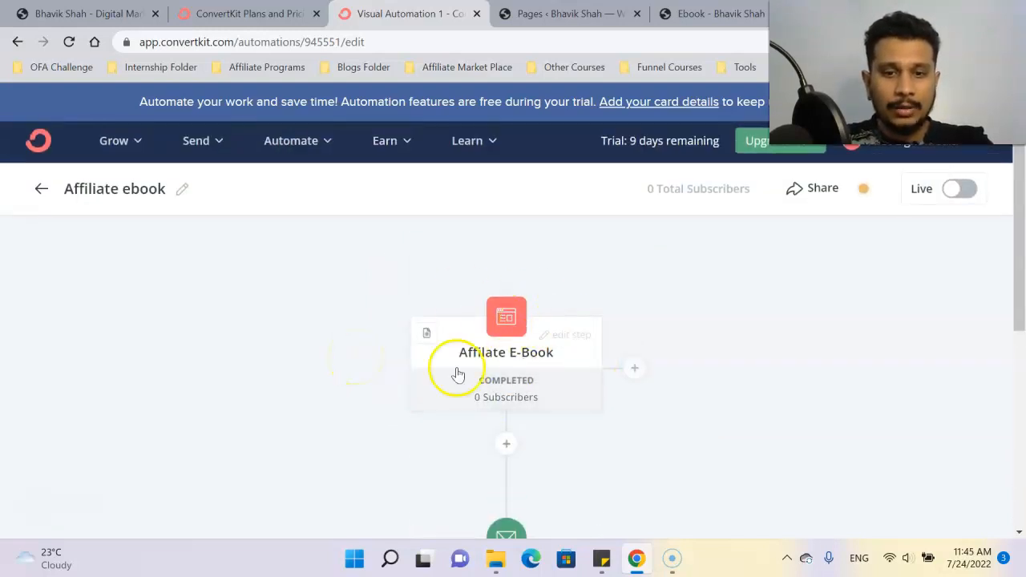
Step: Check the automation flow from the form entry to its end and turn the "Affiliate ebook" automation live
mouse_move(502, 335)
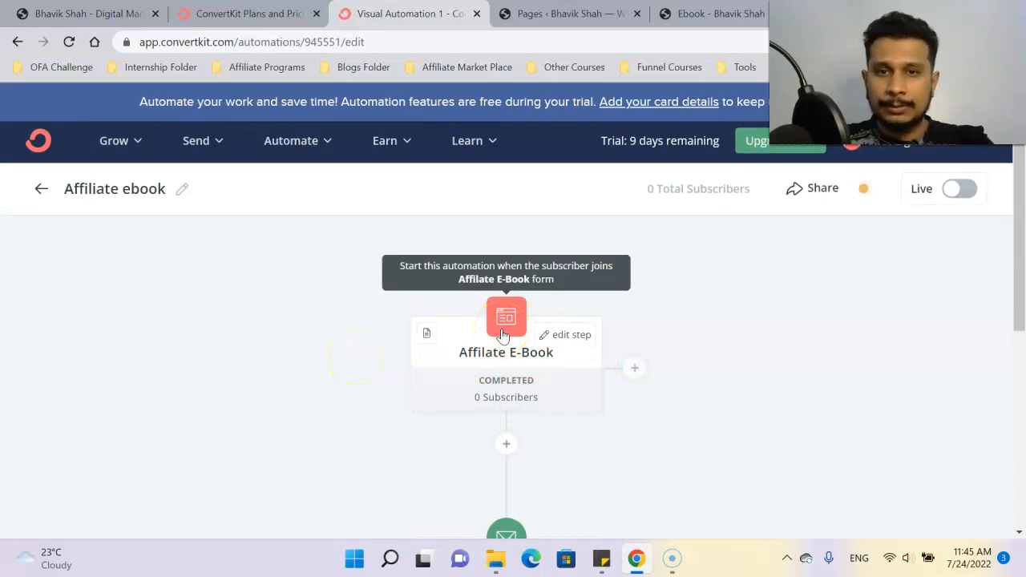
click(493, 320)
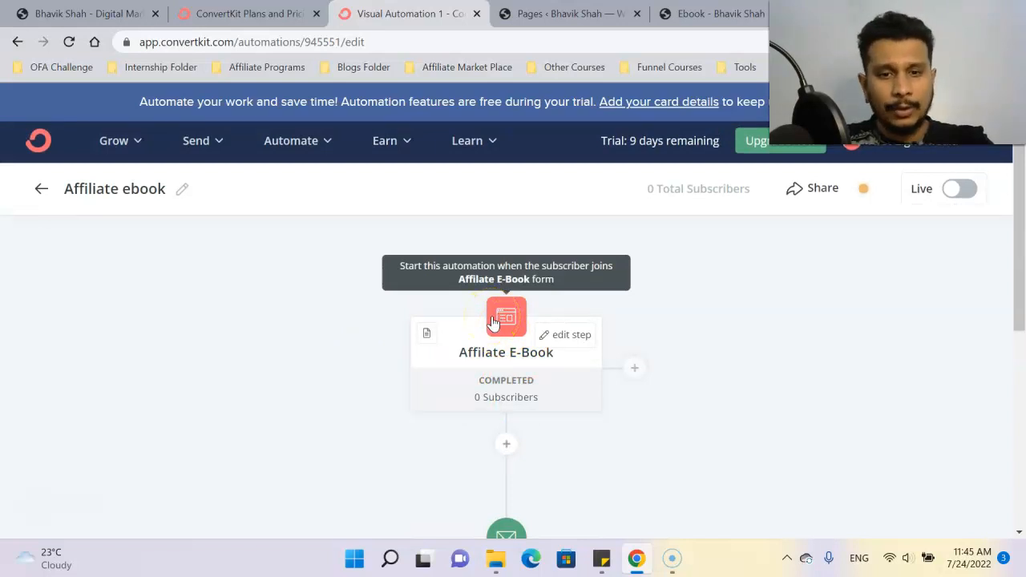
scroll(480, 331, down, 1)
scroll(414, 401, down, 1)
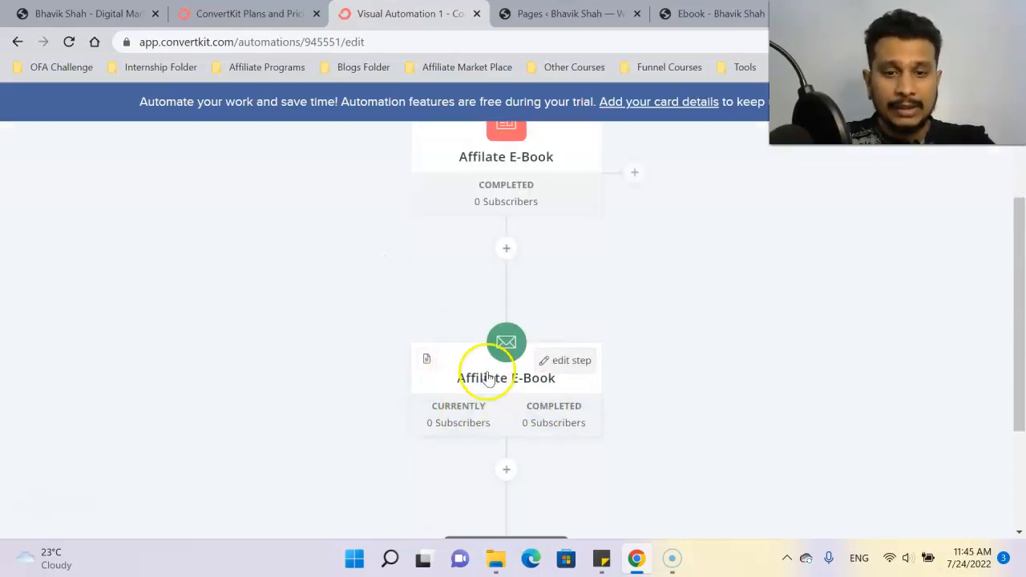
scroll(481, 367, down, 2)
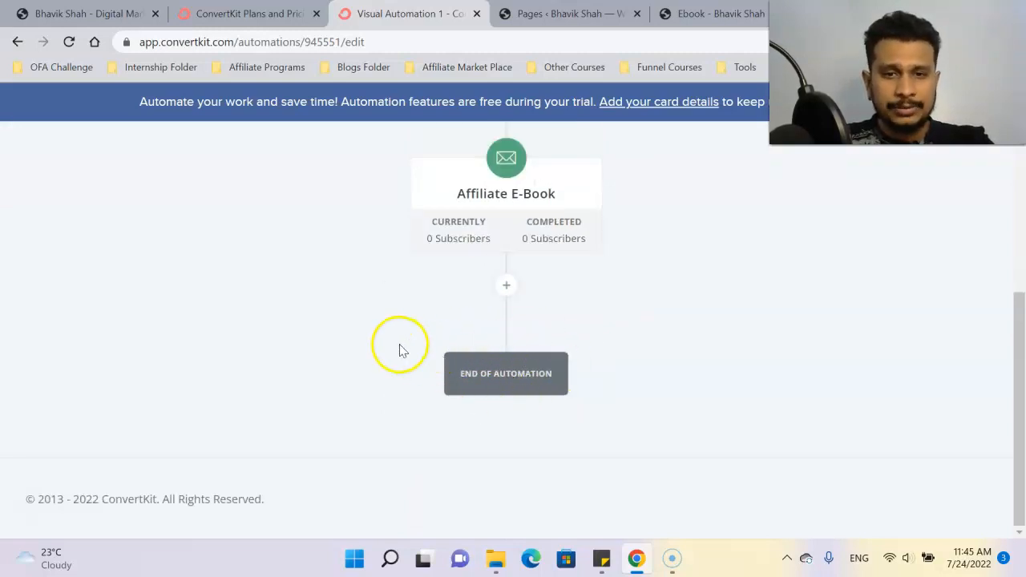
scroll(403, 351, up, 5)
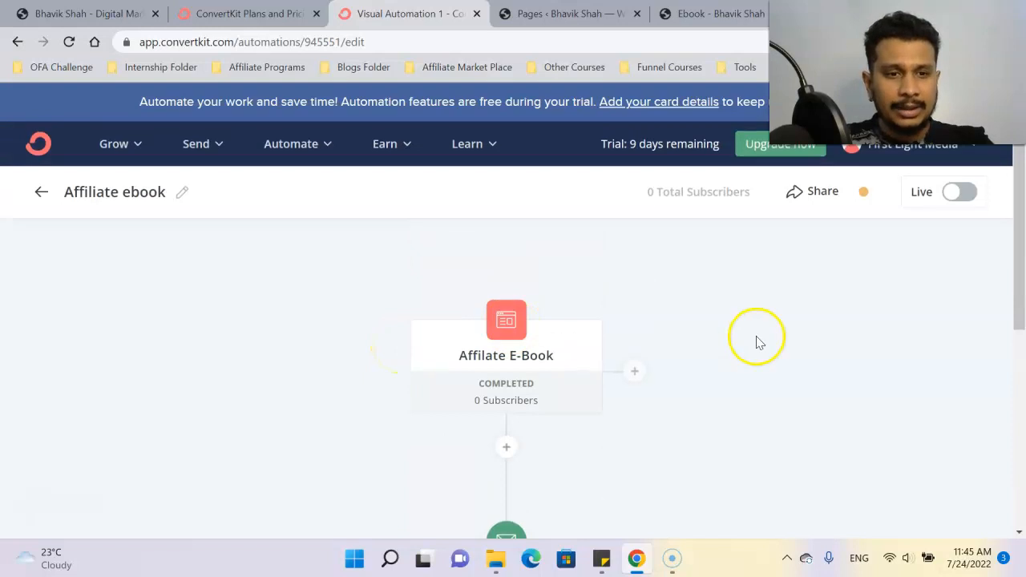
click(958, 193)
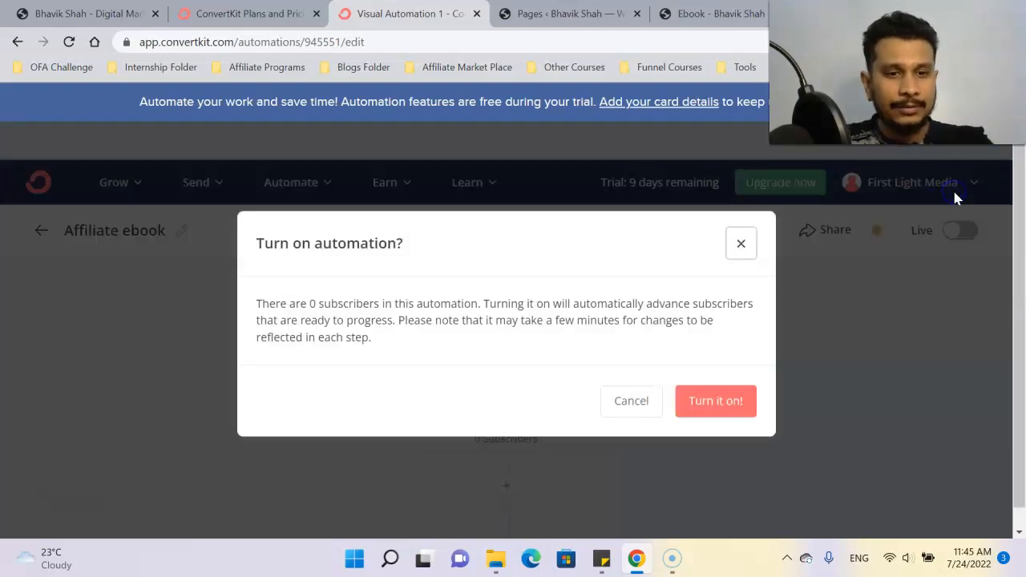
click(717, 401)
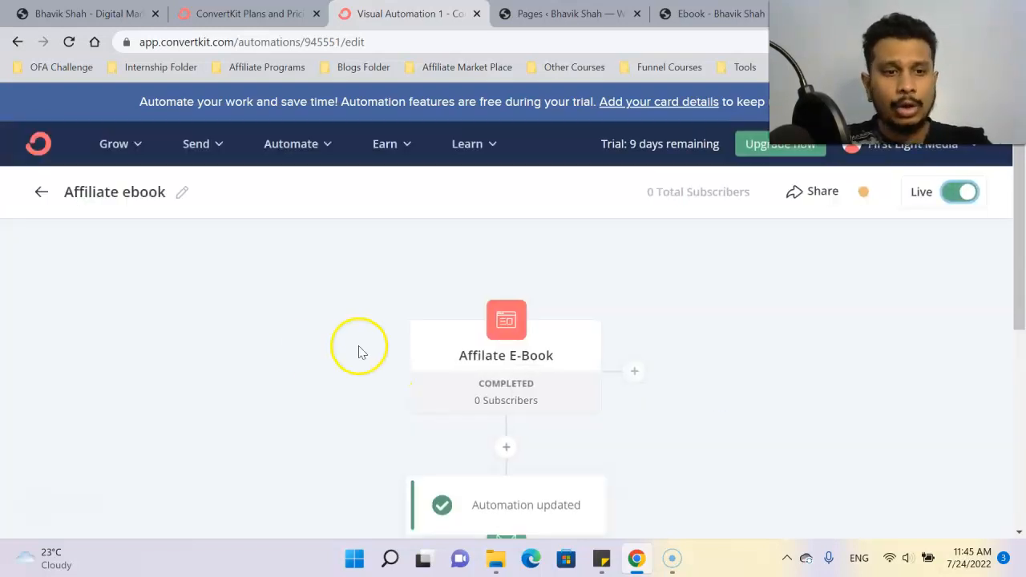
scroll(295, 328, down, 1)
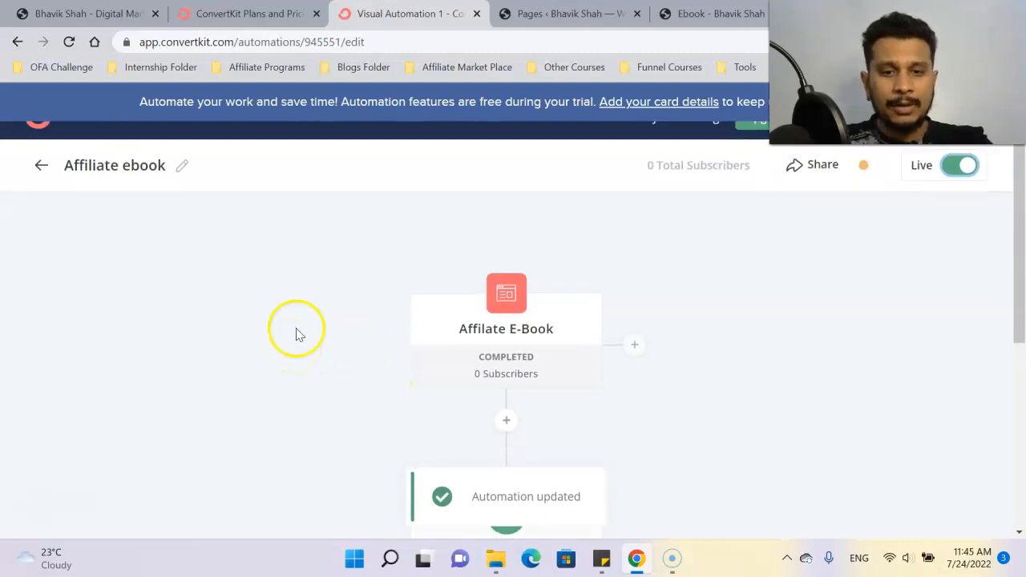
scroll(377, 368, down, 2)
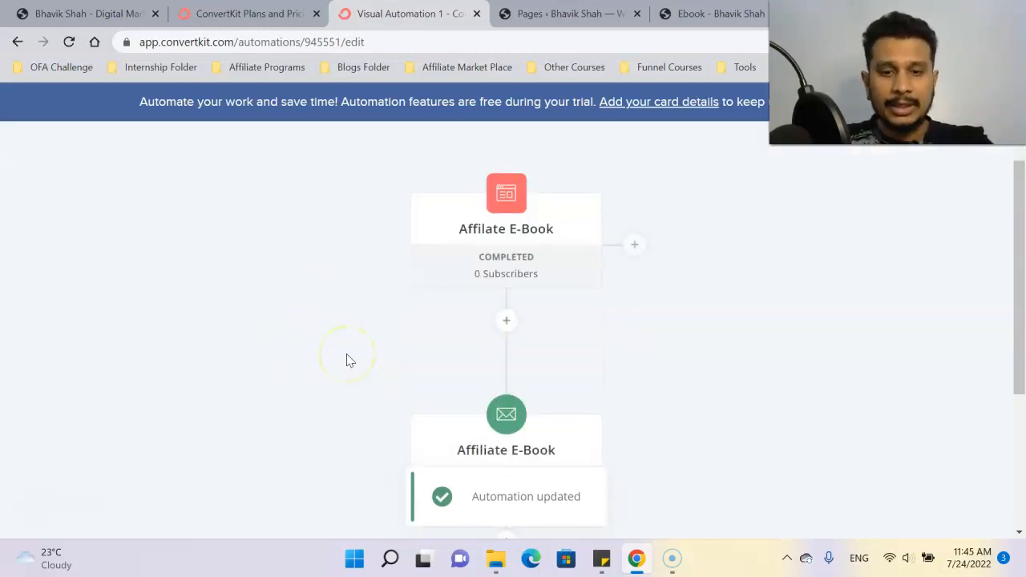
scroll(348, 360, down, 1)
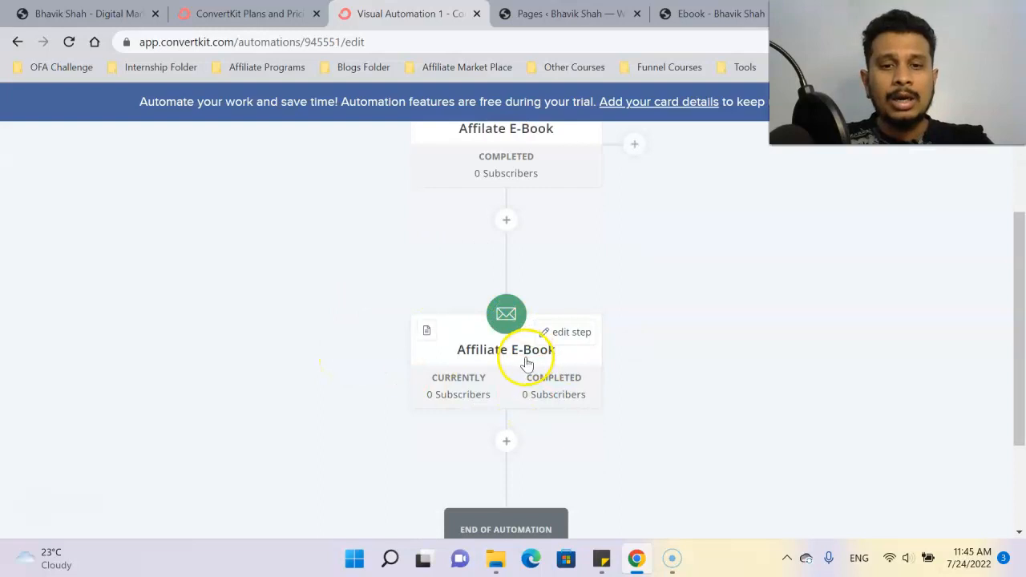
scroll(365, 389, up, 1)
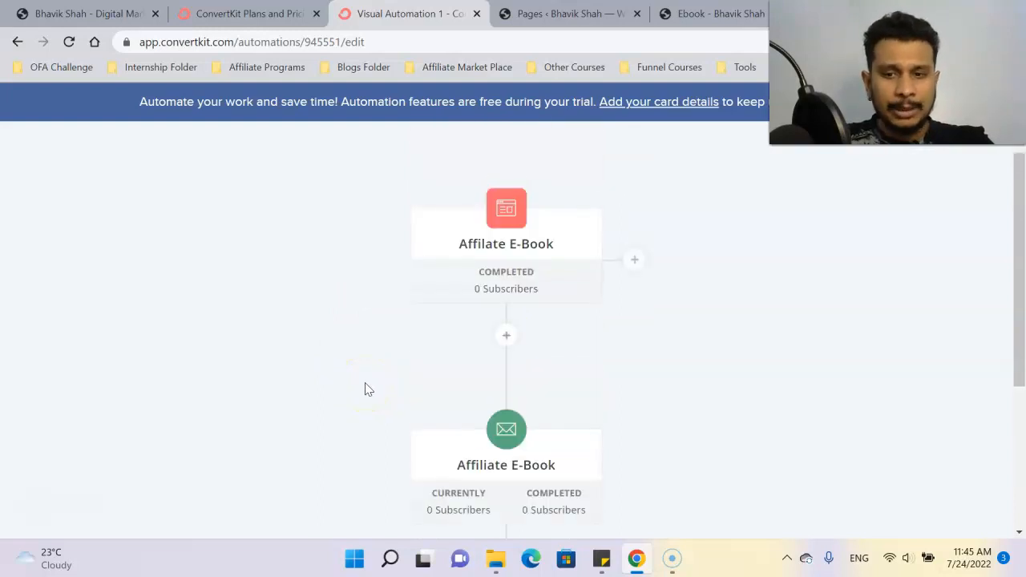
scroll(365, 389, up, 1)
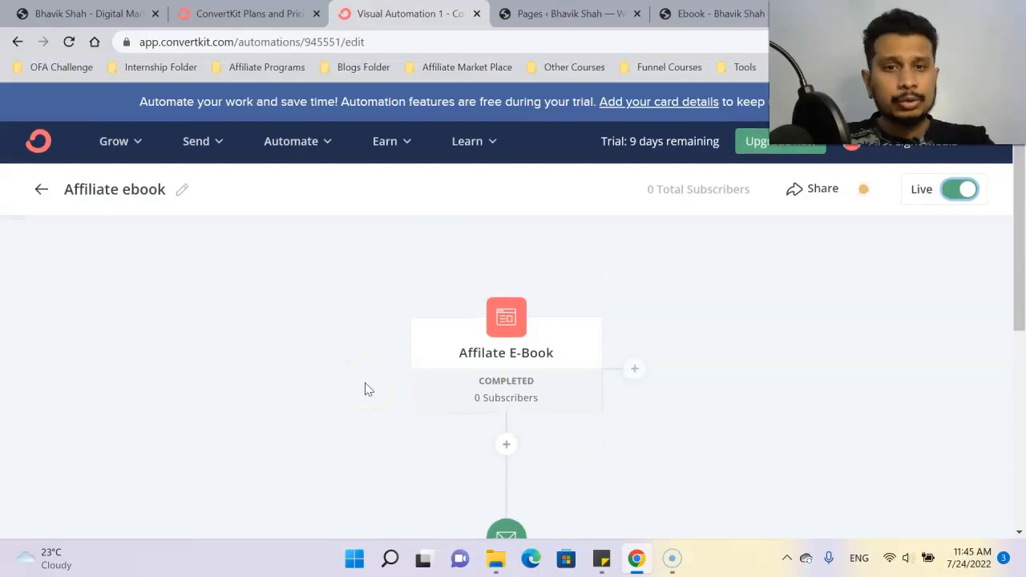
Step: Examine the add-tag action offered between the form entry and the email sequence
scroll(365, 389, down, 1)
click(504, 370)
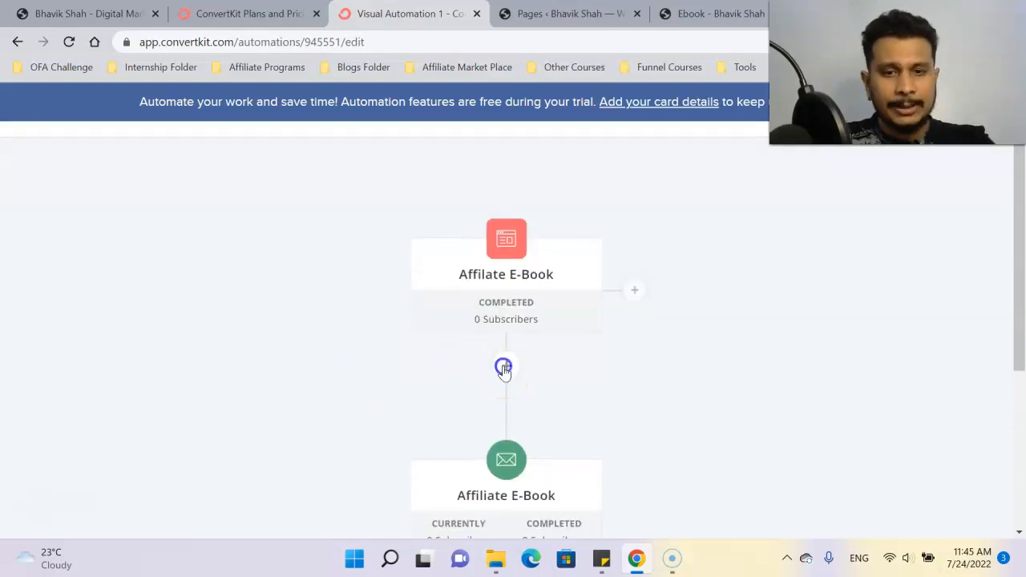
scroll(318, 359, down, 3)
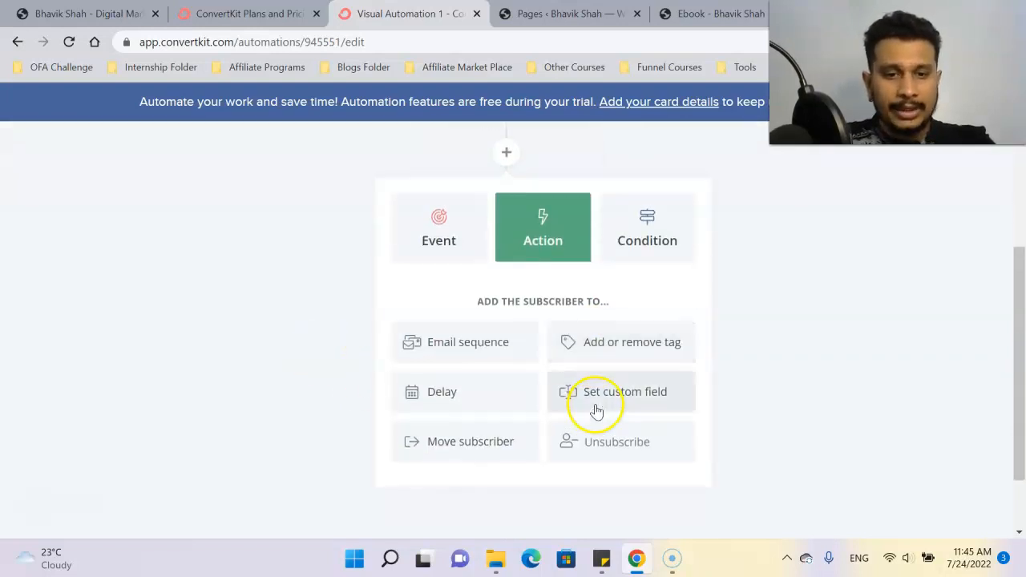
click(622, 353)
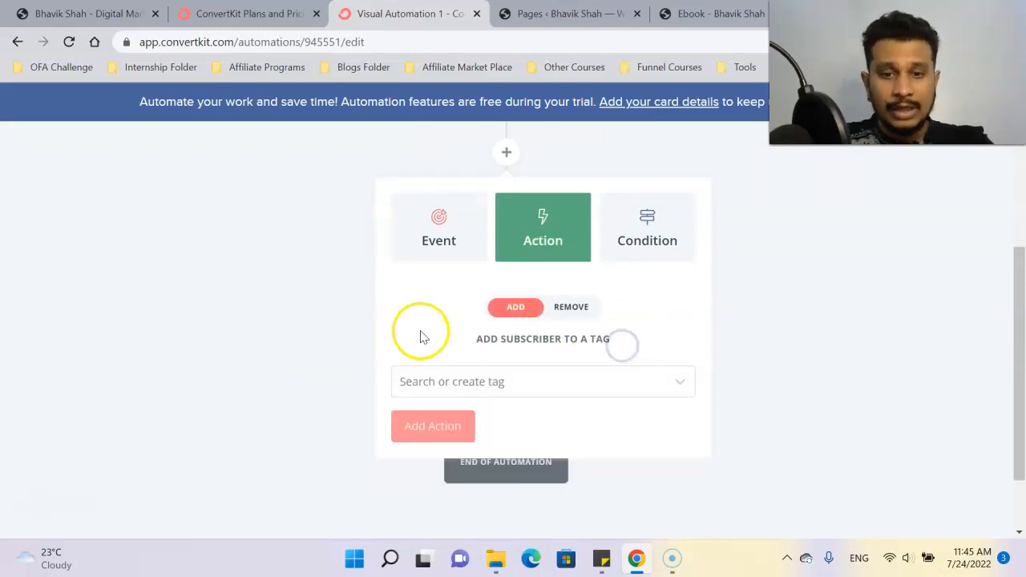
scroll(448, 265, up, 3)
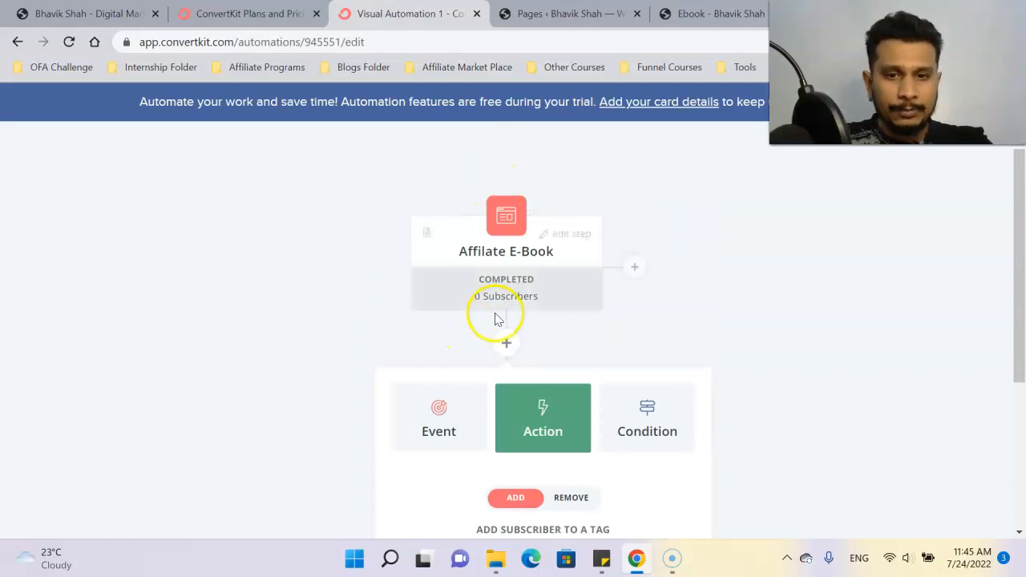
scroll(492, 309, down, 3)
click(493, 393)
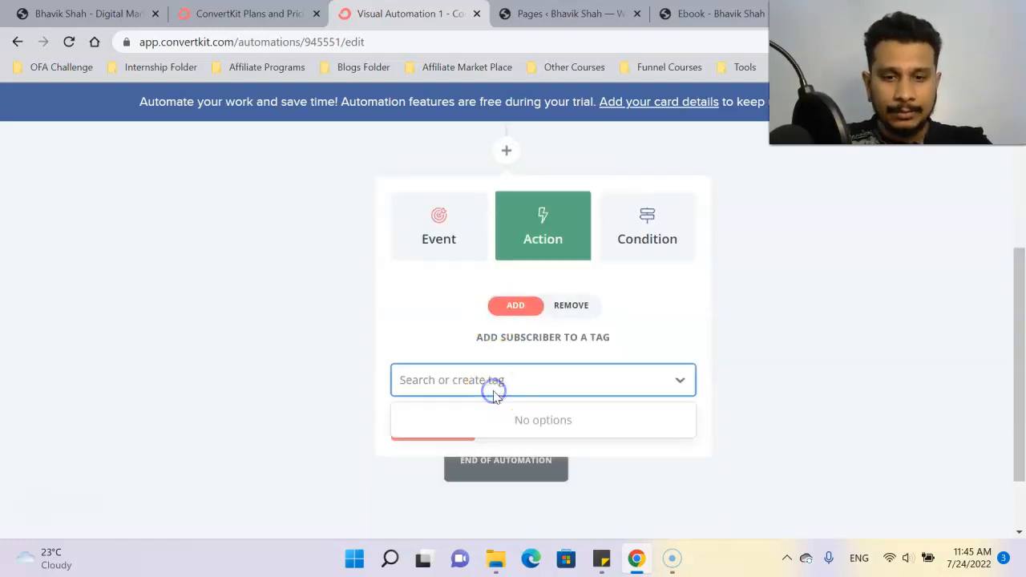
scroll(494, 393, down, 1)
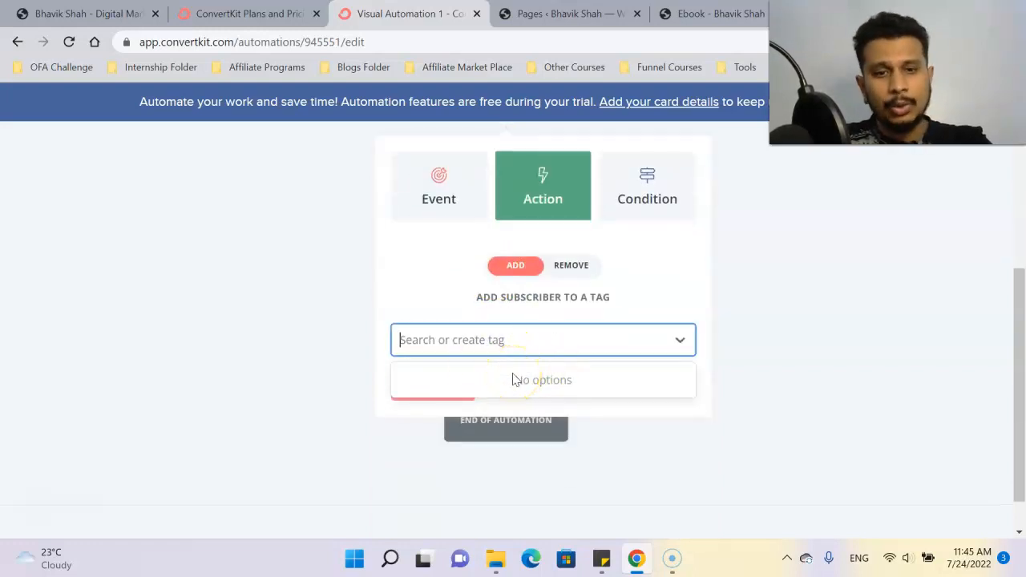
click(458, 292)
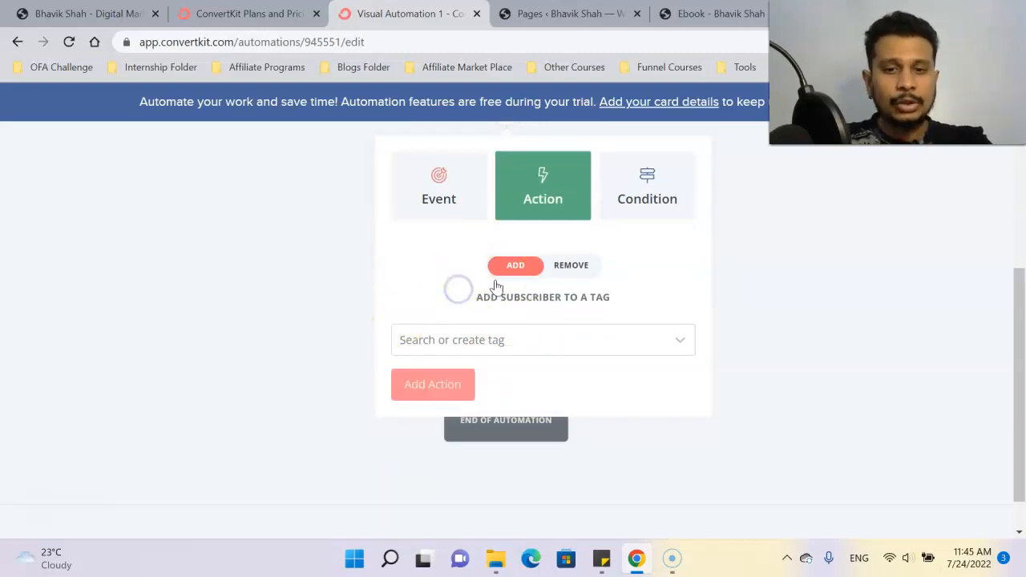
Step: Examine the tag-added event at the same point, dismiss the unsaved step and review the automation flow
click(433, 176)
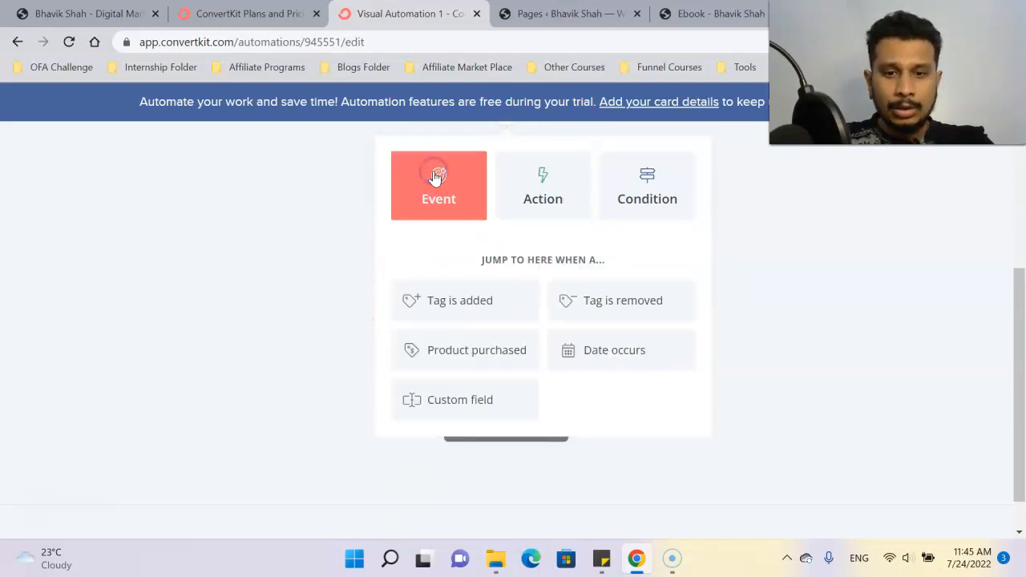
click(418, 299)
click(488, 303)
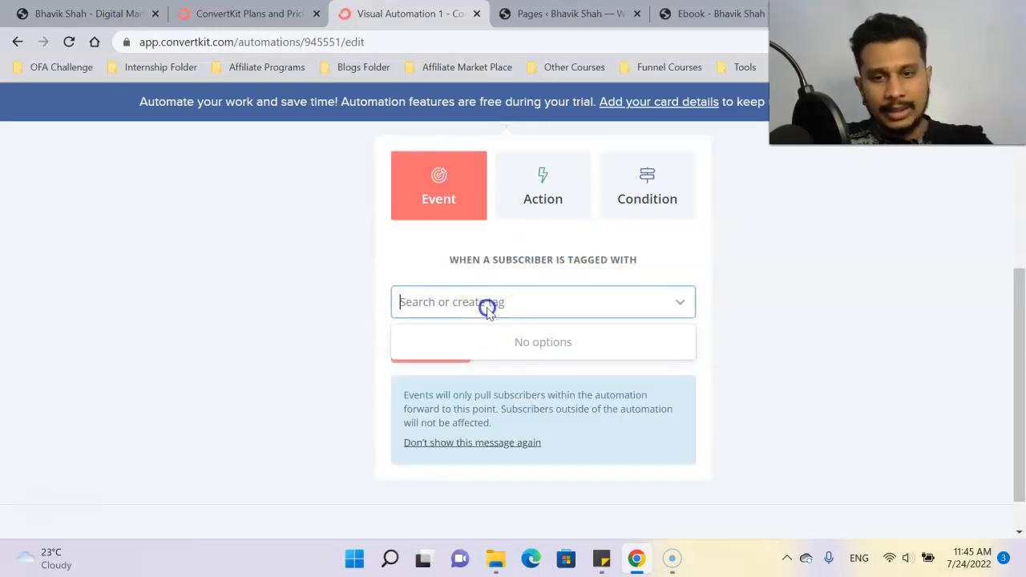
click(420, 263)
scroll(550, 327, up, 3)
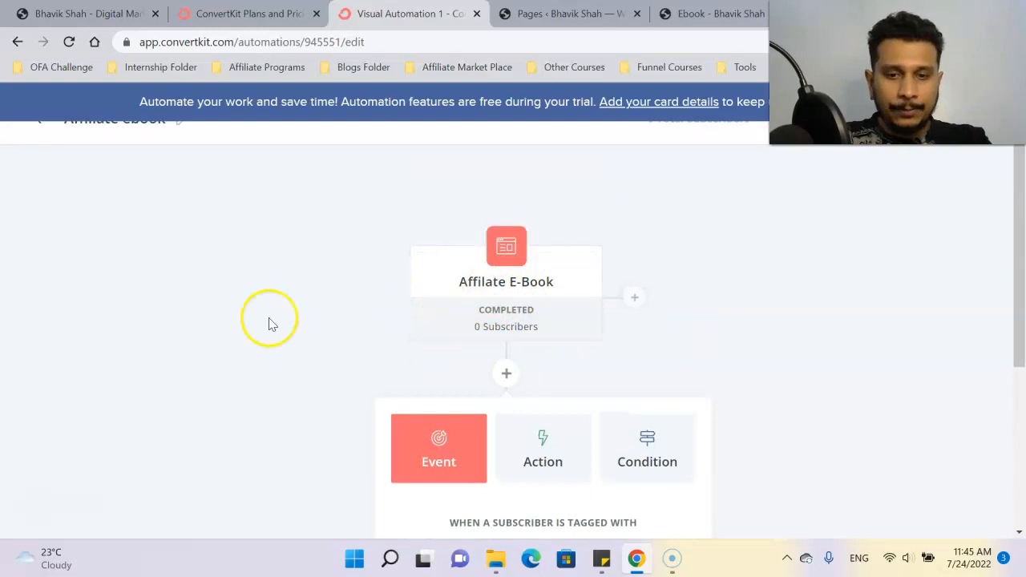
scroll(267, 323, down, 4)
click(318, 320)
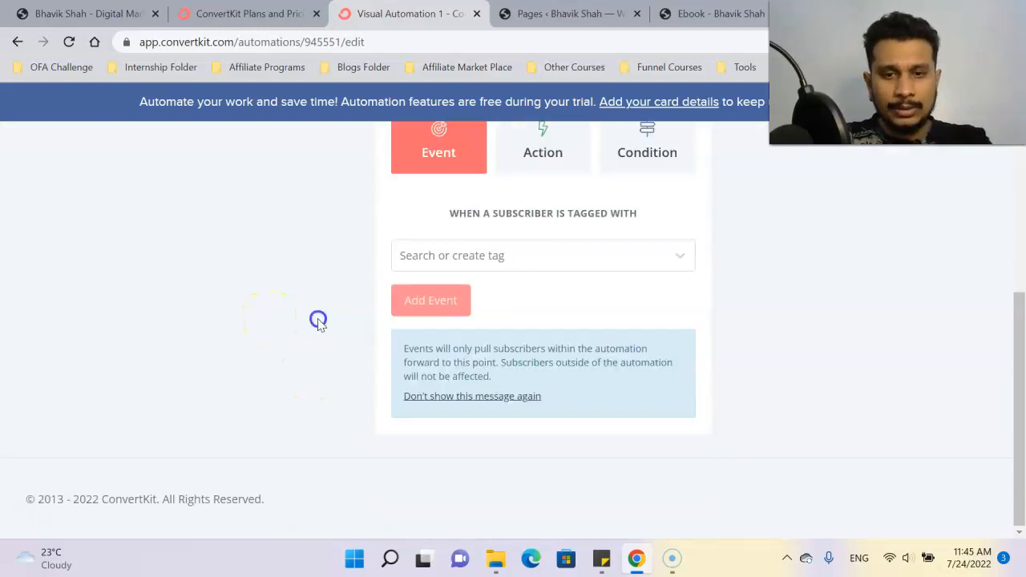
scroll(346, 265, up, 4)
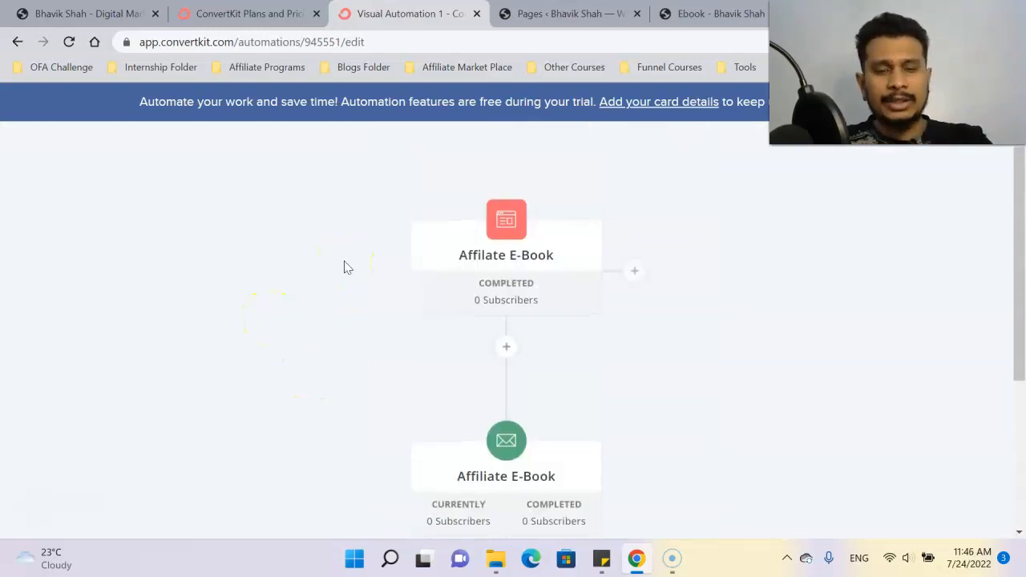
scroll(345, 267, down, 1)
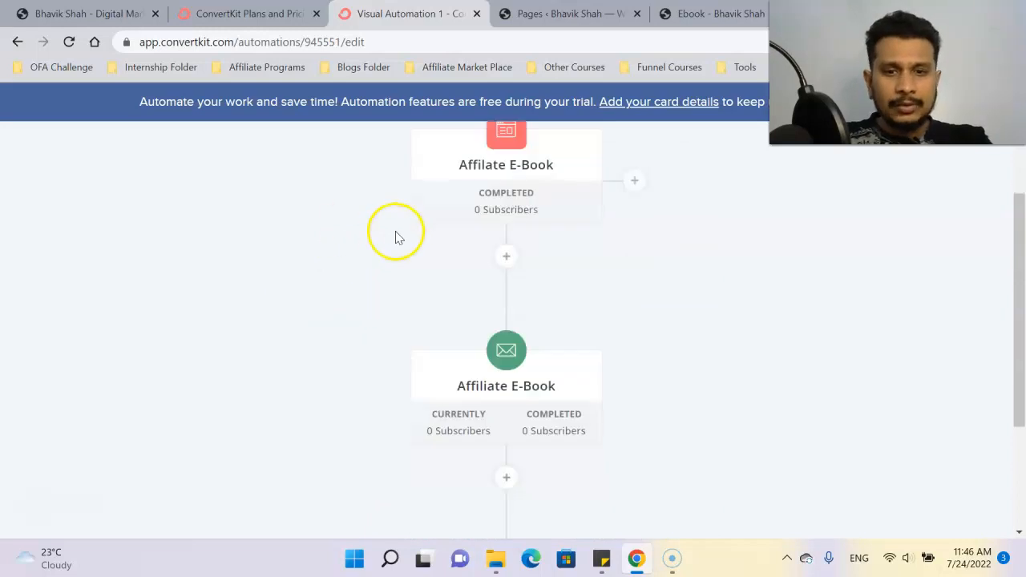
scroll(346, 282, down, 1)
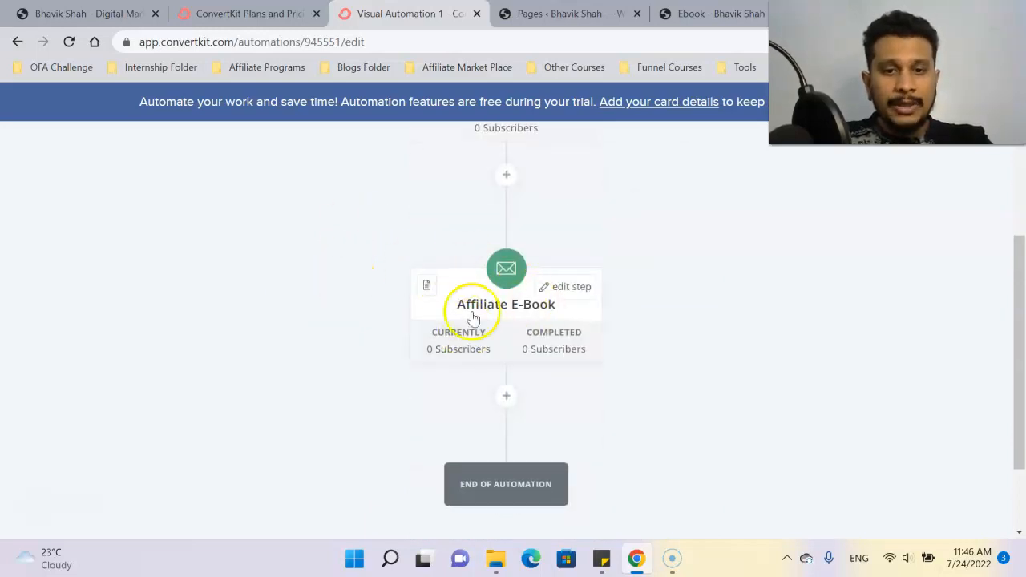
scroll(325, 333, down, 1)
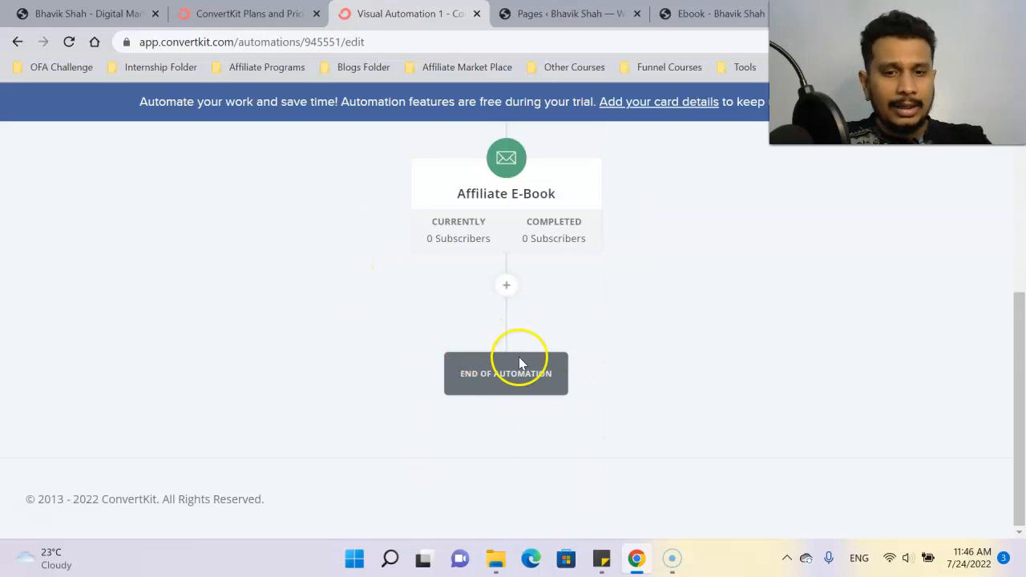
scroll(371, 355, up, 4)
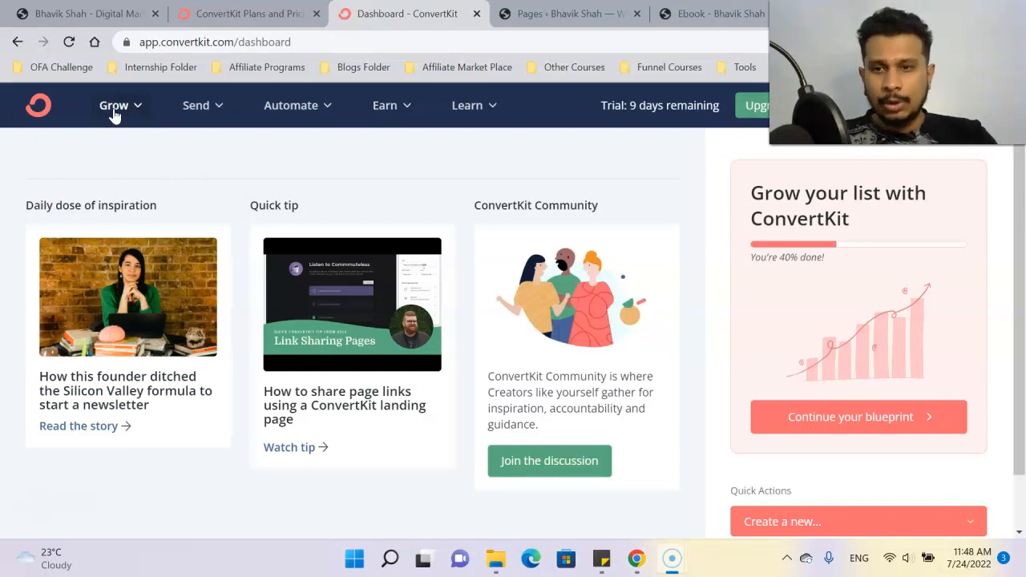
Step: Open the subscriber list and examine the ways to add subscribers, choosing to add a single subscriber
click(114, 109)
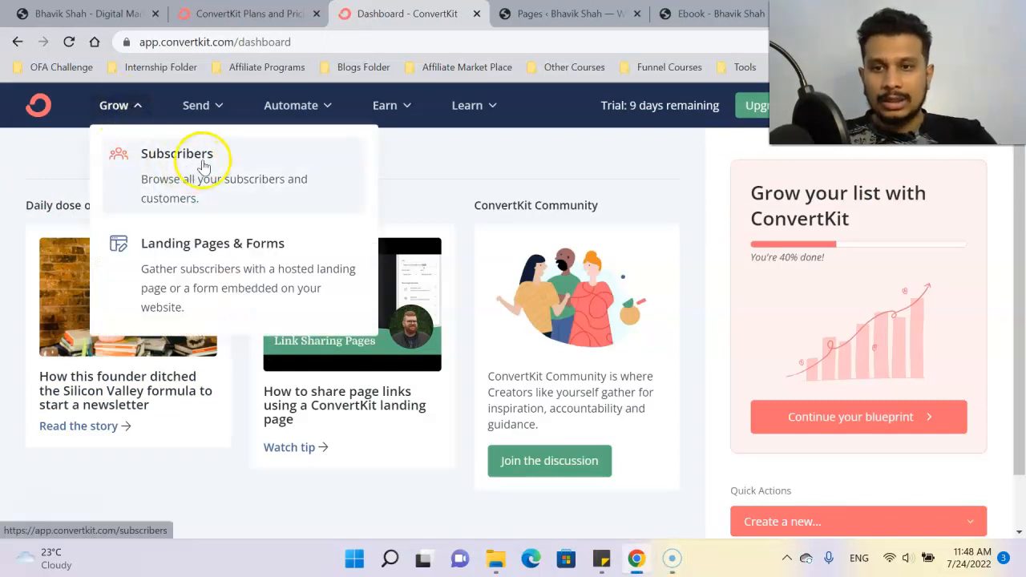
click(259, 162)
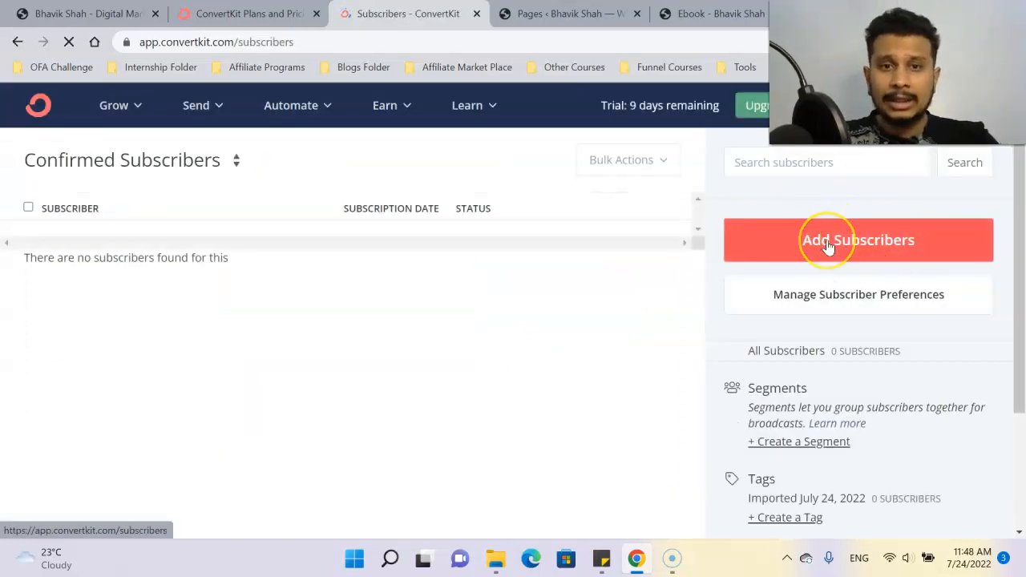
click(828, 244)
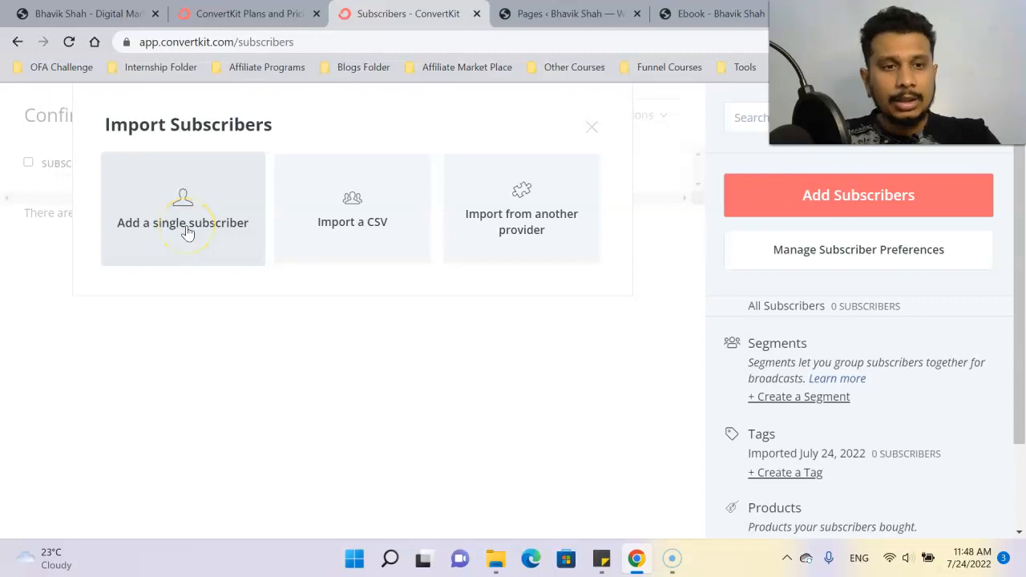
click(221, 215)
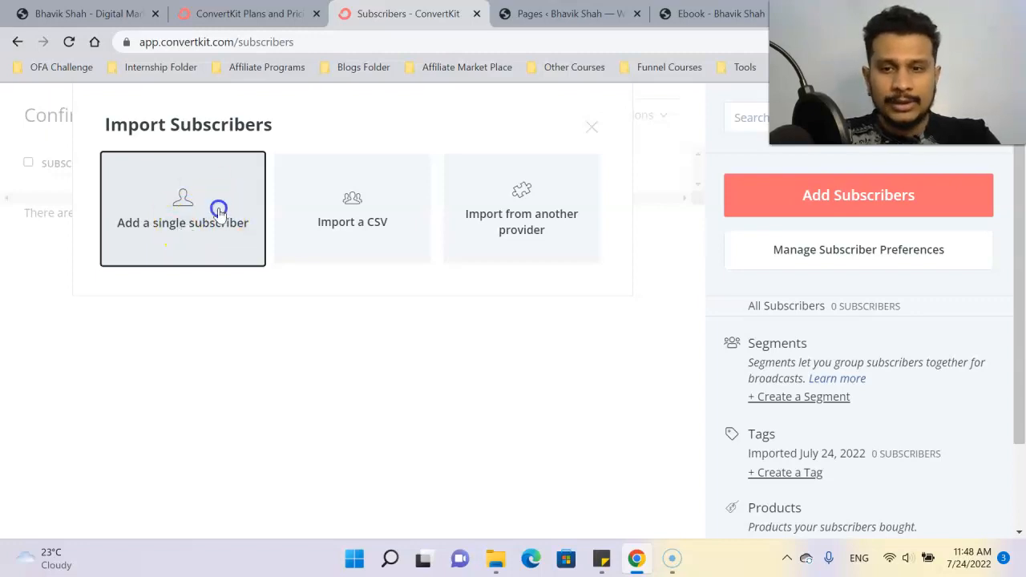
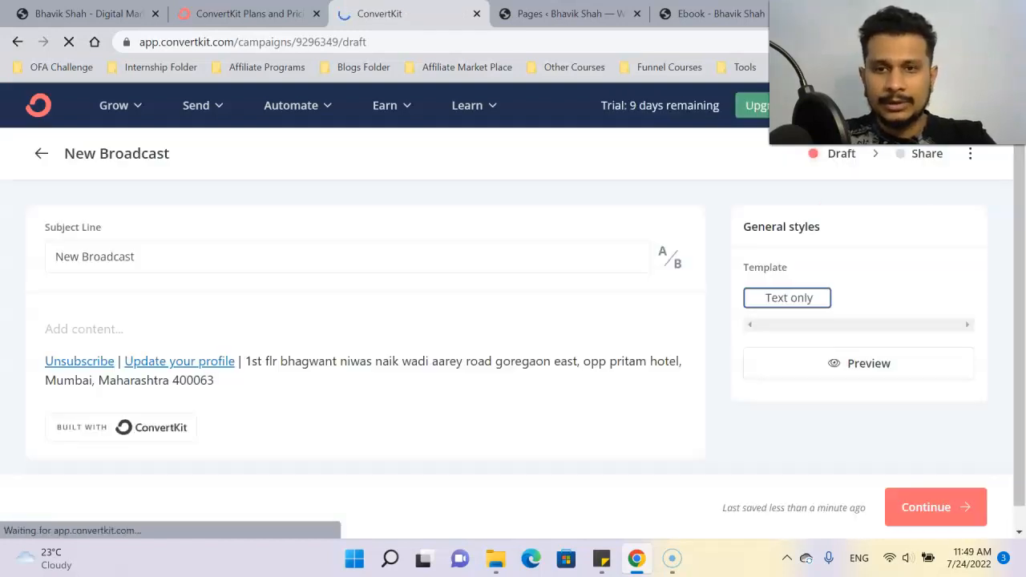
Step: Replace the new broadcast's subject line with "Free Webinar on Affiliate Marketing"
click(197, 257)
key(ctrl+a)
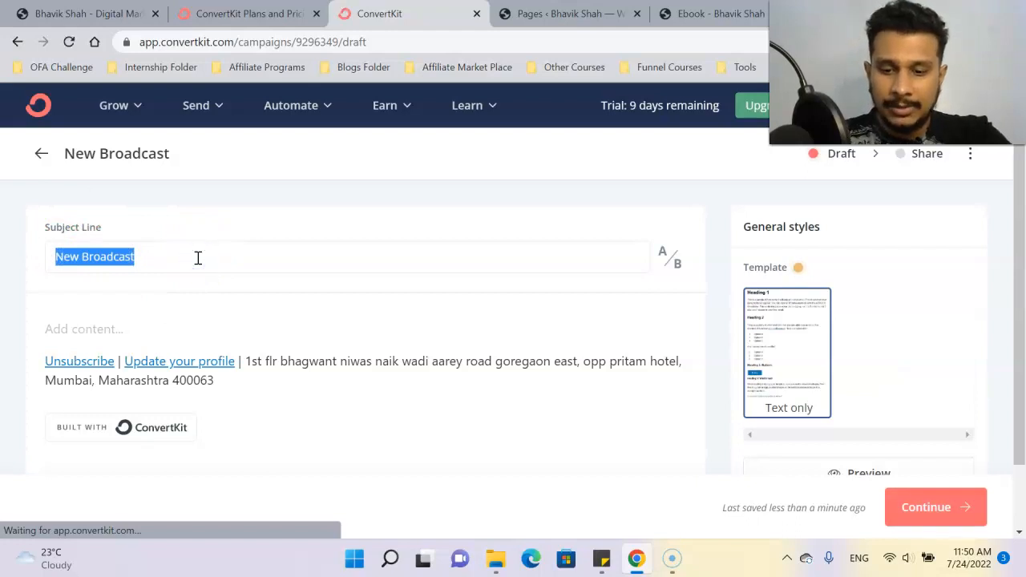
text(S)
text(ree Webin)
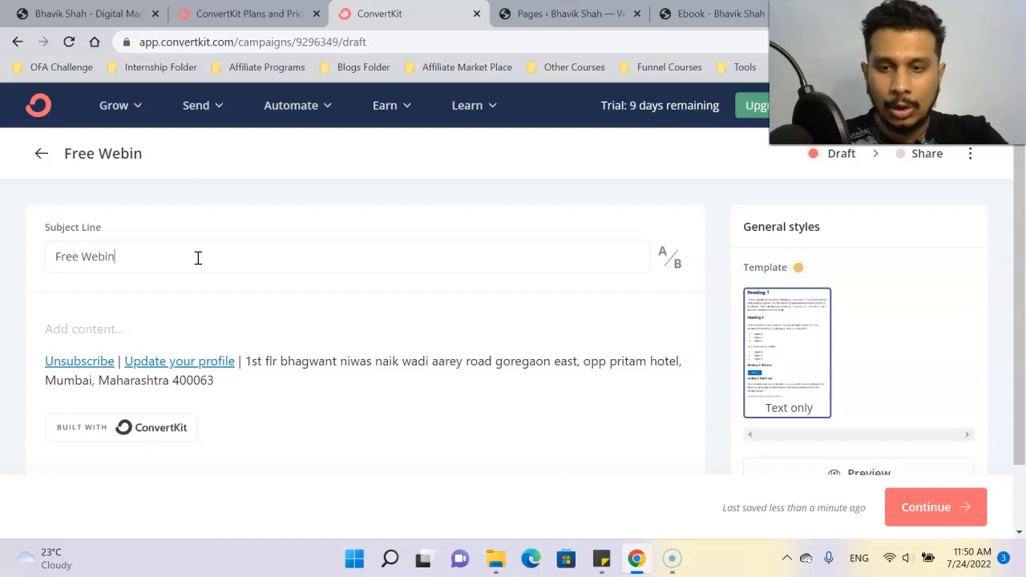
text(ar on )
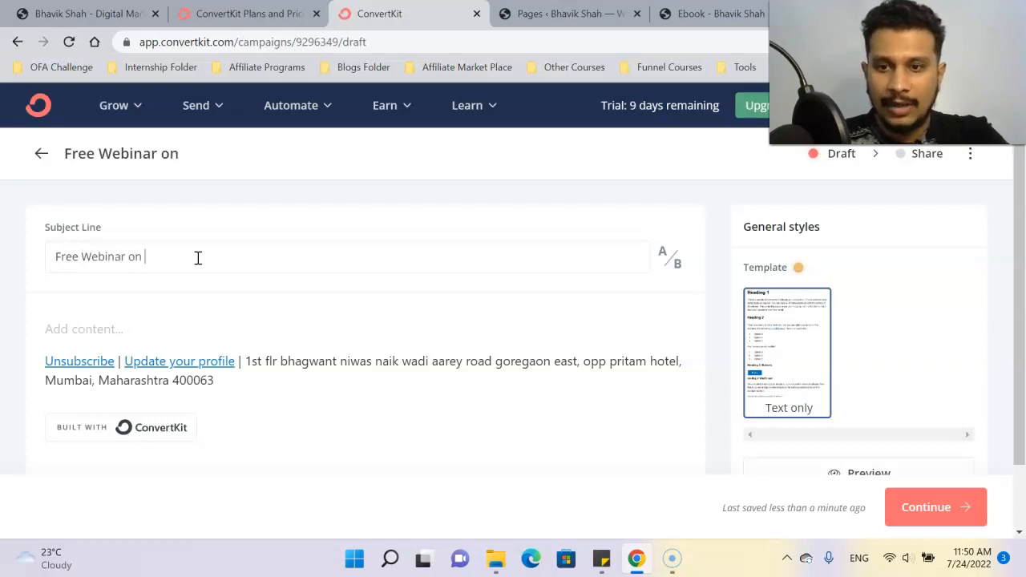
text(Affiliate Markei)
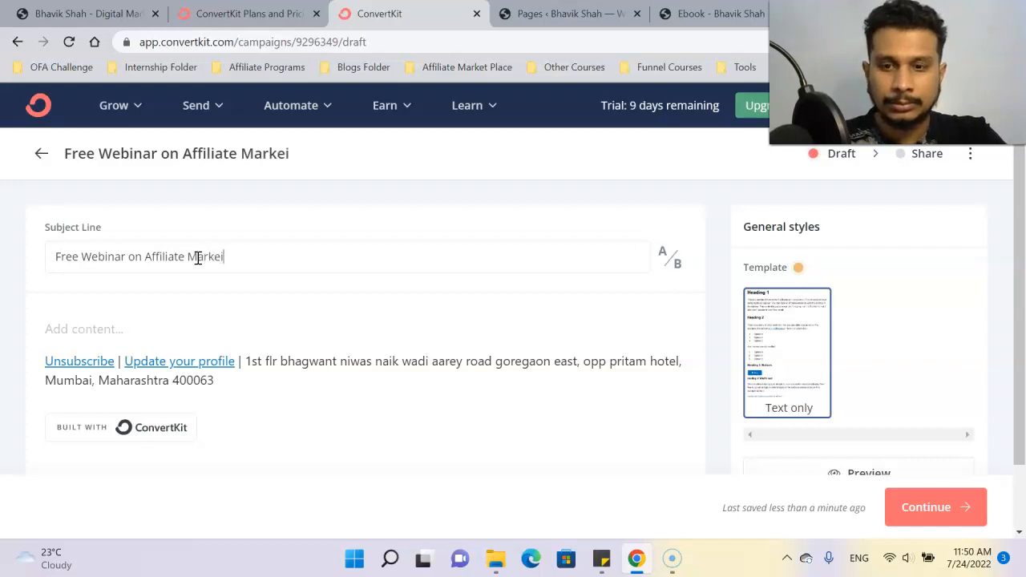
key(BackSpace)
key(BackSpace)
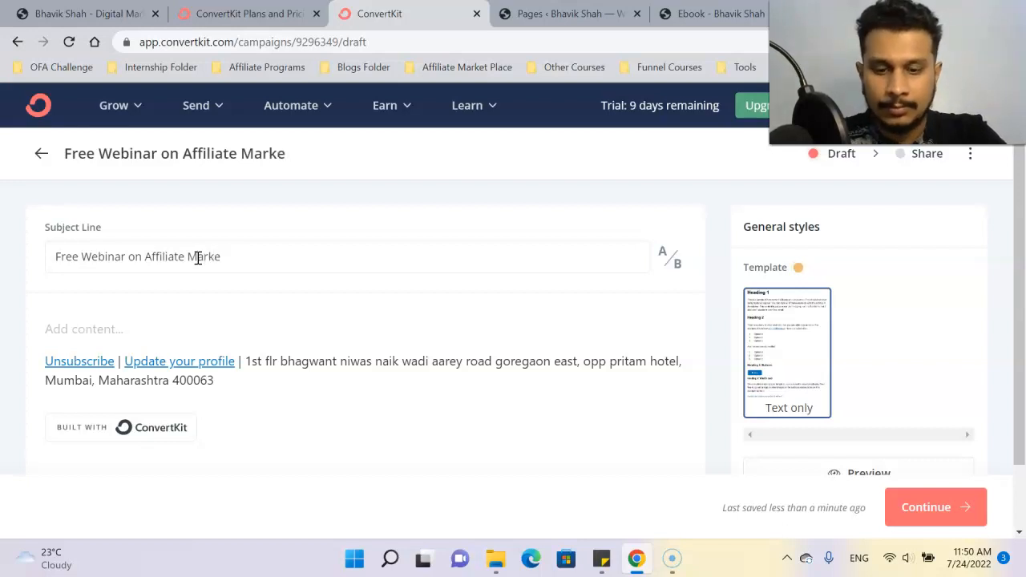
scroll(328, 348, down, 1)
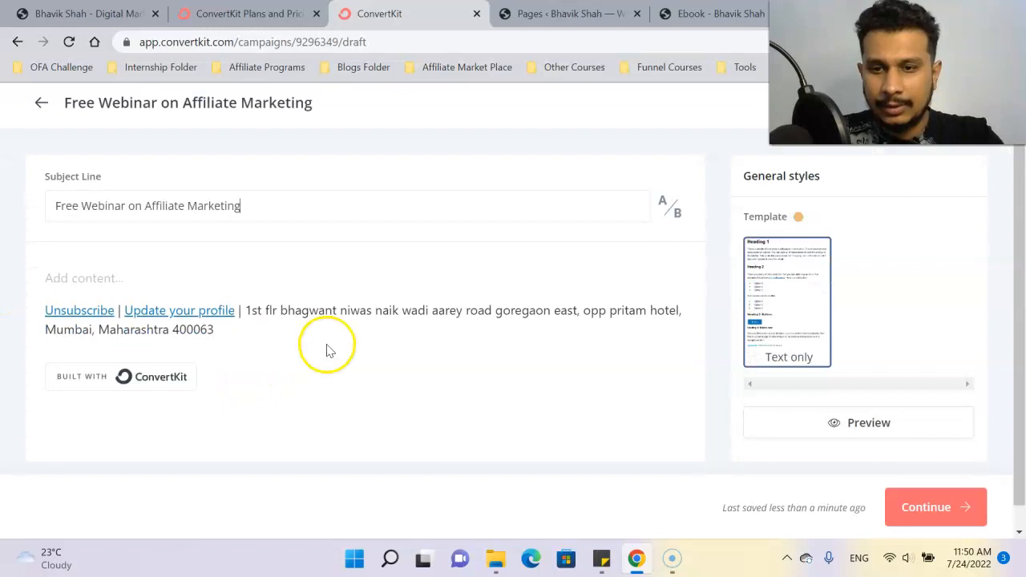
Step: Begin the email body with the greeting "Hi" followed by the subscriber first name personalization and a comma, and start a new line
click(98, 285)
text(Hi)
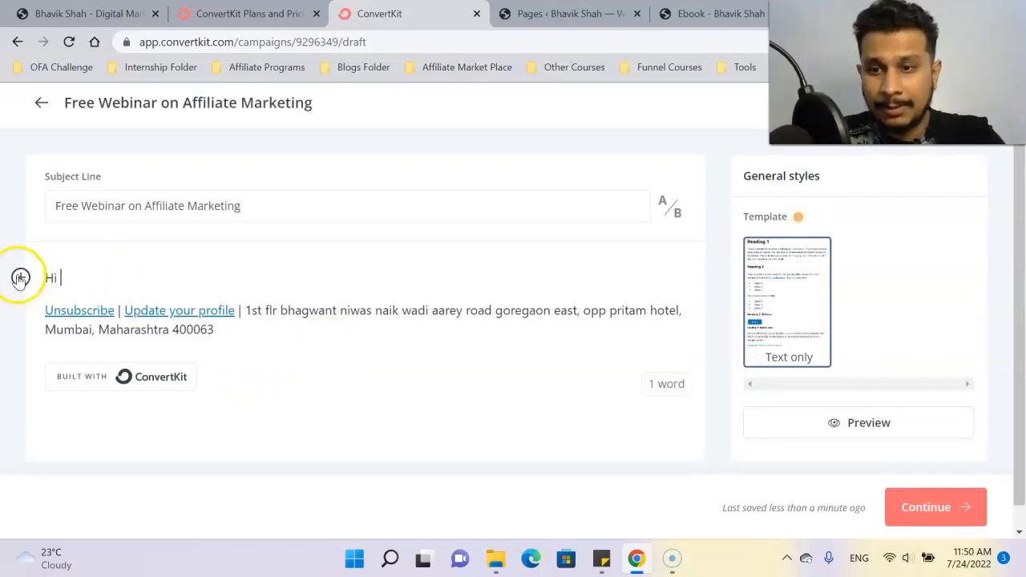
click(21, 276)
click(72, 337)
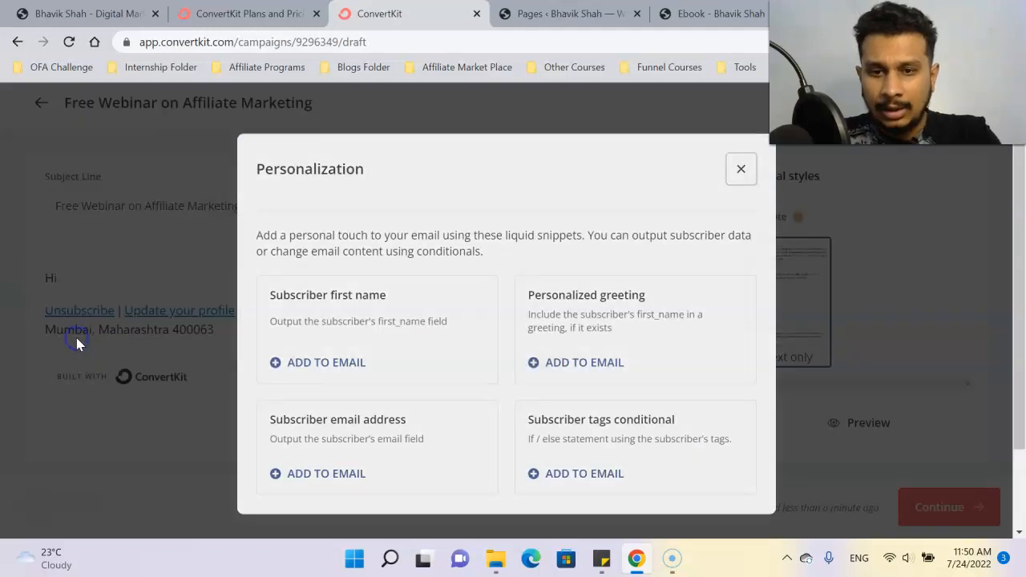
click(314, 361)
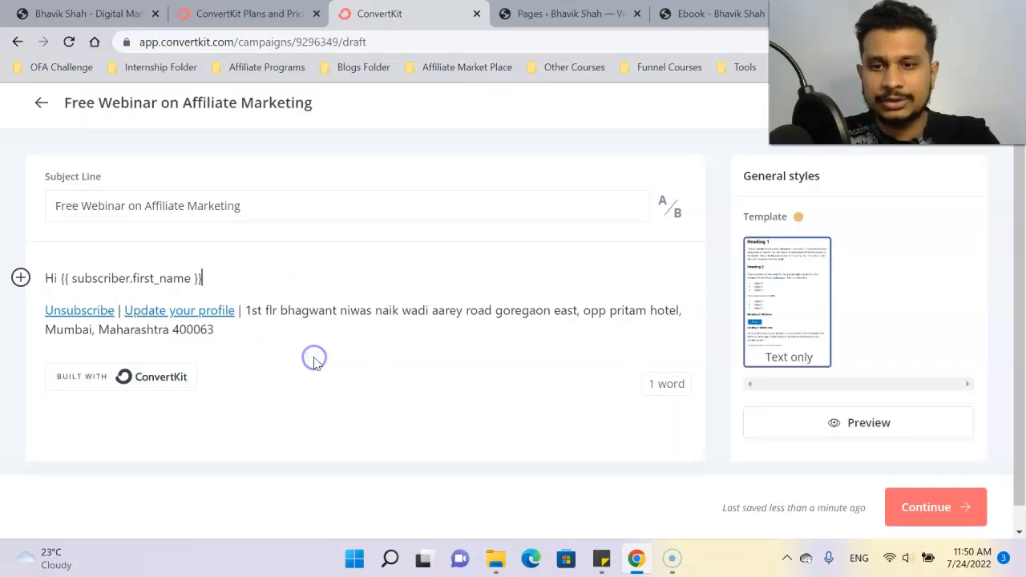
text(.)
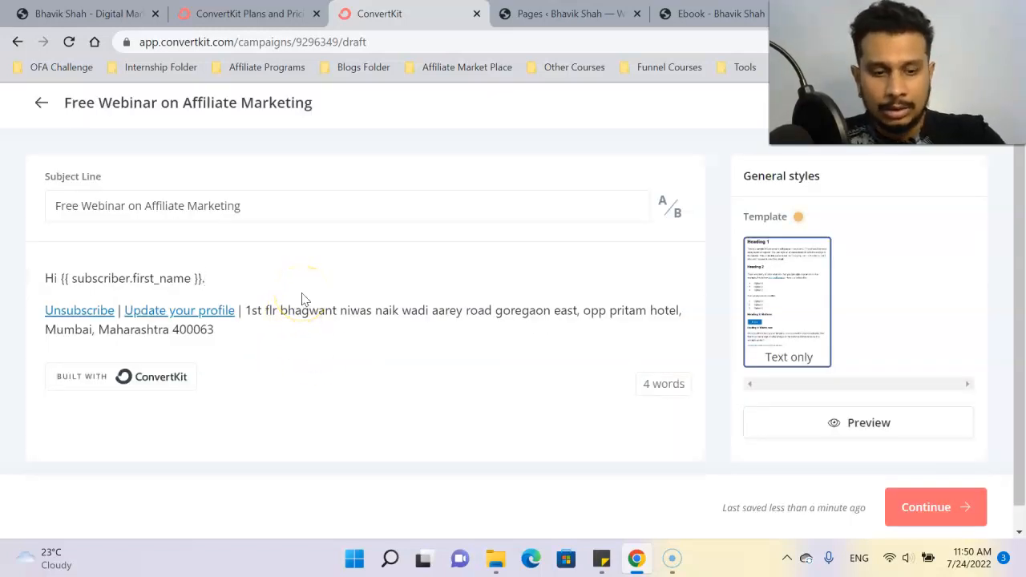
key(Return)
key(Return)
key(BackSpace)
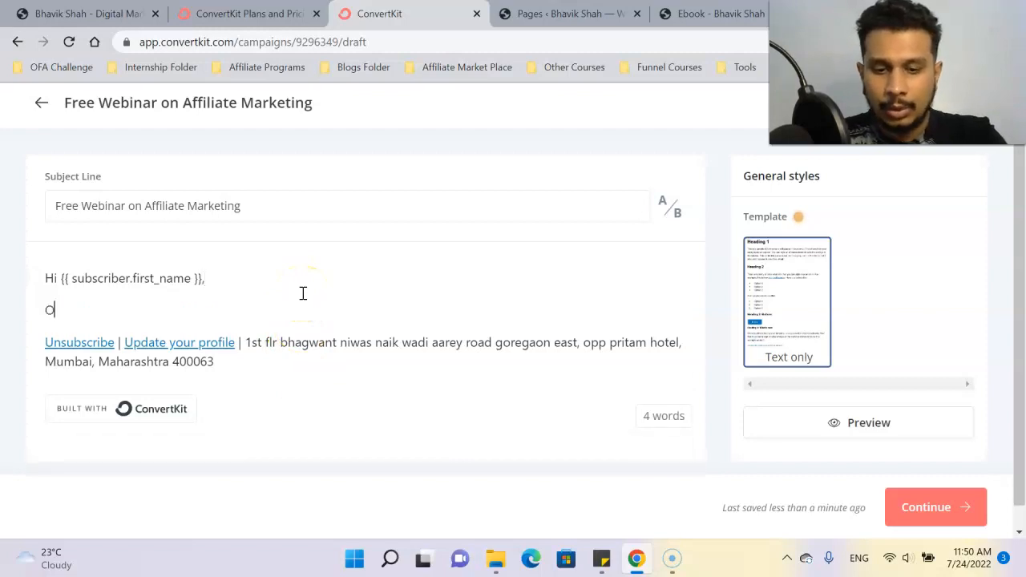
Step: Write the body lines "On 1 Aug 2022 I am conducting an Webinar on Affiliate Marketing" and "Here is the link to register"
text(On )
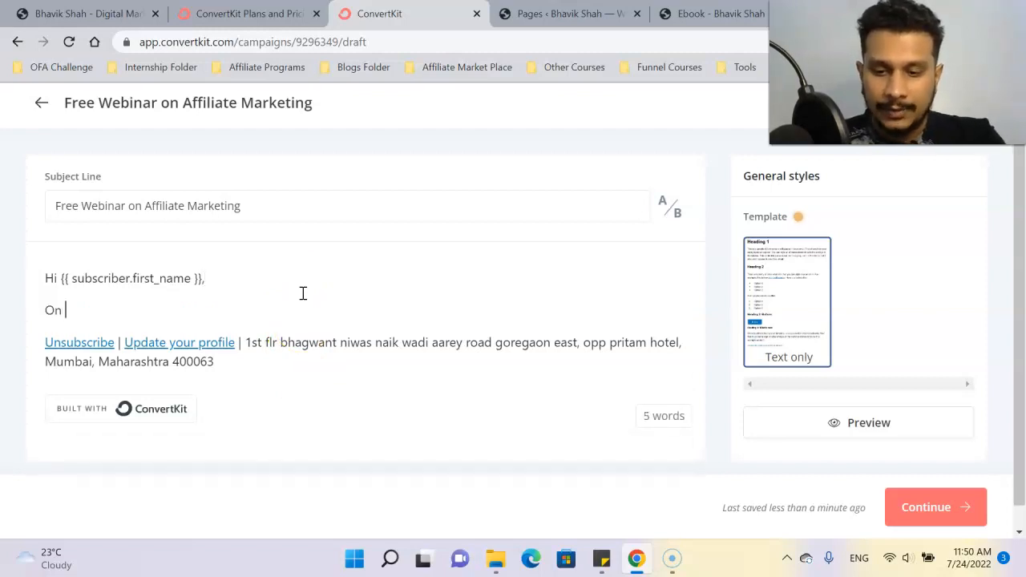
text(1 Aug 2022 I am conducting an)
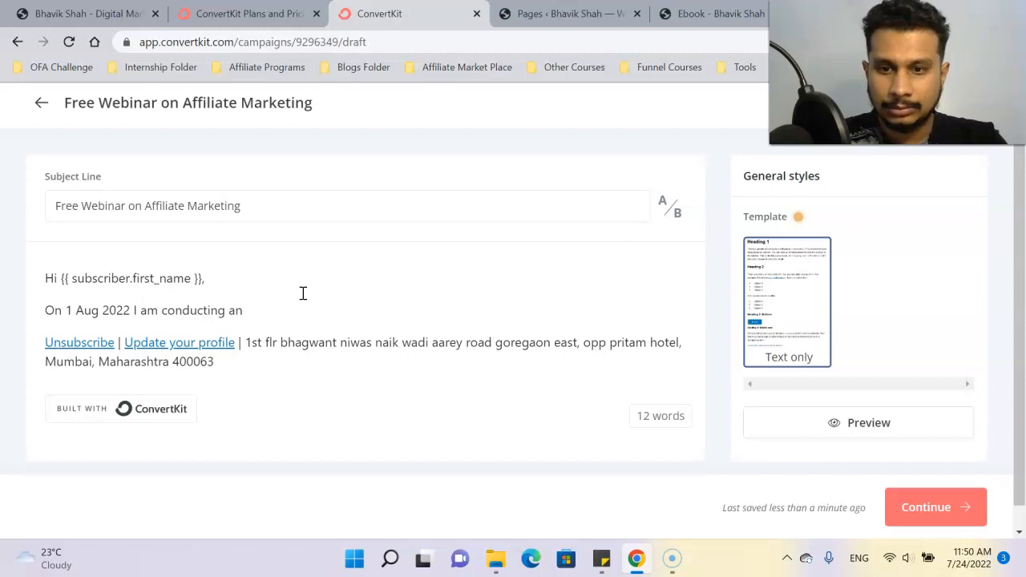
text(Webinar on Affiliate Marketing)
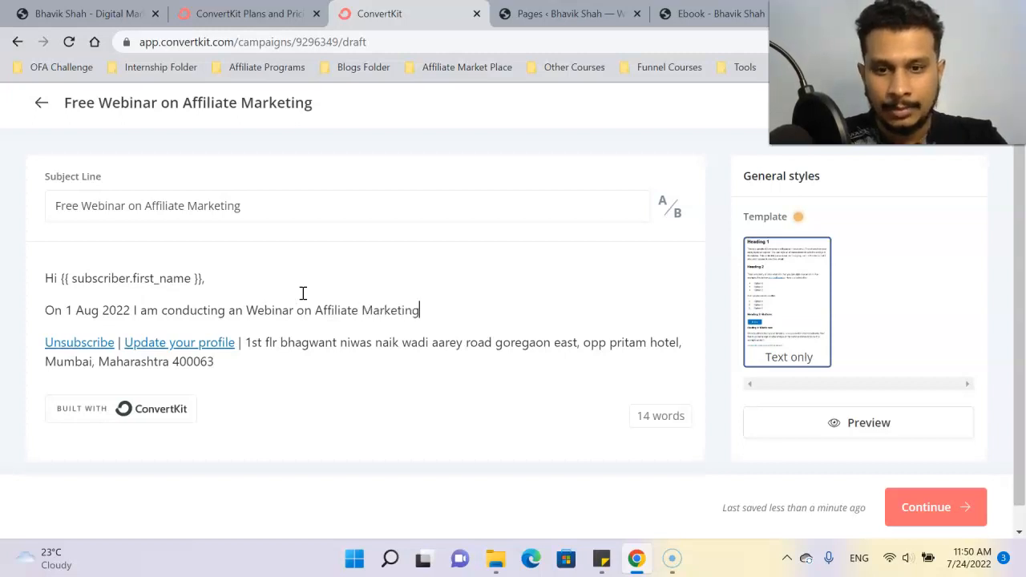
key(Return)
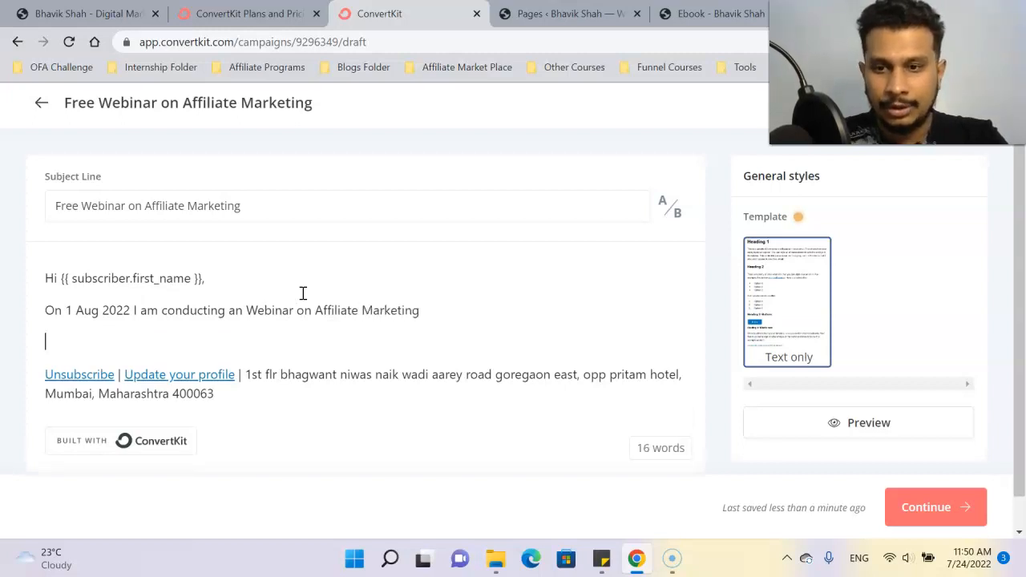
text(Here is the link to register)
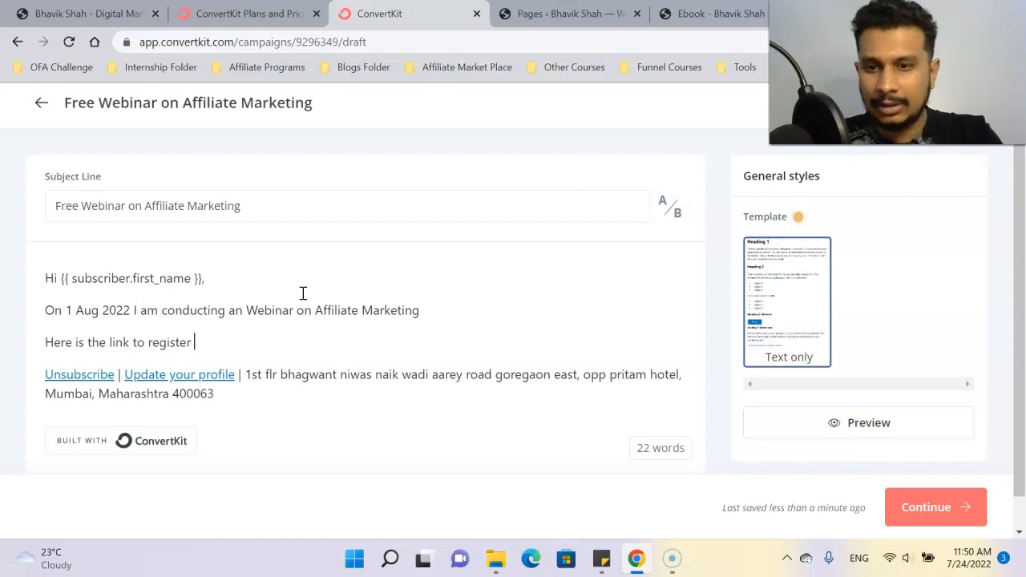
Step: Examine the link settings for the word "register", including tagging subscribers who click it, and close them without adding a link
key(shift+Left)
key(shift+Left)
key(shift+Left)
key(shift+Left)
key(shift+Left)
key(shift+Left)
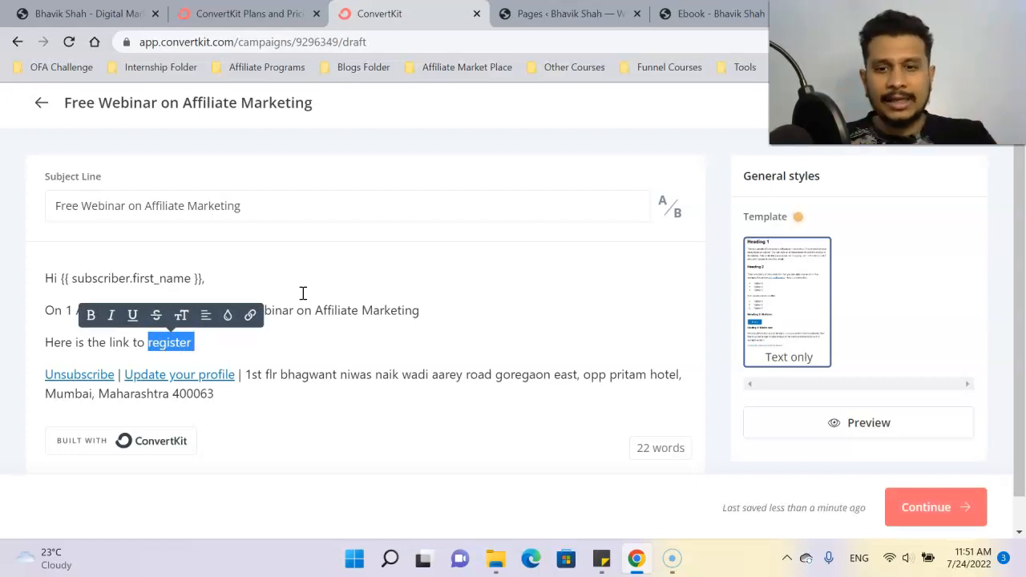
click(252, 319)
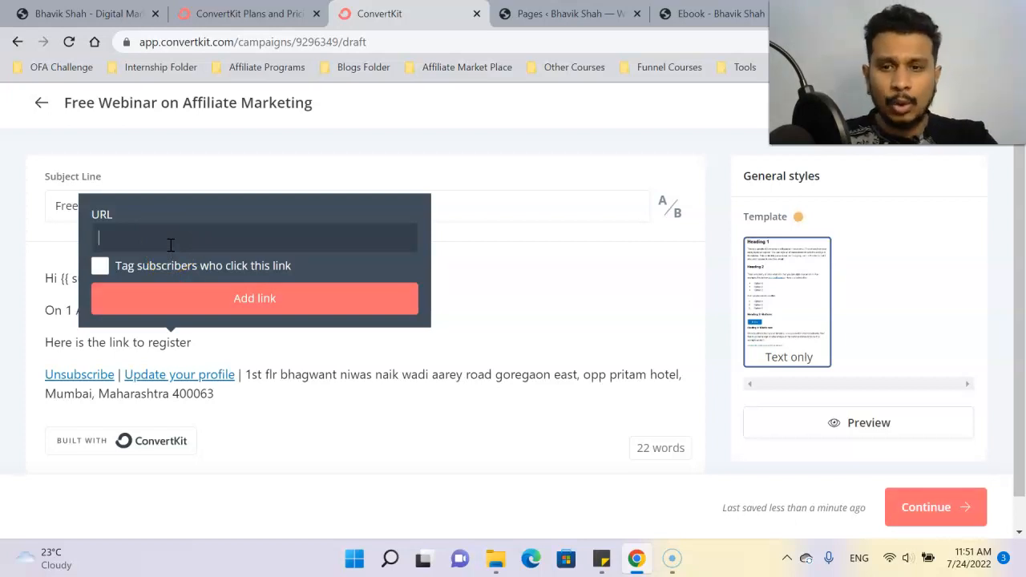
click(102, 270)
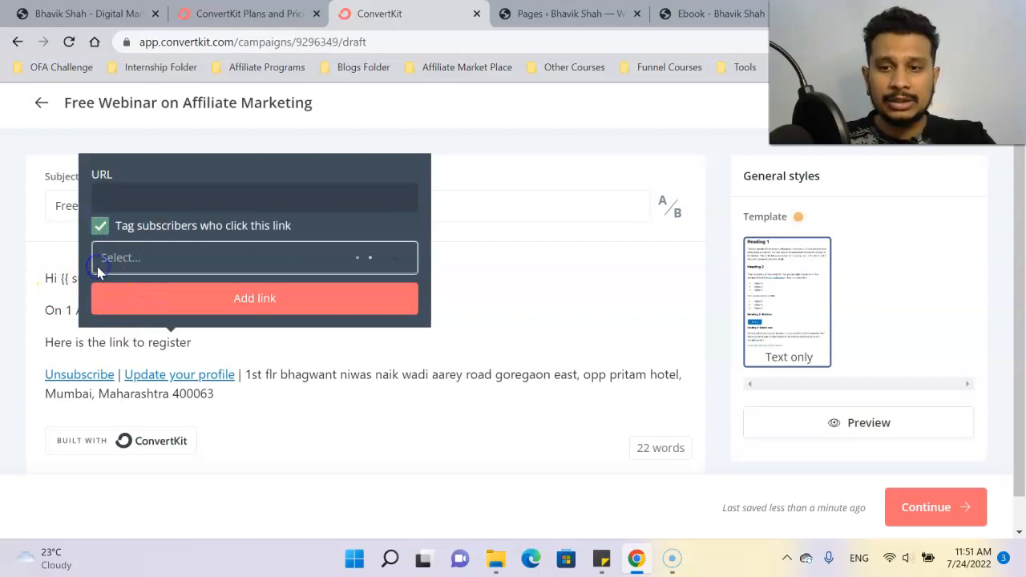
click(238, 258)
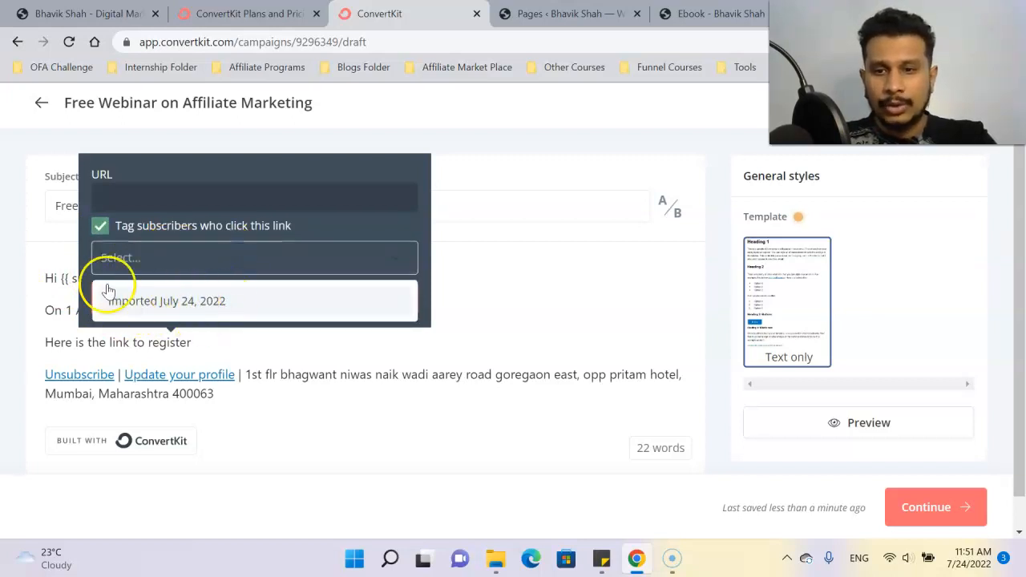
click(100, 229)
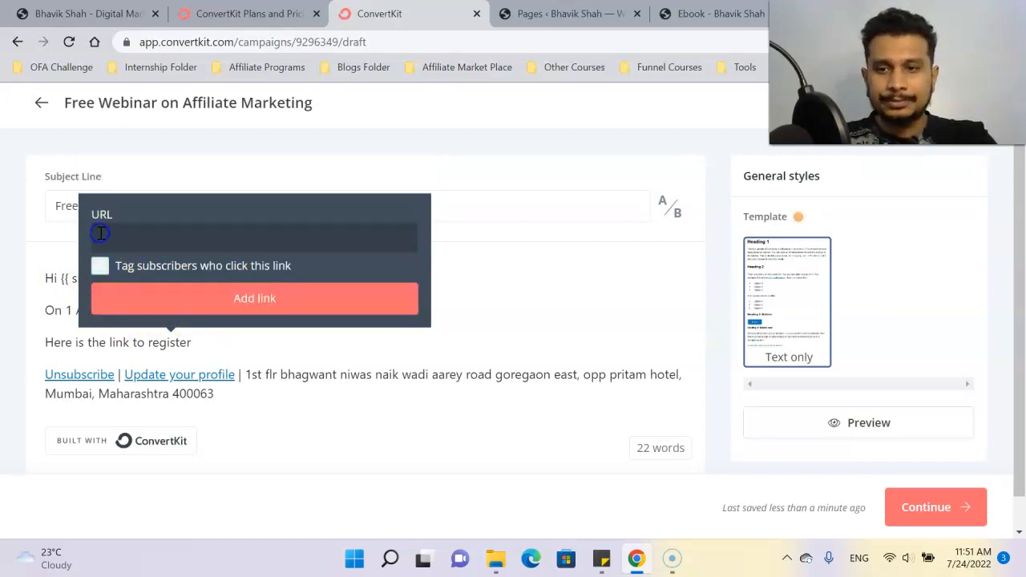
click(257, 349)
click(384, 312)
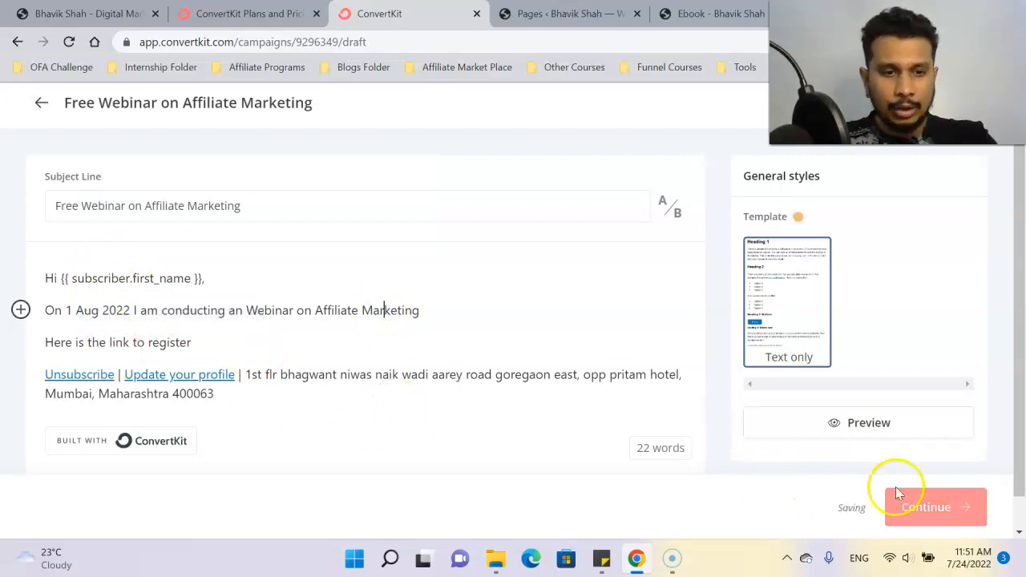
Step: Preview the webinar broadcast email, check its greeting and text, and return to the draft
click(825, 426)
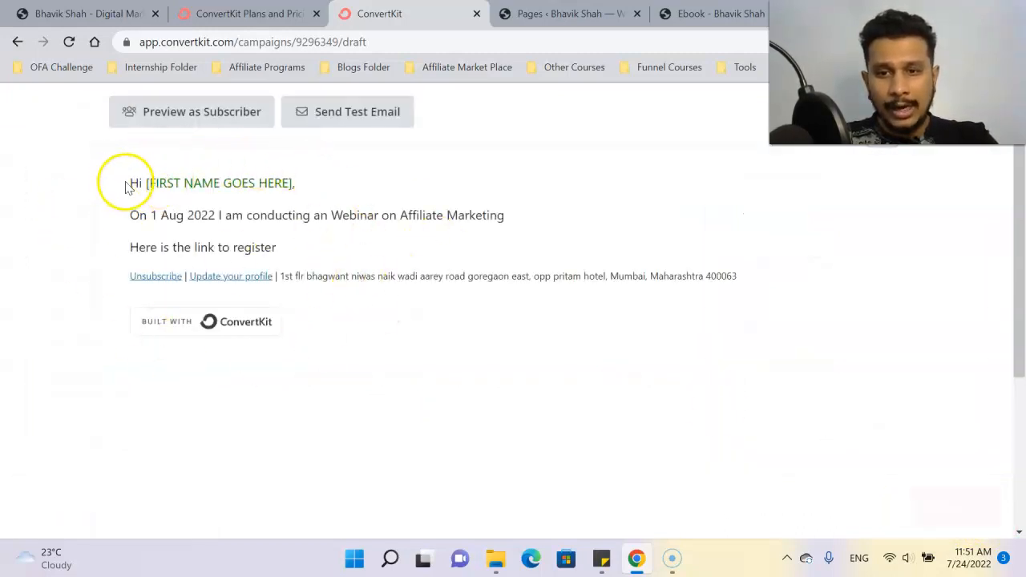
mouse_move(228, 183)
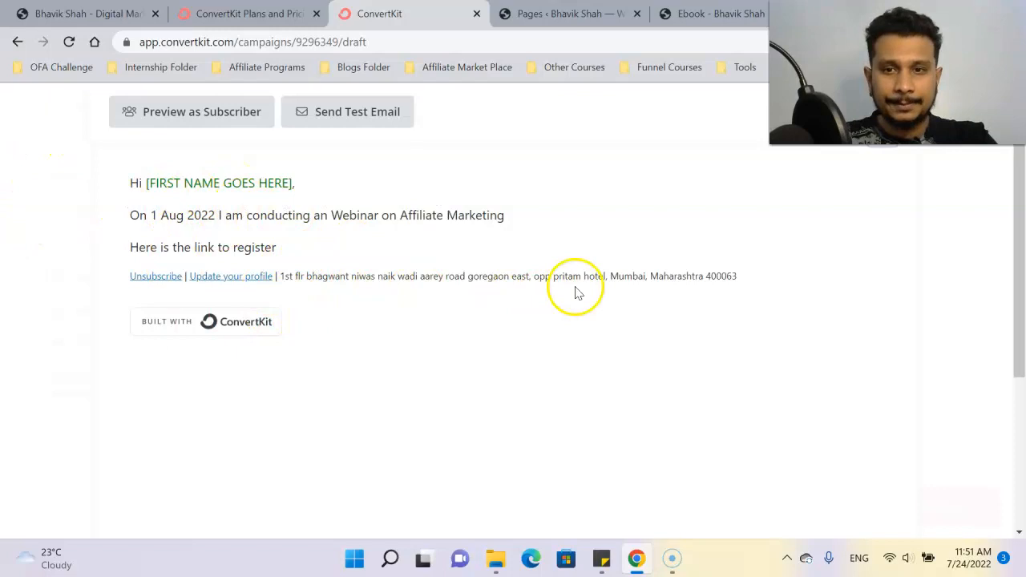
key(Escape)
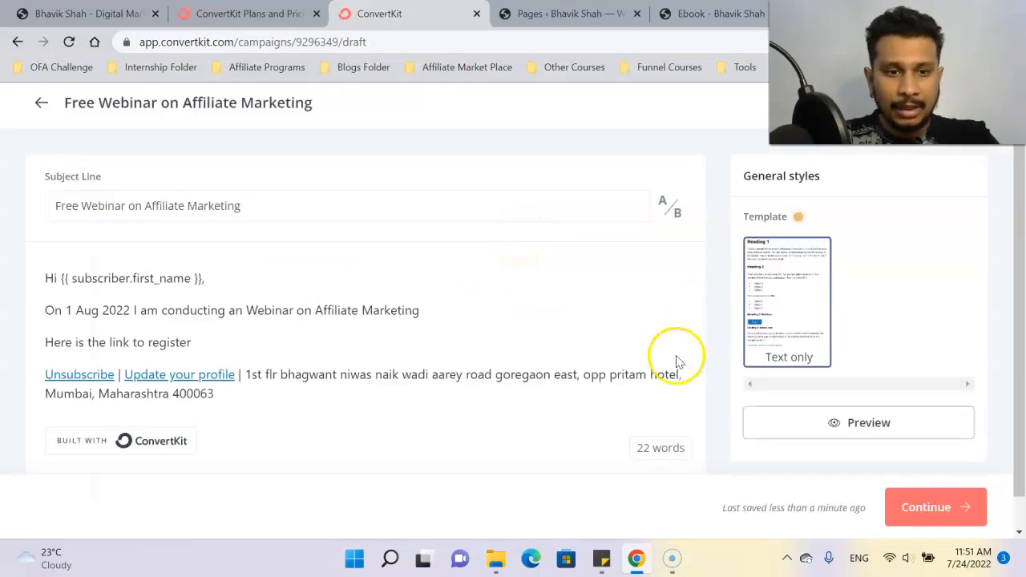
Step: Continue to the broadcast's share settings and review the recipient matching options, send timing and advanced options
click(940, 508)
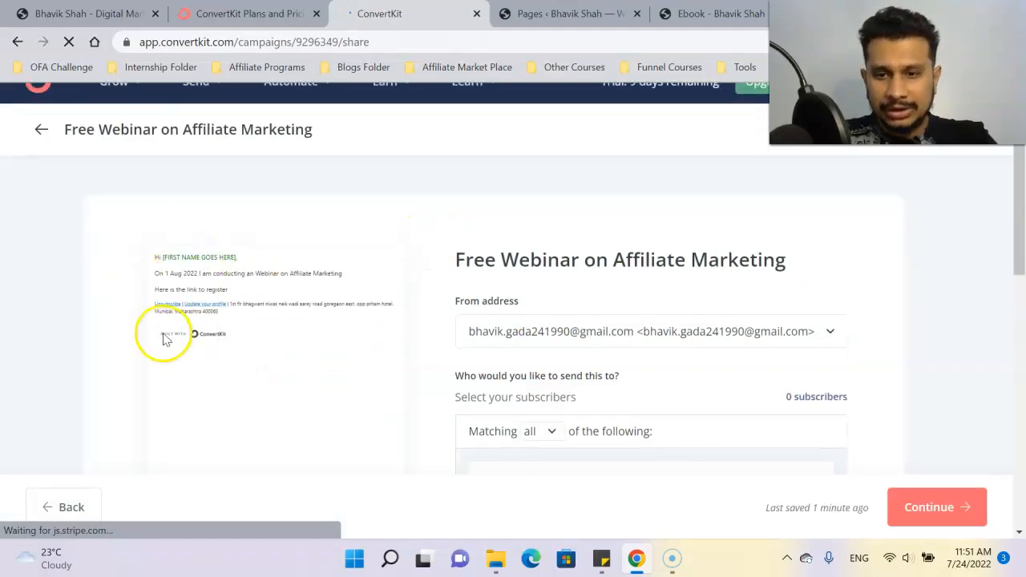
scroll(429, 332, down, 2)
scroll(430, 320, down, 2)
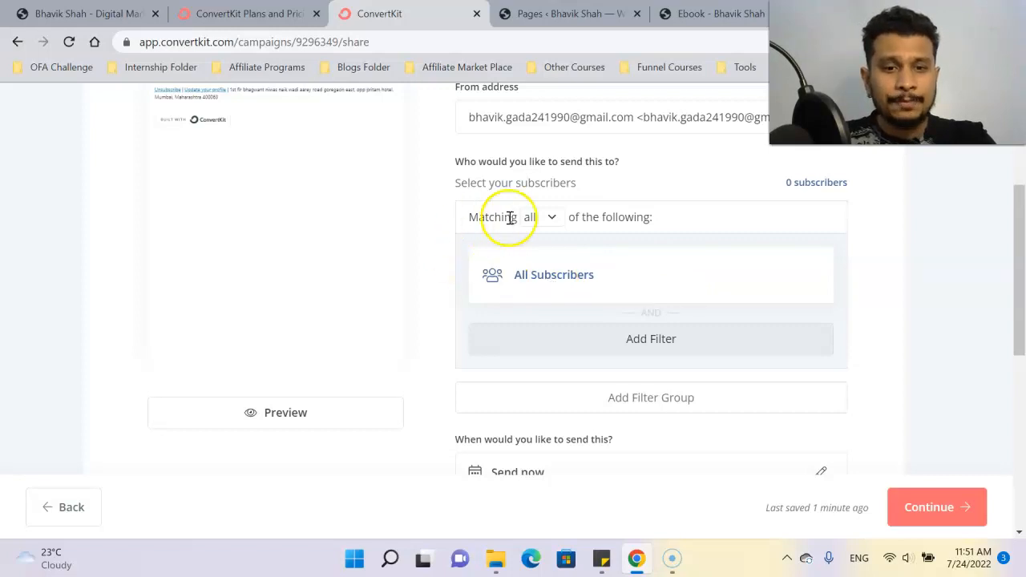
click(551, 217)
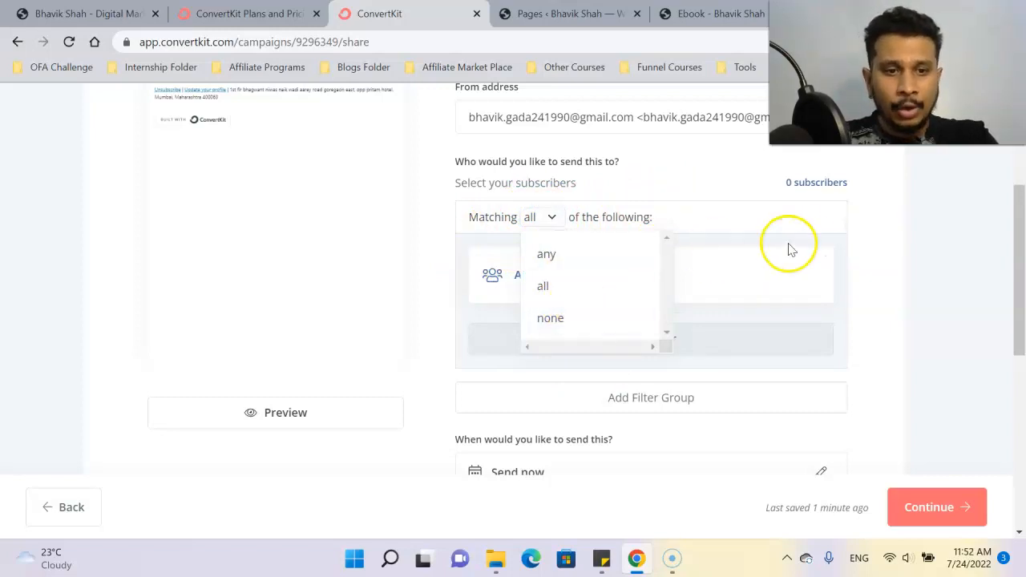
click(876, 254)
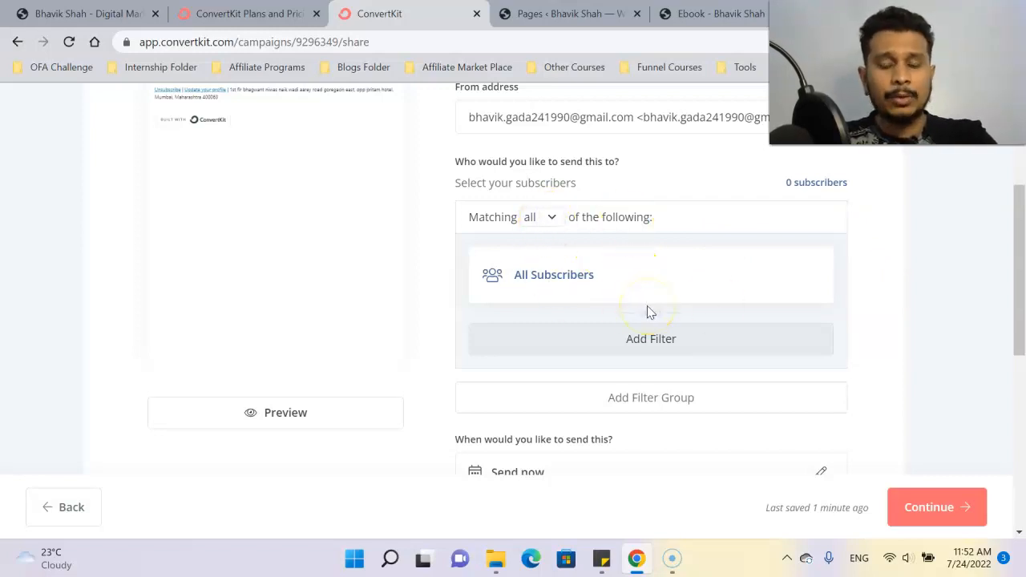
scroll(649, 311, down, 3)
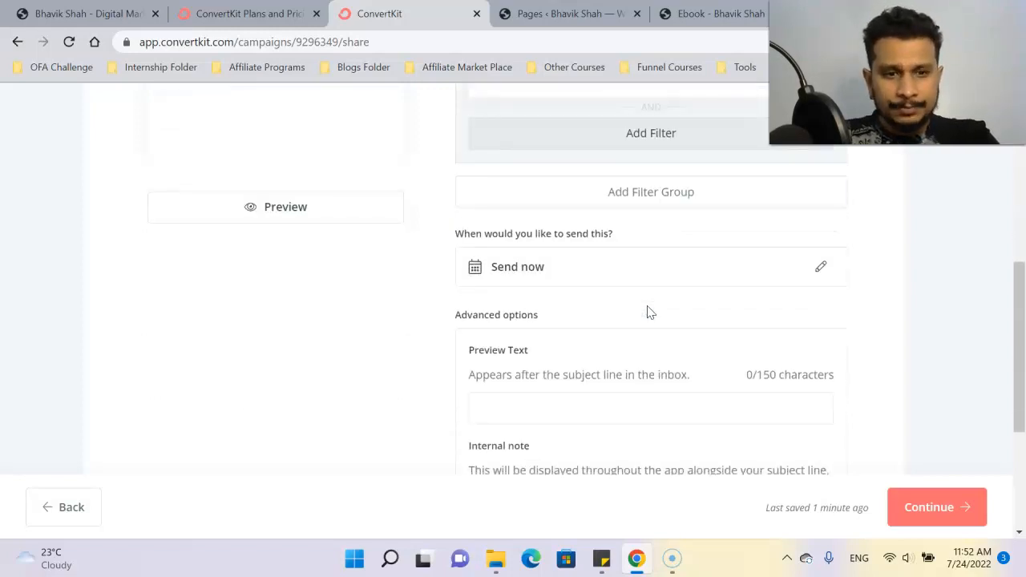
Step: Check the broadcast's send date and time options, keep Send now, and review the advanced options and public feed setting
click(819, 267)
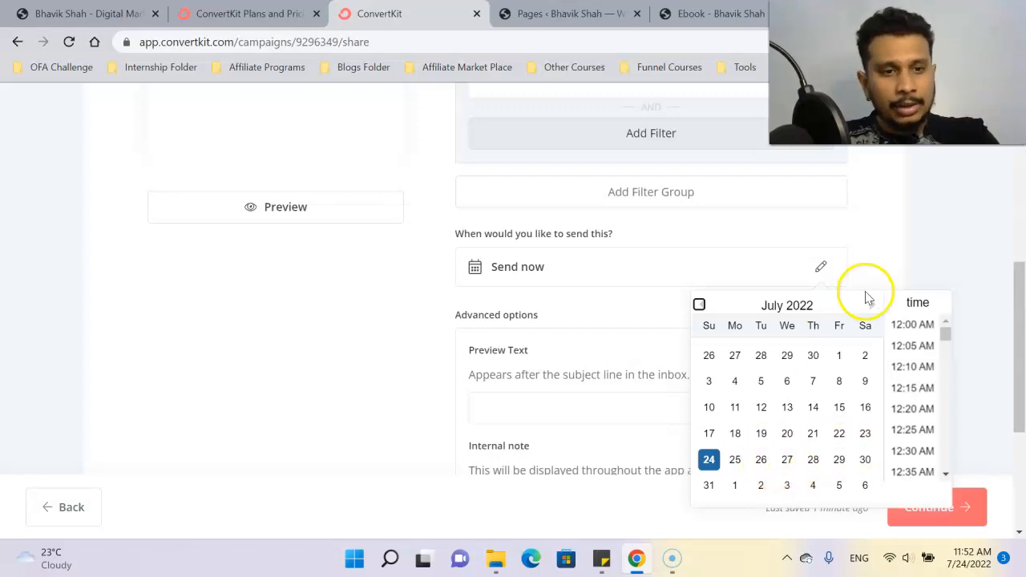
click(888, 250)
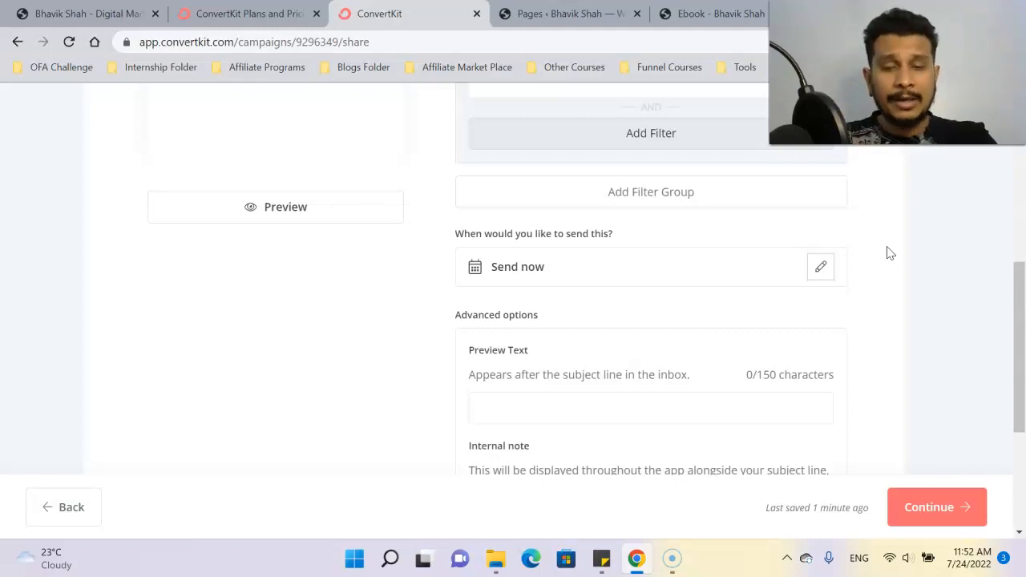
scroll(858, 320, down, 1)
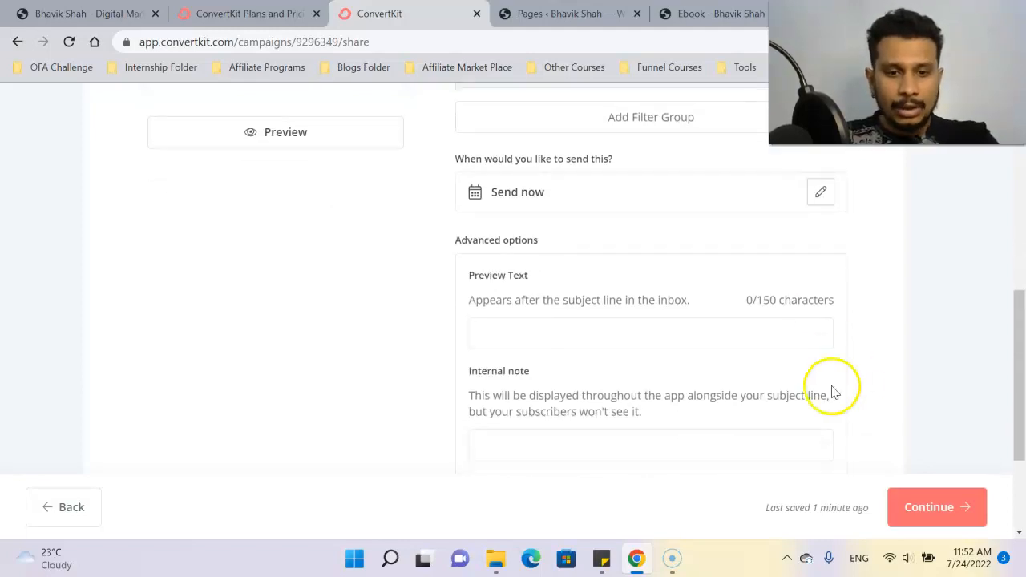
scroll(842, 344, down, 2)
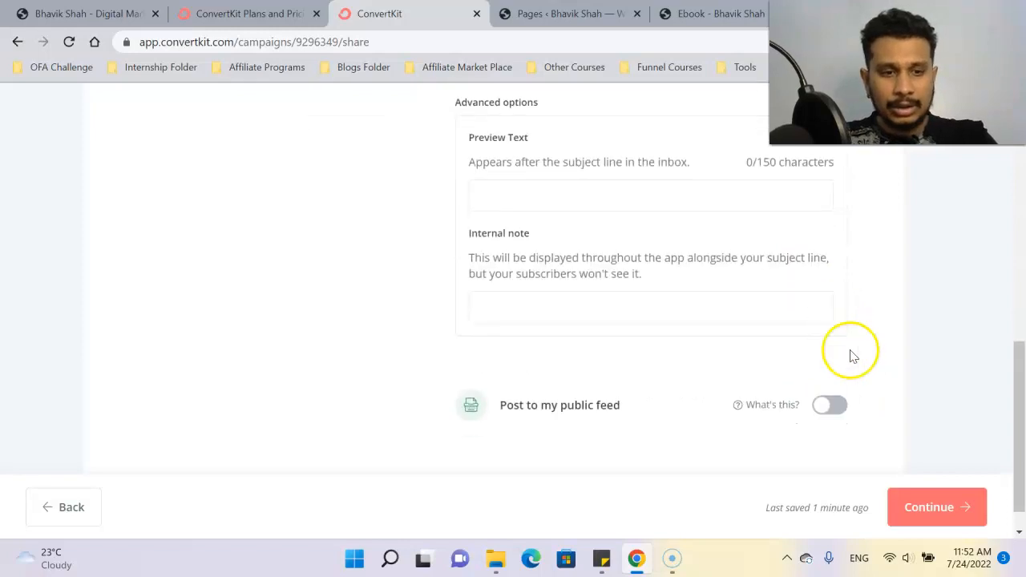
Step: Continue to the send confirmation, review the sender, recipients and broadcast content, and close it without sending
click(939, 503)
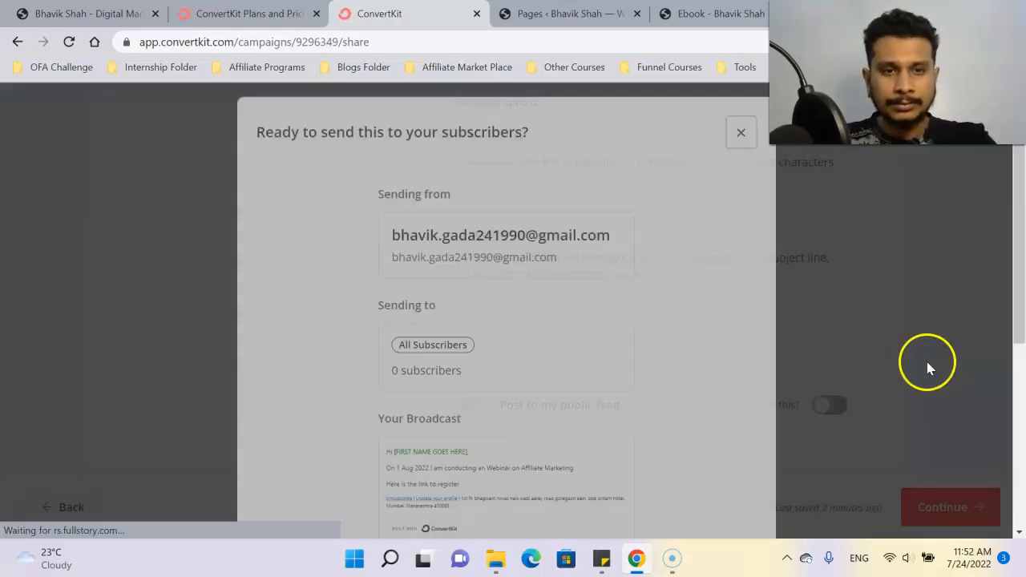
scroll(597, 286, down, 3)
scroll(597, 286, down, 1)
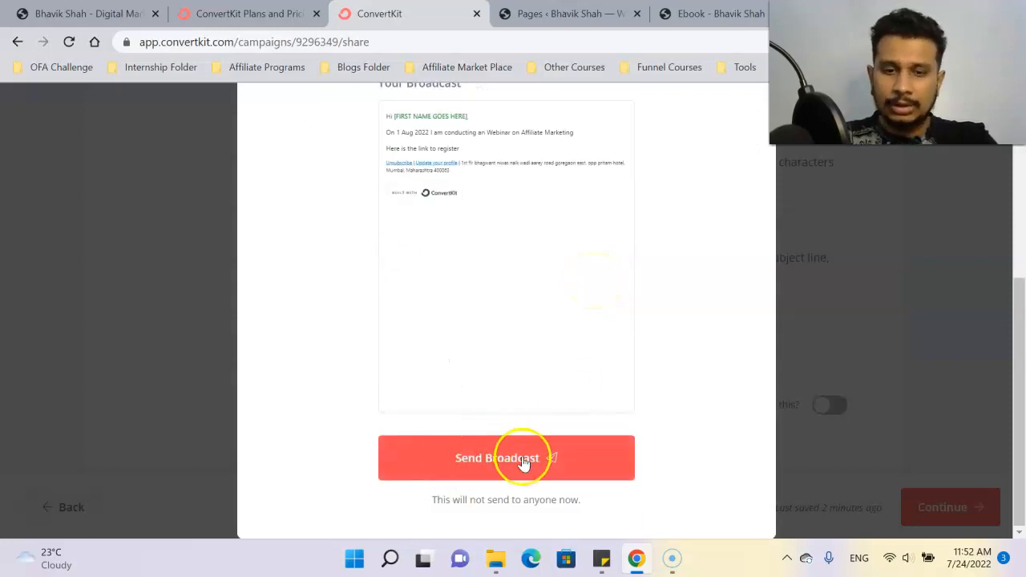
scroll(702, 393, up, 4)
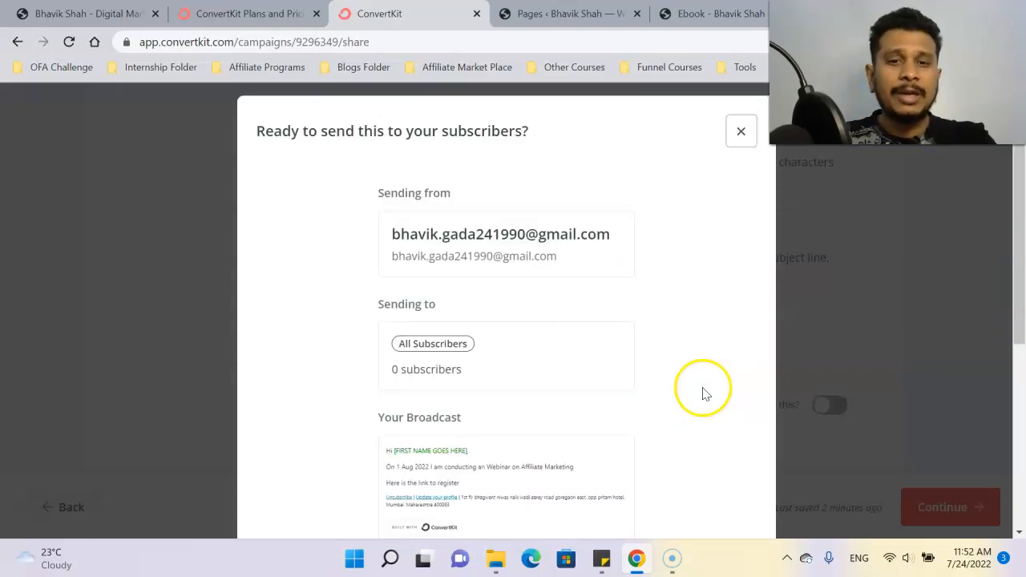
click(739, 133)
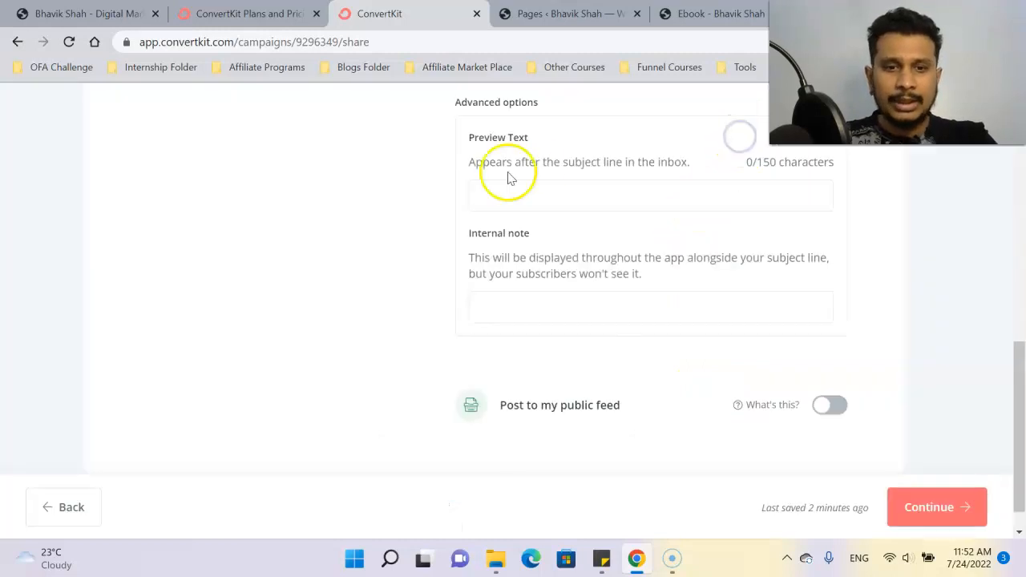
scroll(909, 299, up, 6)
scroll(916, 289, up, 3)
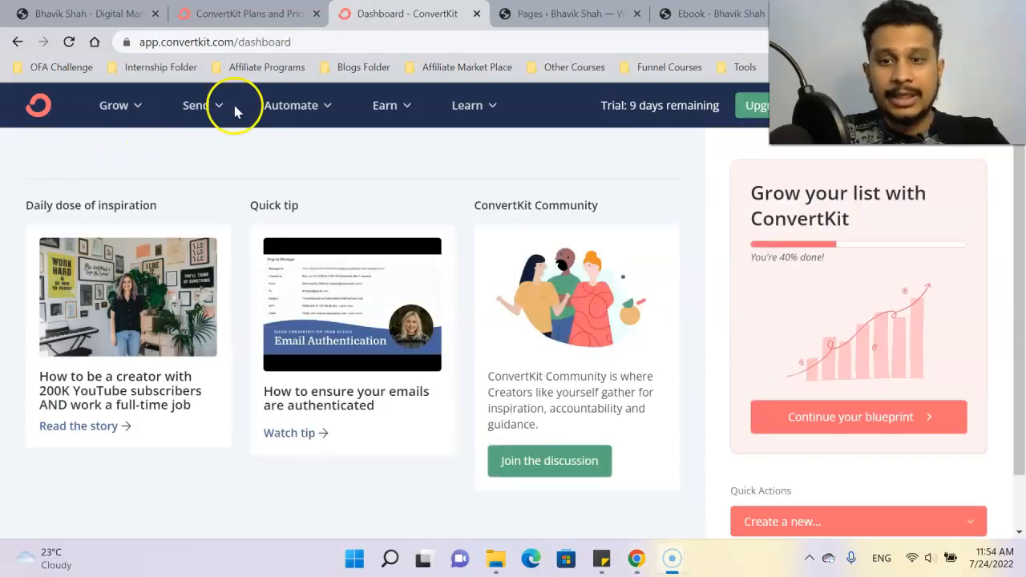
Step: Start creating a new landing page from the Landing Pages & Forms list
click(113, 107)
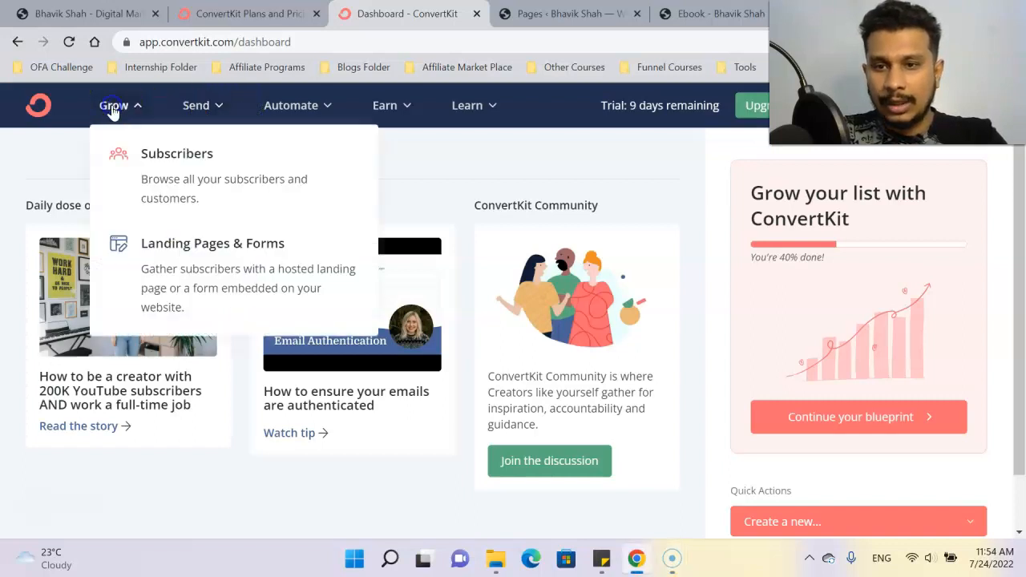
click(201, 247)
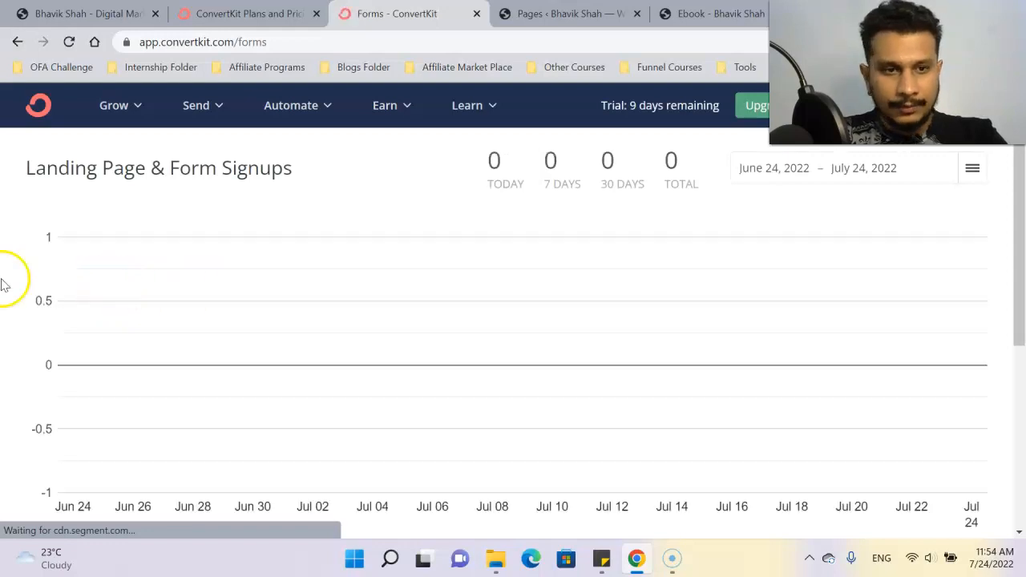
scroll(3, 282, down, 1)
scroll(3, 282, down, 3)
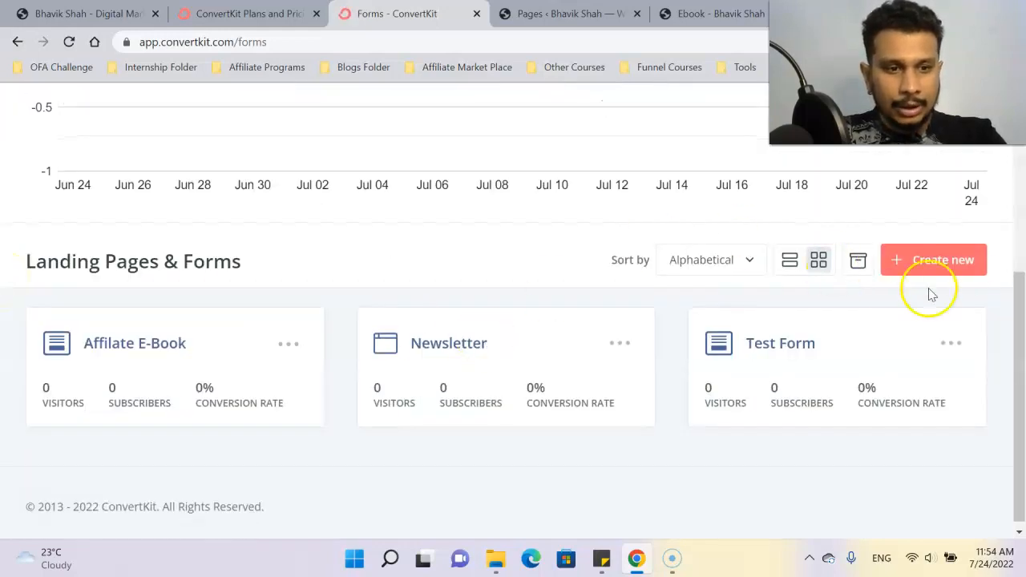
click(960, 267)
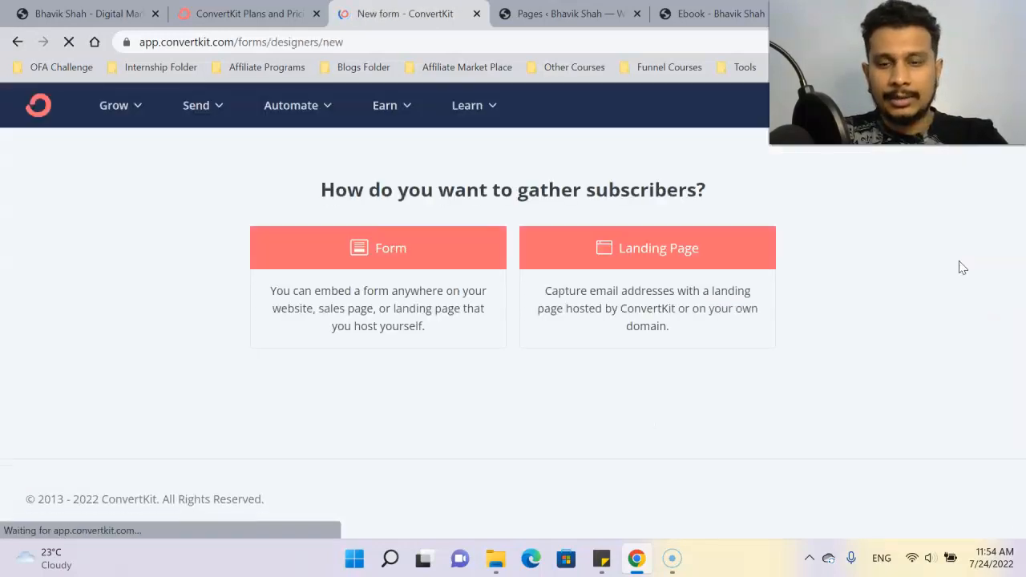
click(632, 253)
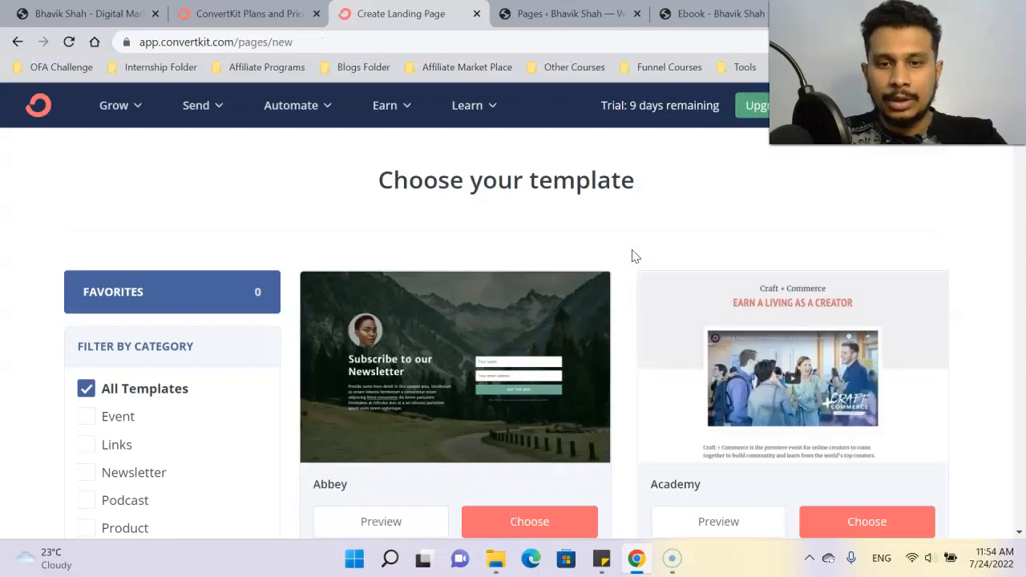
Step: Examine the landing page template categories and browse the template designs for one suited to a webinar
scroll(282, 258, down, 2)
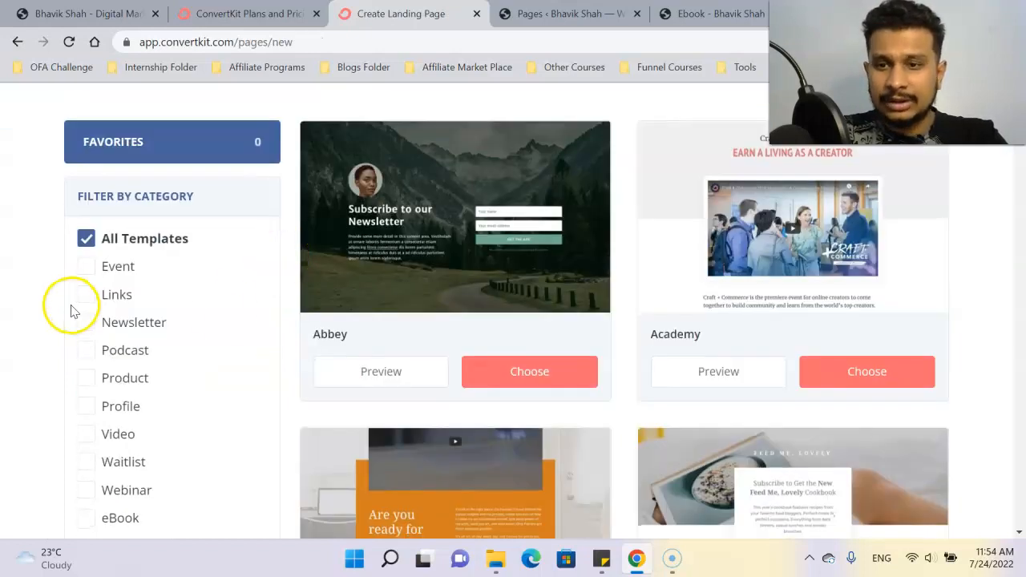
scroll(69, 297, down, 1)
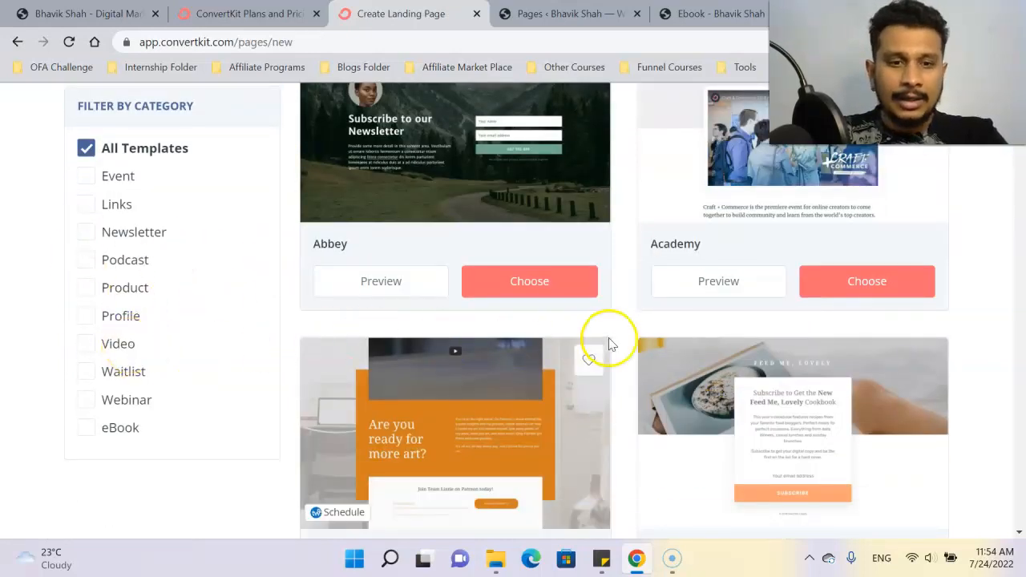
scroll(618, 328, up, 2)
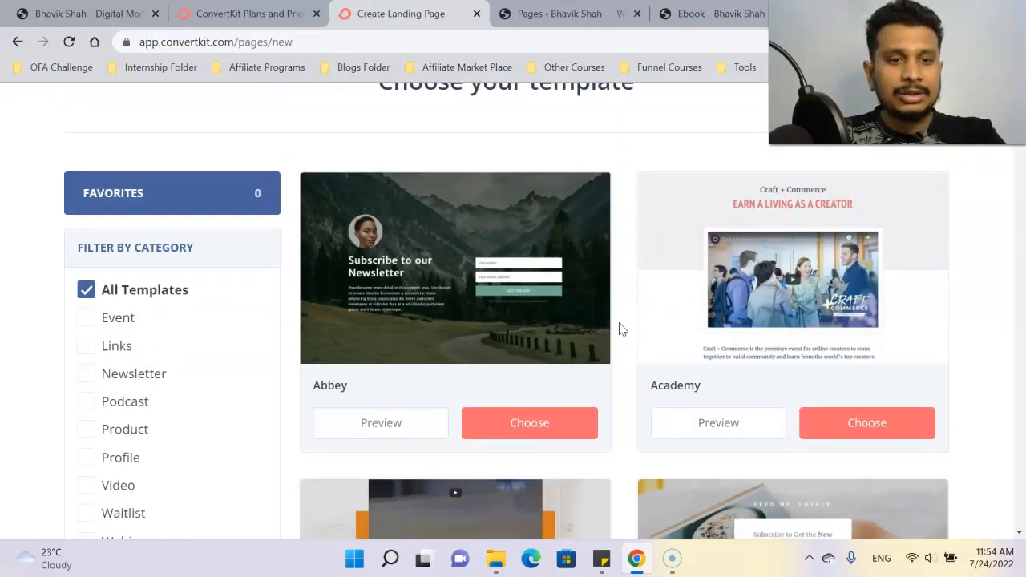
scroll(618, 328, down, 1)
scroll(625, 328, down, 3)
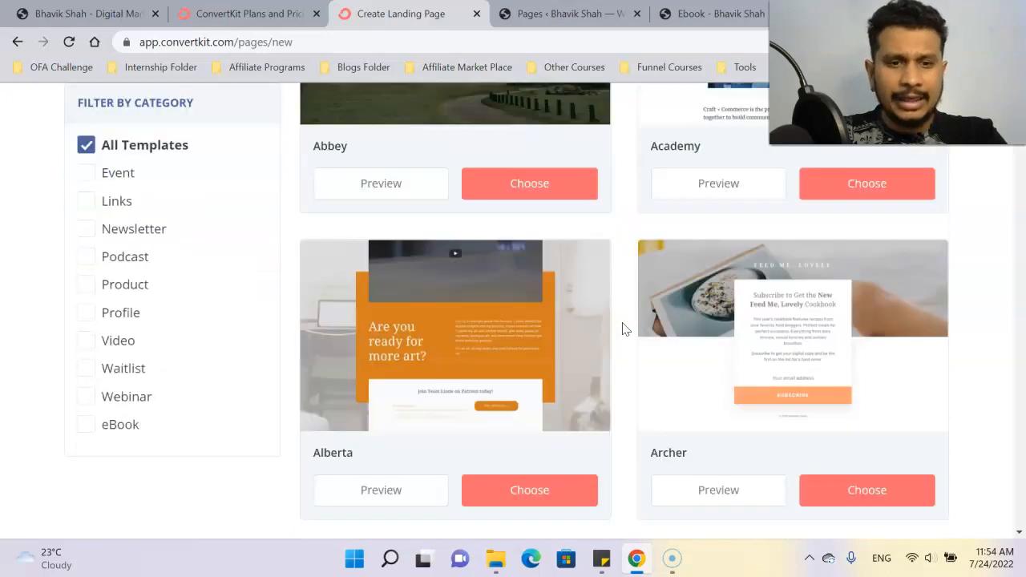
scroll(625, 328, down, 2)
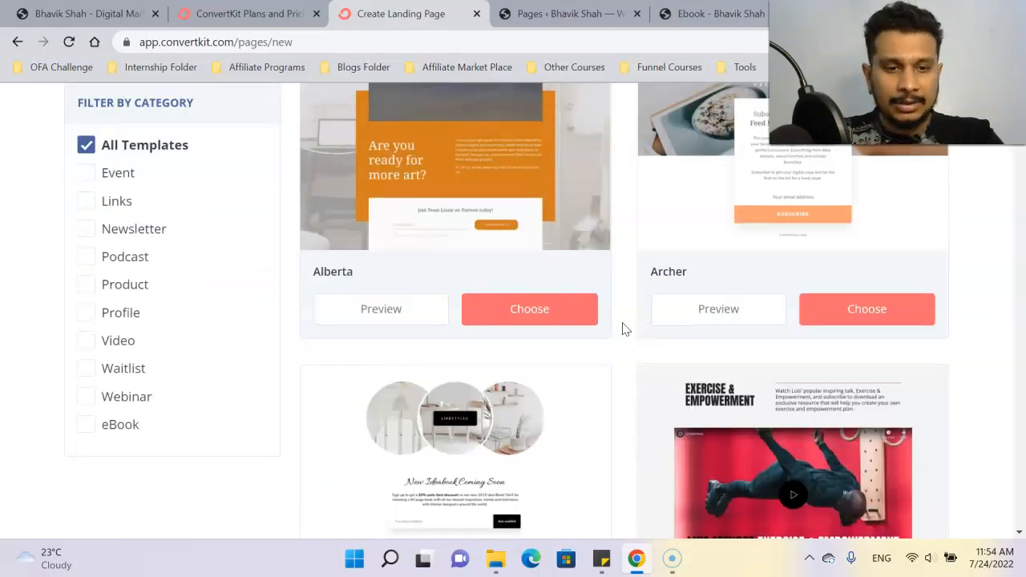
scroll(625, 328, down, 2)
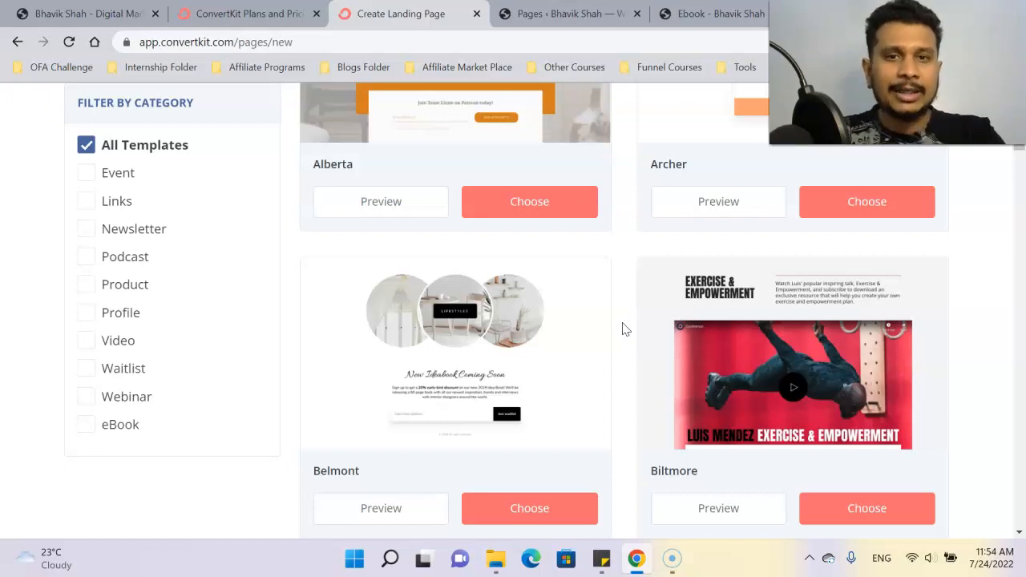
scroll(625, 328, down, 8)
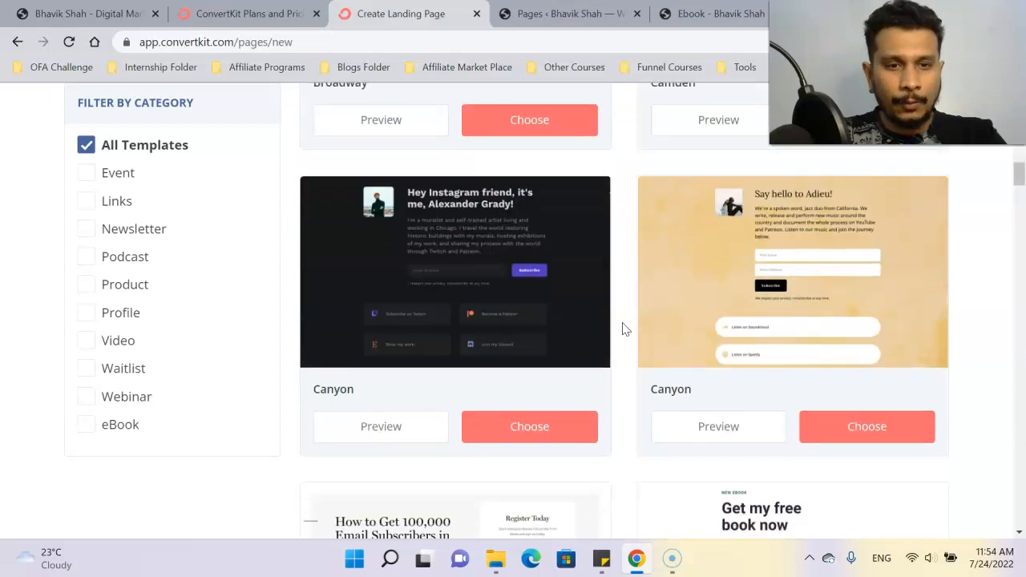
scroll(625, 328, up, 3)
scroll(625, 329, up, 3)
scroll(625, 328, down, 9)
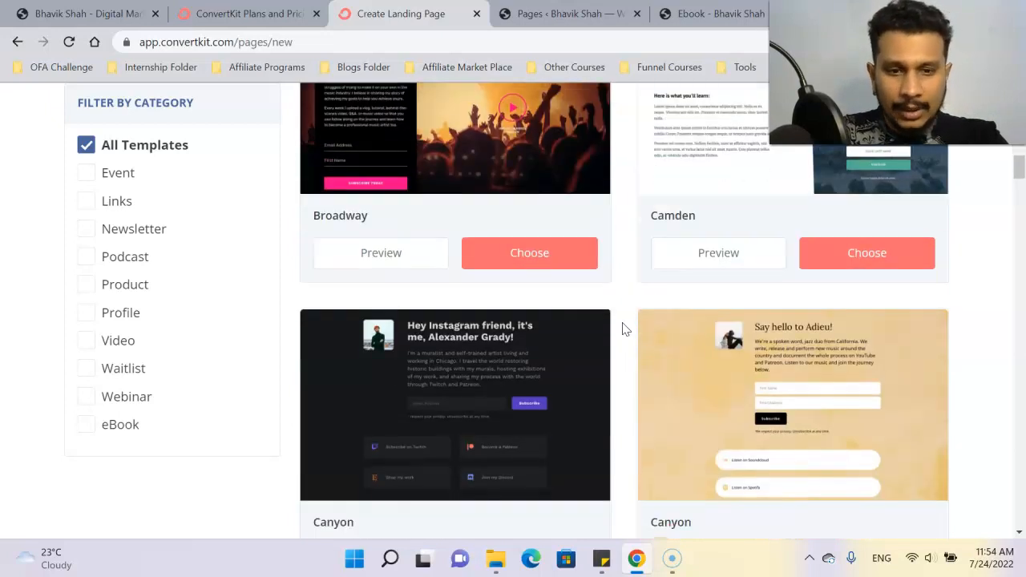
scroll(625, 328, down, 5)
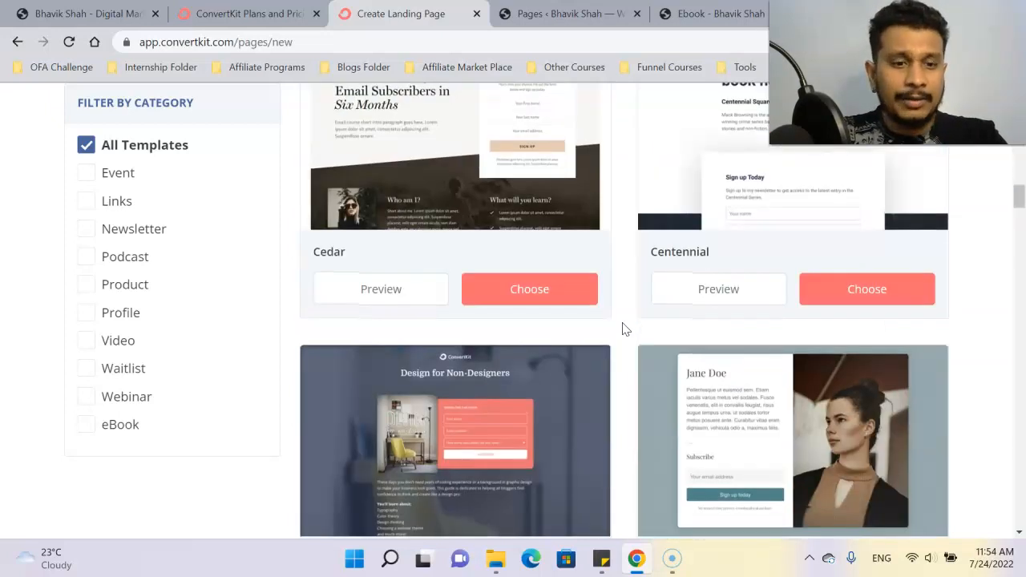
scroll(625, 329, down, 6)
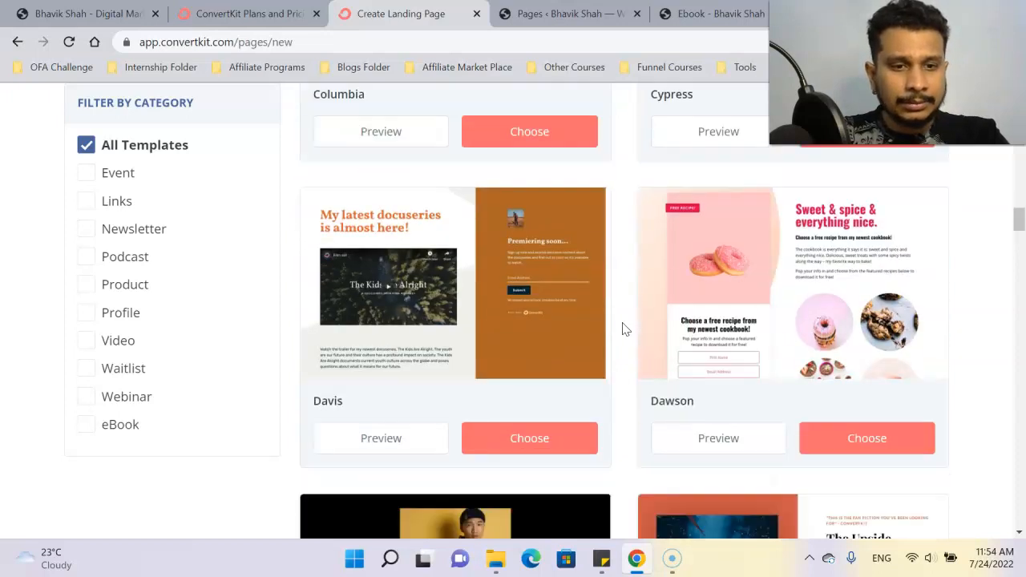
scroll(625, 329, down, 2)
scroll(625, 329, up, 2)
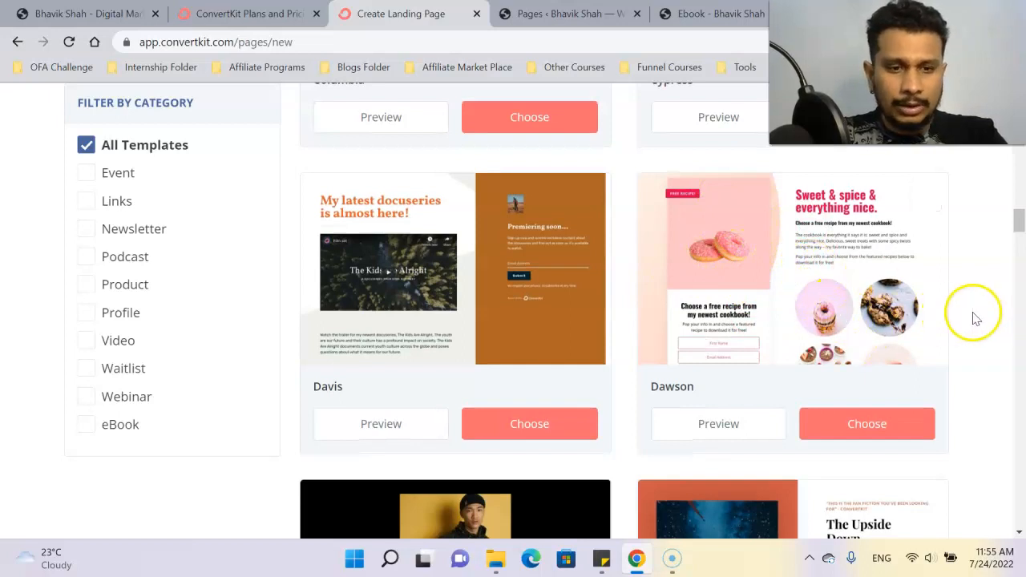
scroll(974, 317, down, 3)
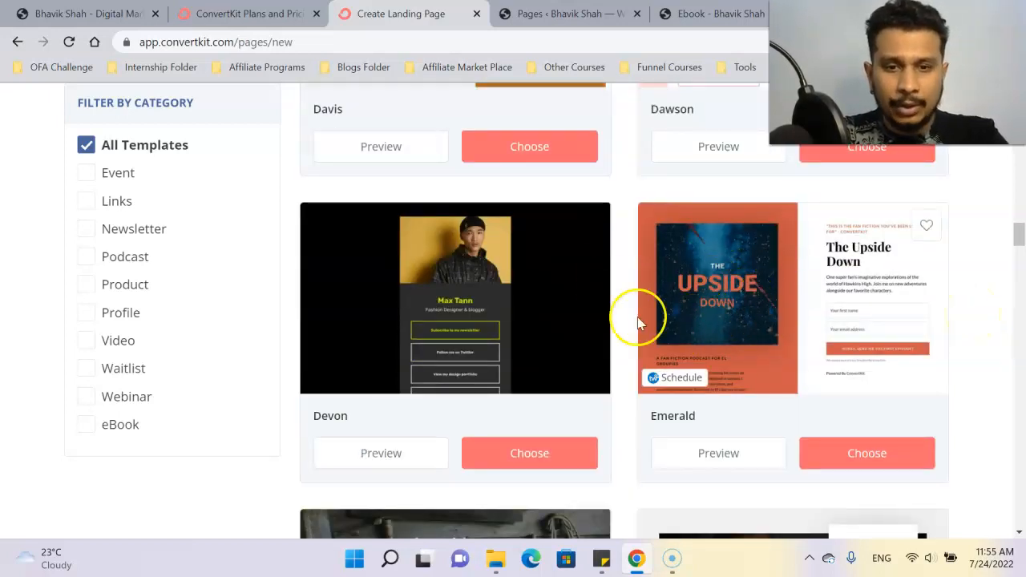
scroll(488, 300, down, 1)
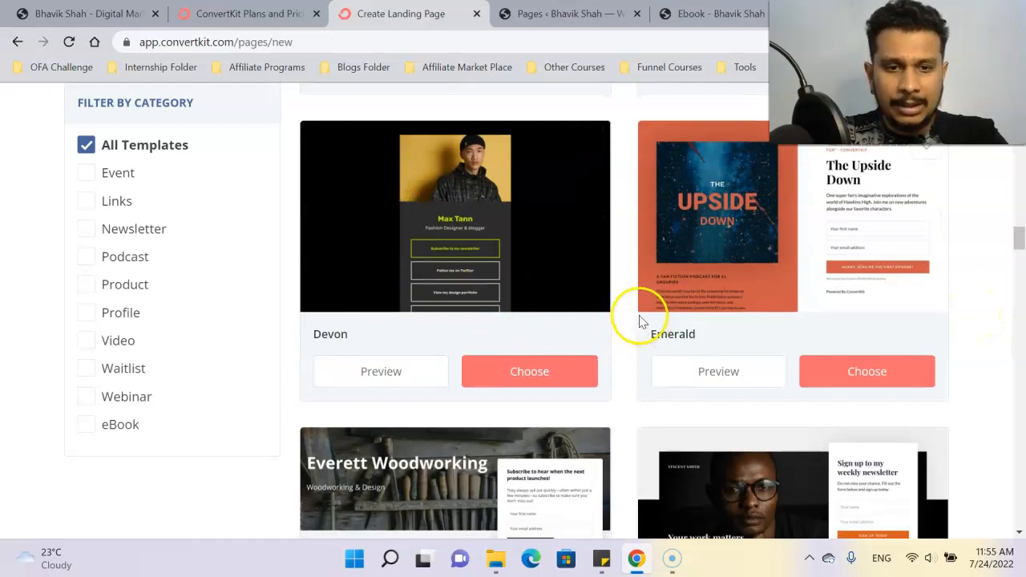
scroll(625, 320, down, 6)
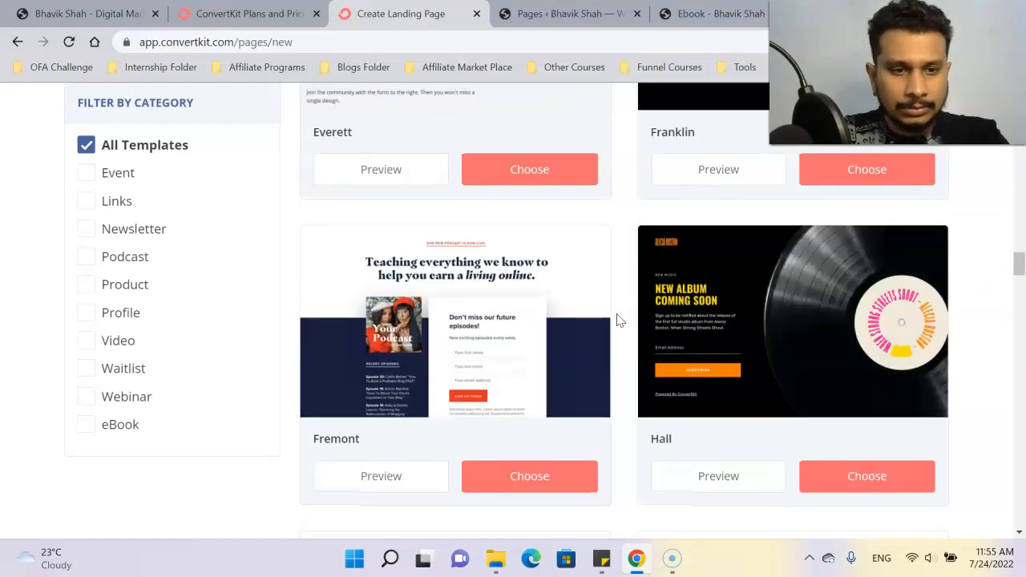
scroll(619, 321, down, 4)
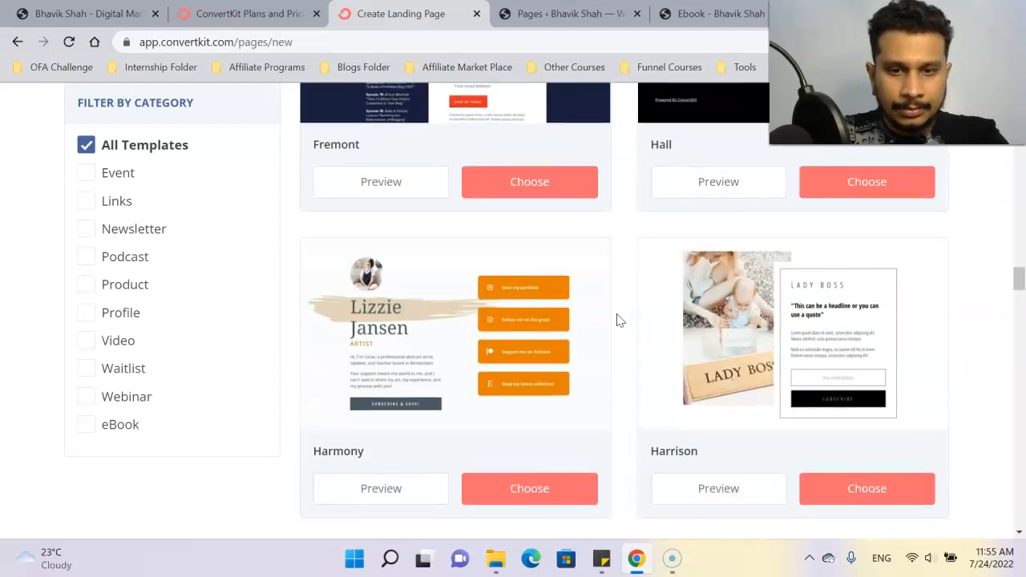
scroll(620, 321, down, 5)
scroll(620, 320, up, 20)
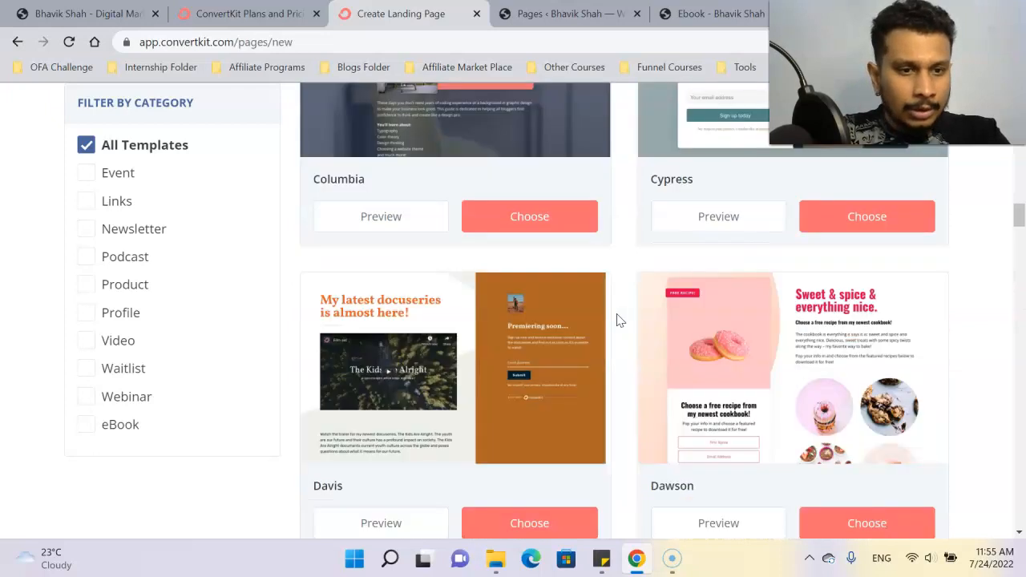
scroll(620, 320, up, 10)
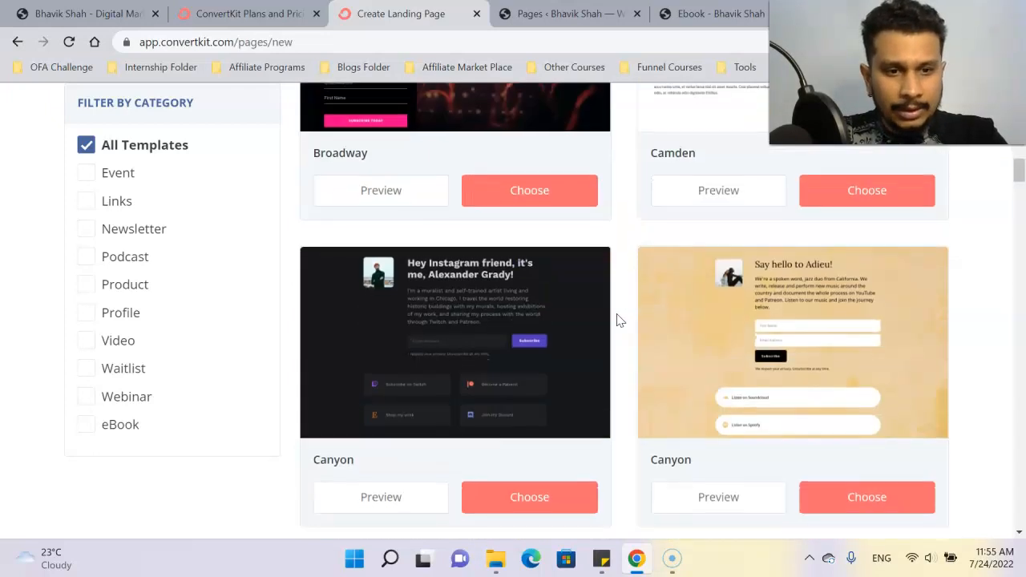
scroll(617, 321, up, 4)
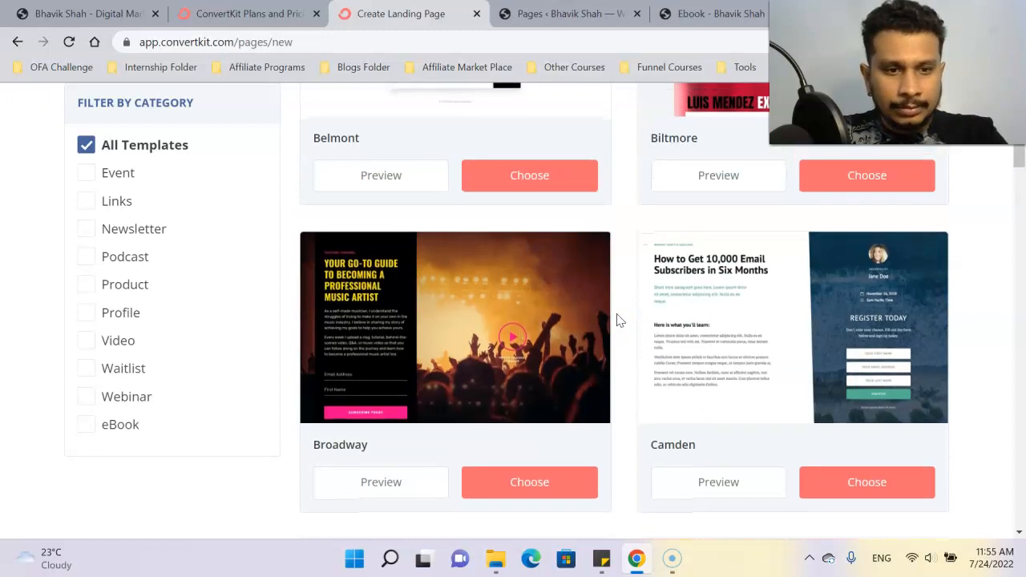
Step: Create the landing page from the Camden template and look over its heading, webinar details and registration section
click(851, 480)
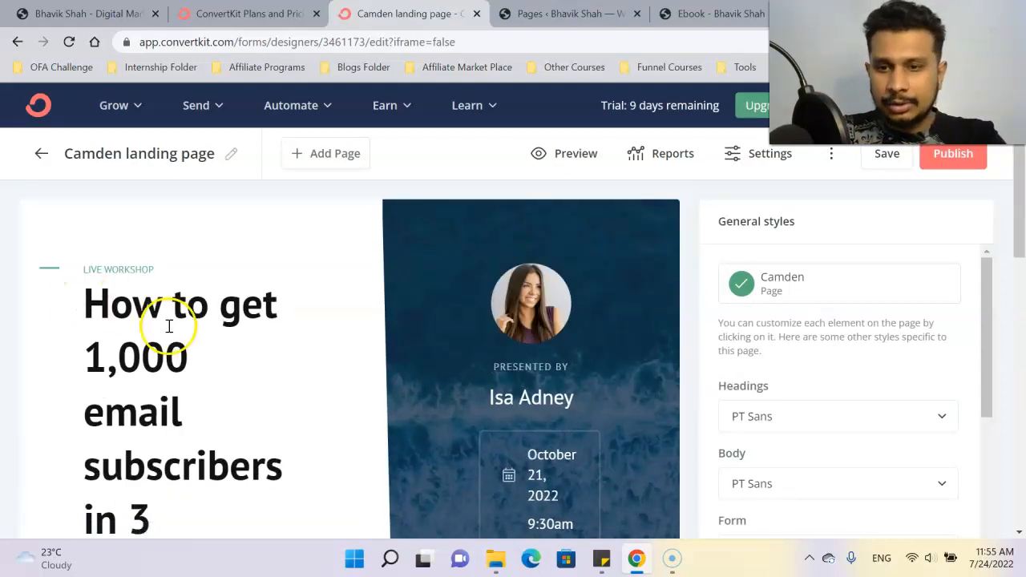
scroll(169, 327, down, 2)
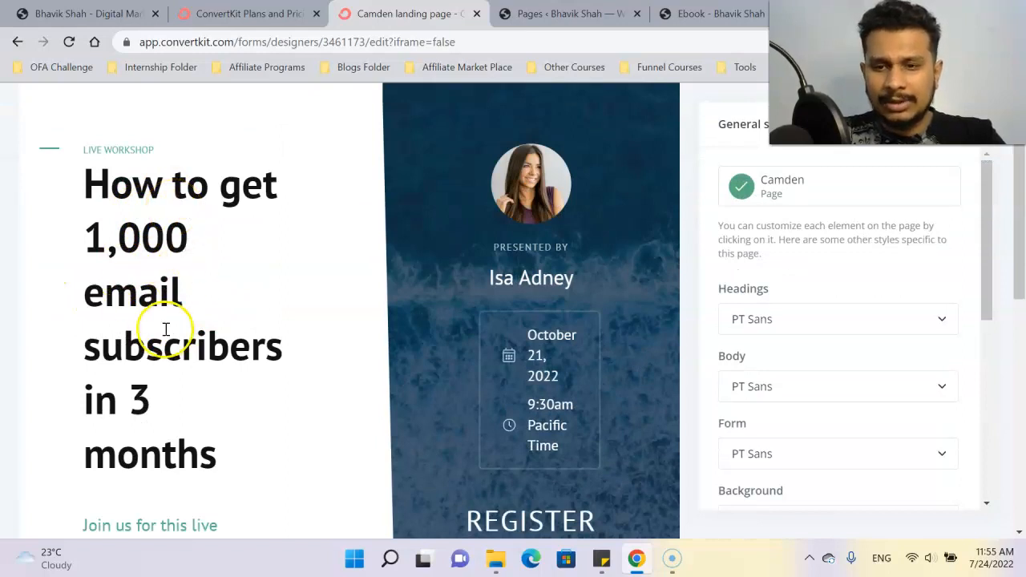
scroll(165, 332, down, 4)
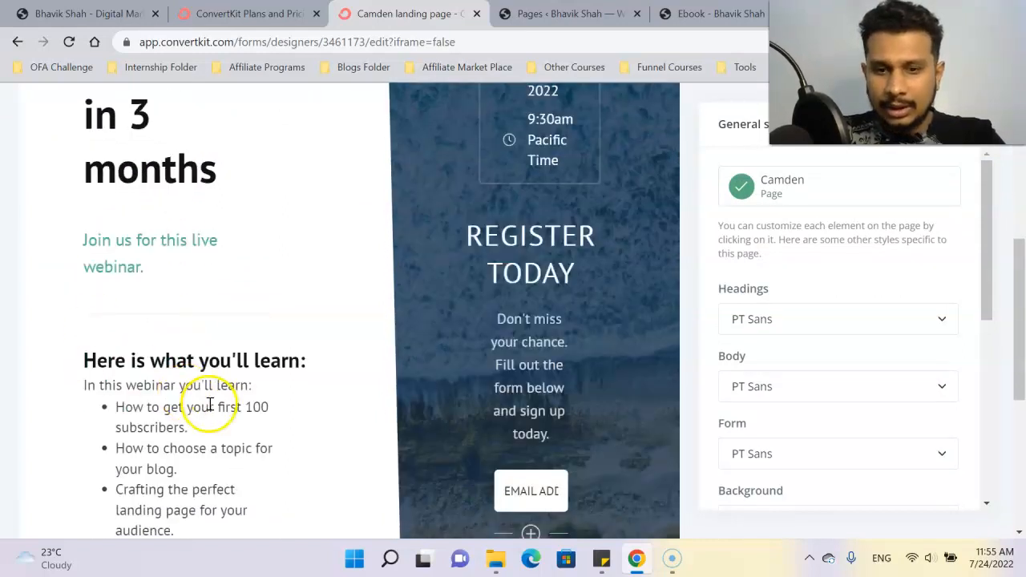
Step: Look over the Camden page's learning points and registration form, and return to the Landing Pages & Forms list
scroll(200, 409, down, 3)
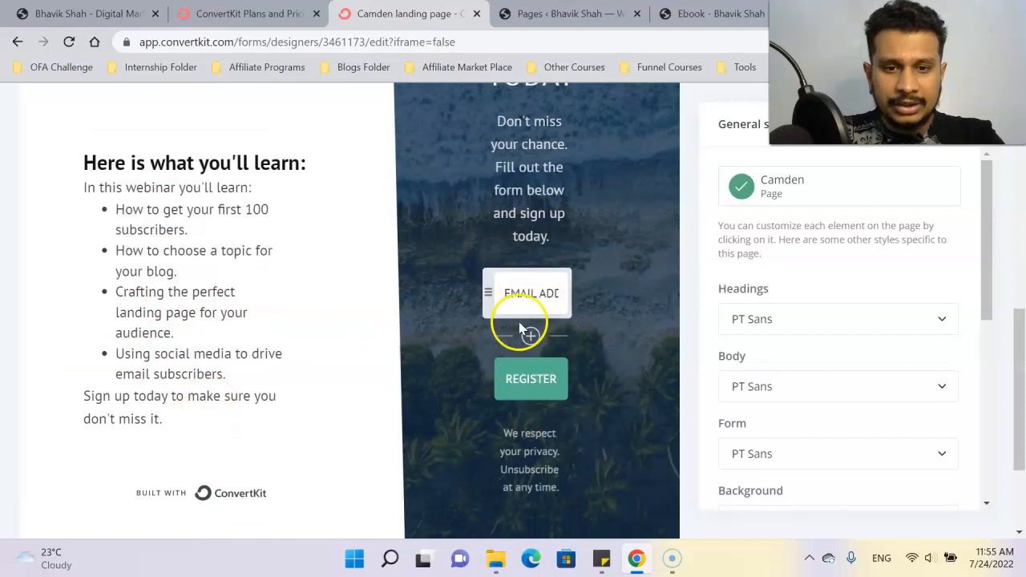
scroll(498, 323, up, 6)
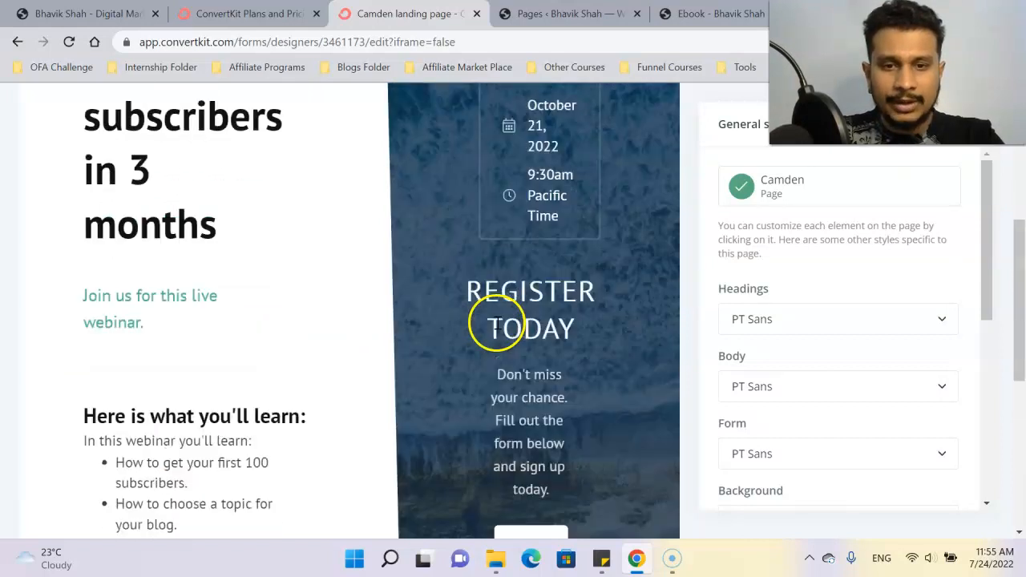
scroll(518, 252, up, 2)
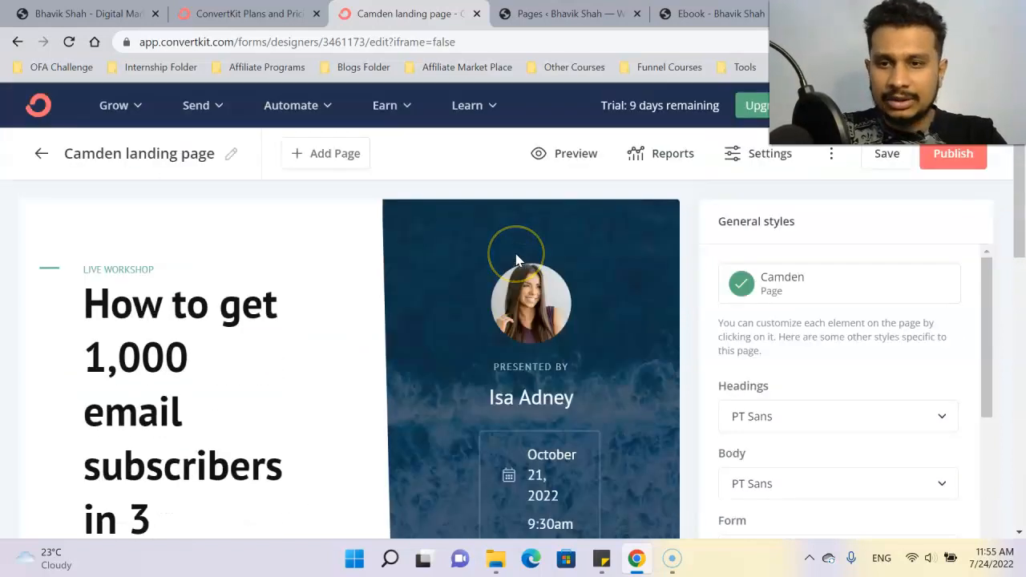
click(40, 154)
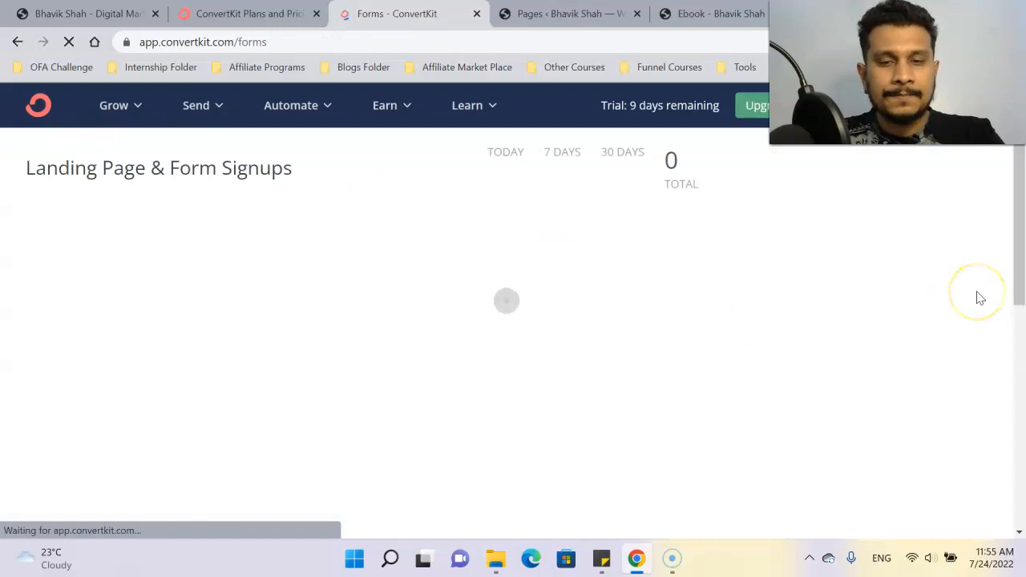
Step: Create another new landing page, using the Abbey template
scroll(976, 293, down, 5)
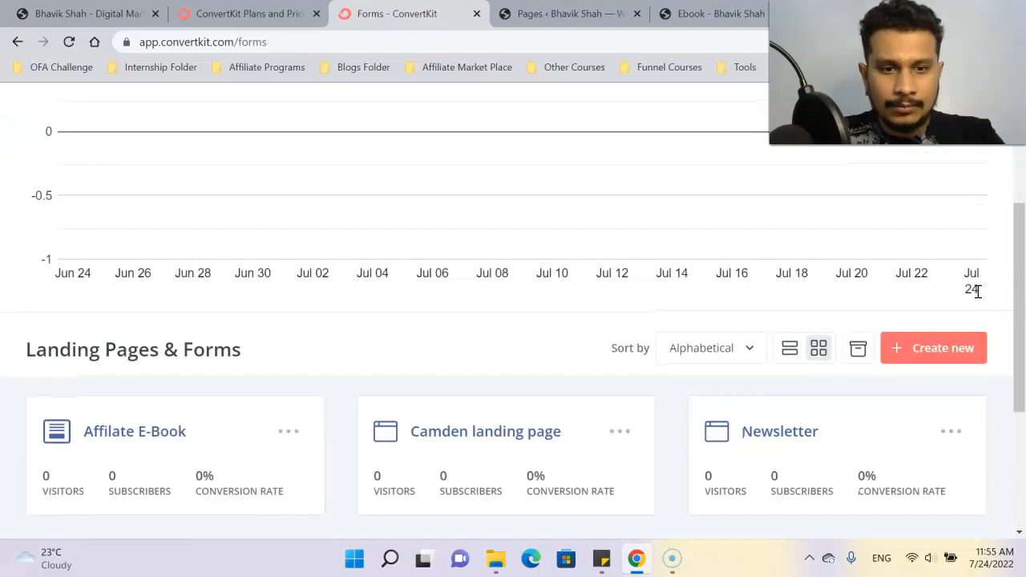
click(918, 167)
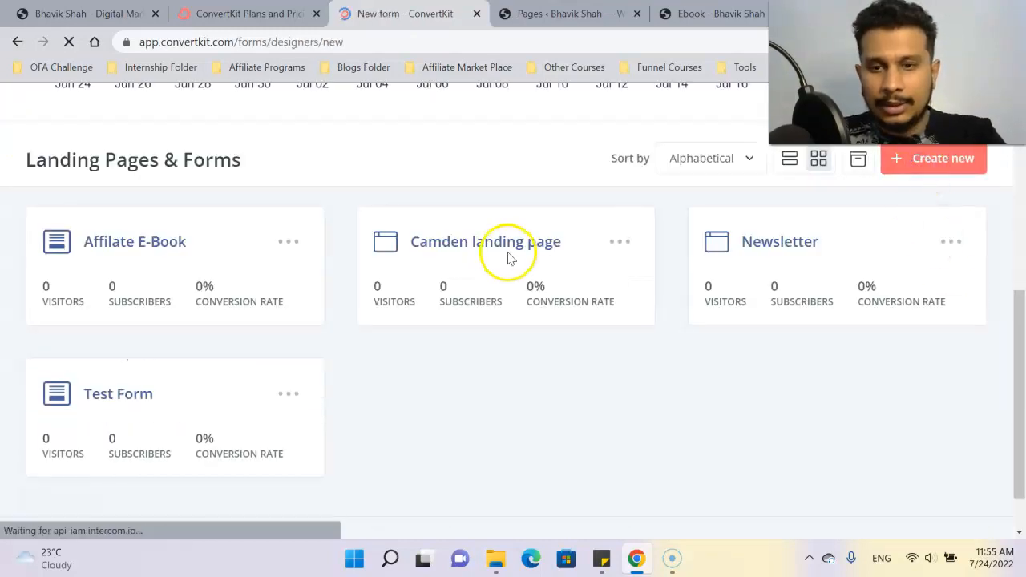
click(605, 252)
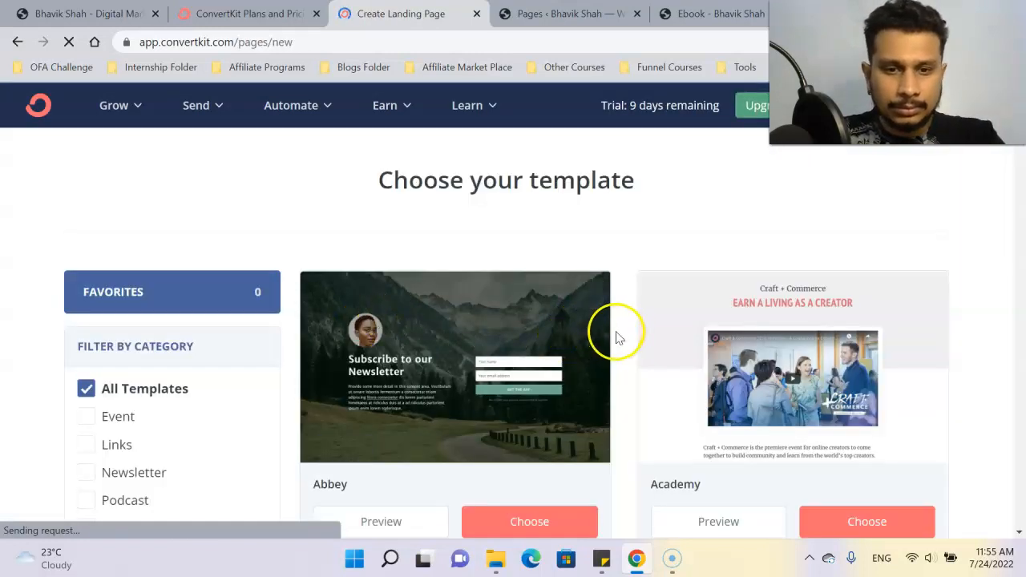
scroll(616, 337, down, 2)
scroll(622, 337, down, 2)
scroll(623, 336, up, 2)
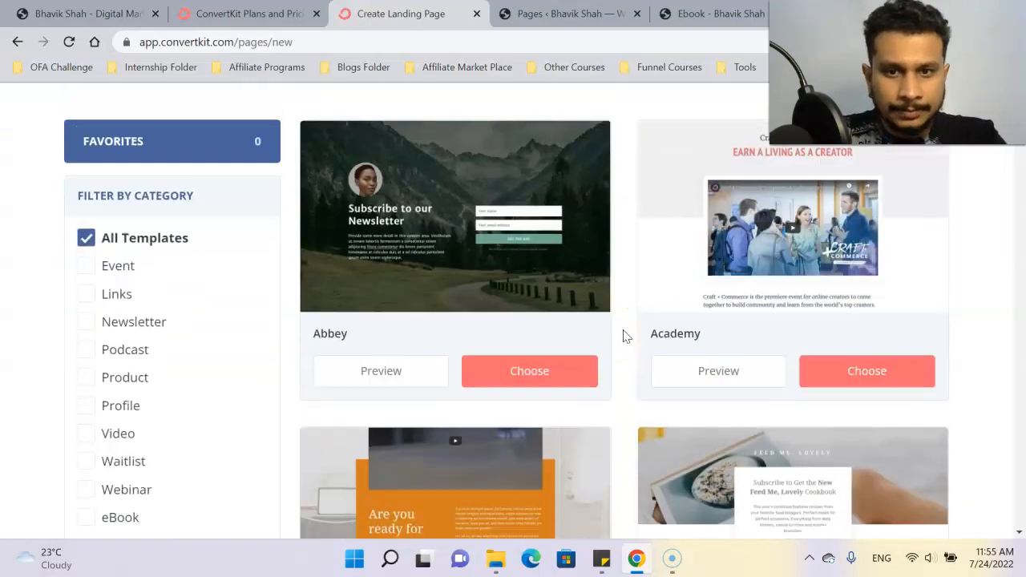
click(541, 386)
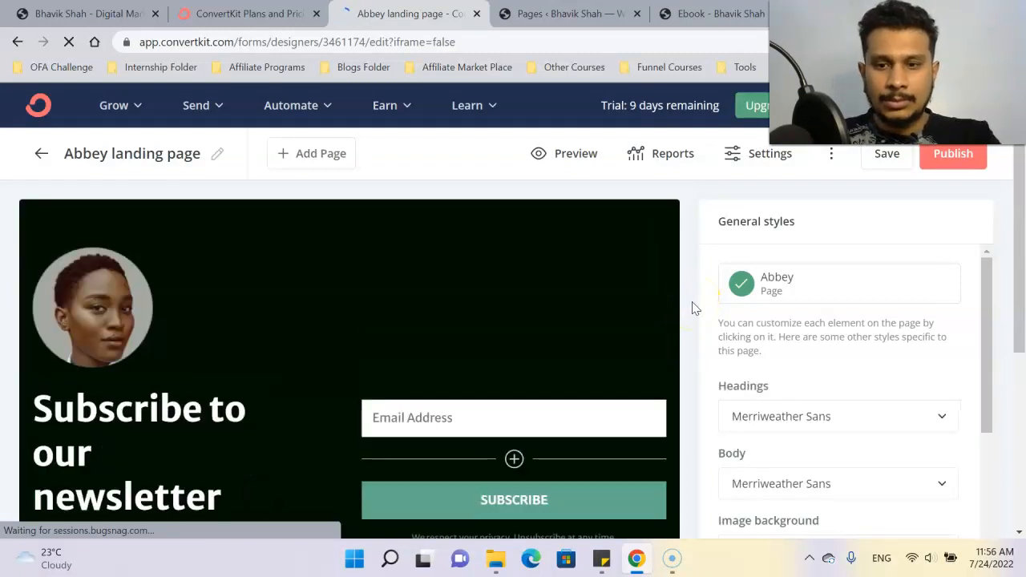
scroll(693, 305, down, 3)
scroll(310, 332, up, 2)
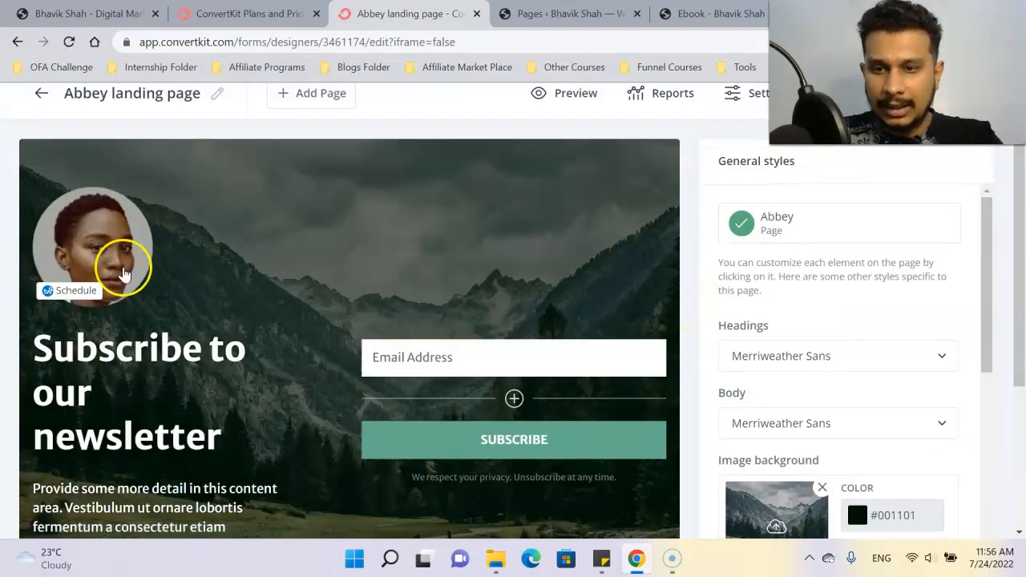
Step: Try to replace the Abbey page's round portrait with a portrait photo uploaded from the Downloads folder
click(124, 270)
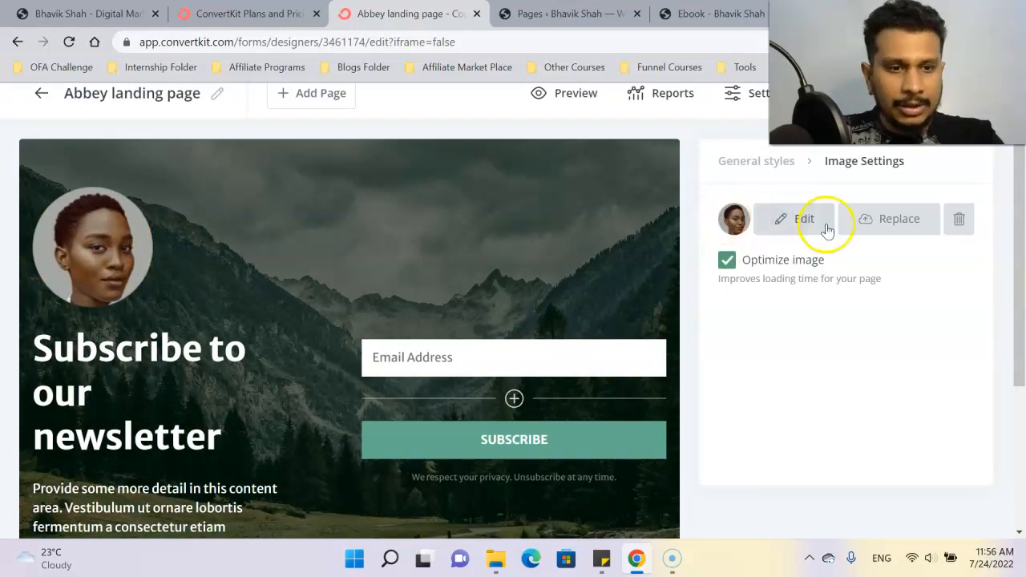
click(875, 223)
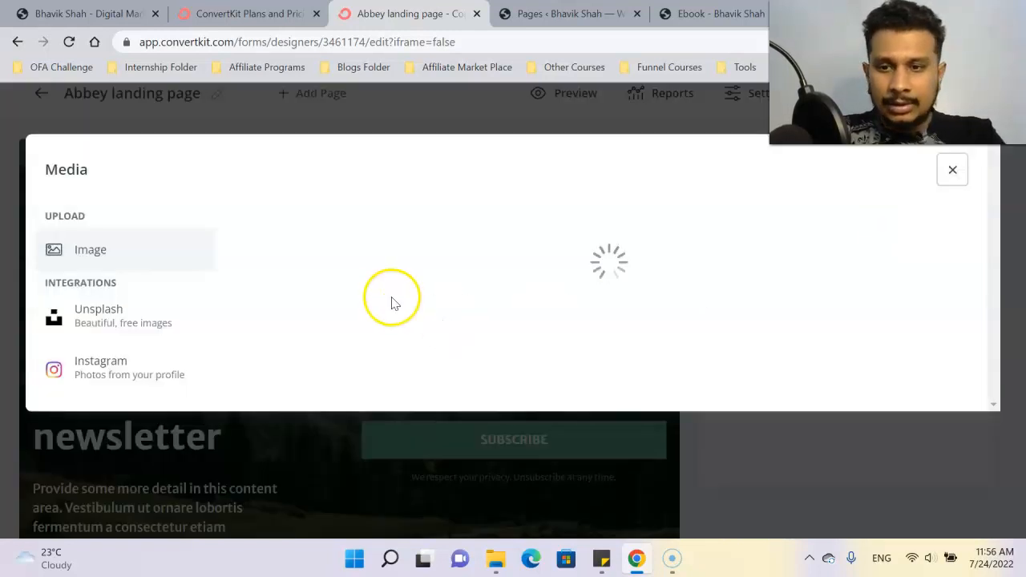
click(626, 387)
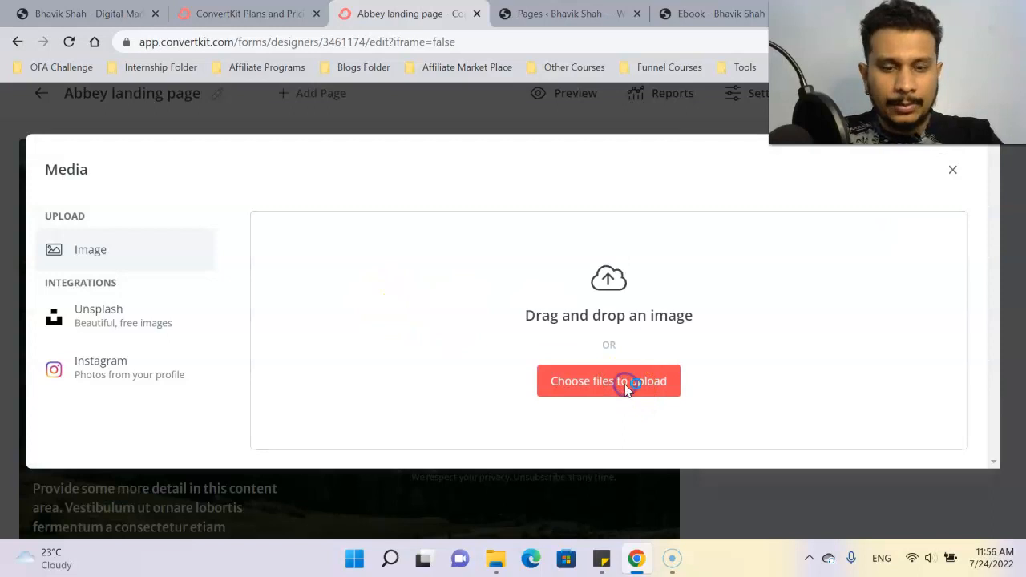
scroll(321, 305, down, 5)
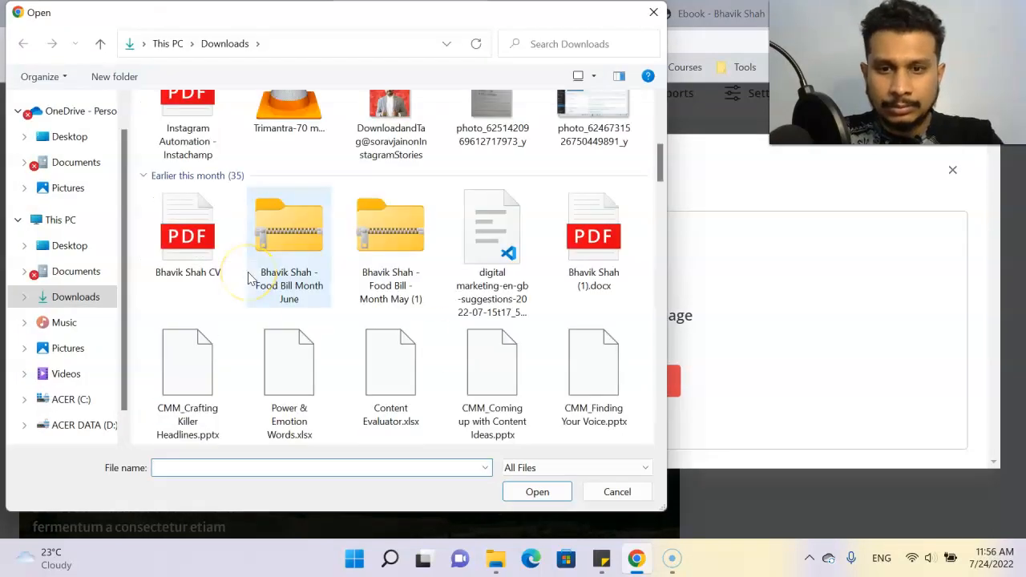
scroll(249, 278, up, 5)
scroll(248, 278, down, 3)
scroll(248, 278, down, 10)
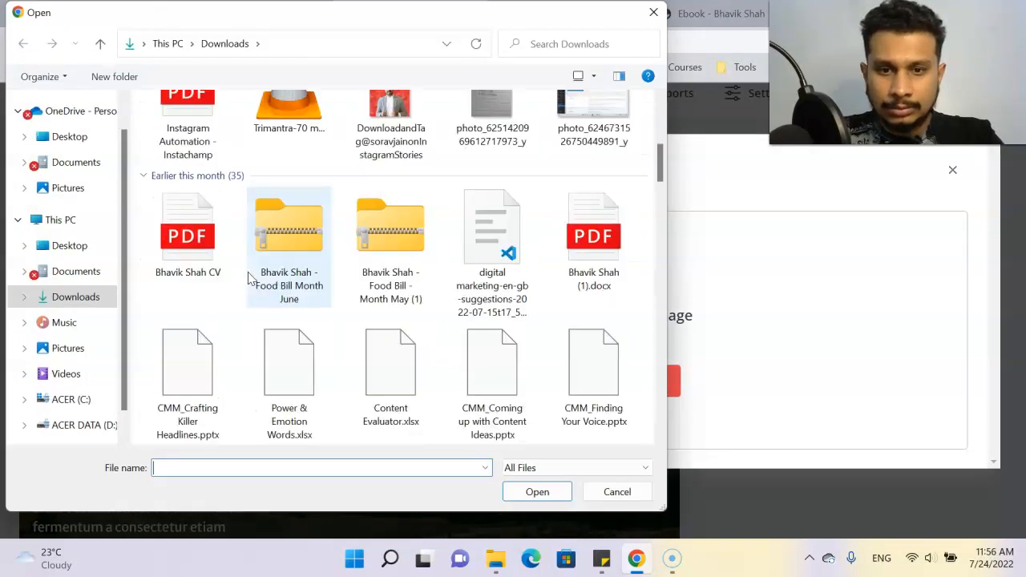
scroll(249, 278, down, 4)
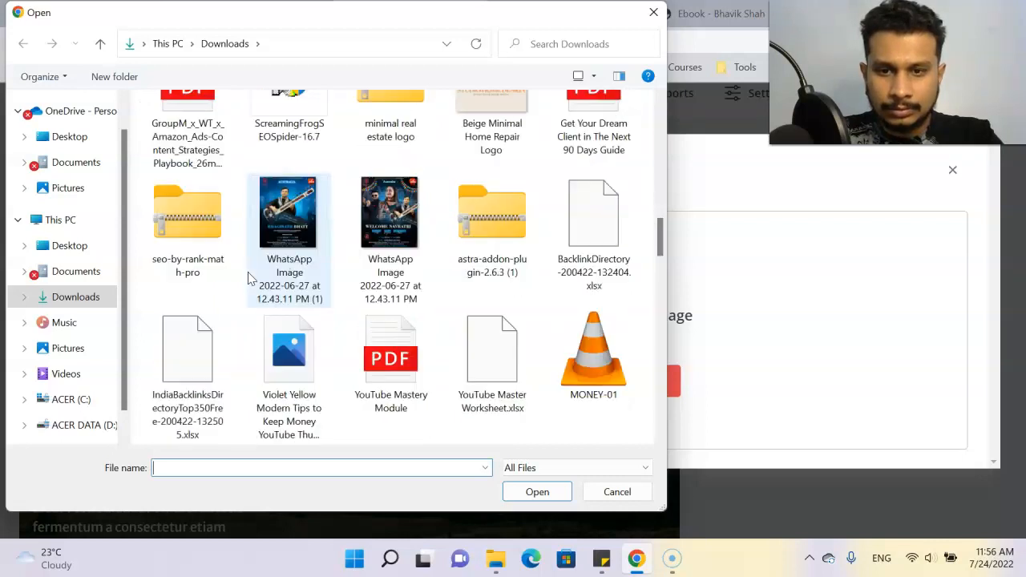
double_click(175, 377)
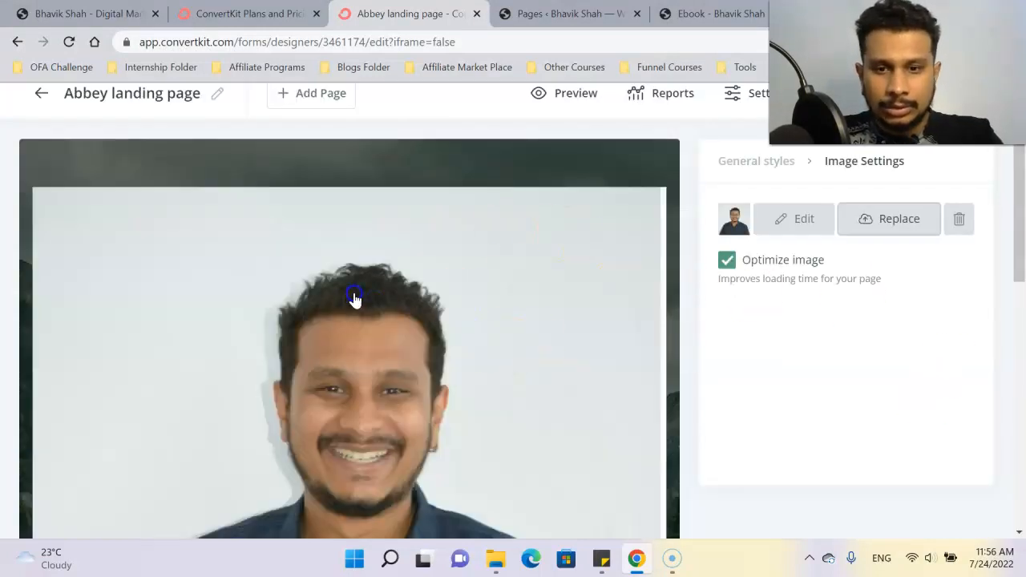
Step: Remove the oversized portrait photo from above the headline and leave its image placeholder empty
scroll(339, 293, down, 1)
drag(339, 294, 148, 257)
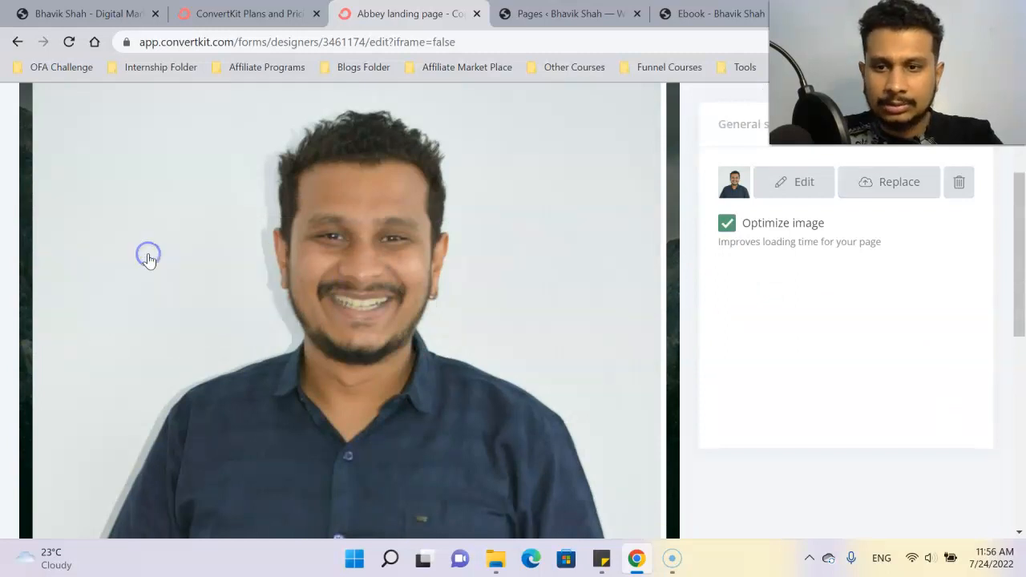
scroll(403, 309, up, 2)
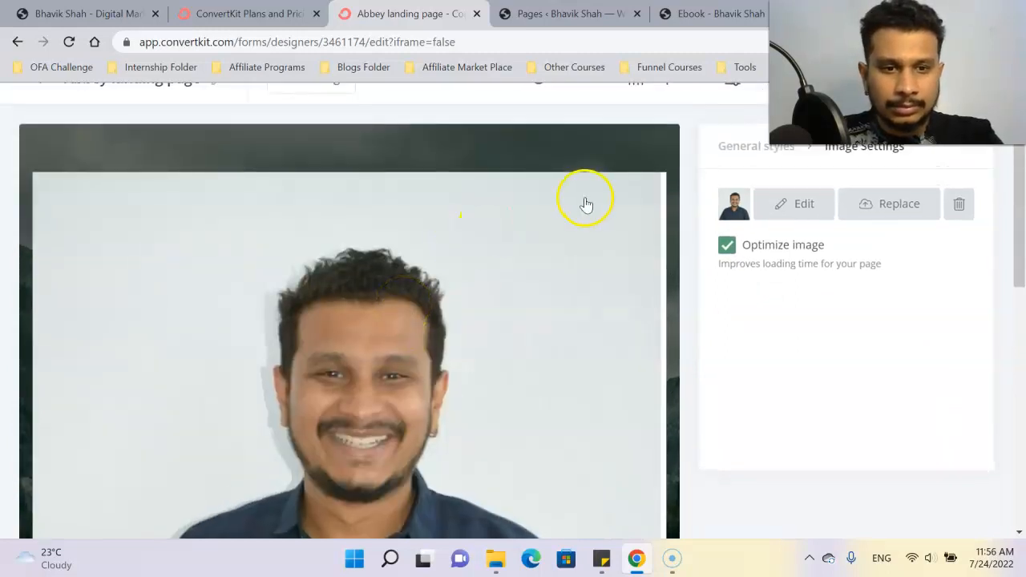
click(957, 206)
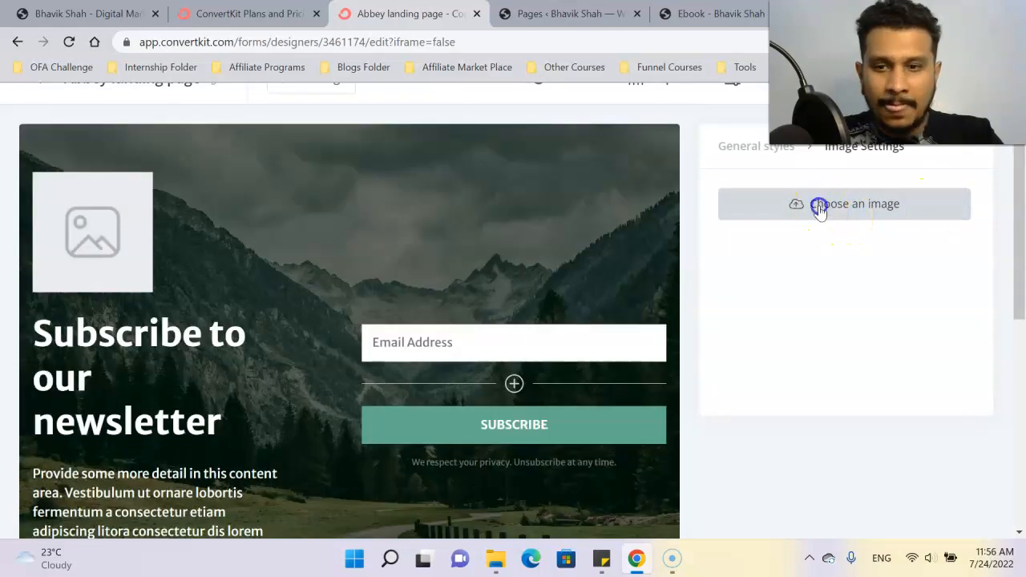
click(817, 205)
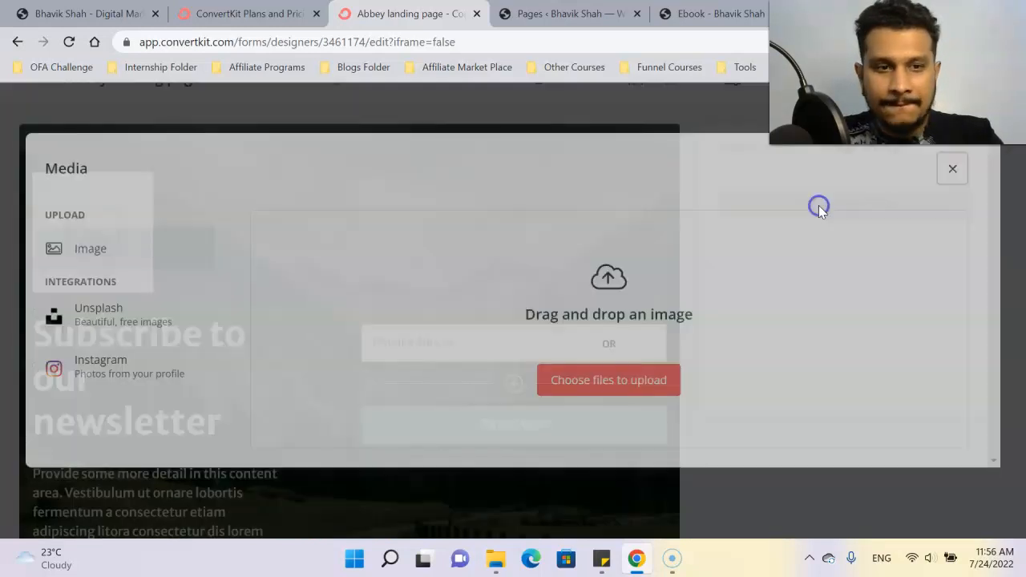
click(946, 170)
click(84, 228)
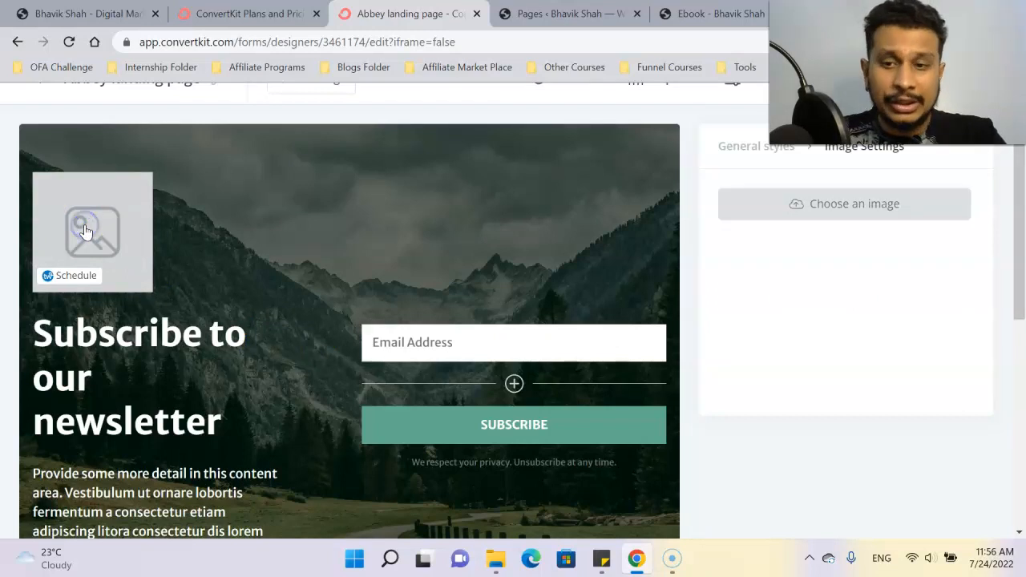
Step: Add a First Name custom field below the Email Address field of the signup form and make it required
click(444, 328)
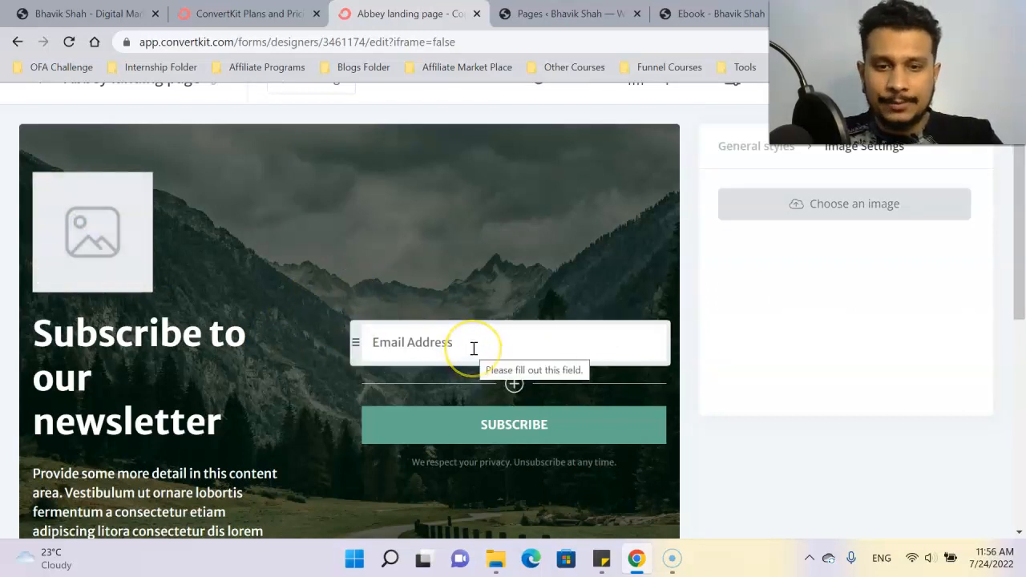
click(513, 386)
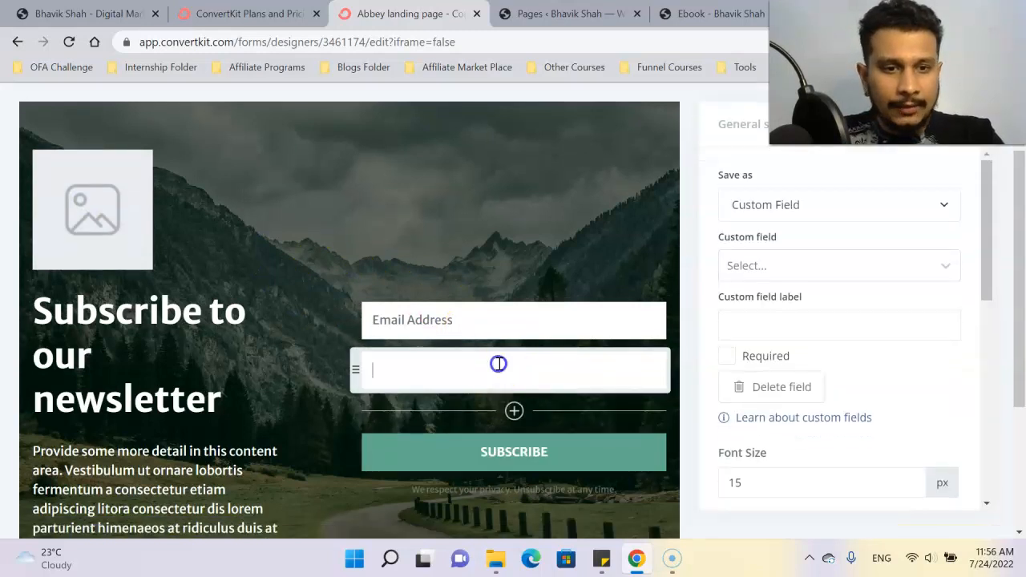
click(815, 264)
click(802, 303)
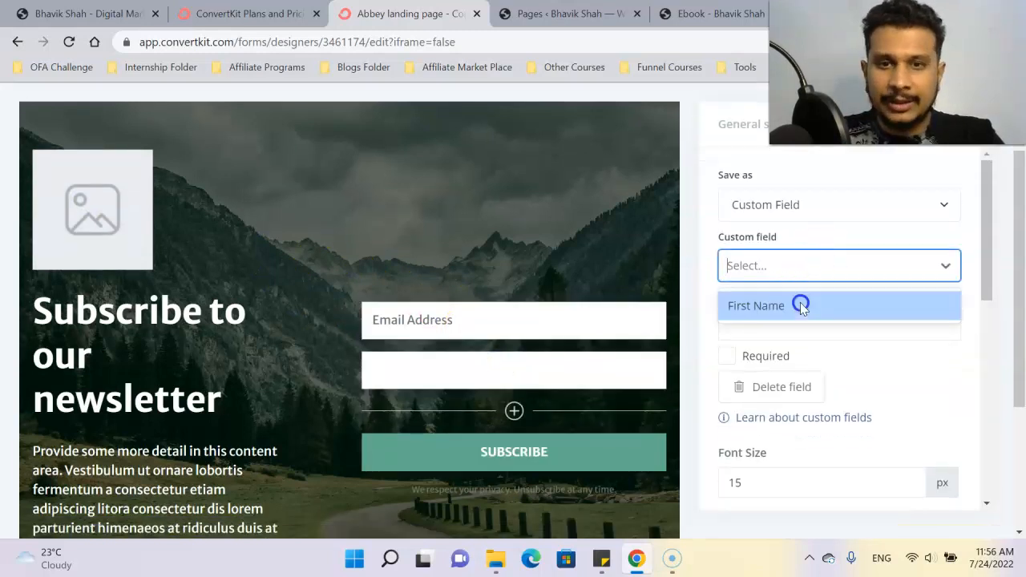
click(727, 361)
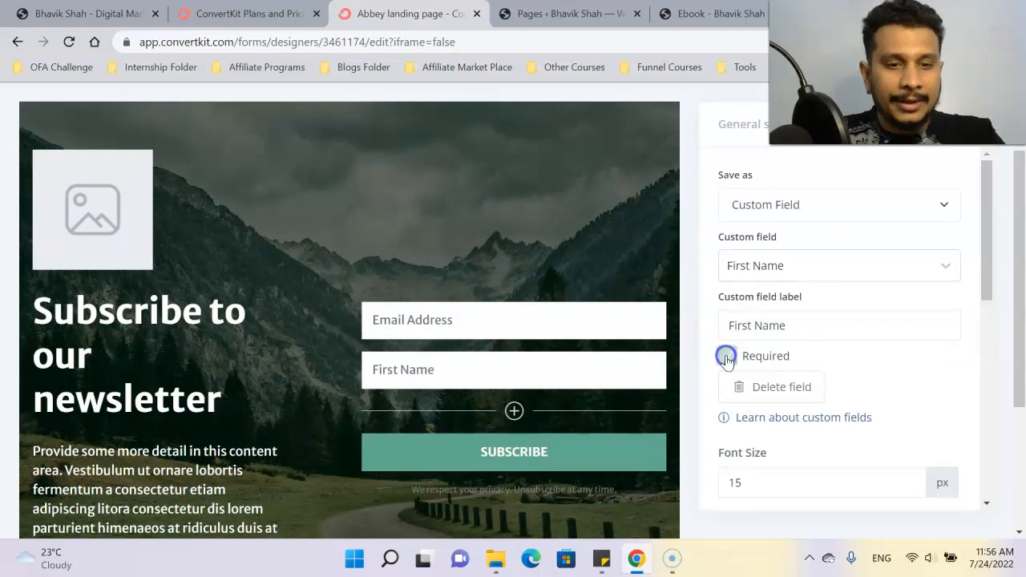
scroll(857, 393, down, 1)
scroll(814, 394, down, 2)
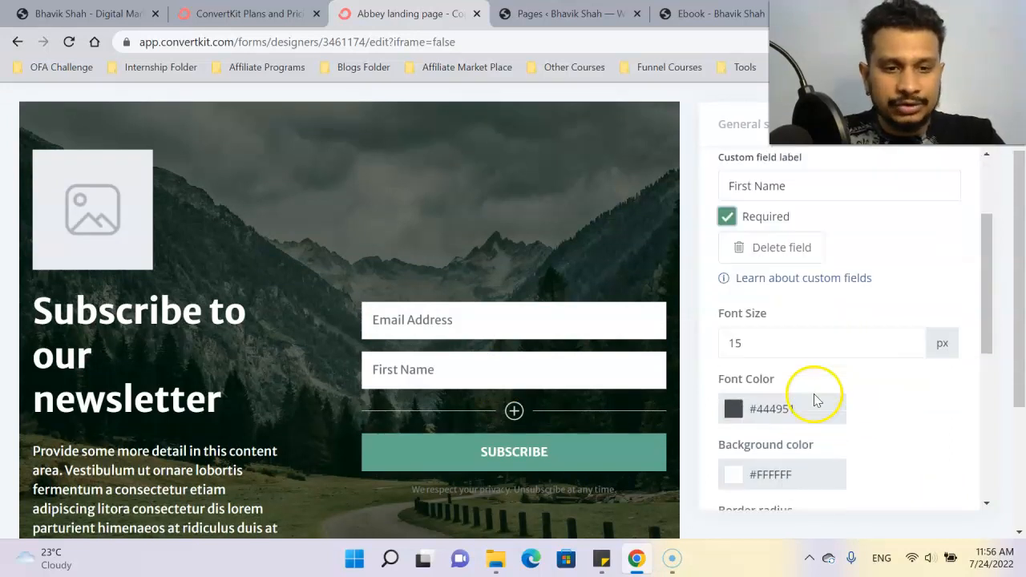
scroll(802, 404, down, 2)
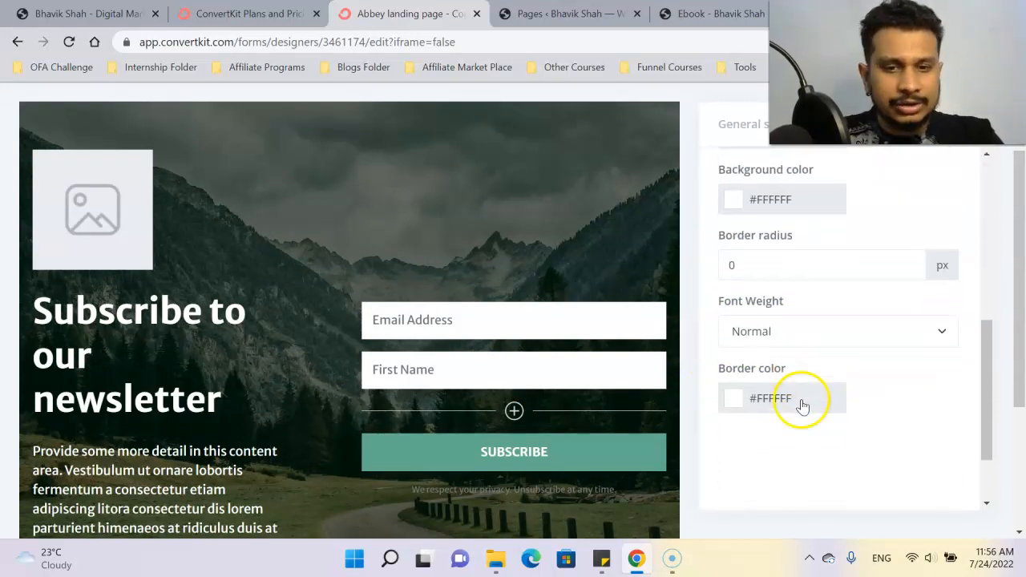
scroll(801, 396, up, 2)
Step: Replace the landing page headline with "Download FREE Affliate Marketing Ebook"
click(121, 329)
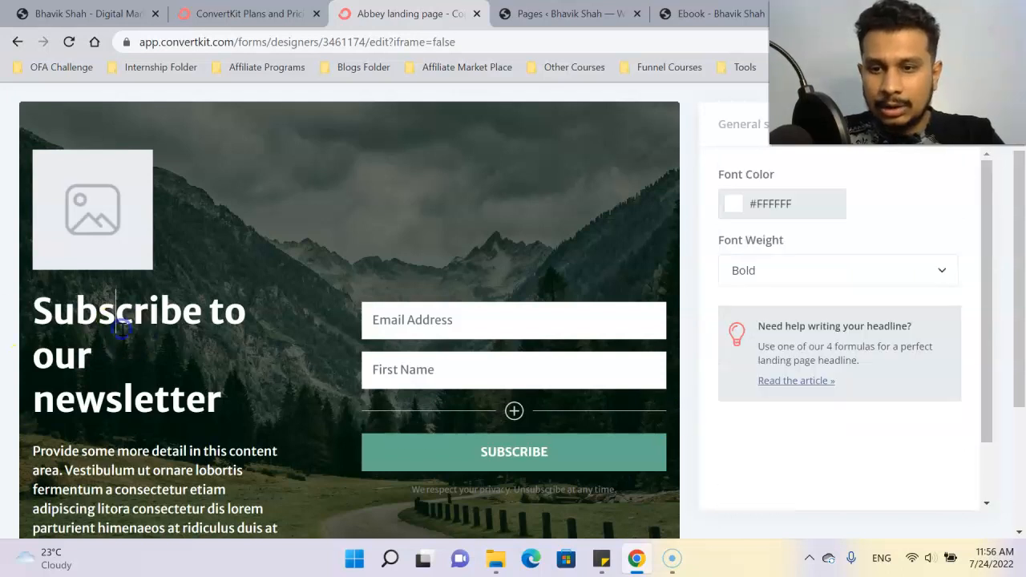
triple_click(122, 328)
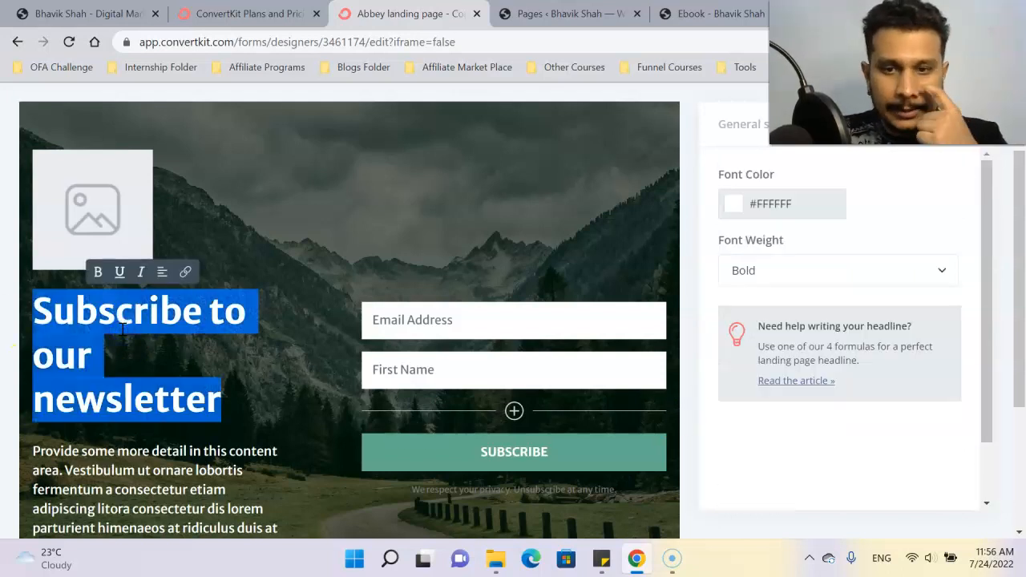
text(Dowe)
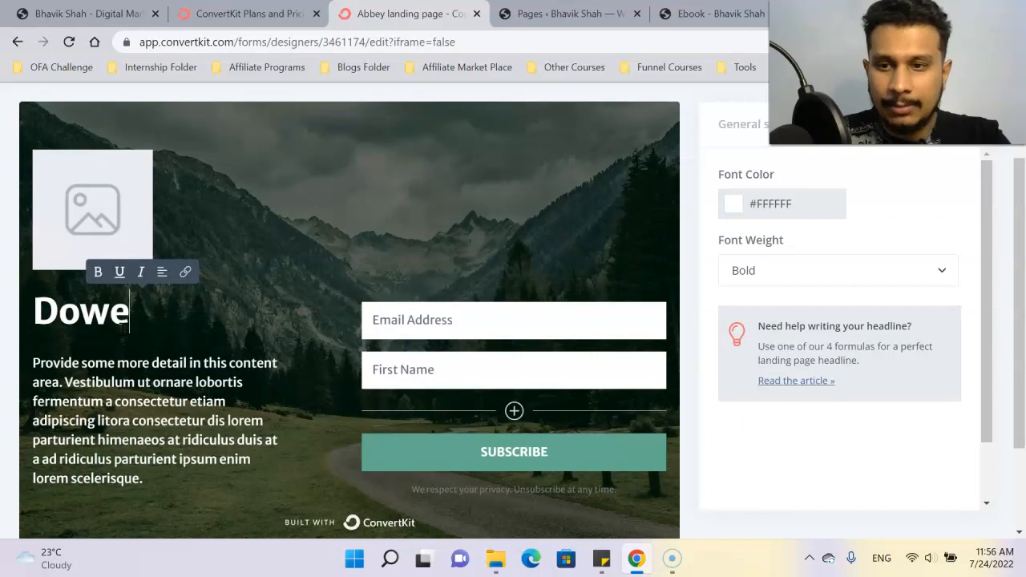
key(BackSpace)
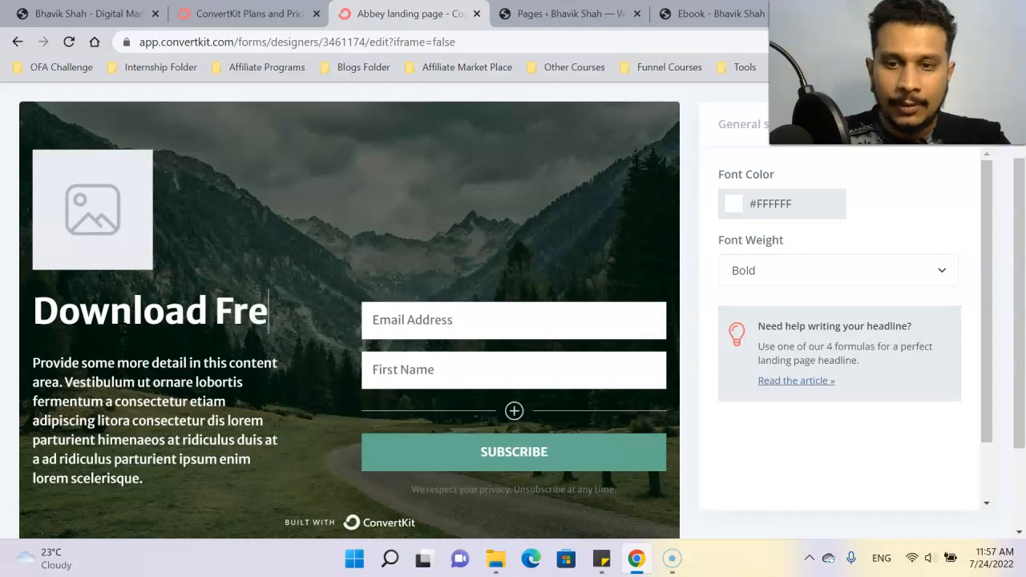
text(nload FREE Aff)
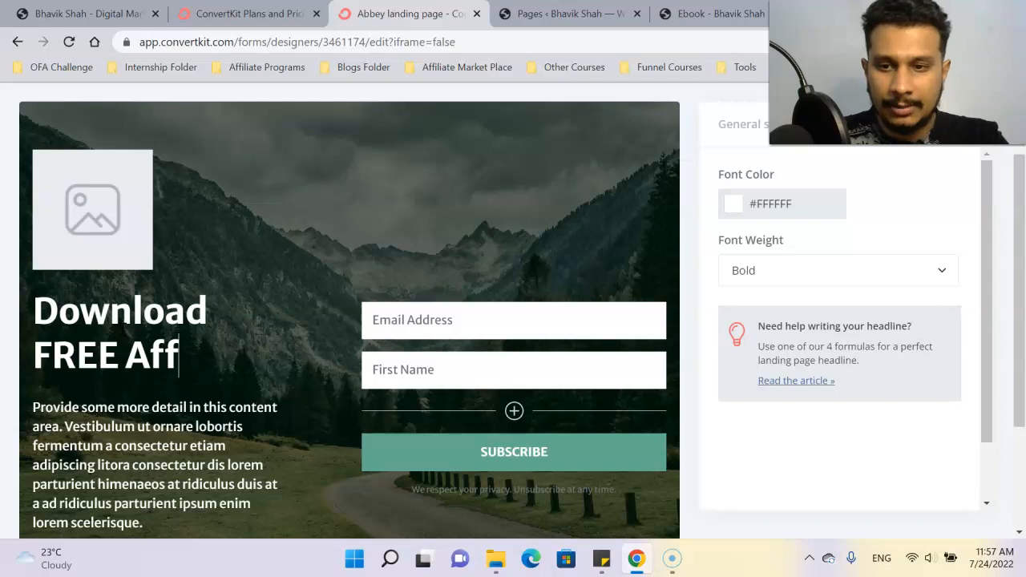
text(liate Ma)
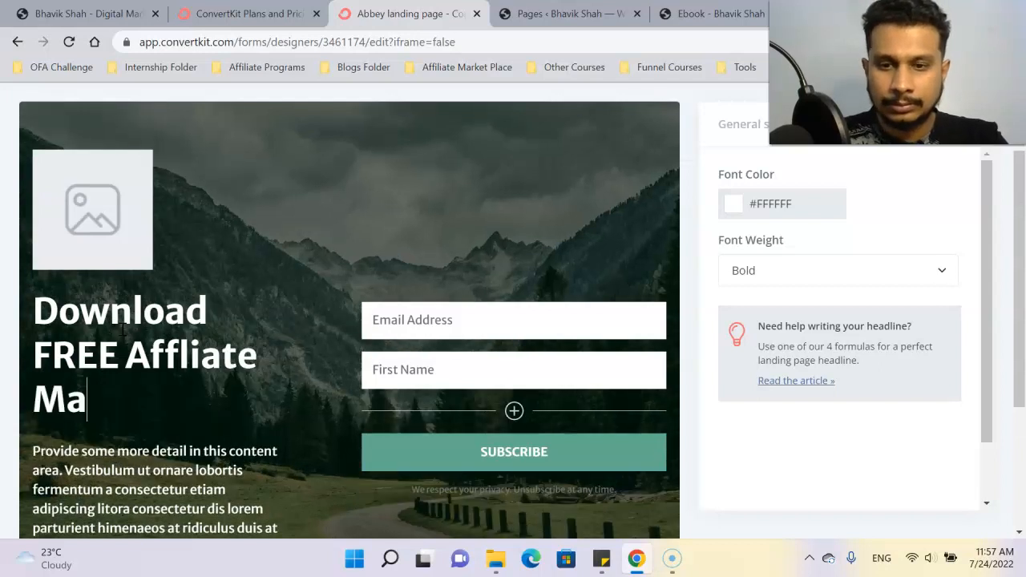
text(rketing Ebook)
scroll(122, 331, down, 2)
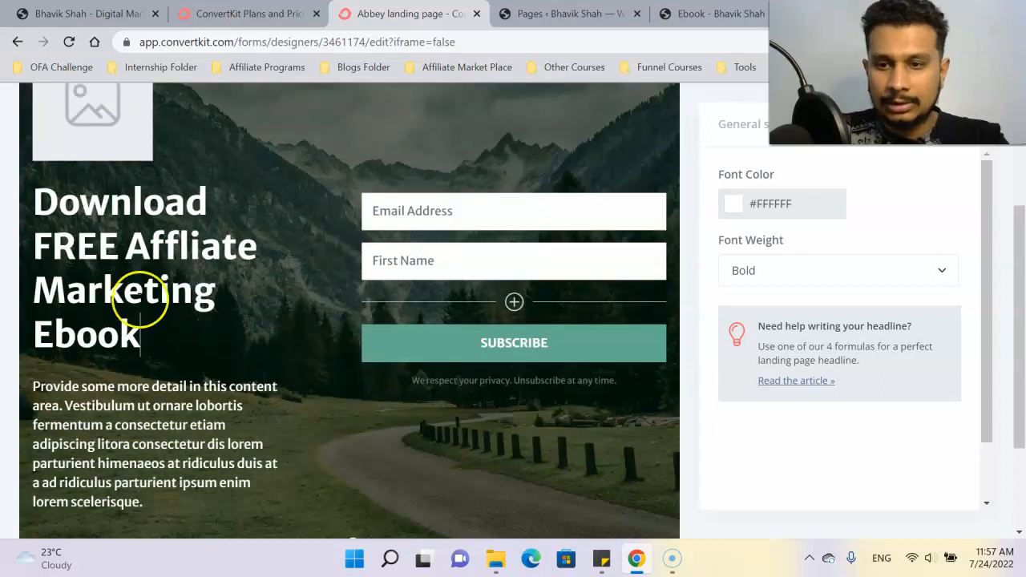
Step: Delete the placeholder paragraph beneath the landing page headline
triple_click(184, 388)
key(BackSpace)
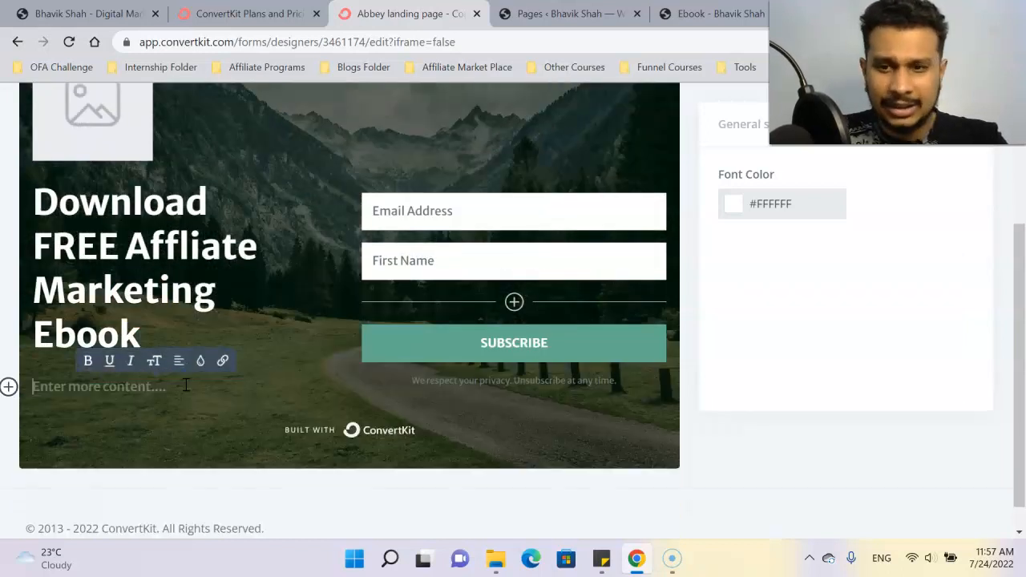
scroll(320, 337, up, 3)
scroll(291, 327, down, 1)
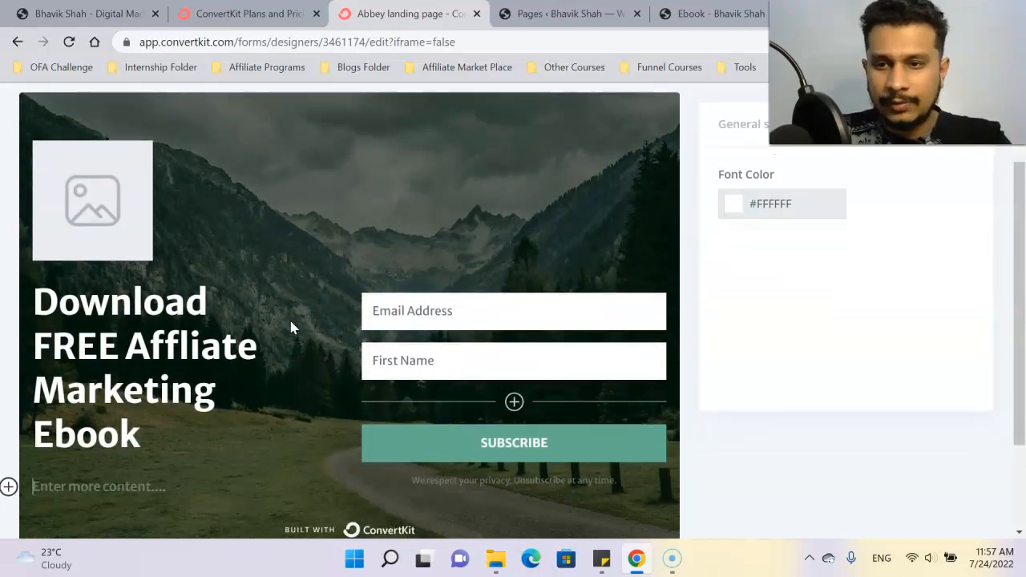
click(92, 211)
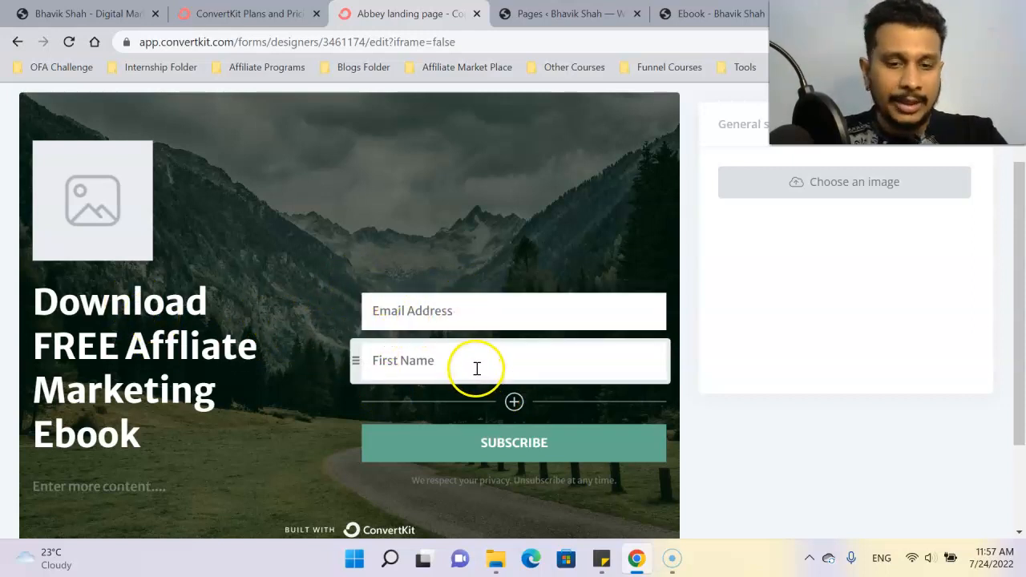
Step: Change the signup form's submit button text to "DOWNLOAD FREE EBOOK NOW" and save the landing page
click(538, 445)
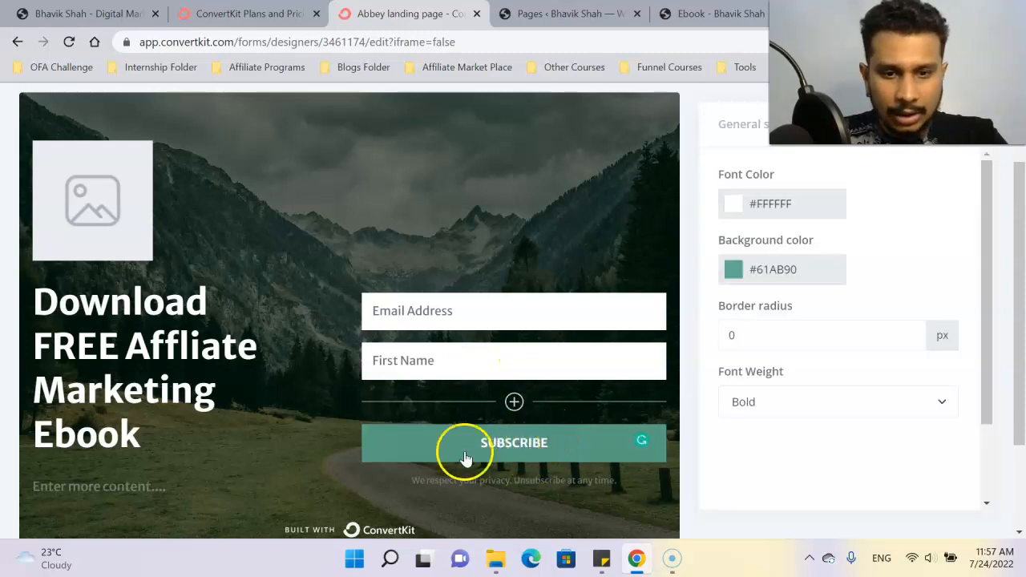
scroll(817, 403, up, 2)
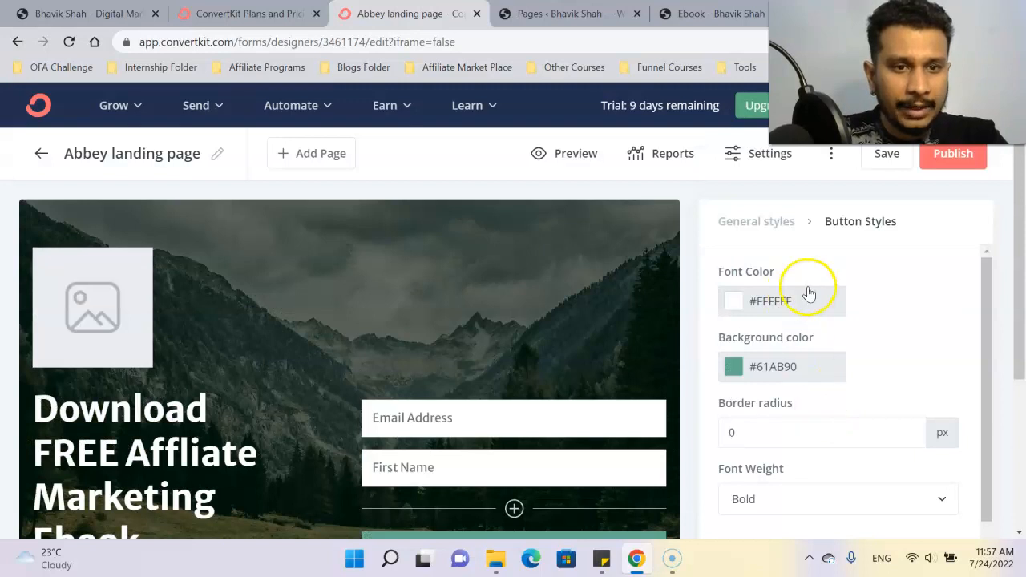
scroll(499, 401, down, 2)
double_click(508, 423)
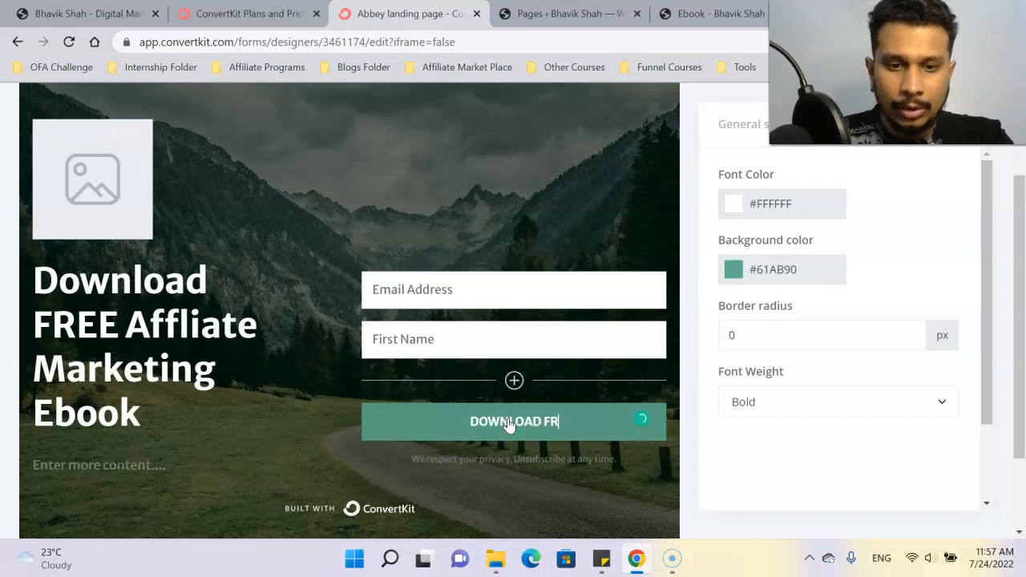
text(DOWNLOAD FREE EBOOK NOW)
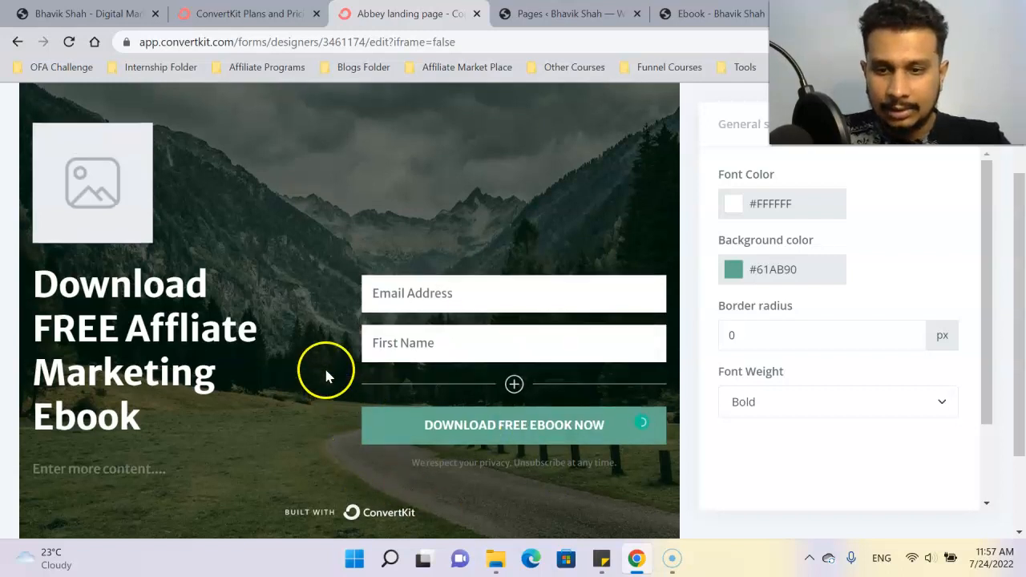
scroll(327, 371, up, 2)
click(876, 163)
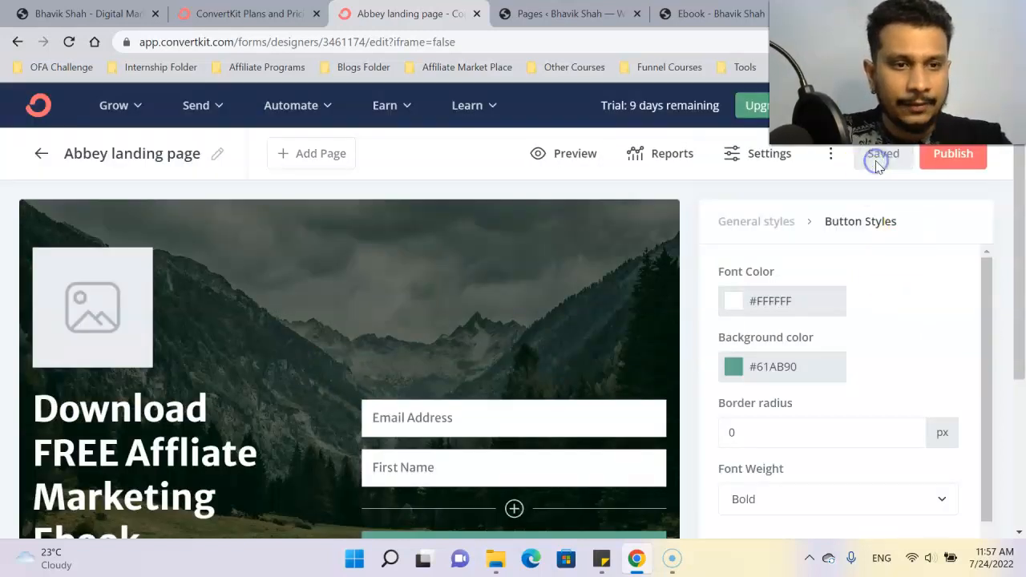
Step: Rename the landing page from its template name to "Affiliate E-Book" and save it
click(581, 236)
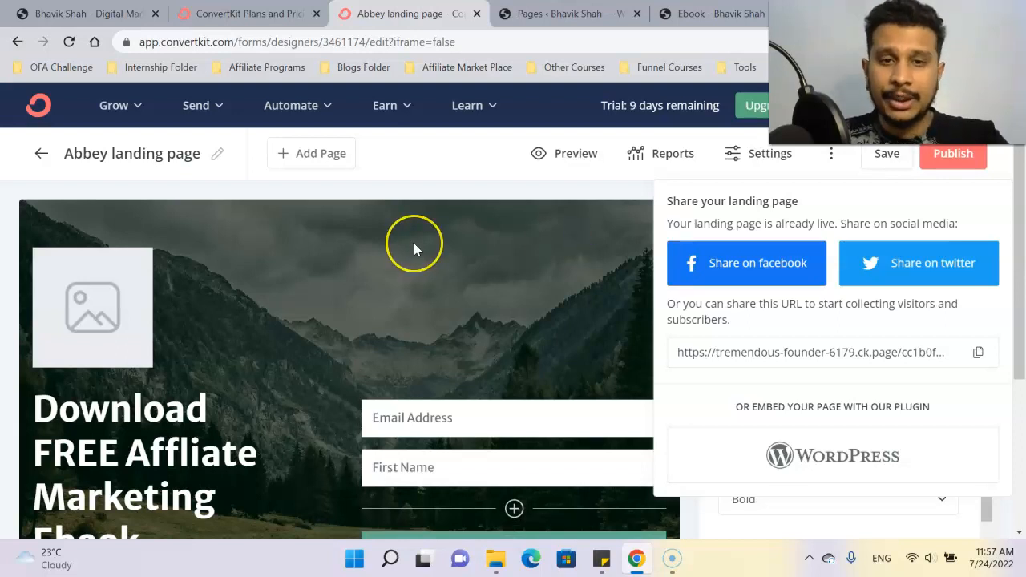
click(216, 153)
triple_click(131, 170)
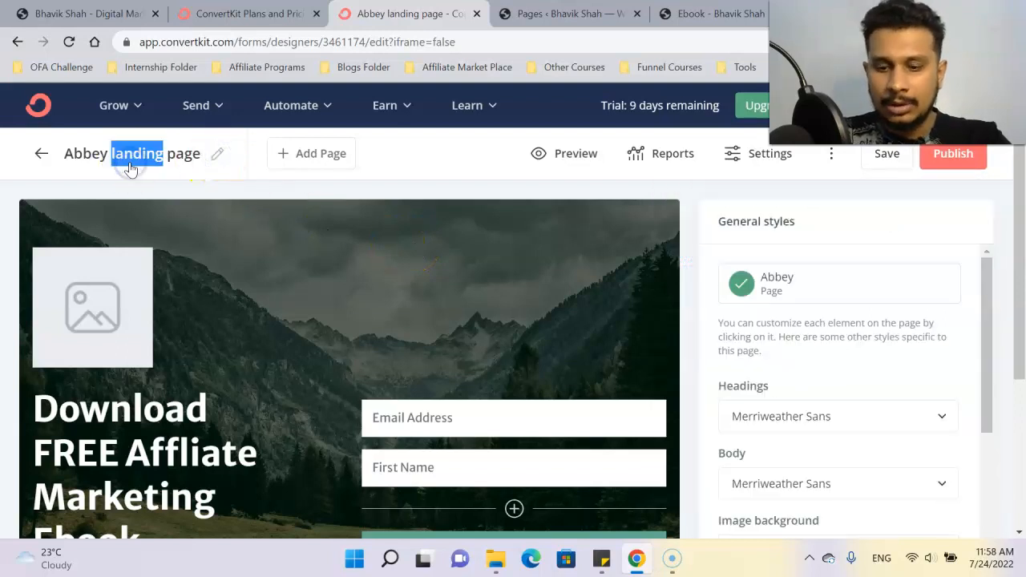
click(131, 168)
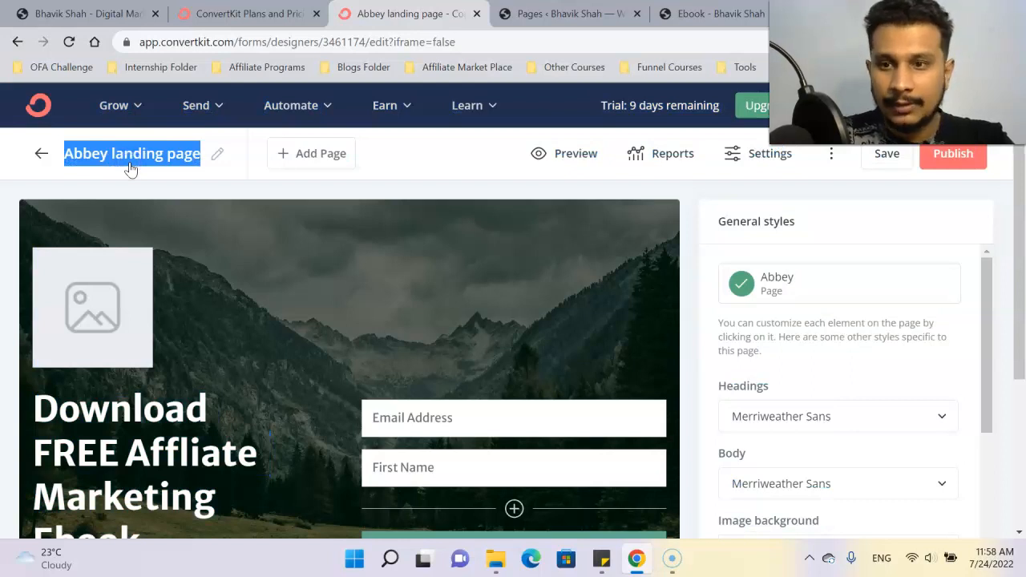
click(214, 154)
triple_click(131, 160)
key(BackSpace)
text(Affiliate E)
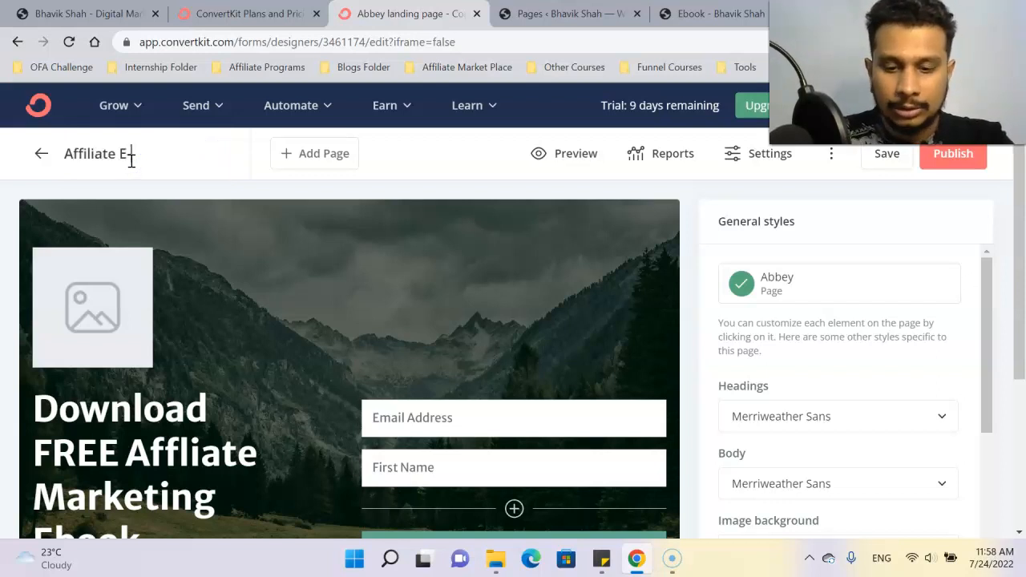
text(-Book)
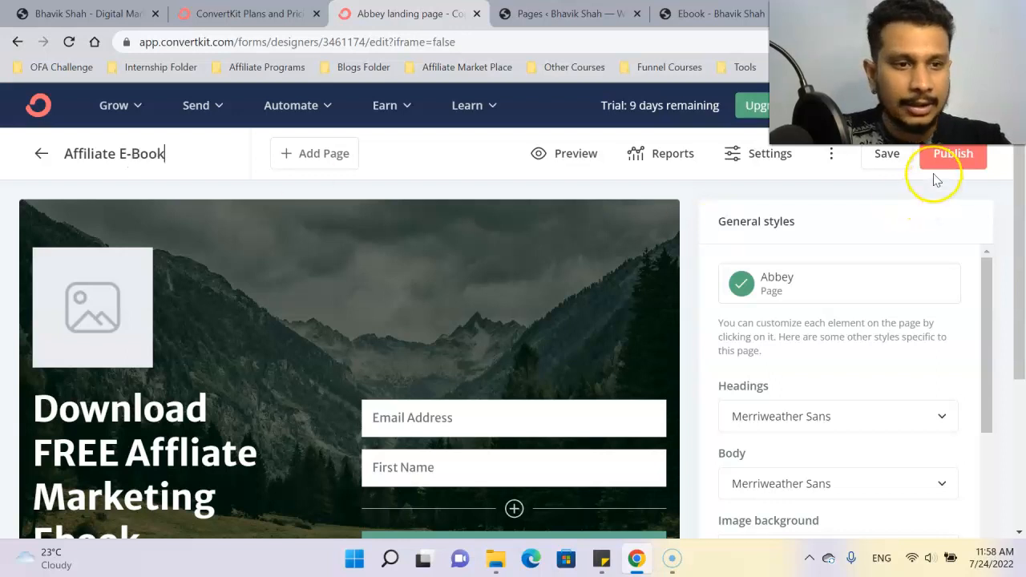
click(883, 160)
Step: Check the landing page's sharing options, preview the whole page from headline to footer, and exit the preview
click(936, 164)
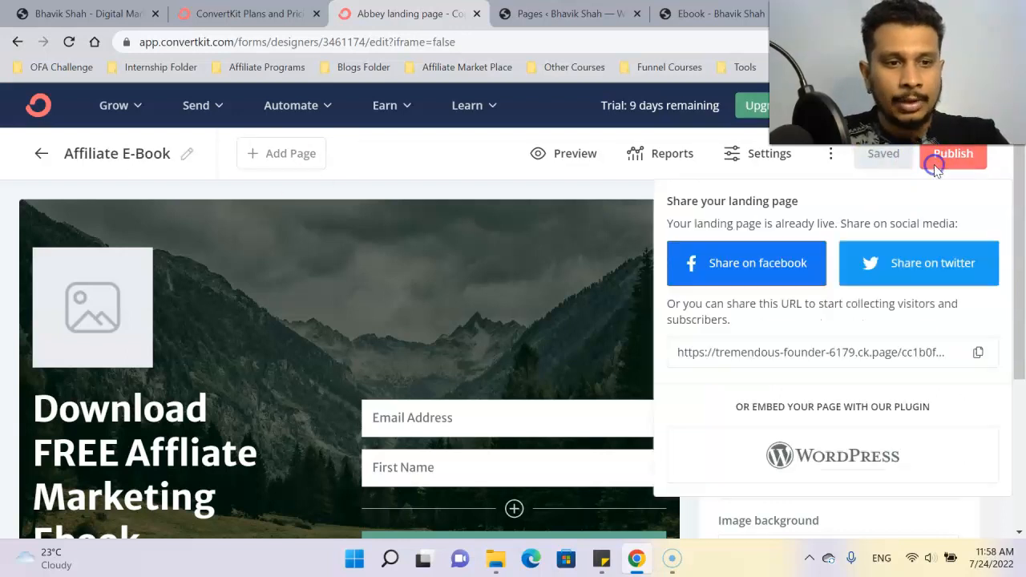
click(569, 160)
click(564, 154)
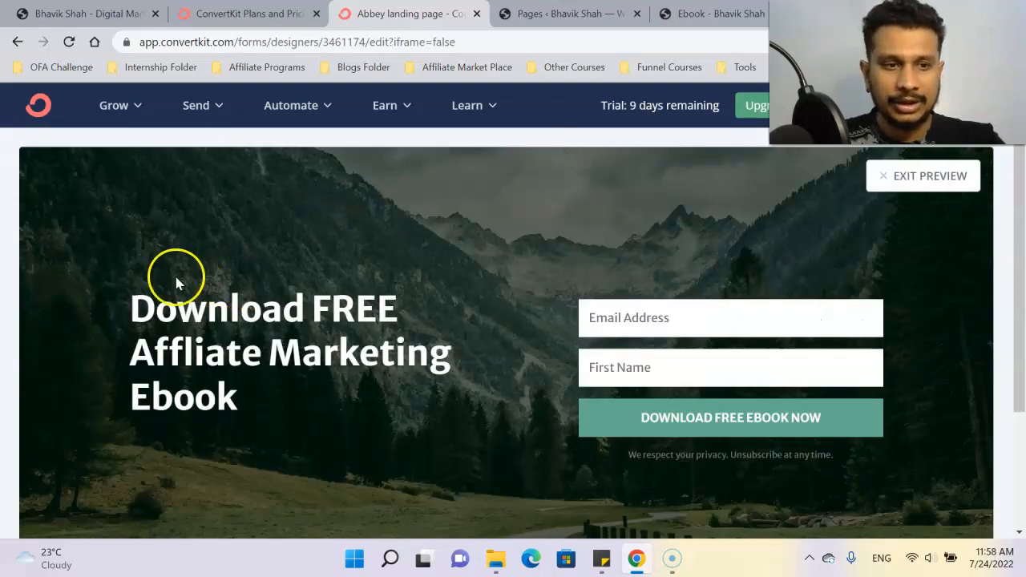
scroll(110, 271, down, 2)
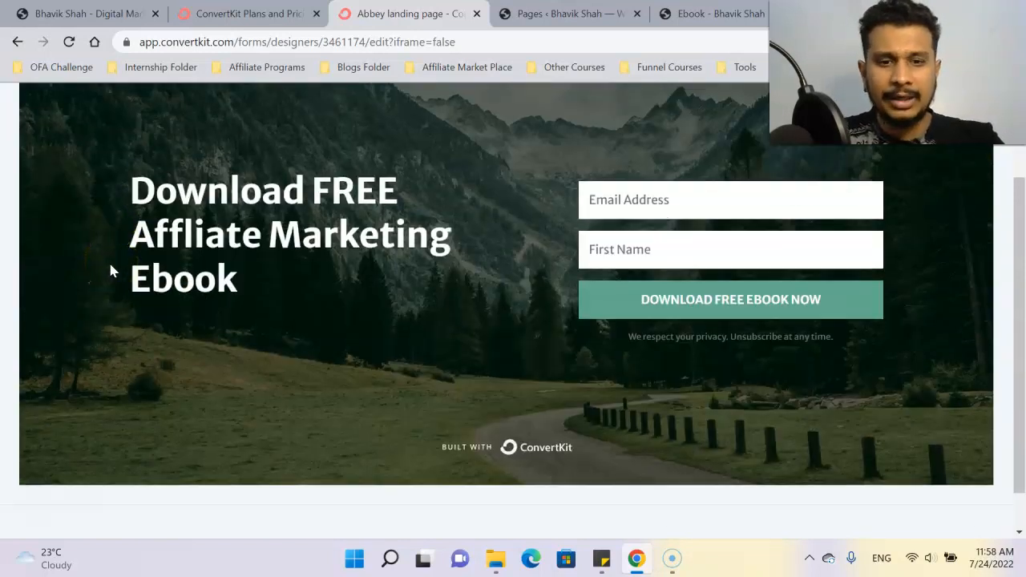
scroll(110, 271, down, 1)
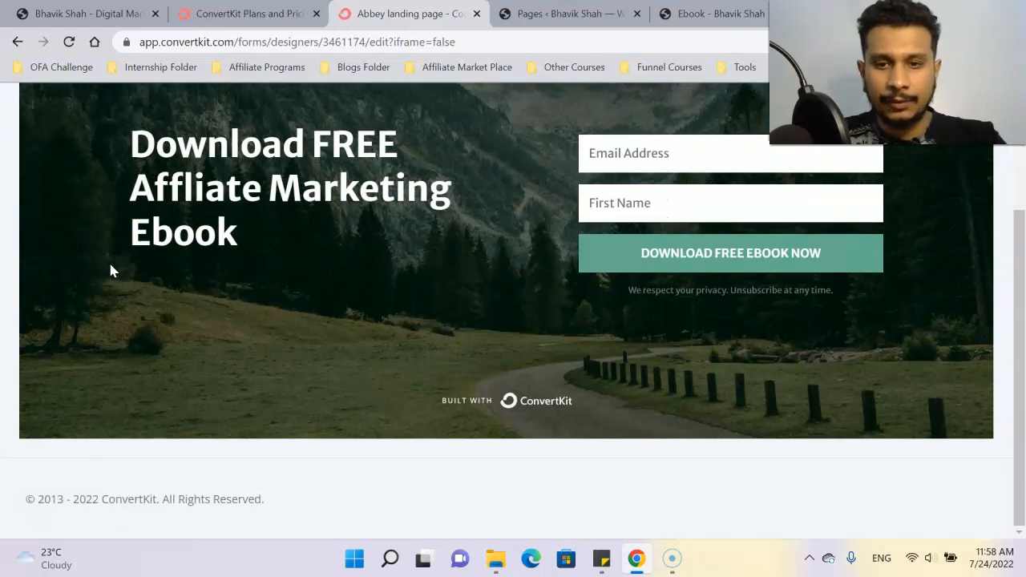
scroll(110, 271, up, 3)
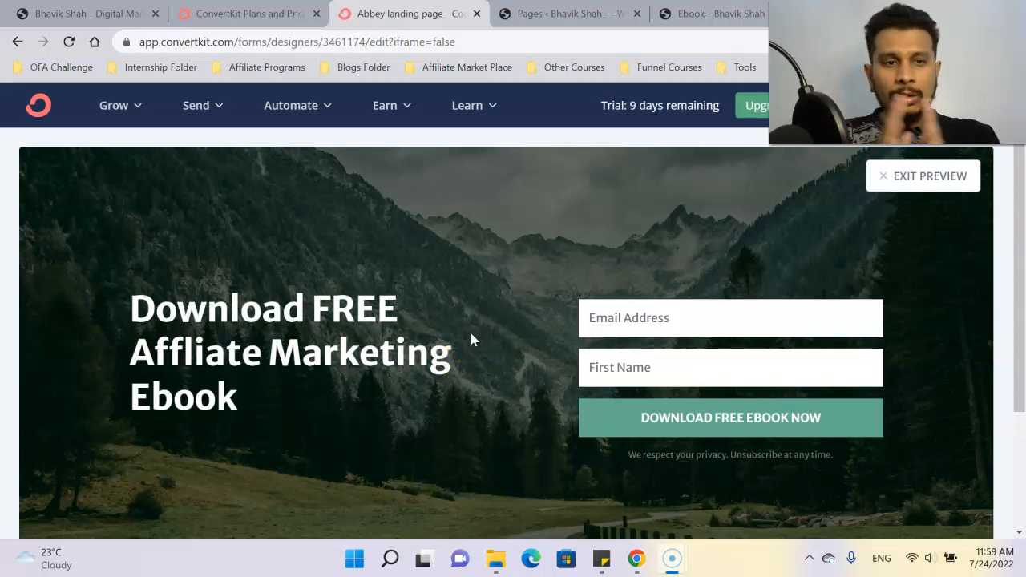
click(916, 178)
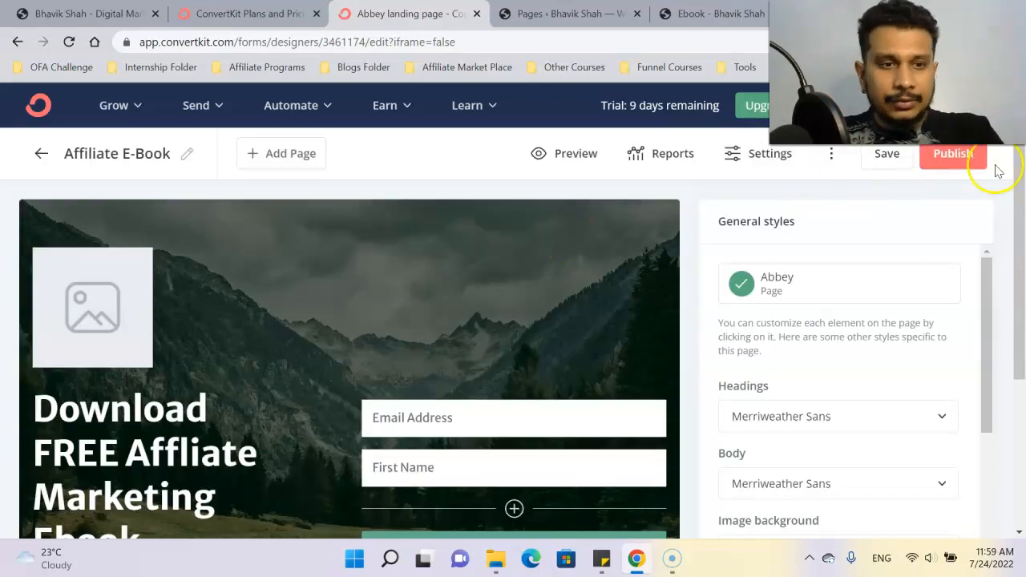
Step: Look at the landing page's publishing and sharing options again and return to the account dashboard
click(968, 164)
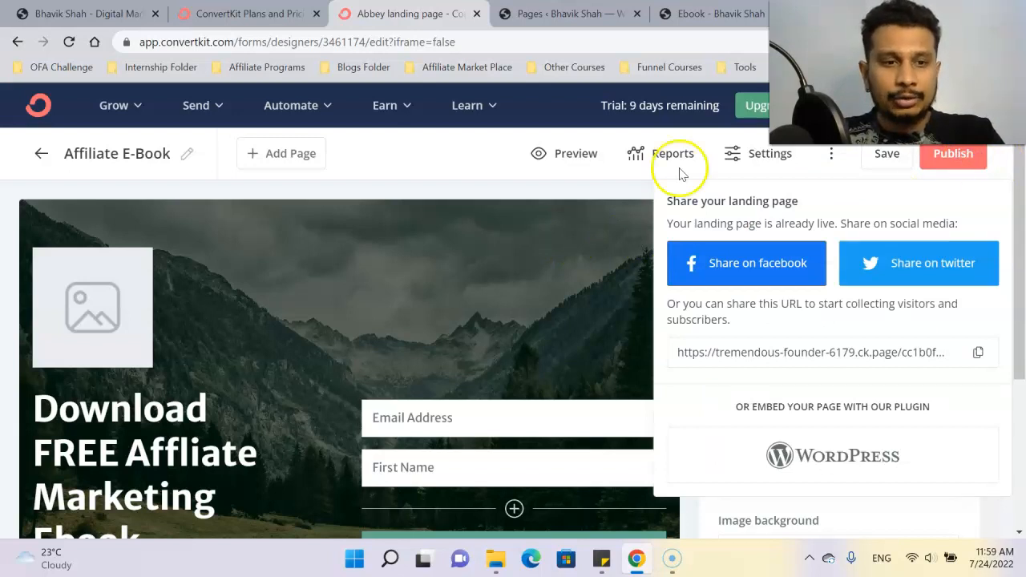
click(38, 108)
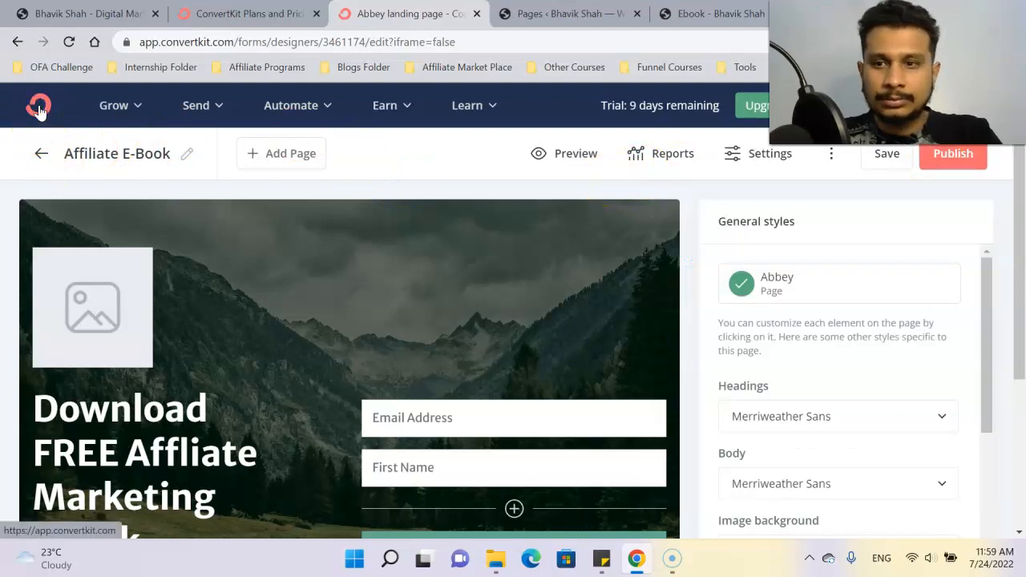
click(39, 108)
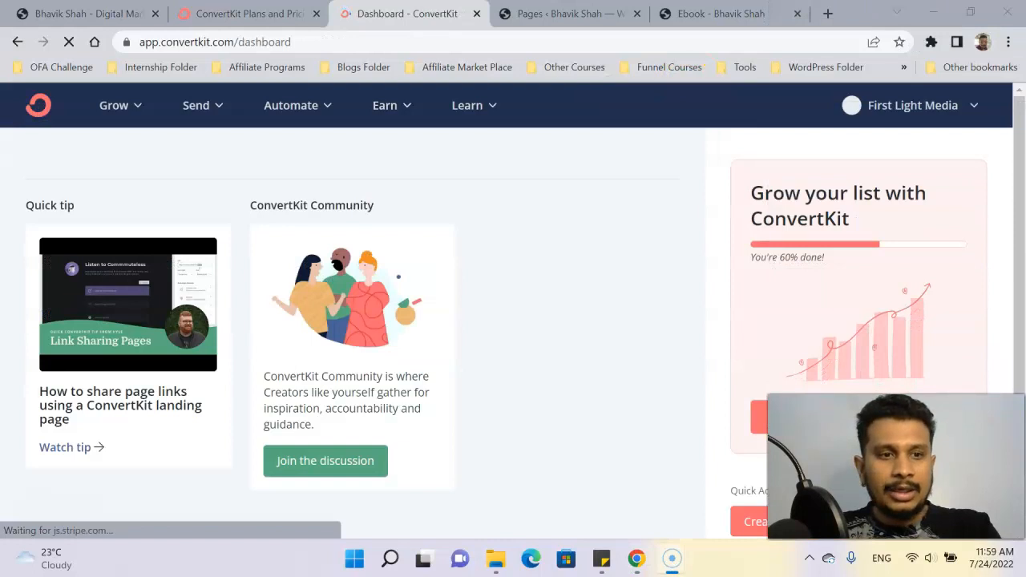
Step: Open the account settings and review the login details, the 2-Factor Authentication section and the available settings categories
click(975, 110)
click(831, 297)
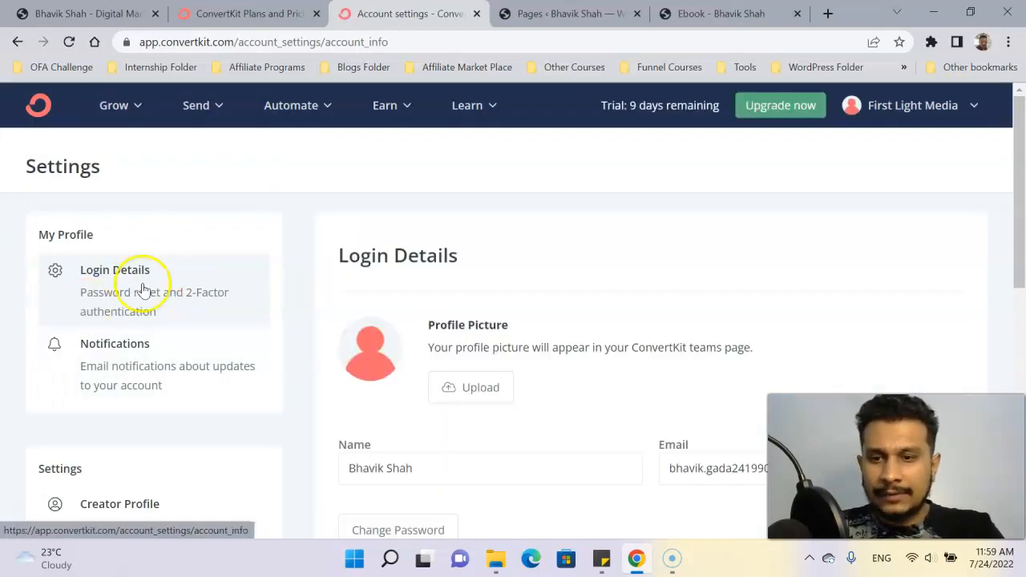
scroll(385, 302, down, 2)
scroll(508, 277, down, 3)
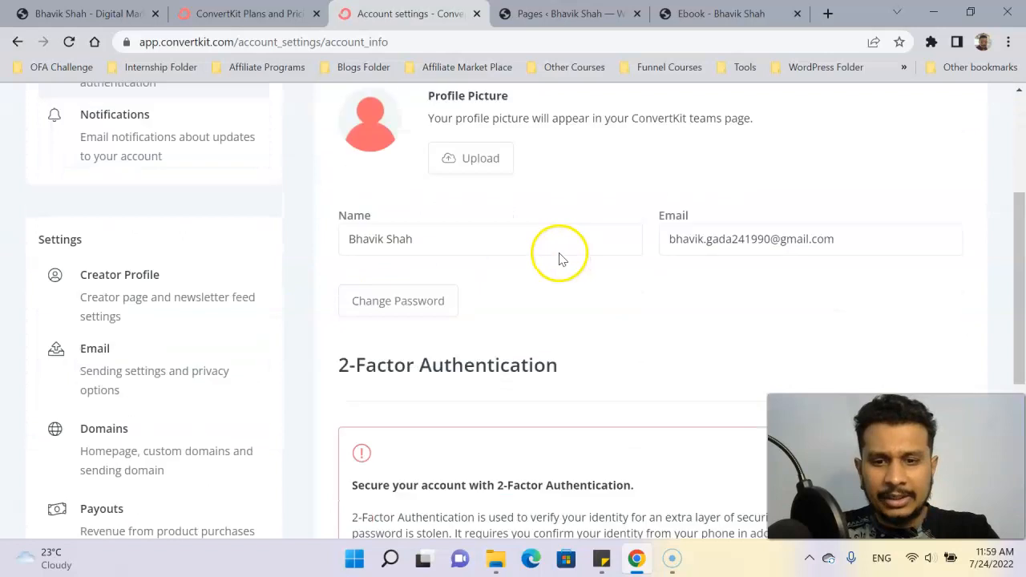
scroll(447, 293, down, 1)
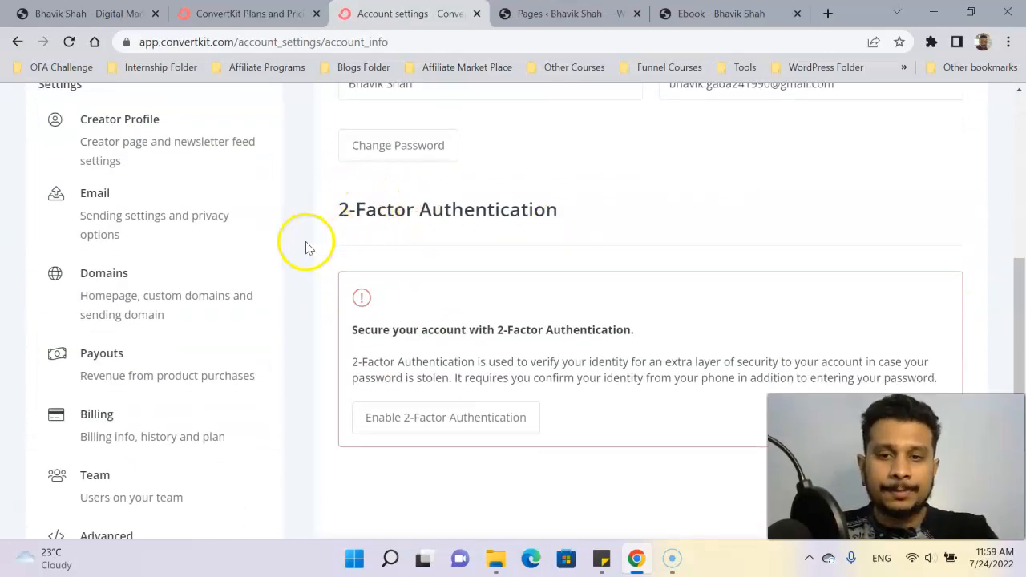
scroll(307, 247, up, 3)
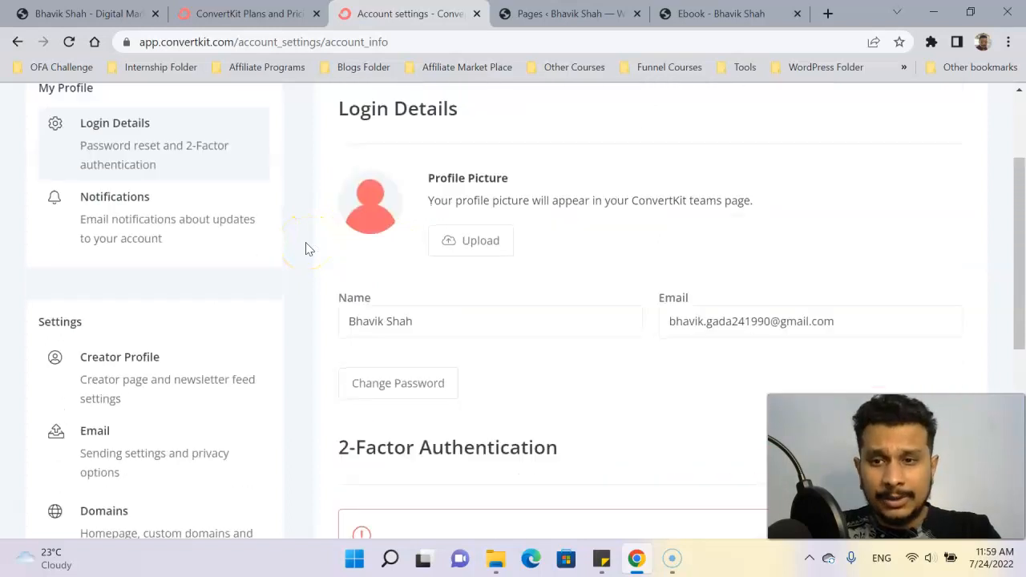
scroll(240, 242, down, 1)
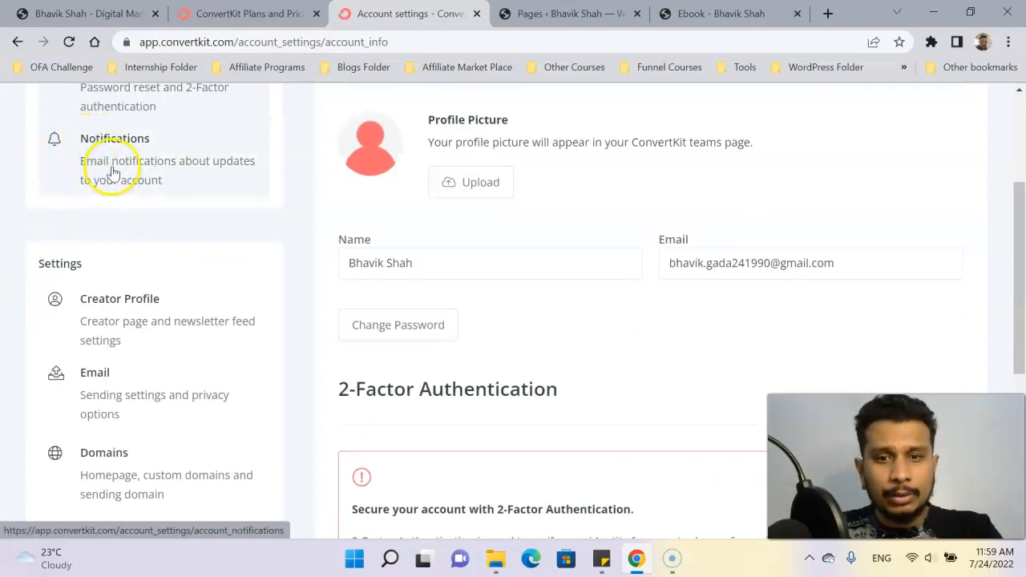
scroll(107, 173, down, 3)
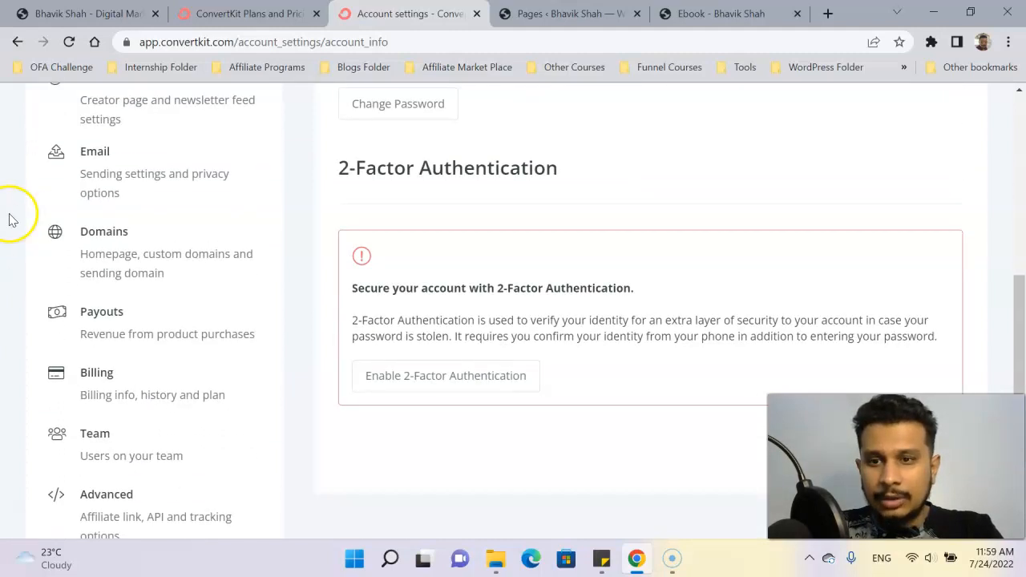
Step: Open the domain settings and review the default ConvertKit domain and its homepage option
click(103, 246)
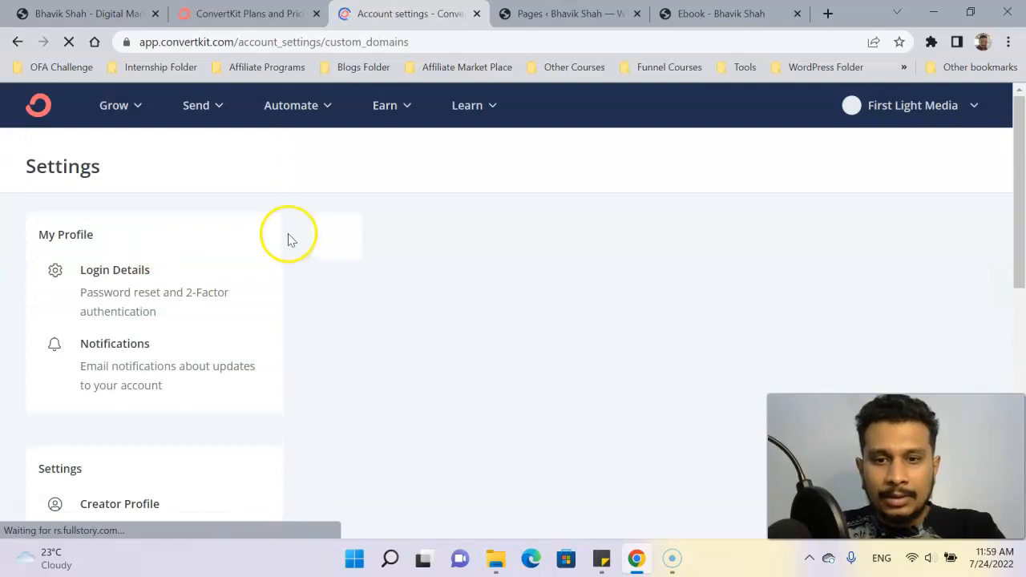
scroll(288, 238, down, 2)
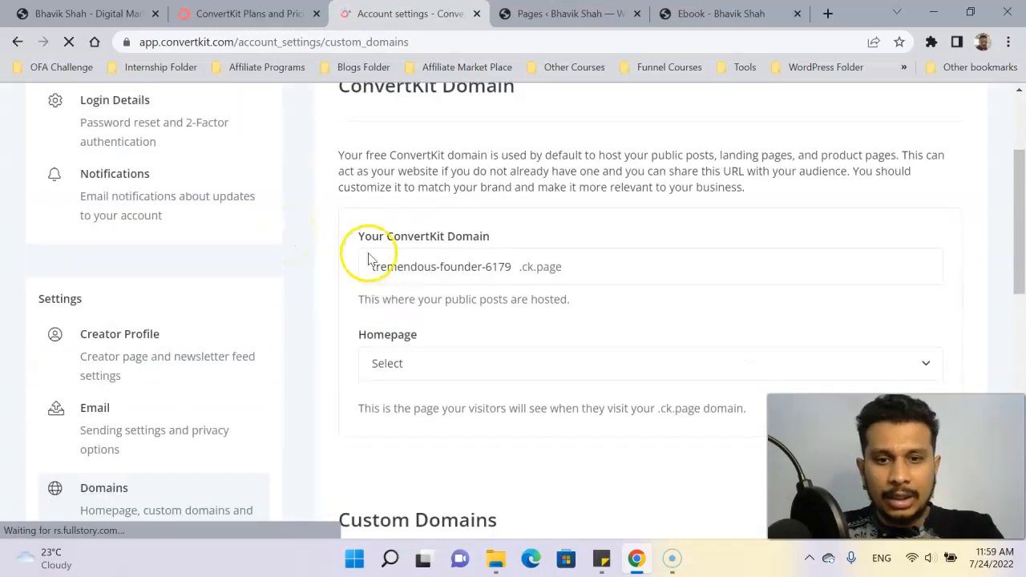
drag(519, 268, 347, 265)
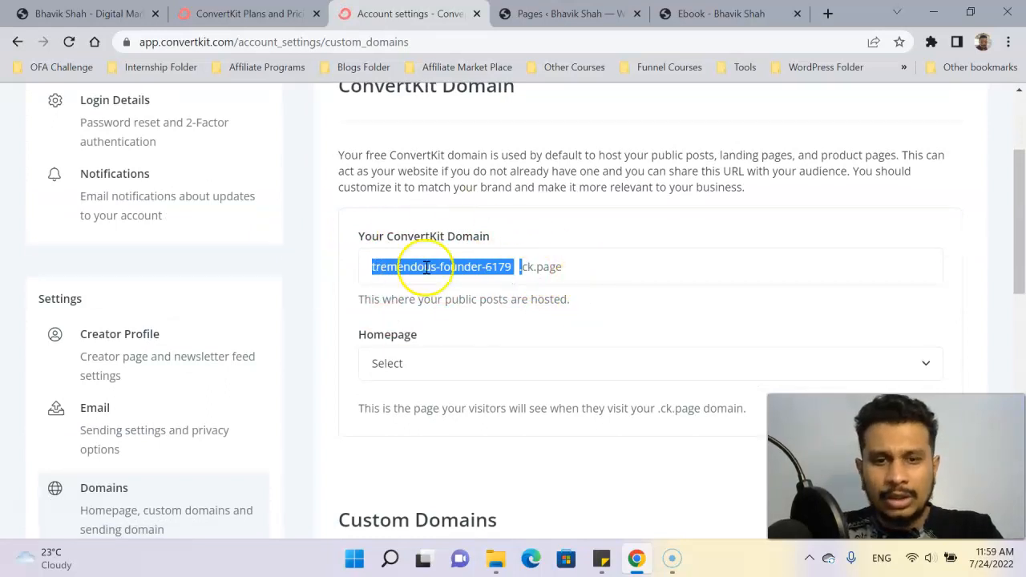
click(307, 290)
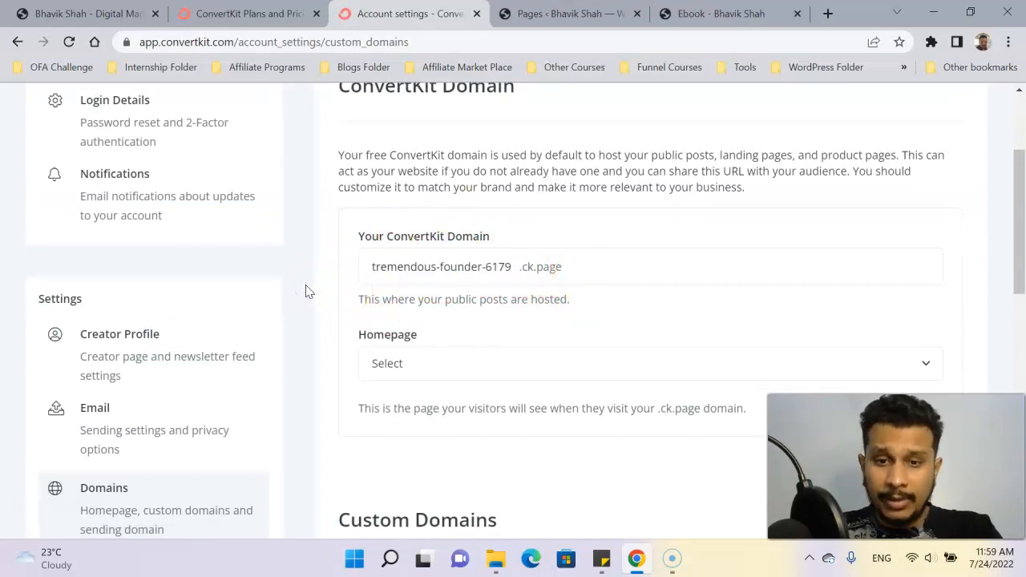
Step: Inspect the form for adding a custom domain and close it without entering a domain
scroll(307, 290, down, 4)
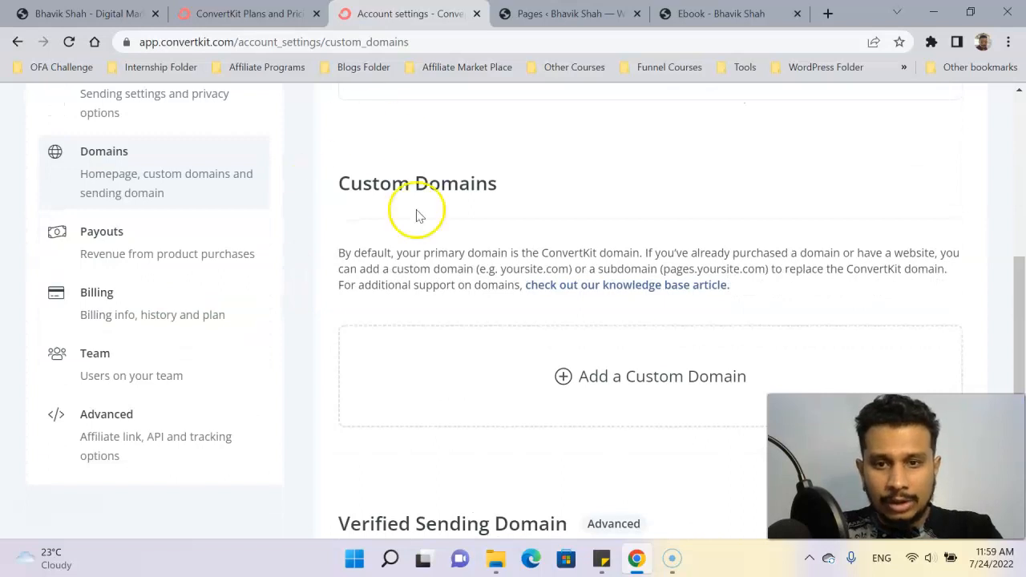
click(631, 384)
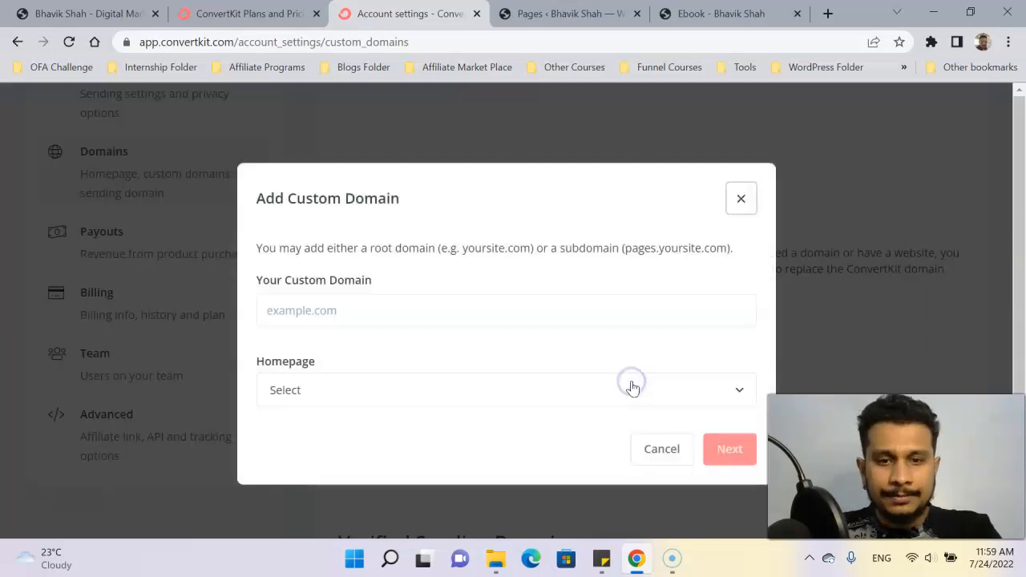
click(497, 318)
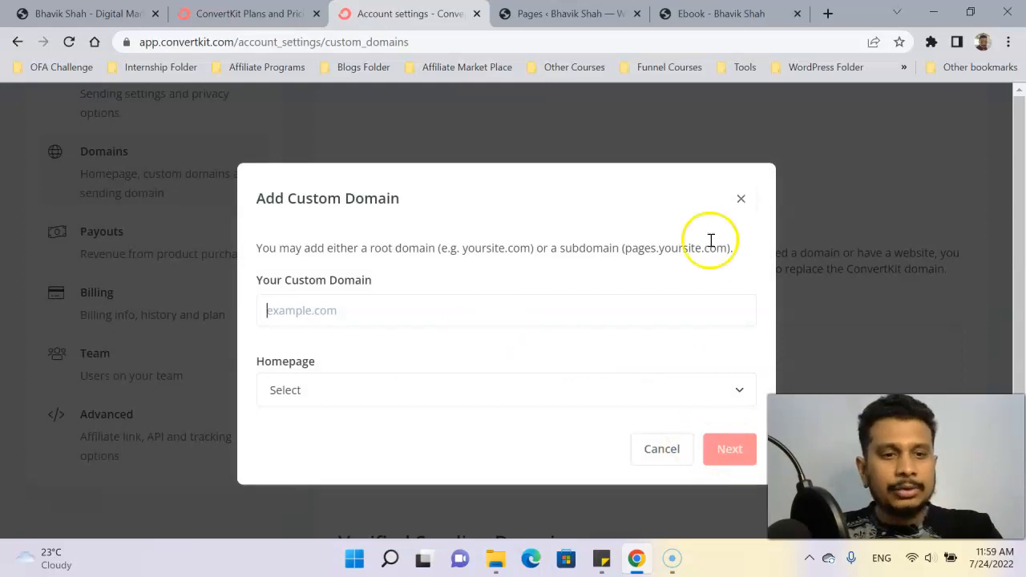
click(738, 200)
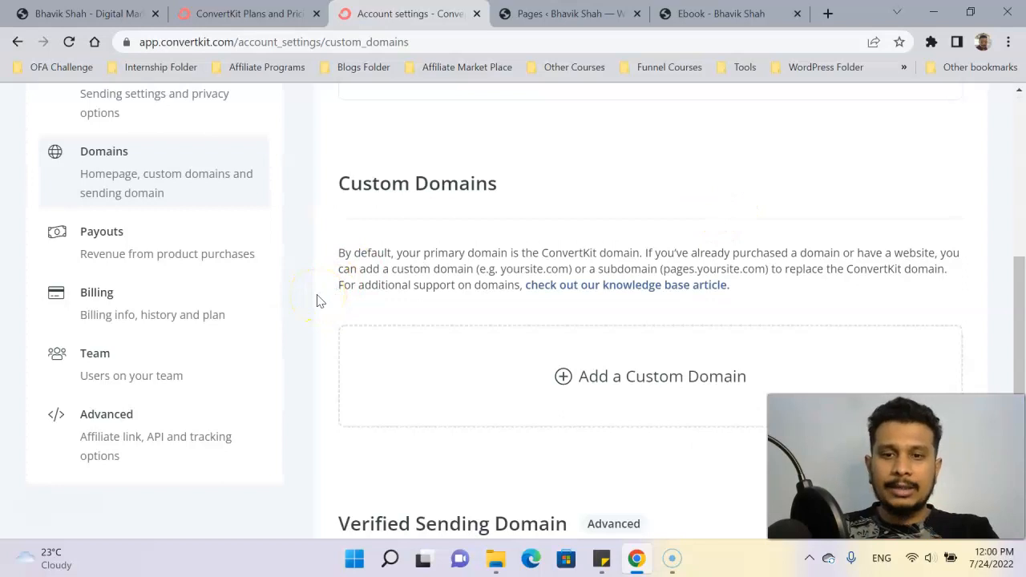
click(311, 271)
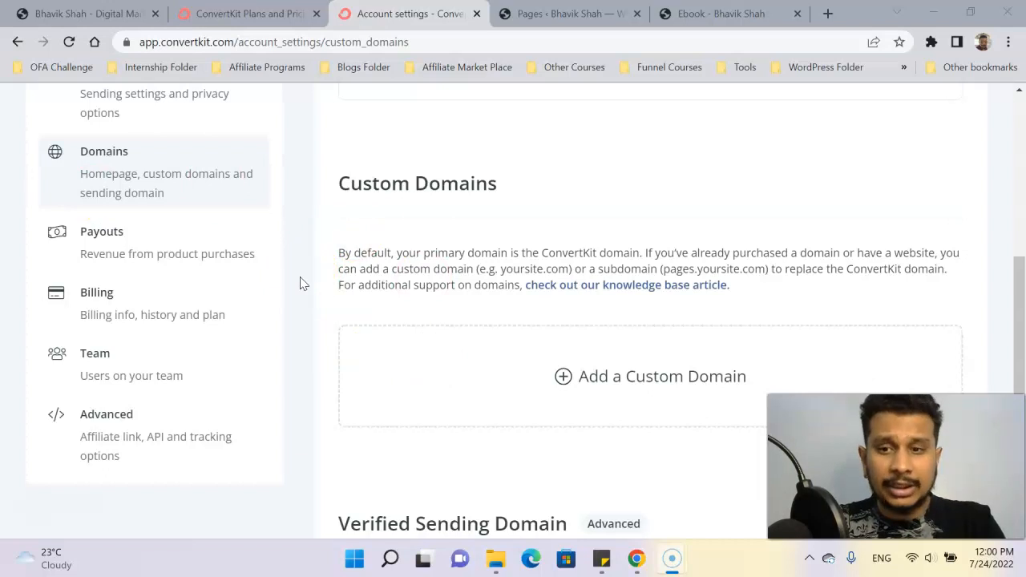
Step: Open the billing settings and review the Creator plan trial details
scroll(299, 282, up, 1)
click(94, 321)
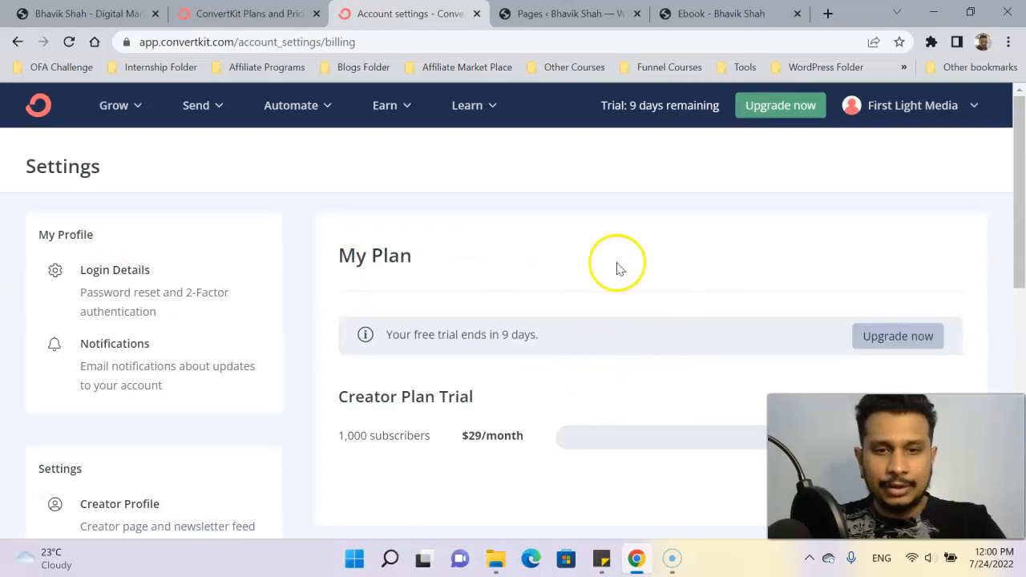
scroll(561, 321, down, 3)
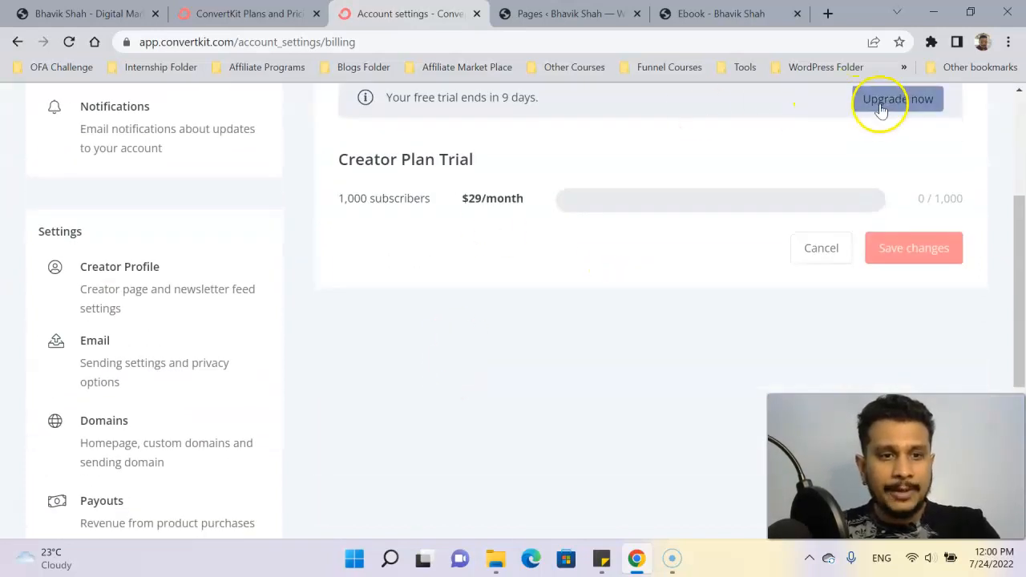
Step: Look through the plan upgrade and card payment form, close it without submitting, and return to the account dashboard
click(880, 109)
scroll(401, 329, down, 2)
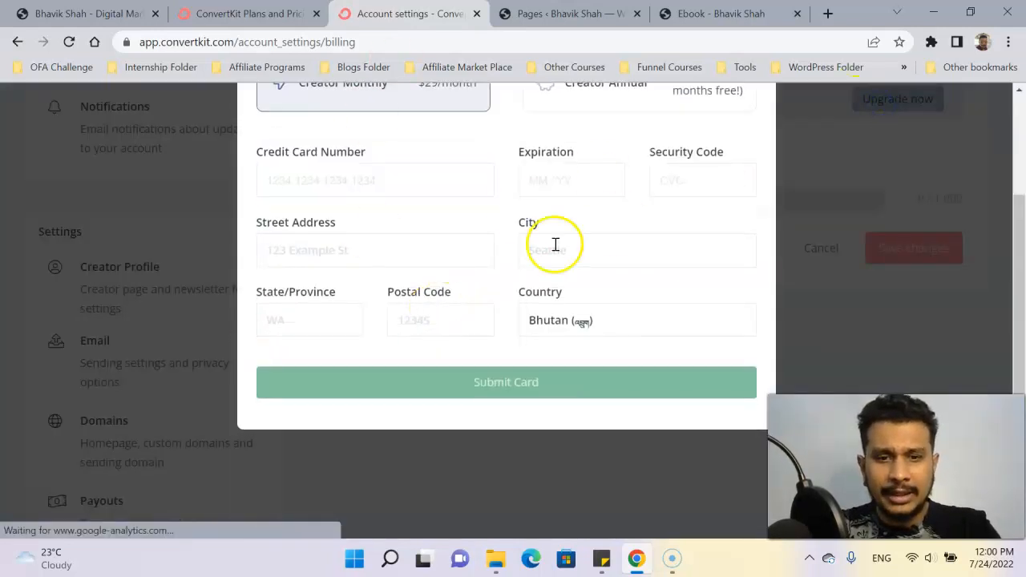
scroll(556, 245, up, 2)
click(736, 130)
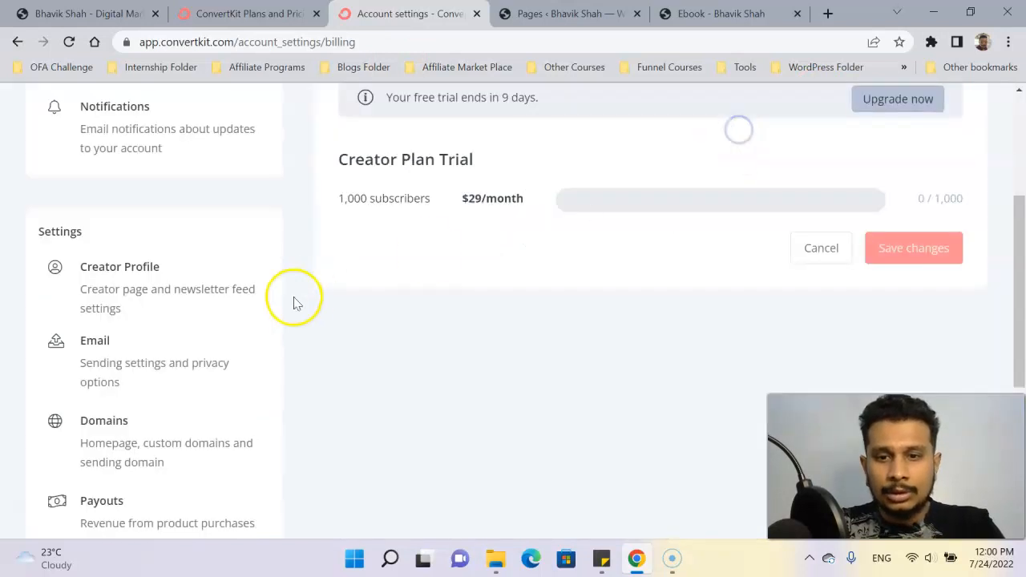
scroll(293, 303, up, 5)
click(39, 106)
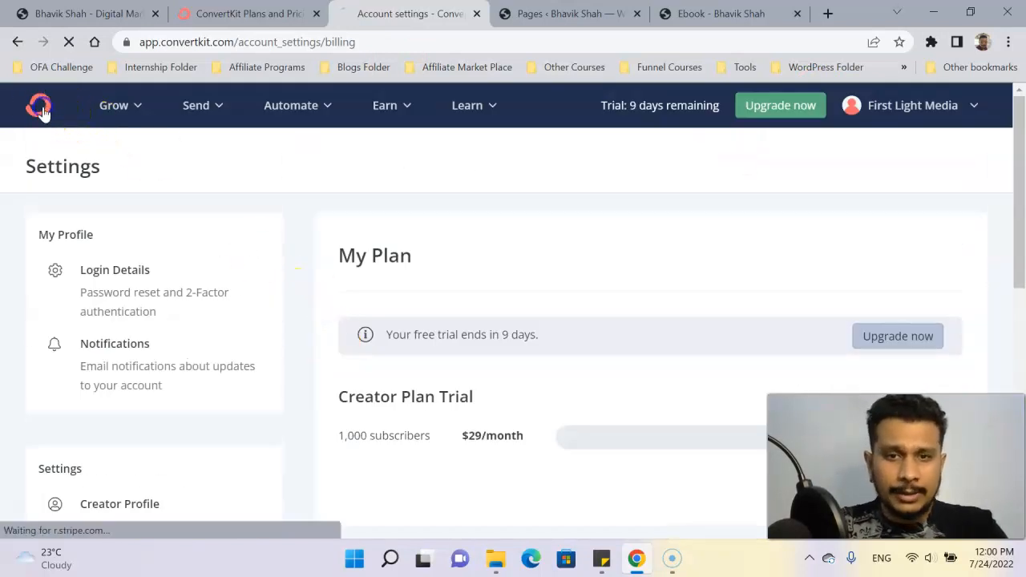